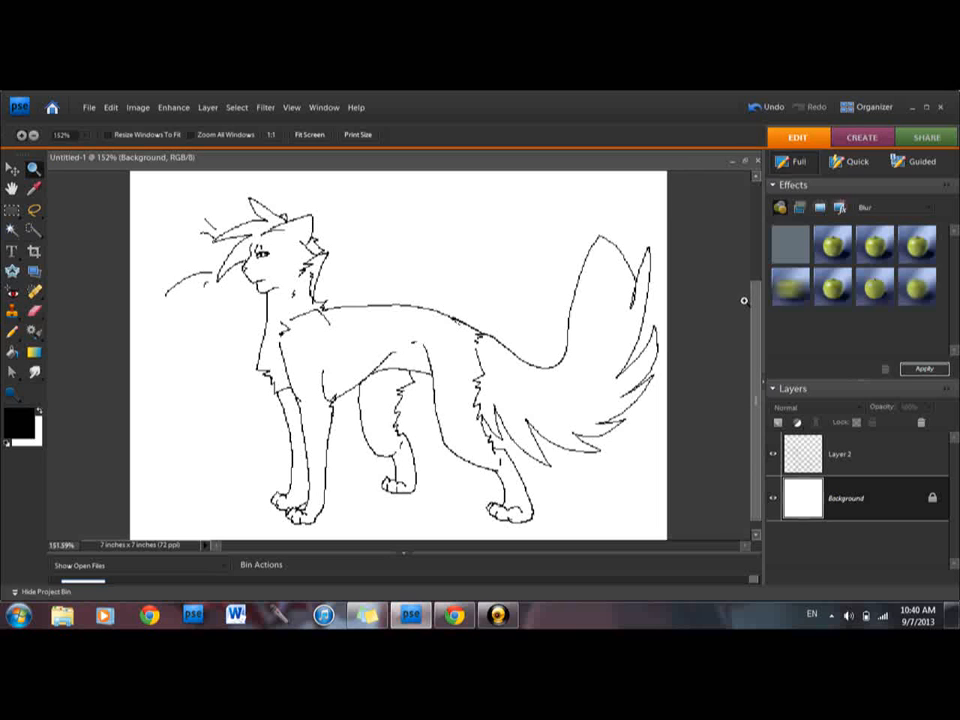
left_click(12, 331)
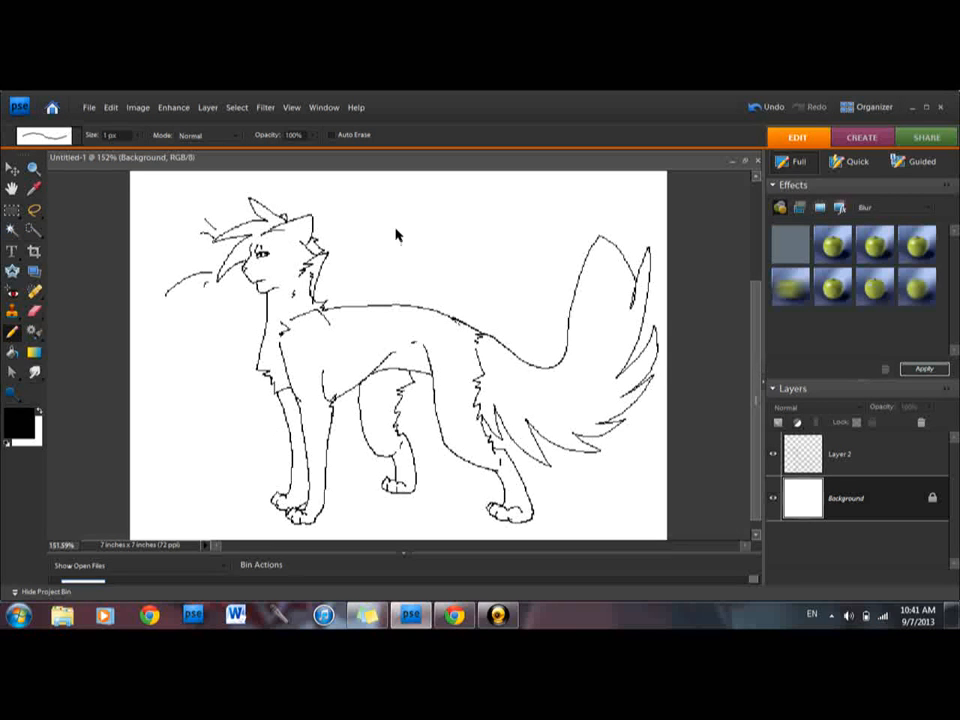
left_click(34, 310)
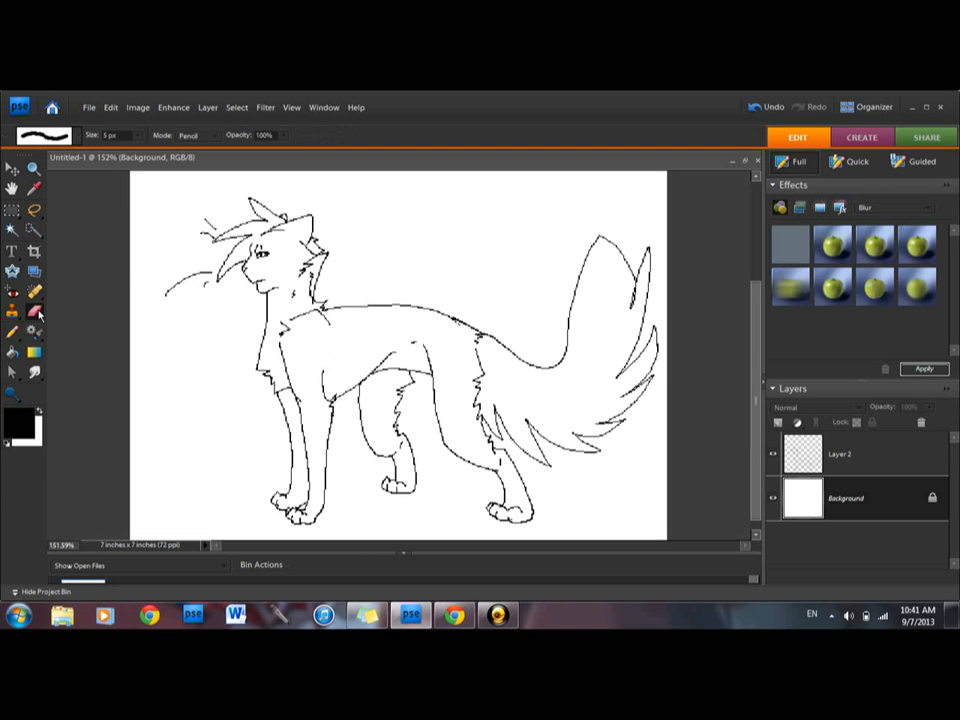
left_click(34, 168)
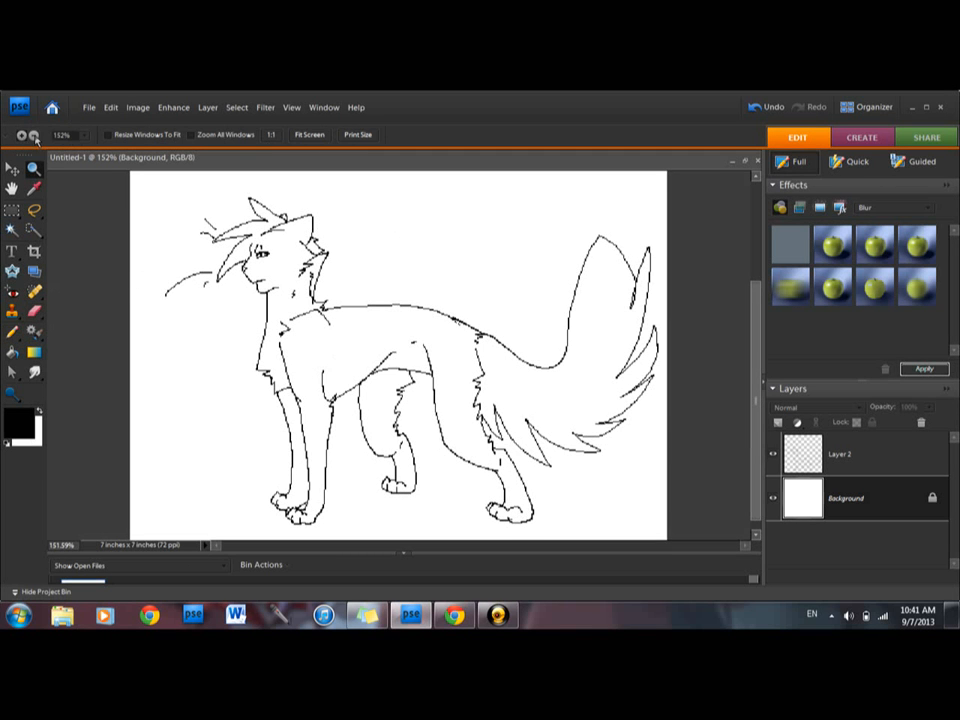
left_click_drag(222, 205, 604, 456)
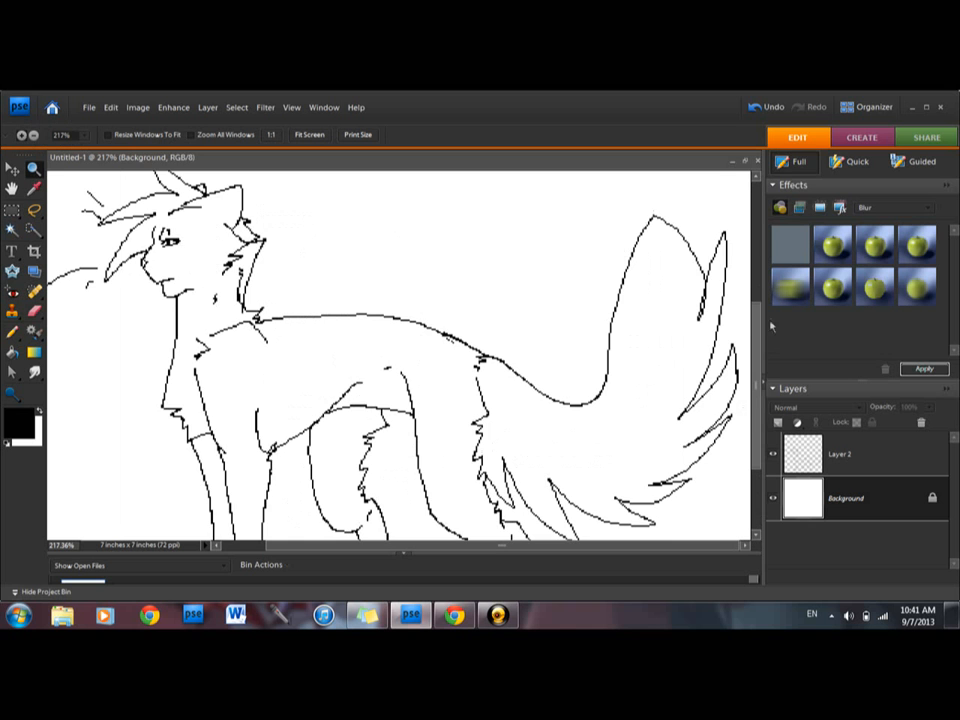
left_click_drag(757, 333, 743, 368)
- Make the line art layer, Layer 2, active and set the eraser's size to 1 px
left_click(37, 311)
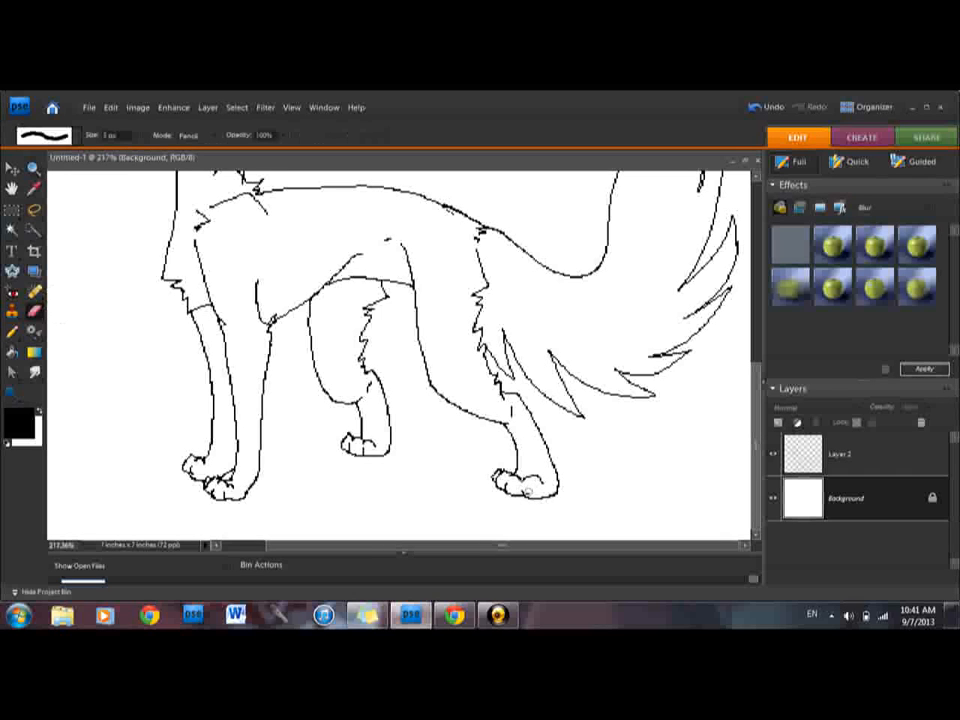
left_click(900, 462)
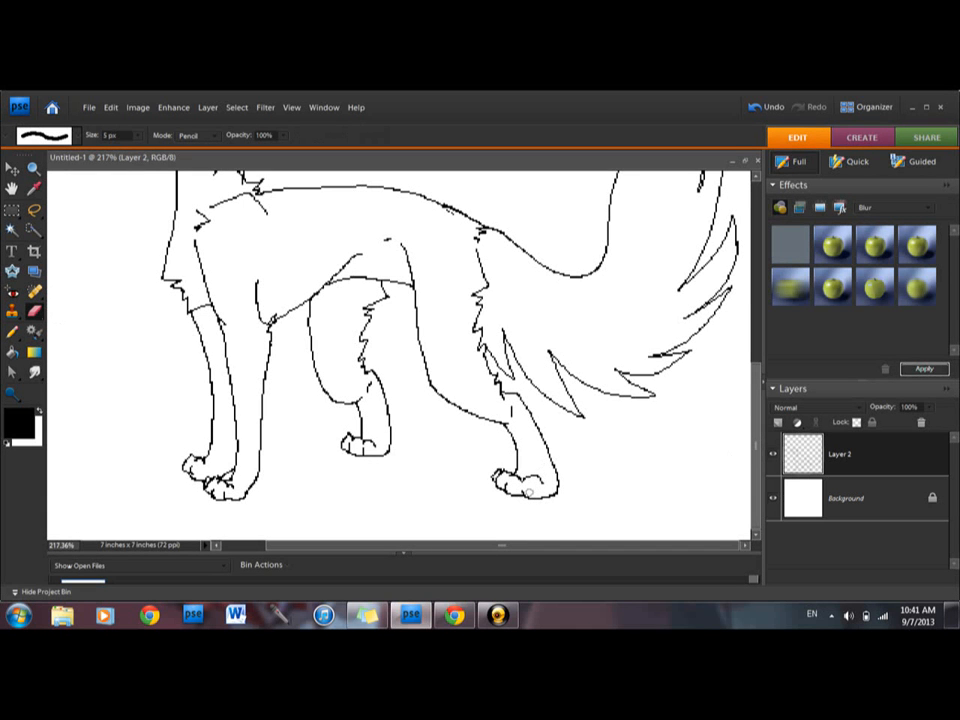
left_click_drag(757, 412, 757, 332)
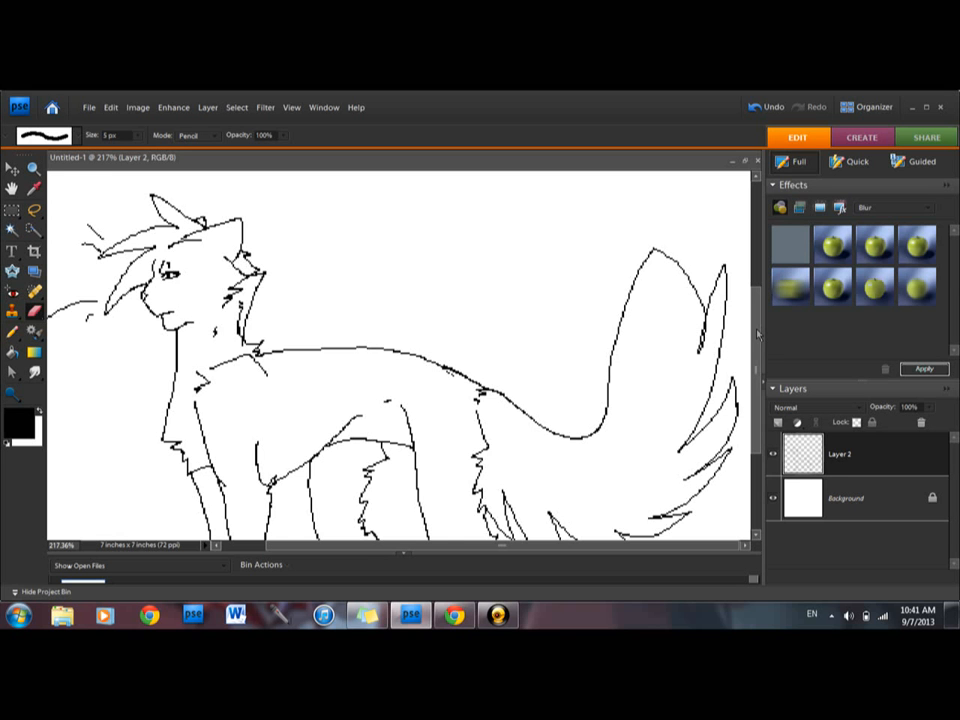
mouse_move(757, 333)
left_mouse_down()
mouse_move(755, 392)
mouse_move(757, 285)
mouse_move(759, 380)
mouse_move(762, 320)
left_mouse_up()
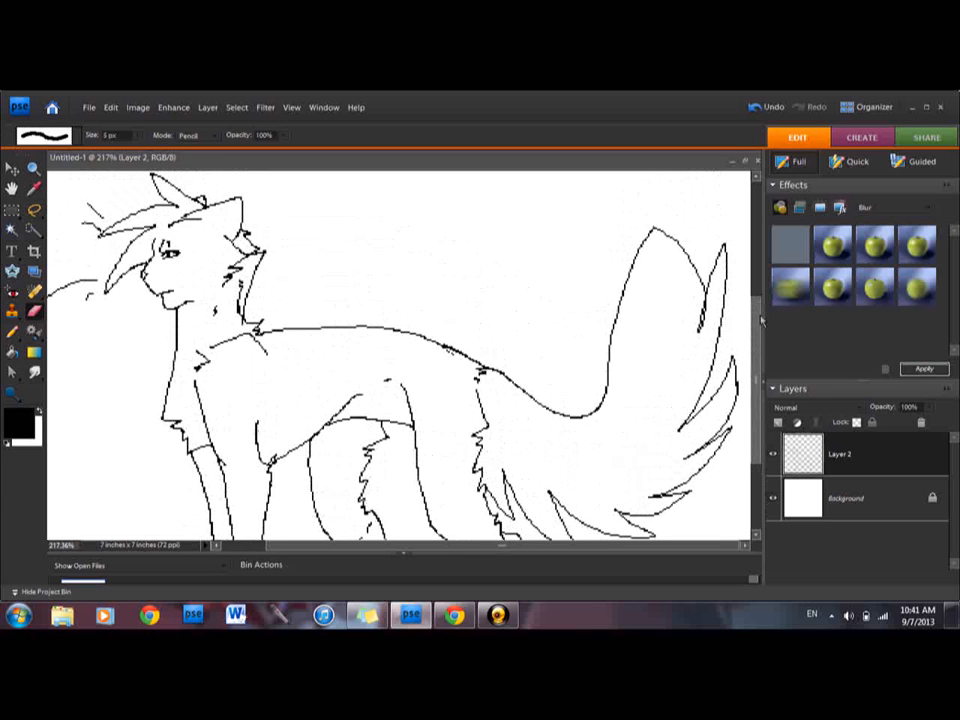
mouse_move(762, 320)
left_mouse_down()
mouse_move(761, 292)
mouse_move(760, 368)
mouse_move(762, 320)
left_mouse_up()
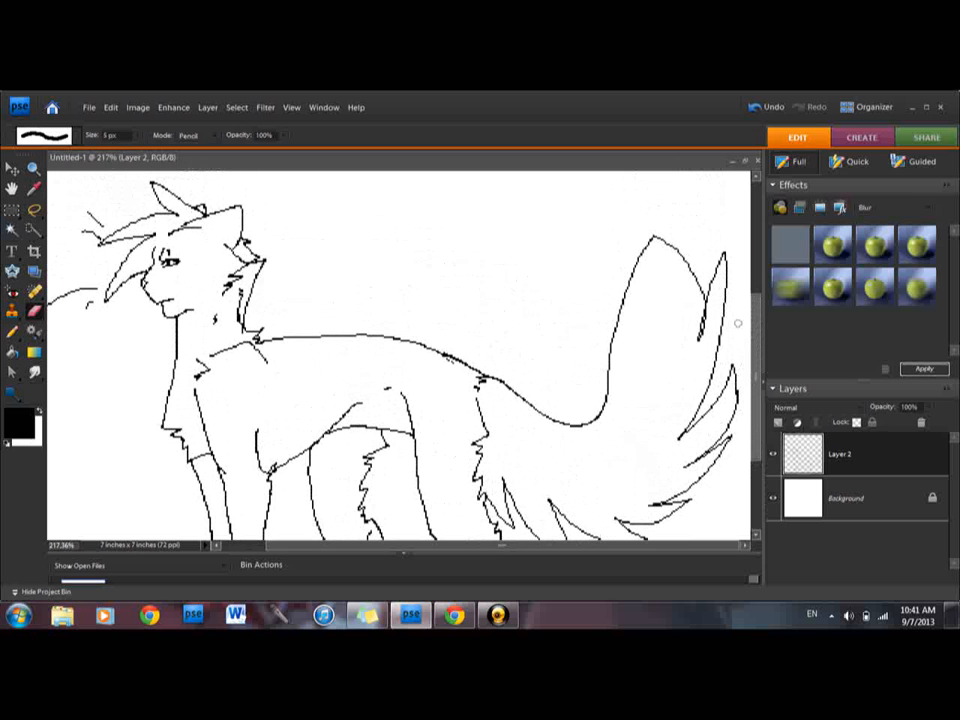
left_click_drag(139, 146, 133, 149)
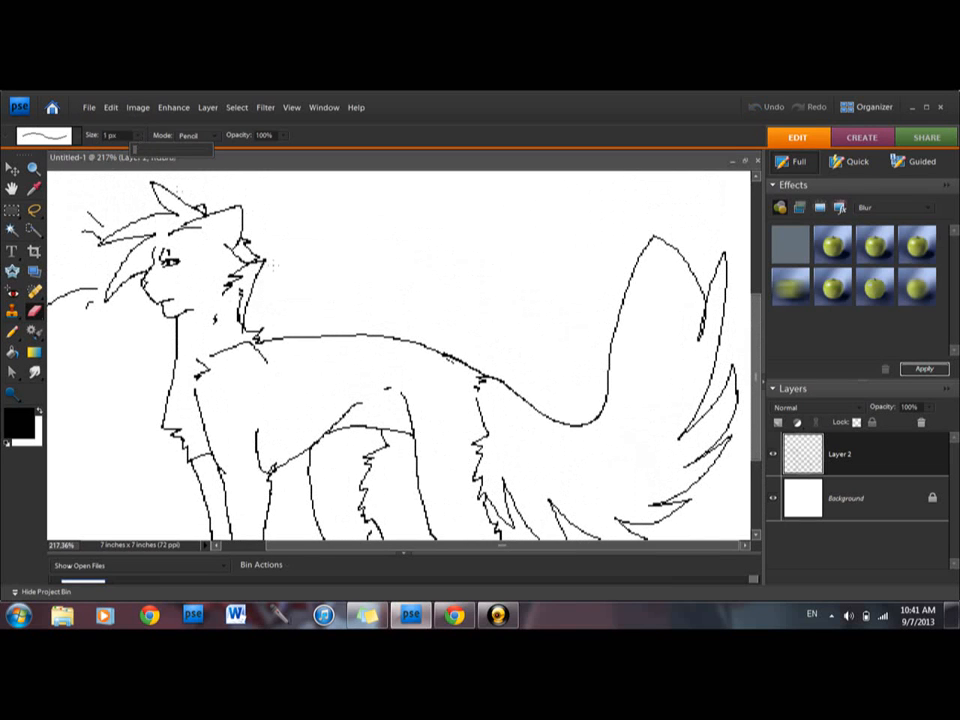
key("Return")
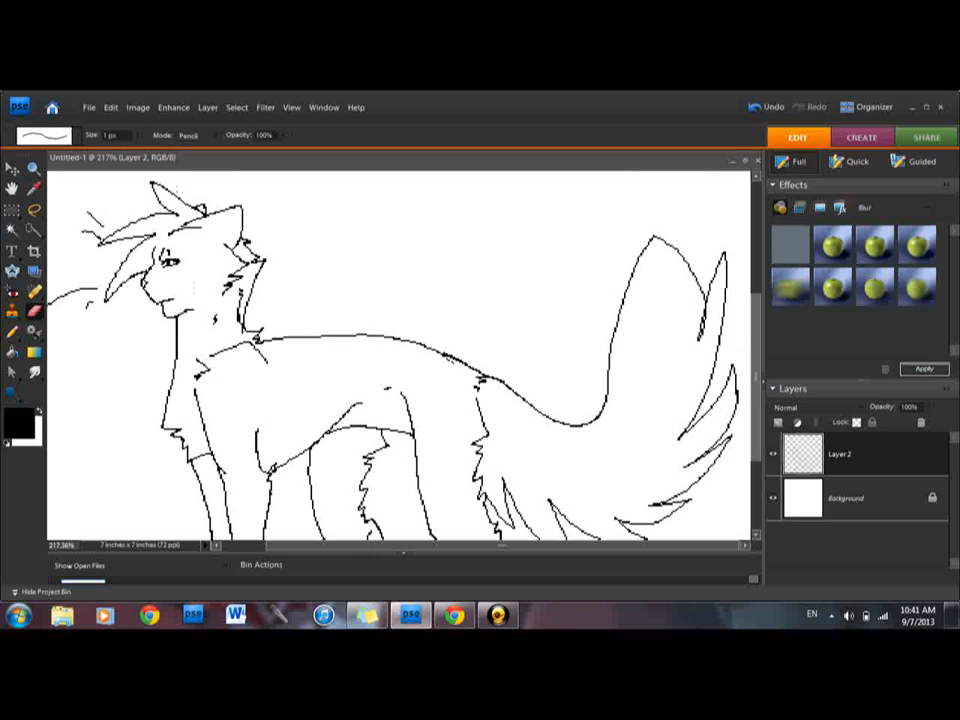
- Add a new layer between the Background and Layer 2 and keep it active
left_click(12, 331)
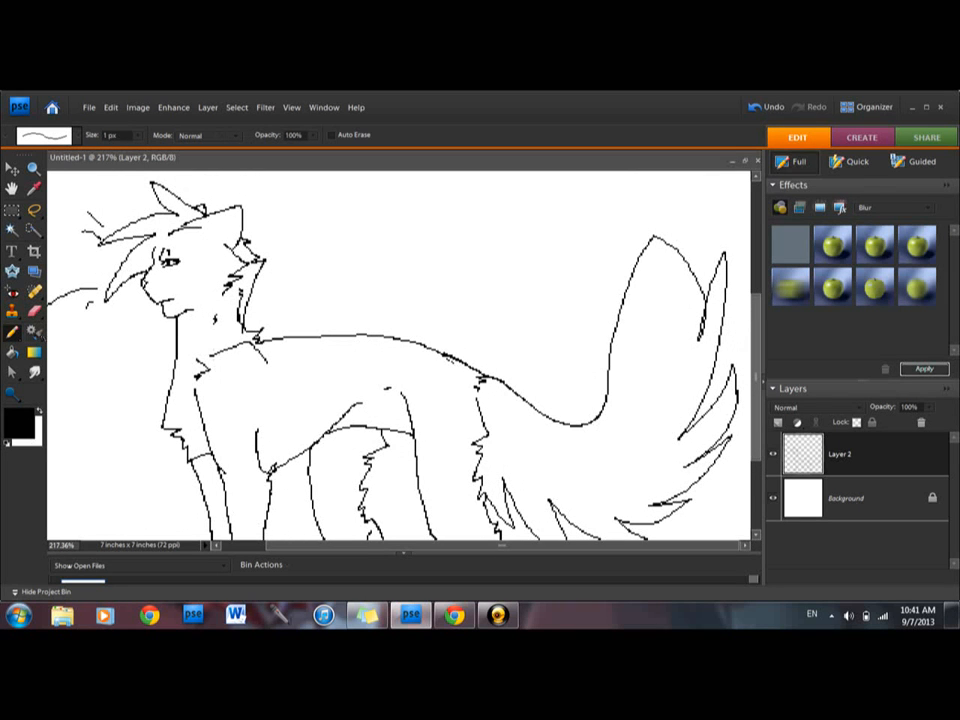
mouse_move(757, 326)
left_mouse_down()
mouse_move(758, 364)
mouse_move(763, 319)
mouse_move(762, 330)
left_mouse_up()
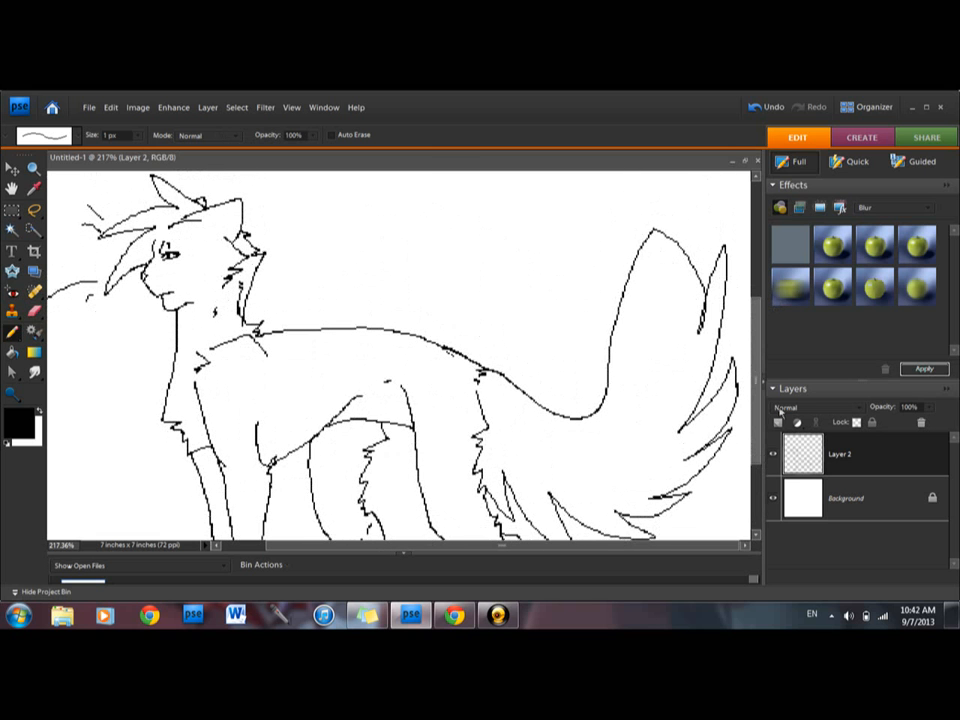
left_click(850, 503)
left_click(778, 422)
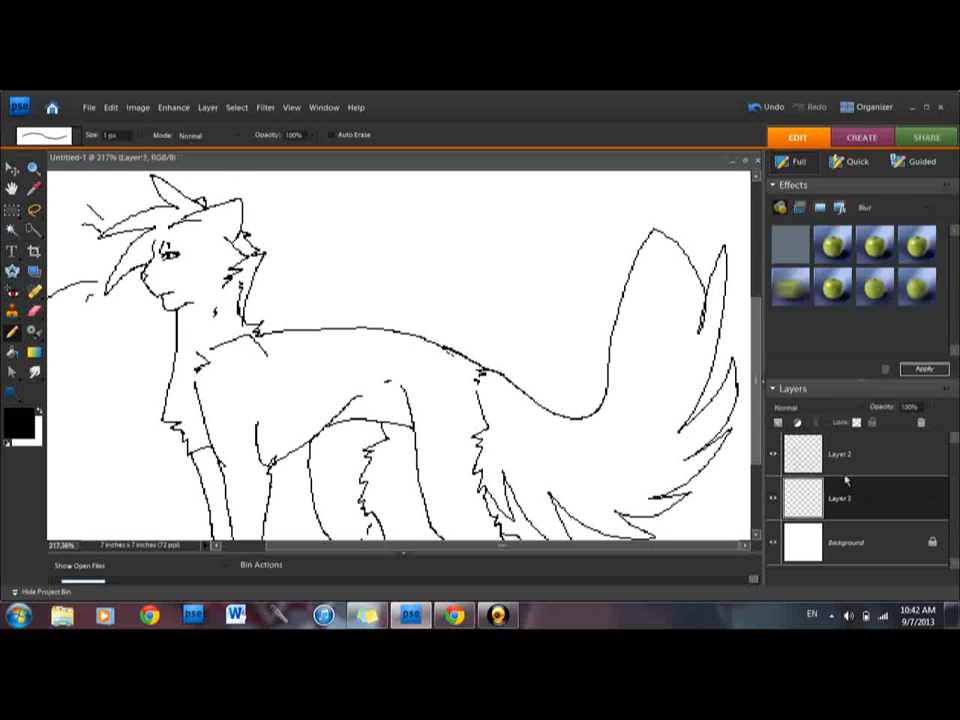
left_click(866, 454)
left_click(850, 543)
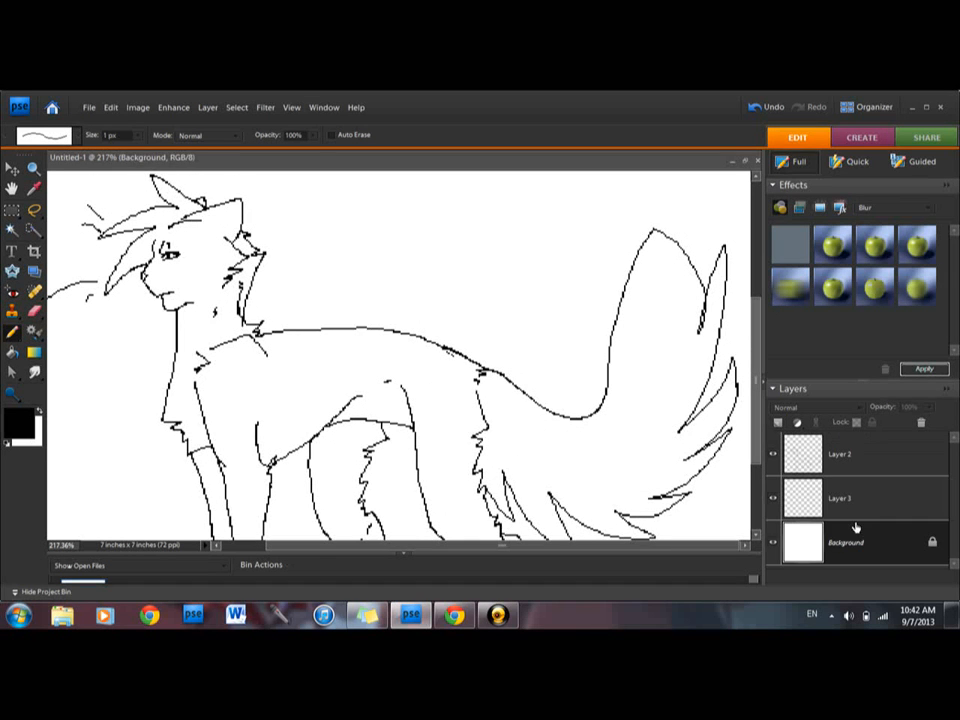
left_click(860, 506)
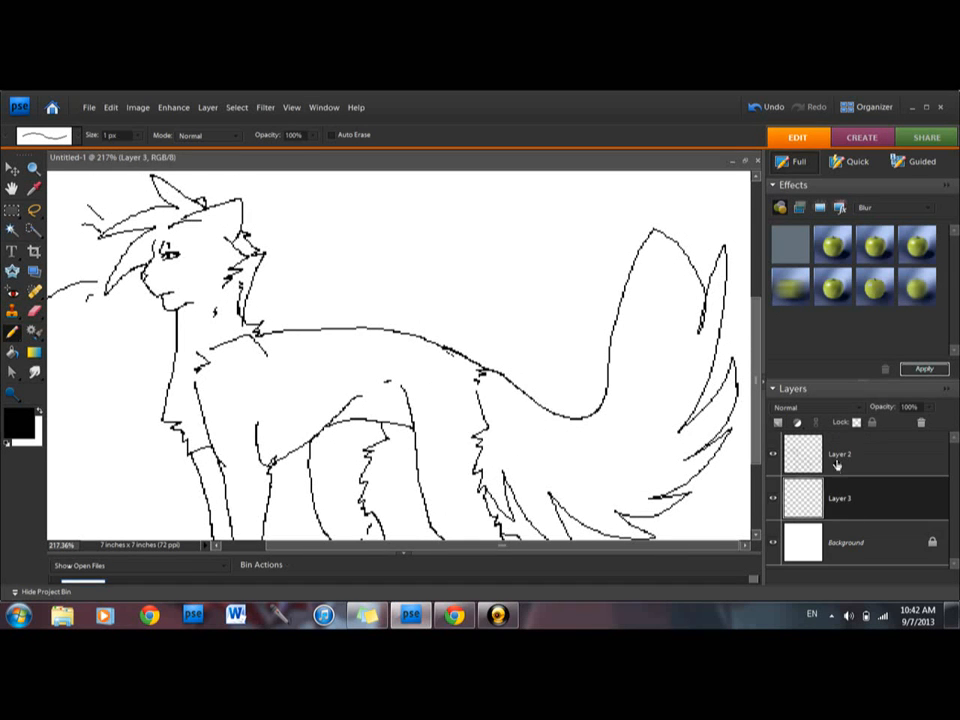
scroll(575, 268, "down", 3)
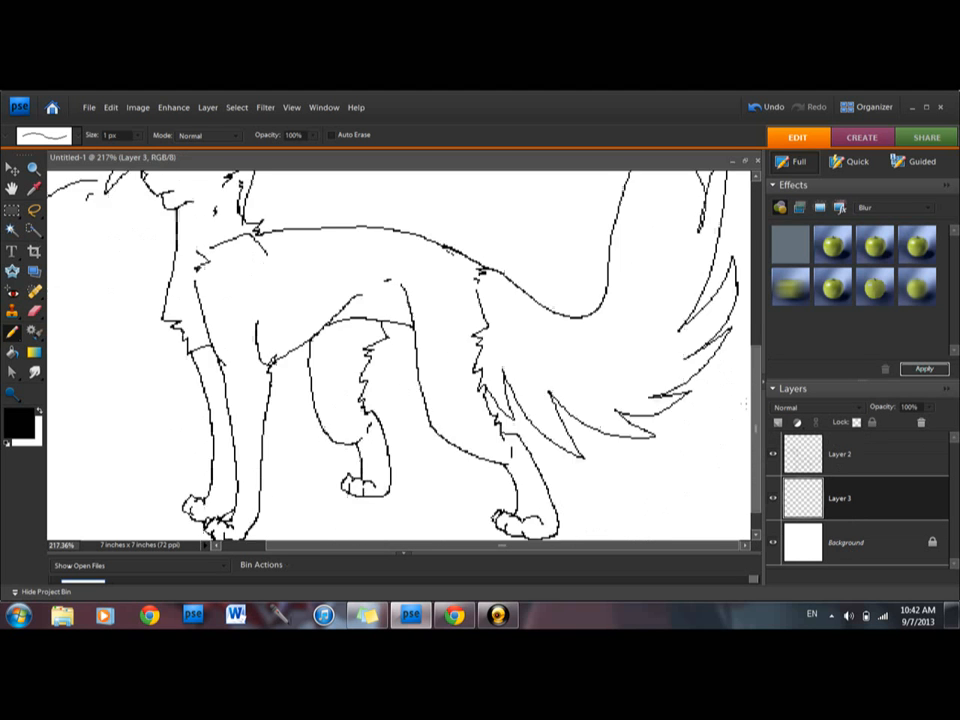
scroll(575, 268, "up", 3)
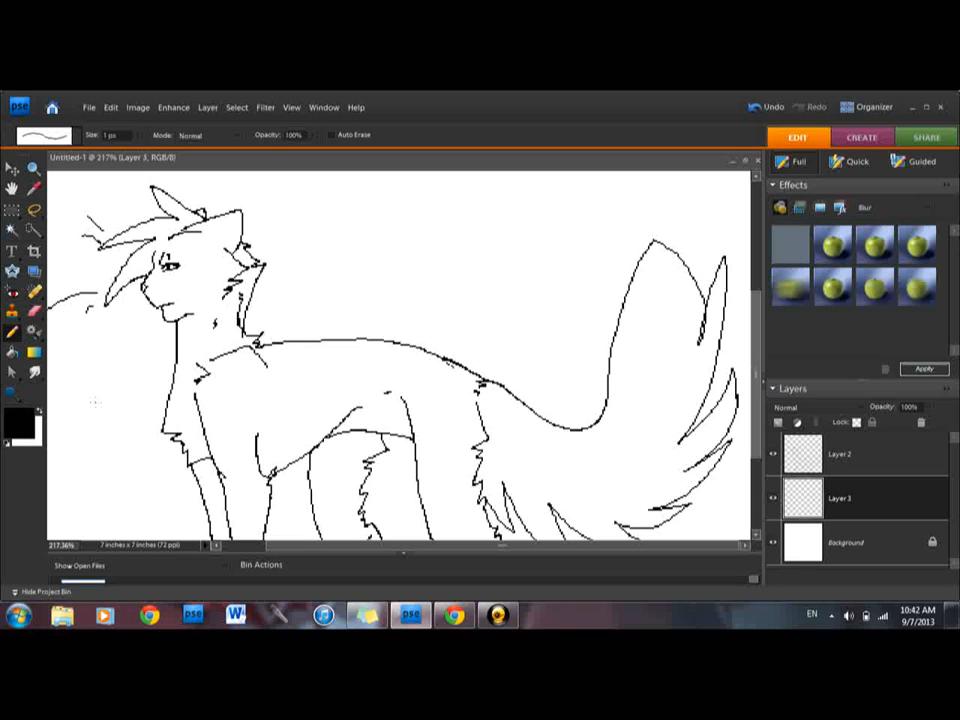
left_click(33, 311)
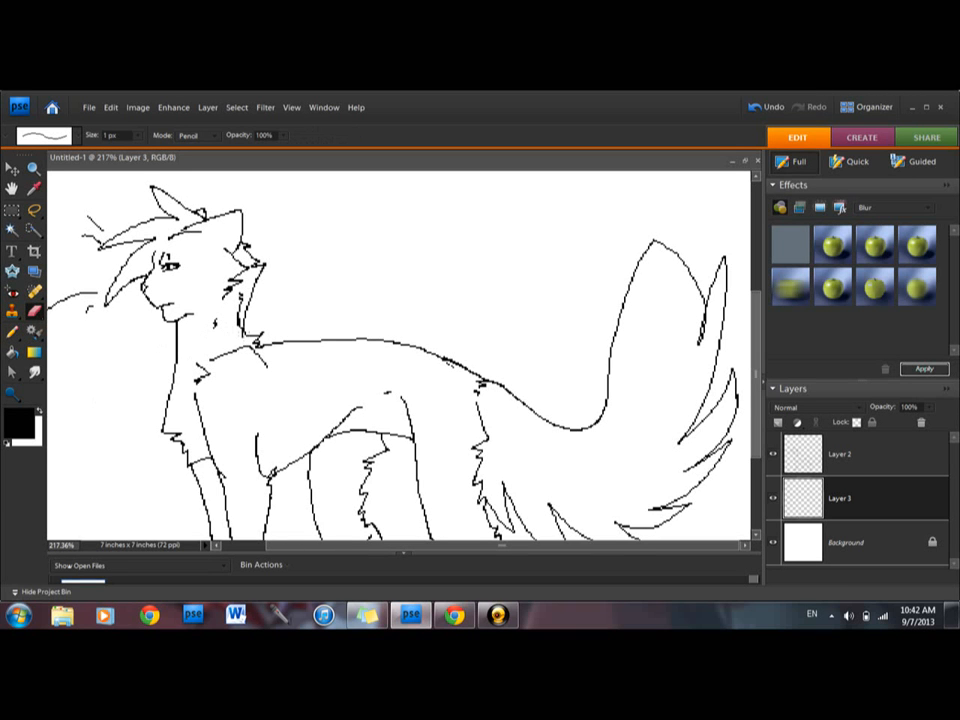
key("n")
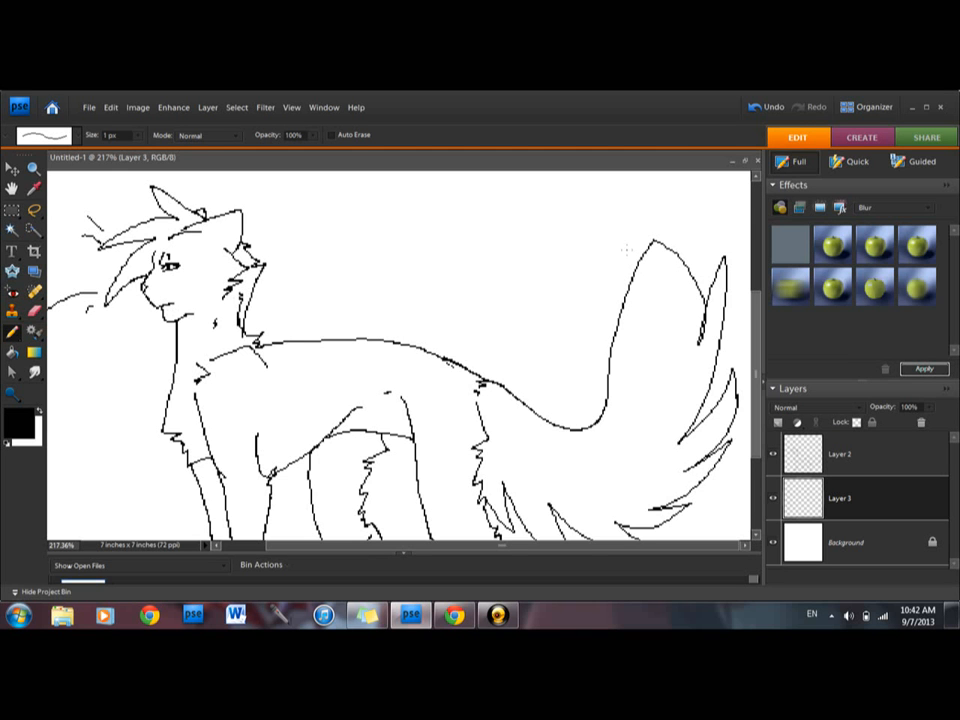
scroll(625, 249, "down", 3)
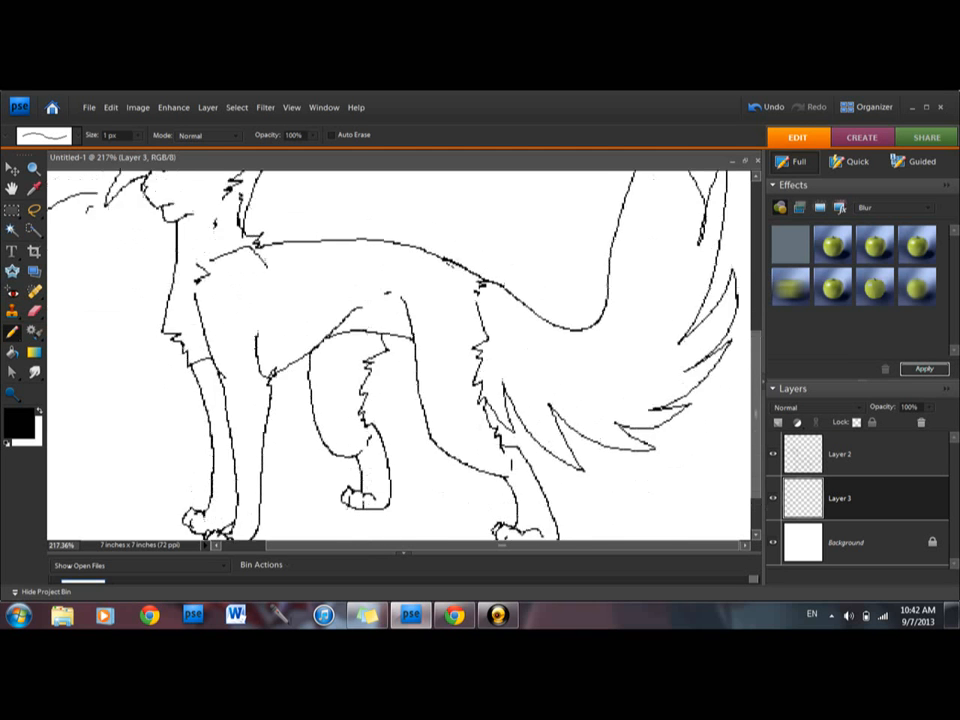
scroll(400, 350, "up", 3)
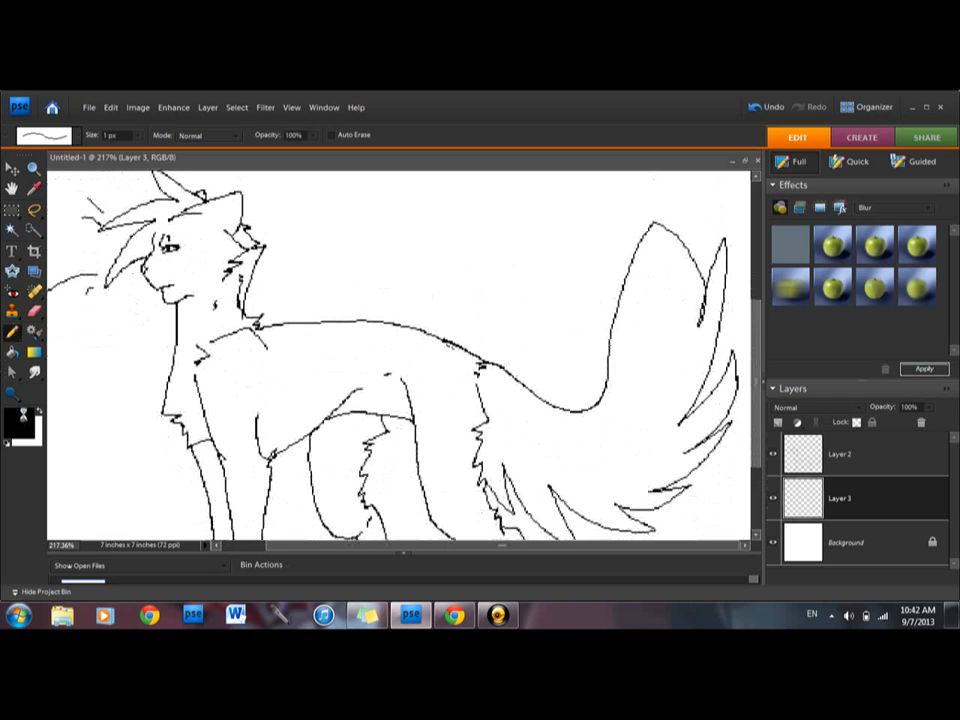
- Set the foreground color to brown, hex 724126
left_click(23, 420)
left_click(636, 487)
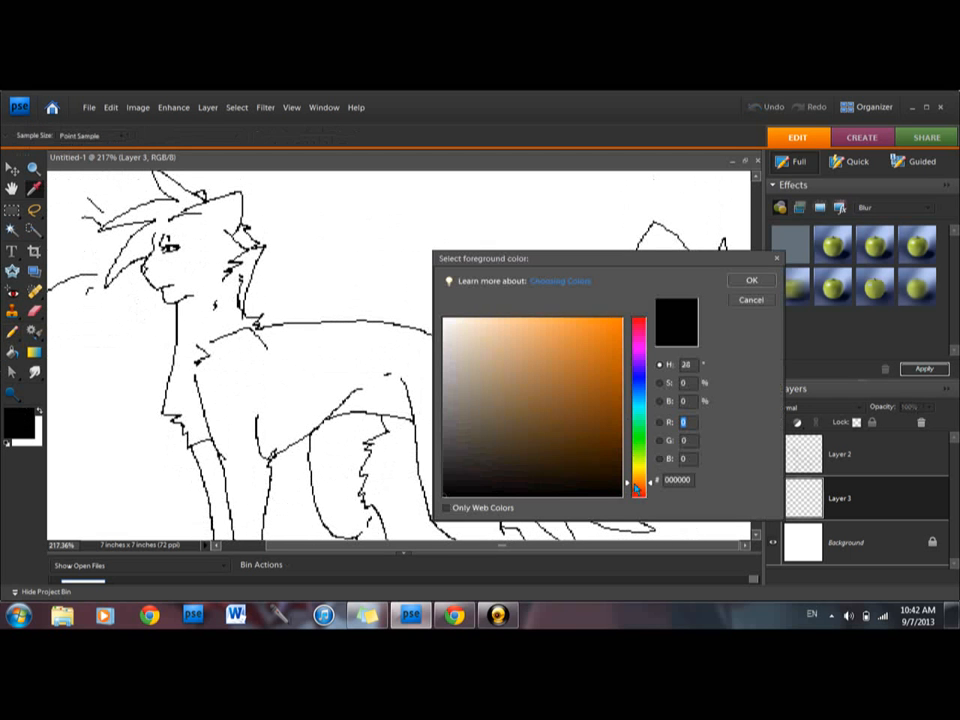
left_click(620, 411)
left_click_drag(620, 411, 564, 416)
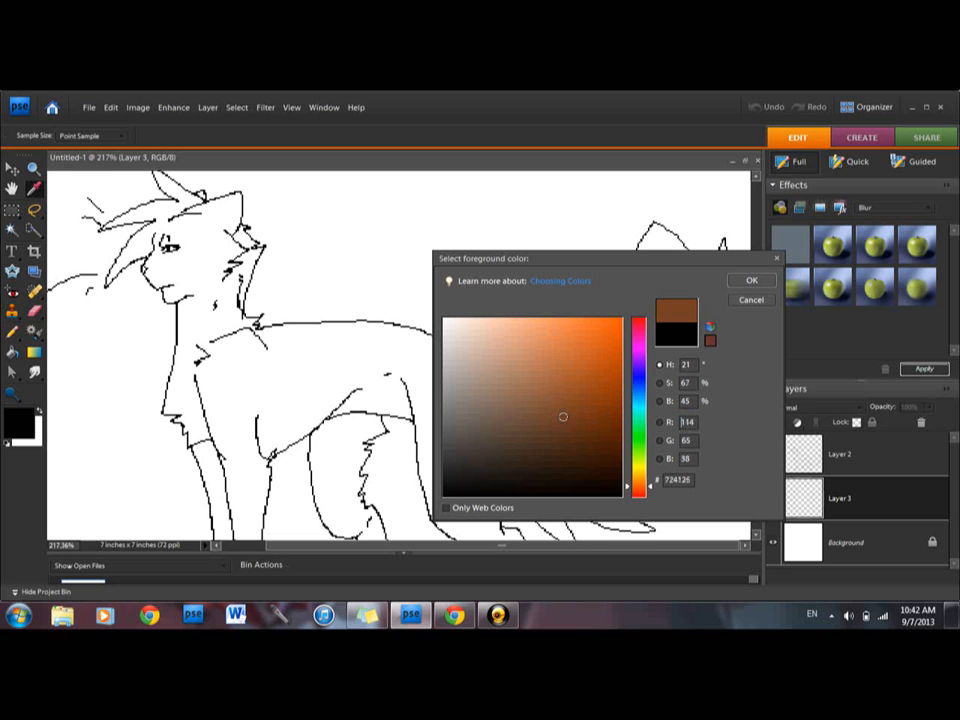
left_click(749, 281)
- Fill the cat's body, far hind leg and far front leg with brown on Layer 3 using the Paint Bucket
key("k")
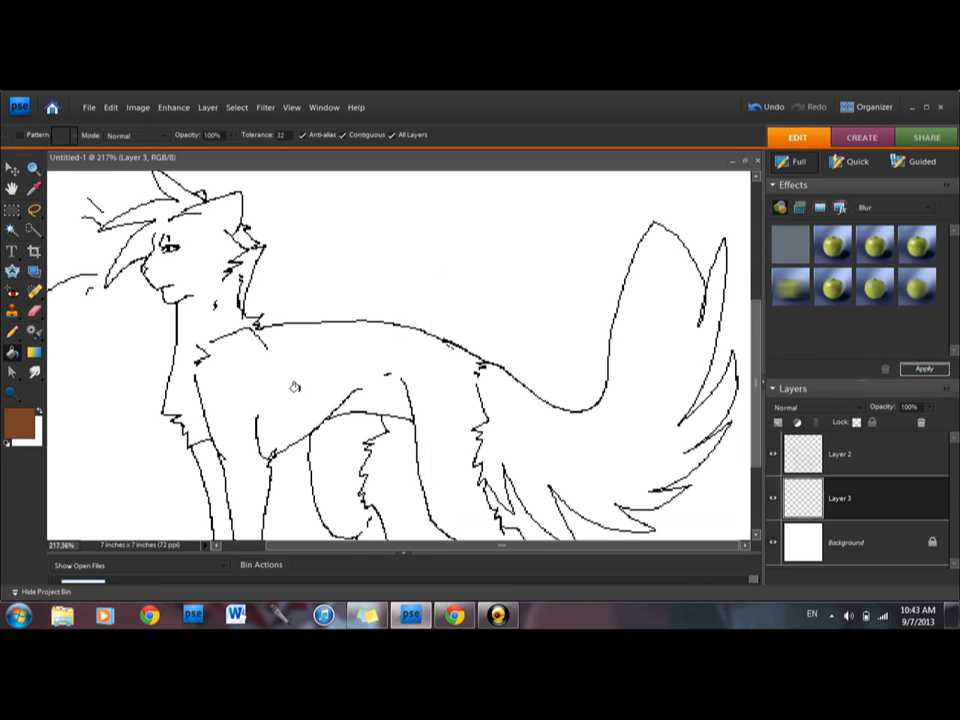
left_click(296, 378)
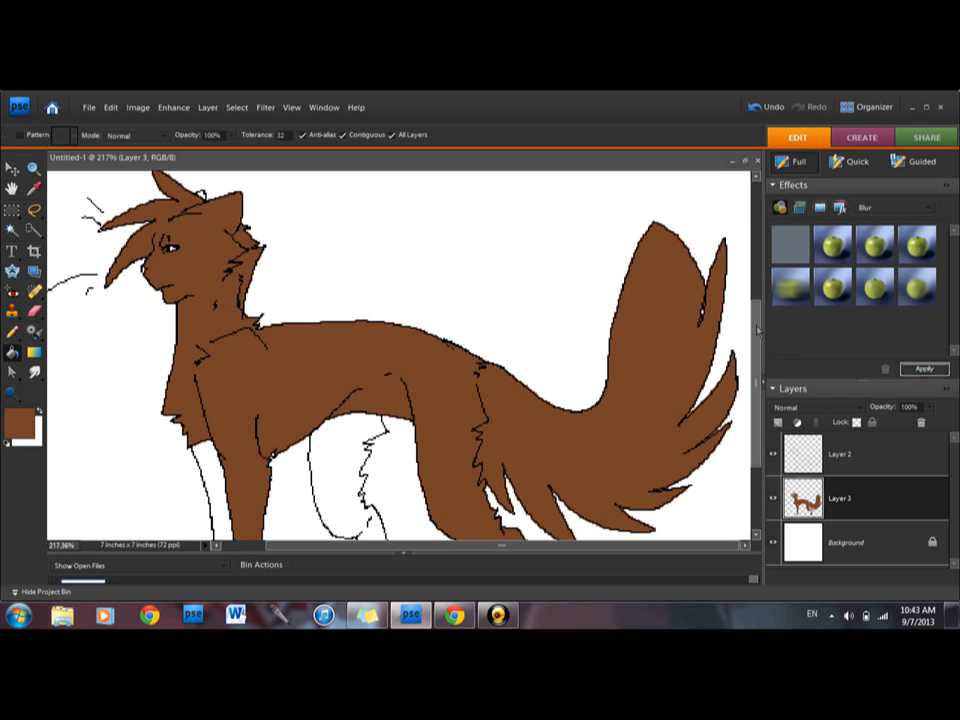
left_click_drag(754, 333, 754, 393)
left_click(352, 335)
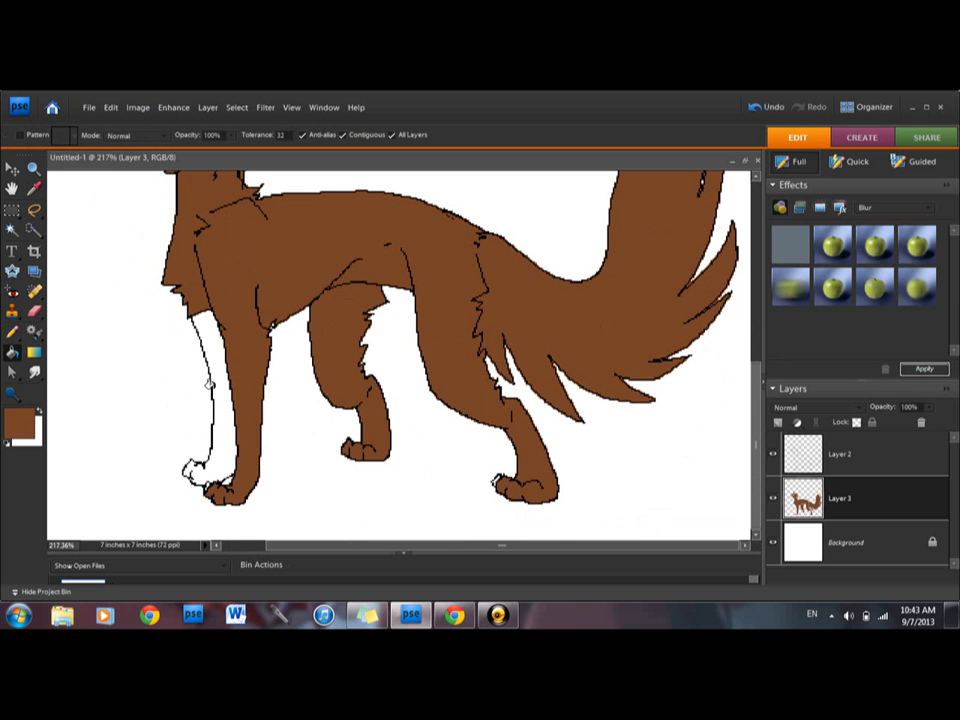
left_click(212, 437)
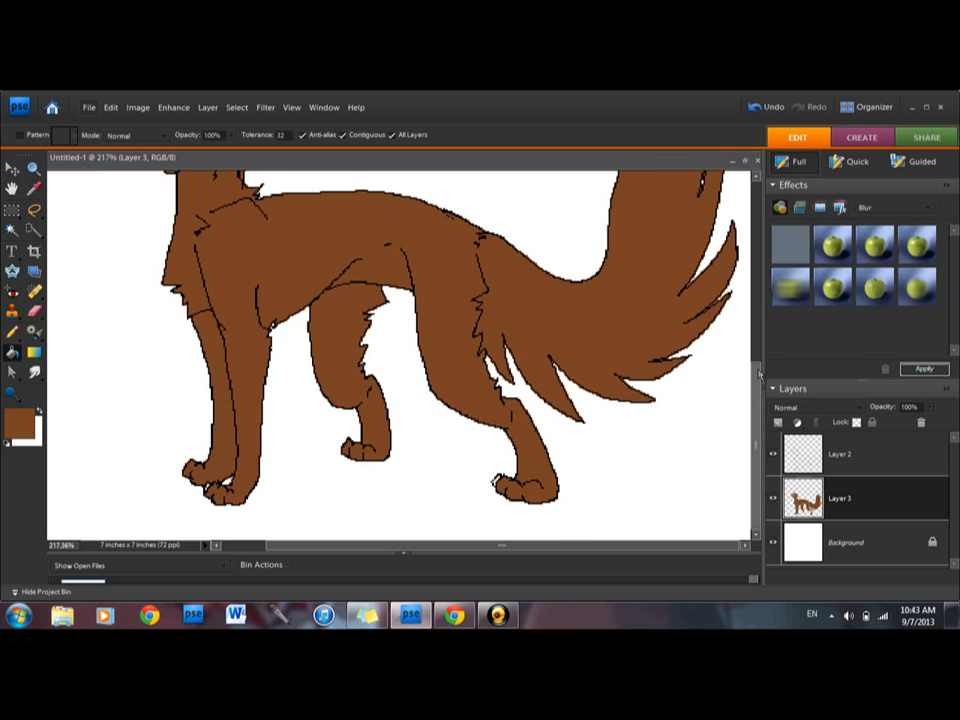
- Color the remaining white gaps at the cat's ear and the toes of its near hind paw brown
scroll(659, 319, "up", 3)
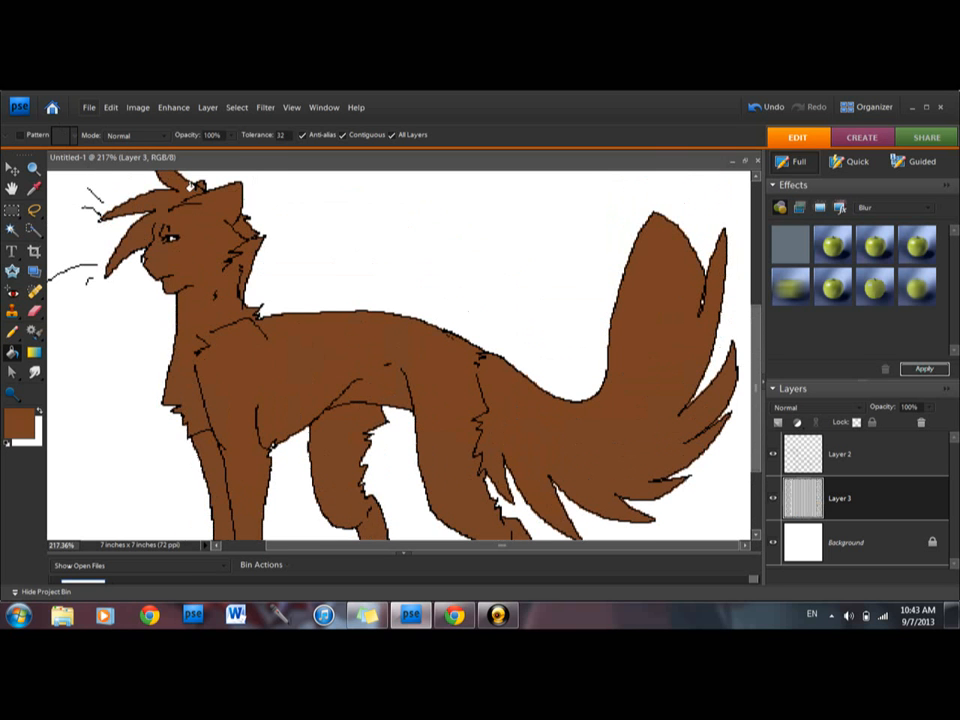
left_click(33, 168)
scroll(535, 262, "down", 3)
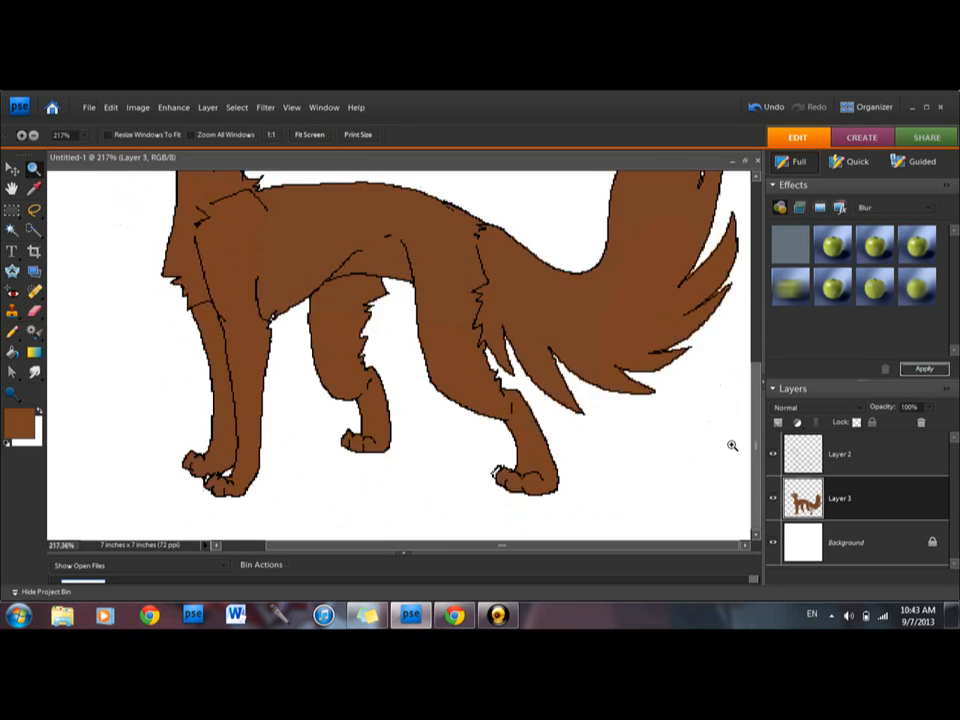
left_click_drag(160, 412, 639, 540)
key("n")
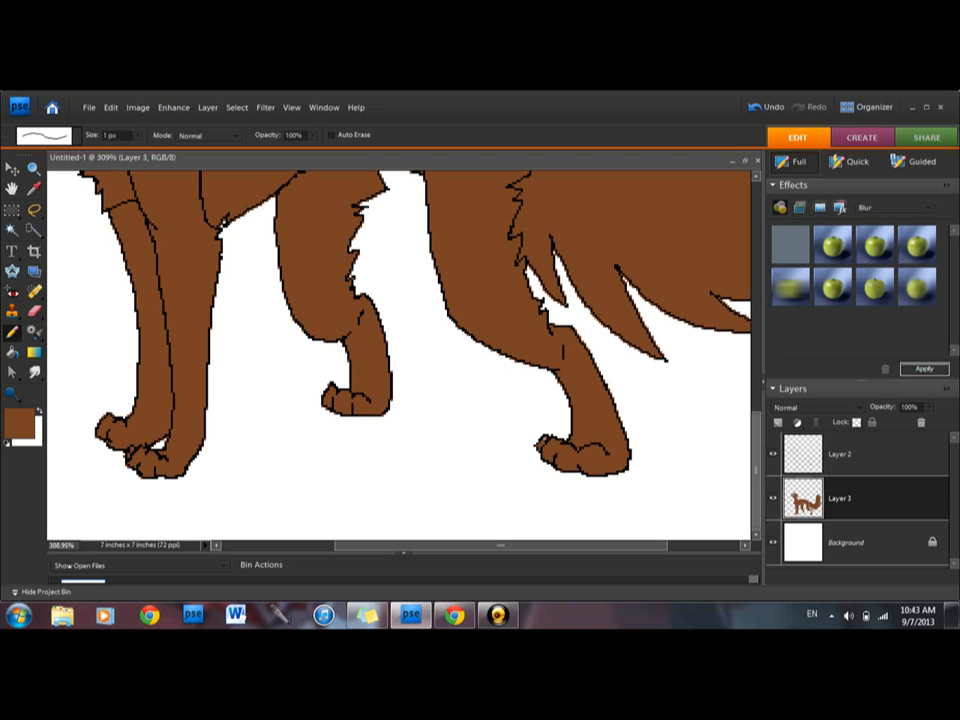
- Add a new empty layer directly above the brown fill on Layer 3, beneath the line art
left_click(33, 168)
left_click(33, 135)
left_click(99, 240)
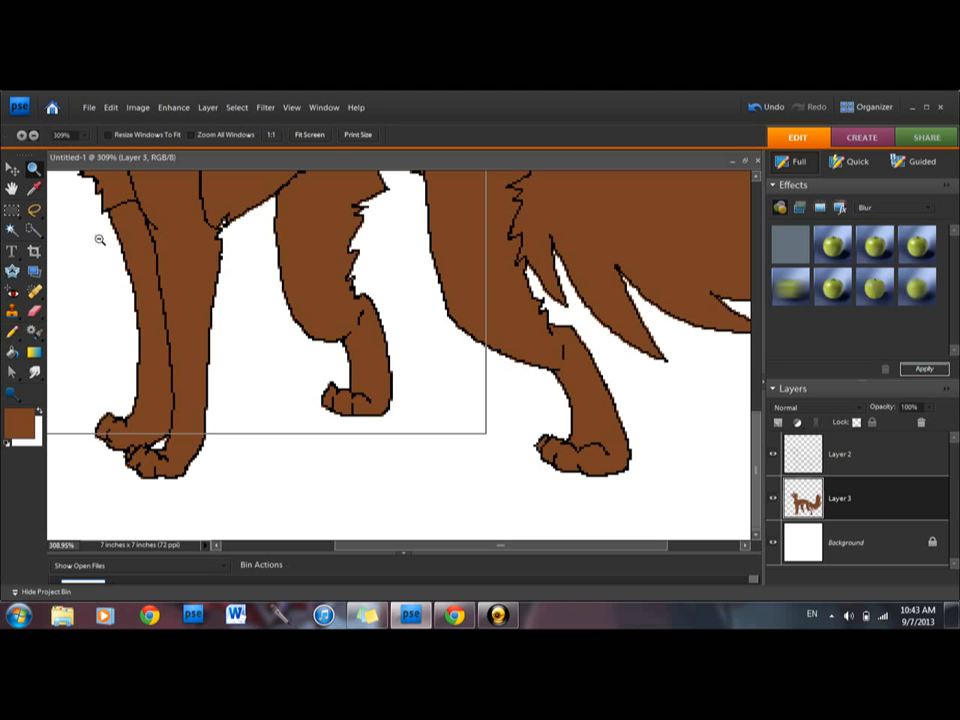
left_click(234, 366)
left_click(240, 374)
left_click(241, 375)
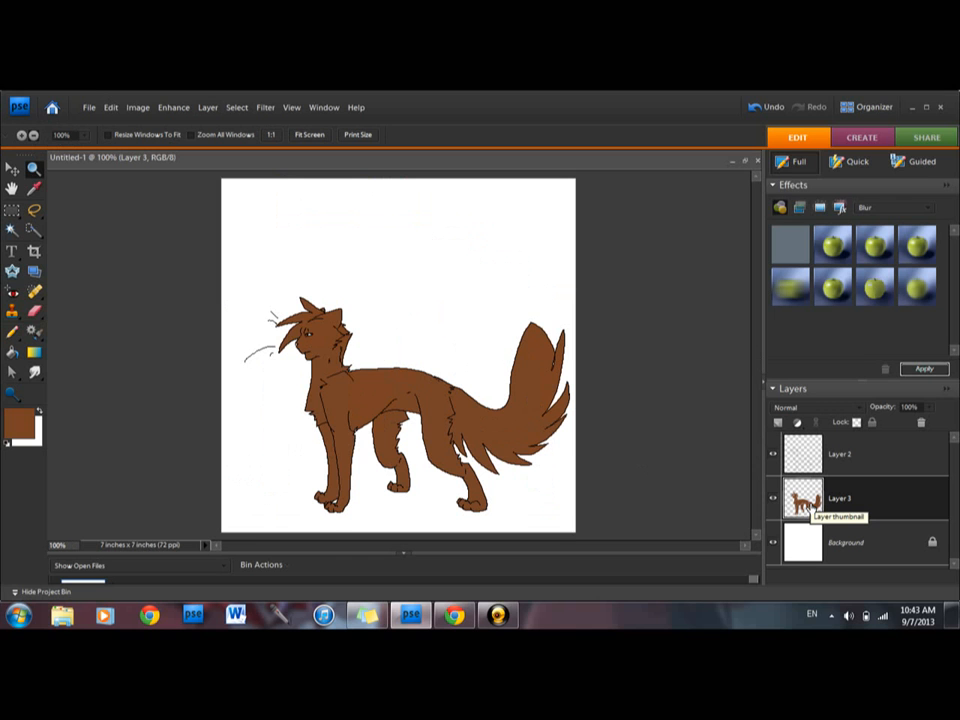
left_click(21, 134)
left_click_drag(288, 306, 551, 511)
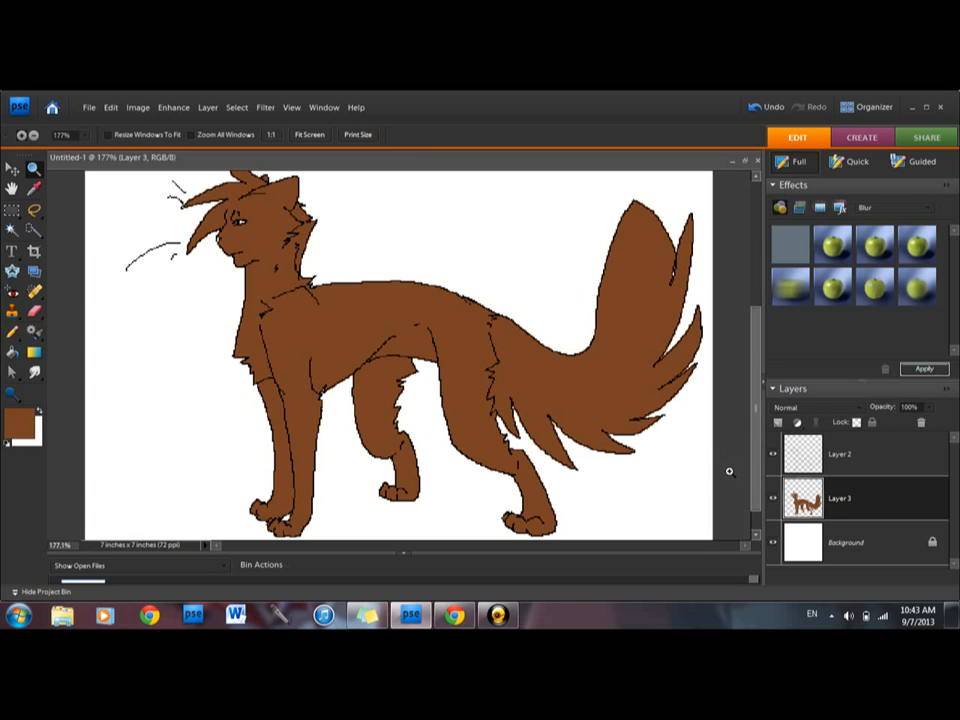
left_click(778, 422)
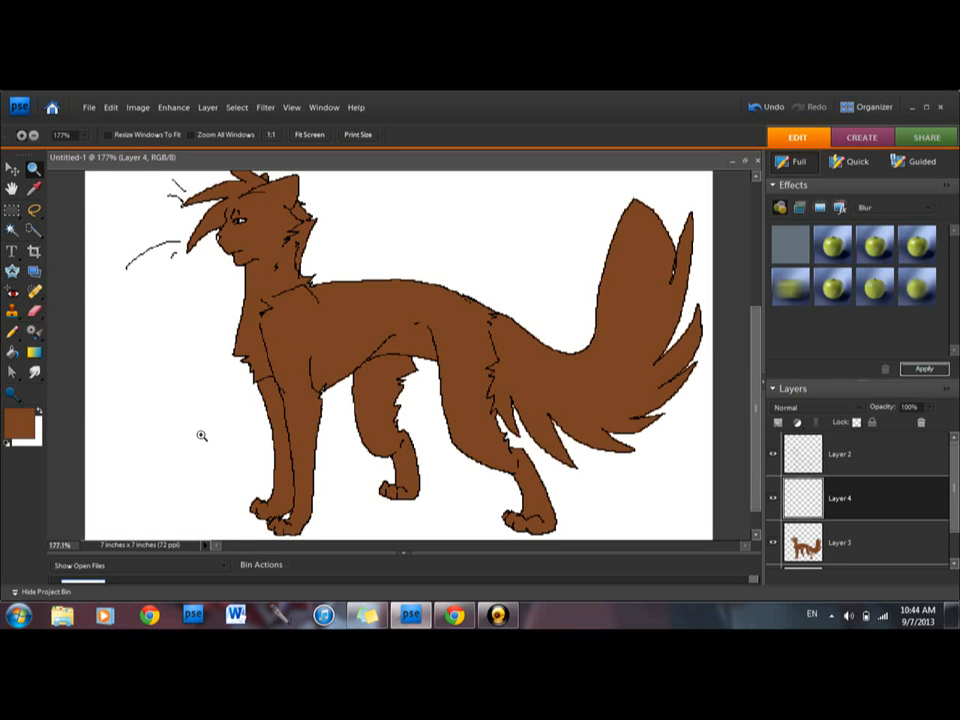
- Set the foreground color to light orange-brown, hex c37850
left_click_drag(189, 424, 587, 523)
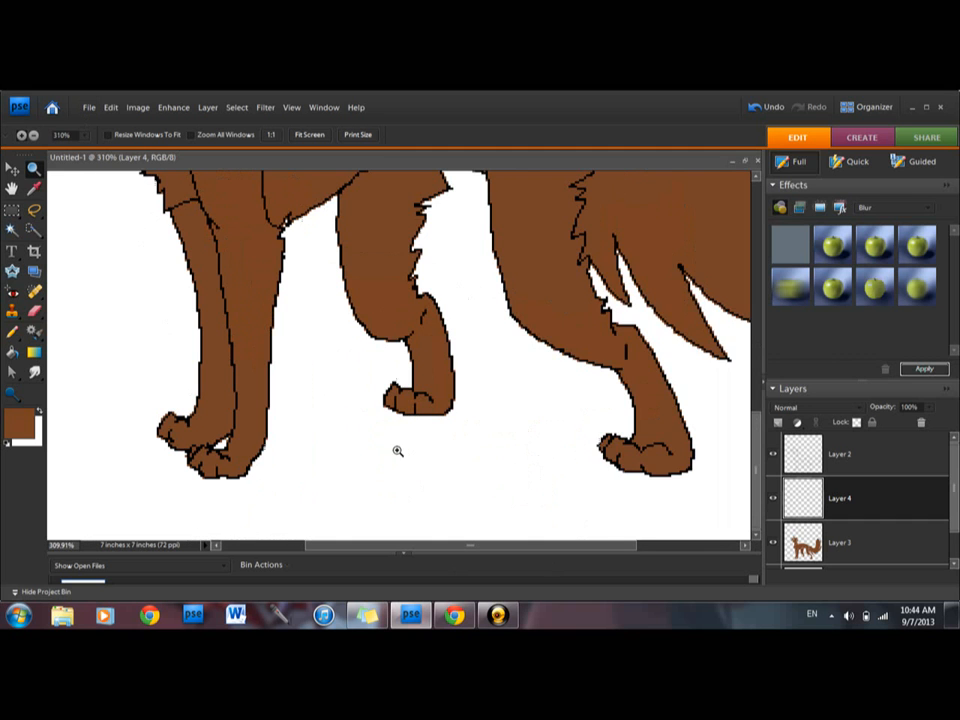
left_click(20, 425)
mouse_move(486, 402)
left_mouse_down()
mouse_move(516, 405)
mouse_move(551, 379)
mouse_move(544, 364)
left_mouse_up()
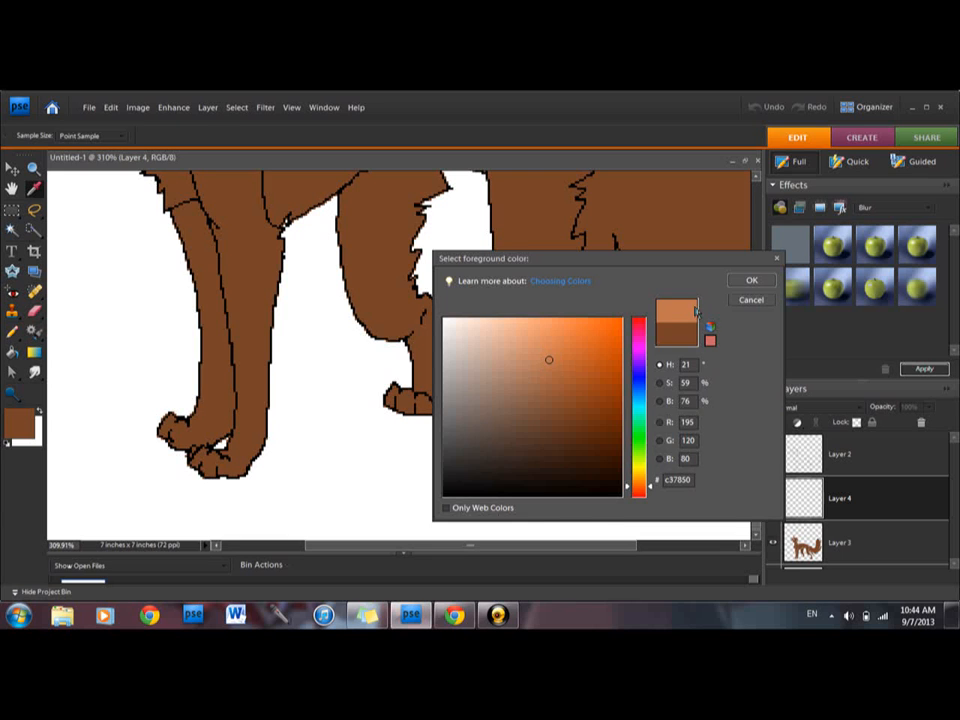
left_click(742, 280)
- Draw 1 px boundary lines behind the toes of all four paws on Layer 4 and fill the toes with light orange-brown
mouse_move(753, 466)
left_mouse_down()
mouse_move(755, 380)
mouse_move(750, 456)
left_mouse_up()
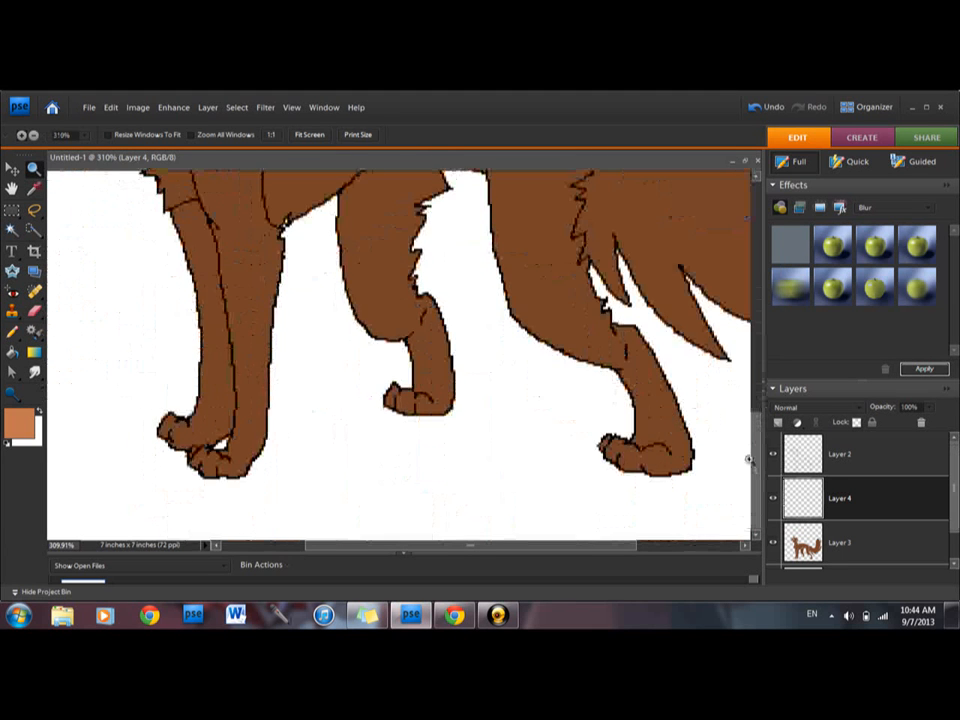
left_click(12, 331)
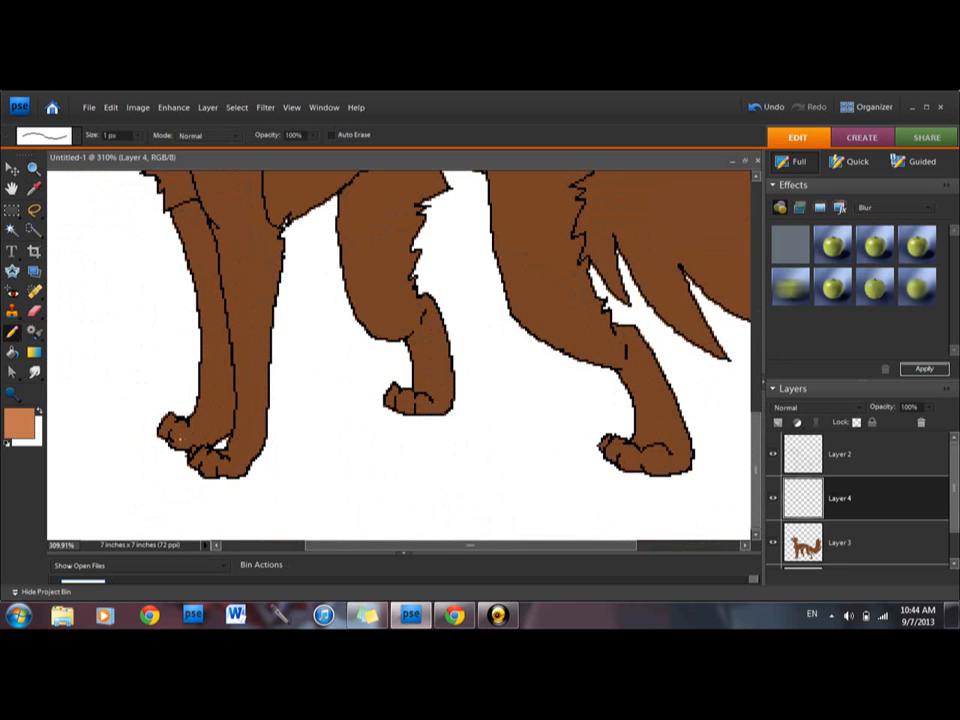
left_click_drag(229, 461, 238, 475)
left_click(12, 352)
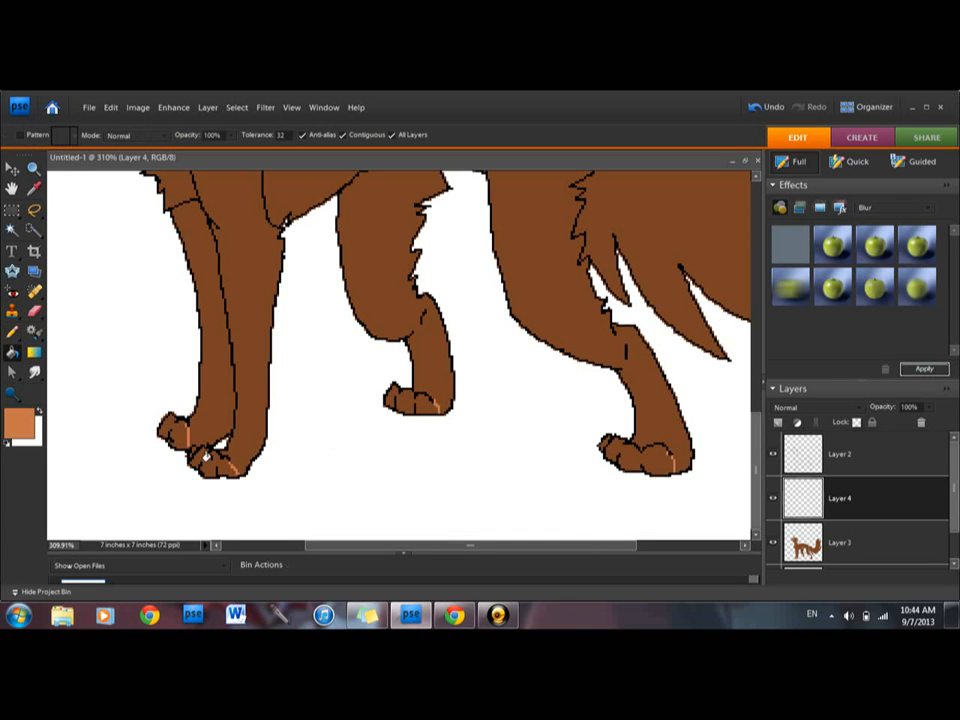
left_click(179, 434)
left_click(218, 465)
left_click(424, 402)
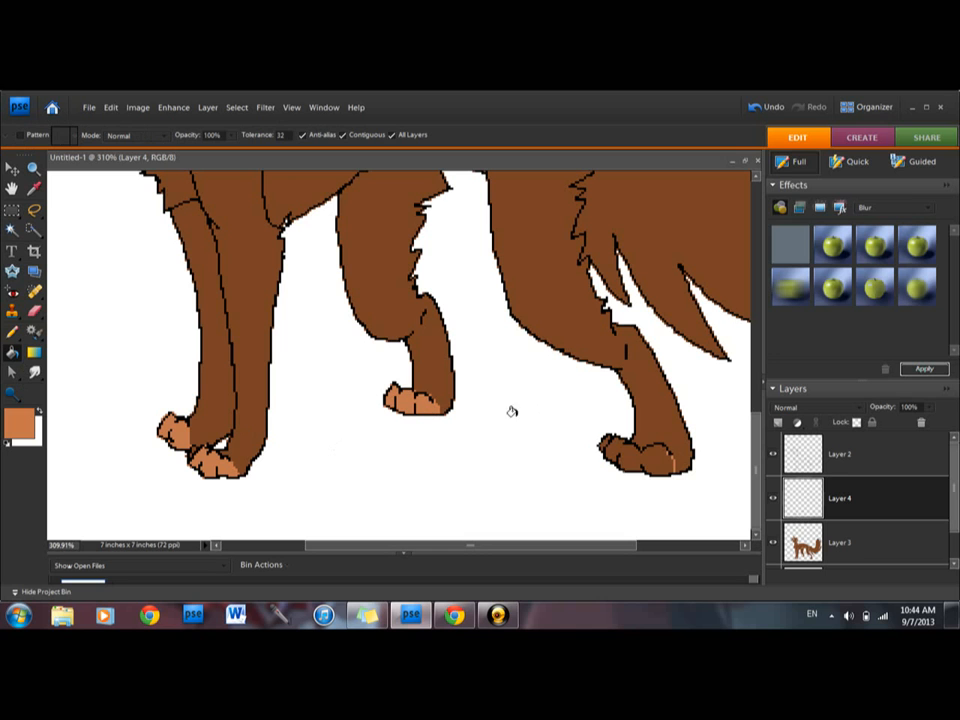
left_click(625, 452)
- Draw a light orange-brown line across the near front leg's lower half and fill the leg below it down to the toes
left_click(12, 331)
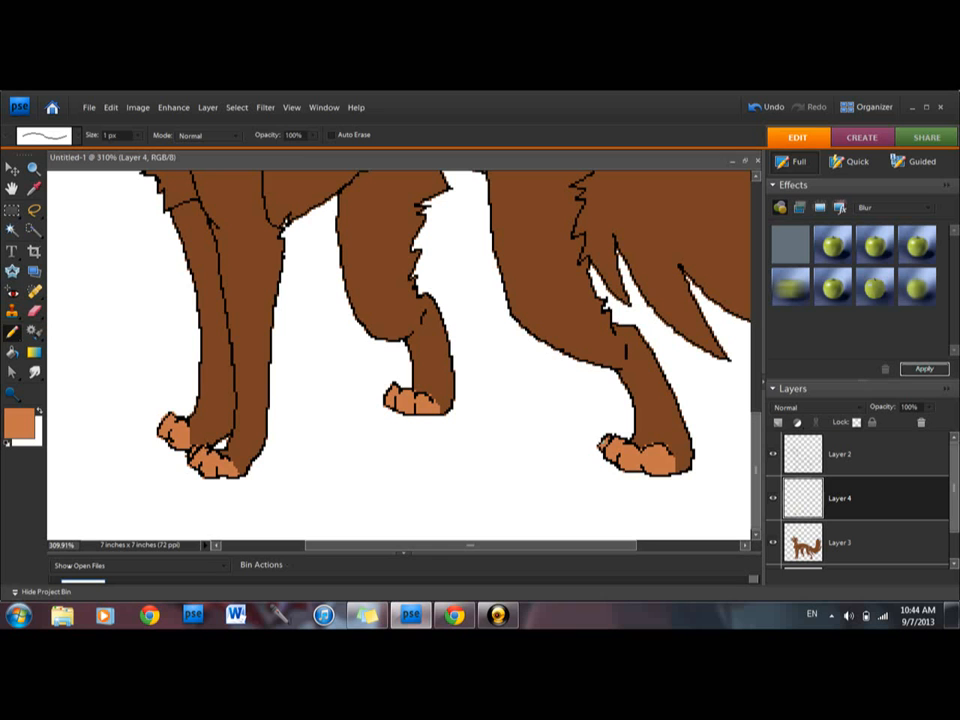
left_click(34, 169)
left_click(34, 135)
left_click(261, 387)
left_click(403, 422)
left_click(402, 422)
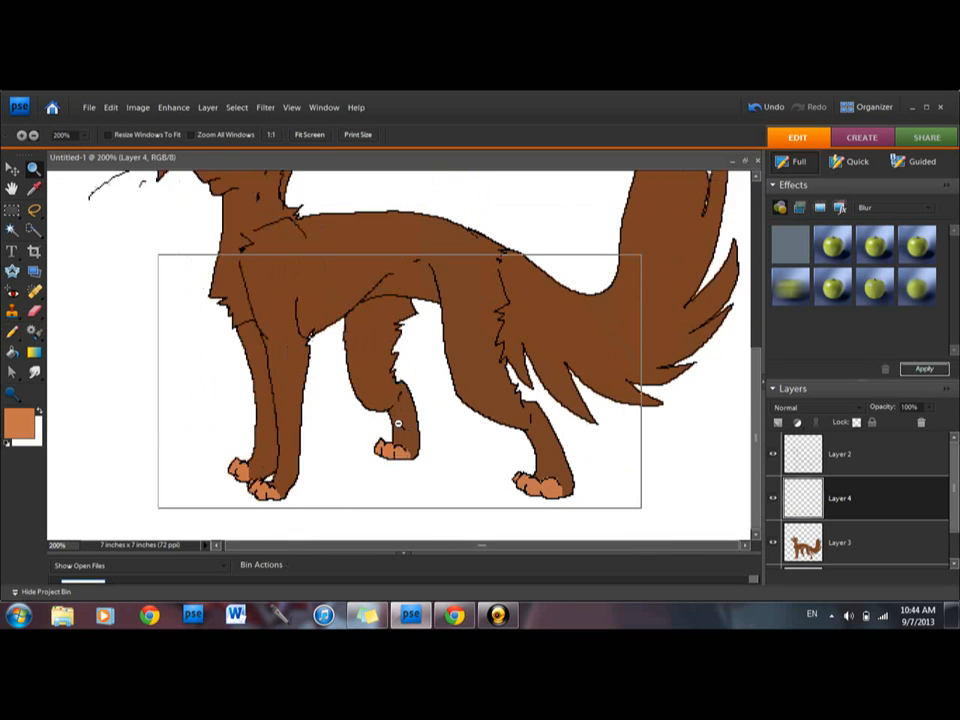
left_click(403, 426)
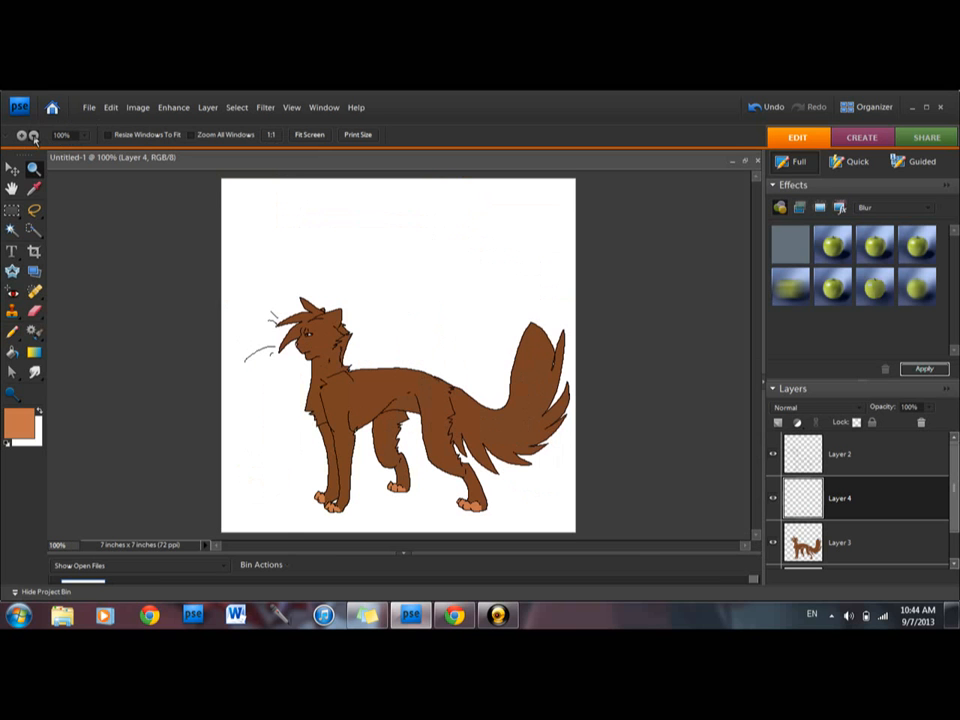
left_click_drag(264, 354, 557, 532)
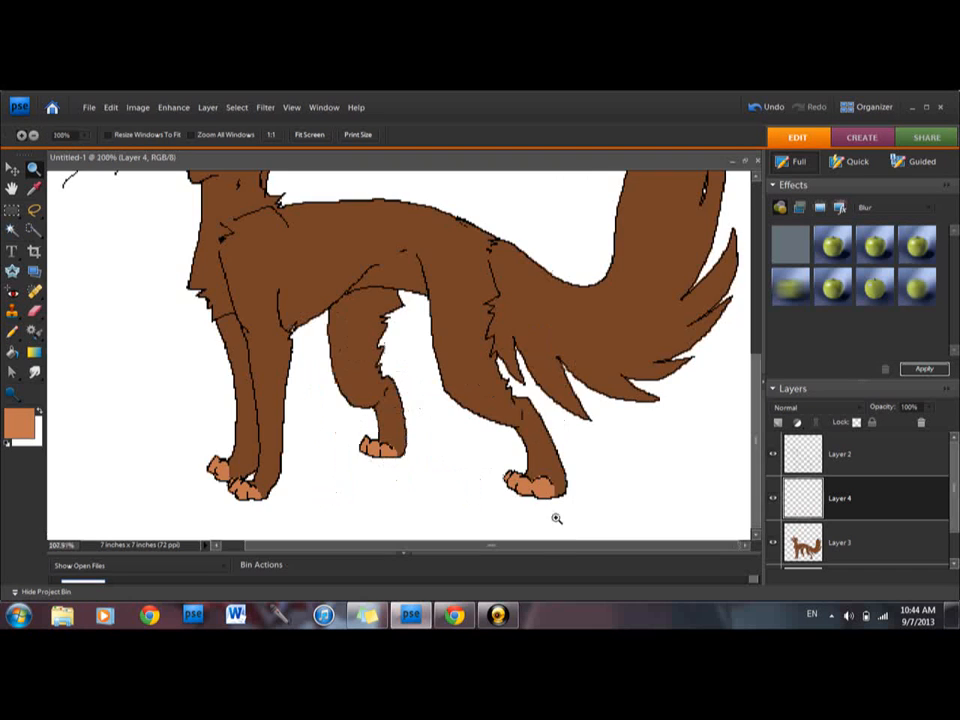
mouse_move(757, 408)
left_mouse_down()
mouse_move(757, 386)
mouse_move(757, 404)
left_mouse_up()
left_click(151, 318)
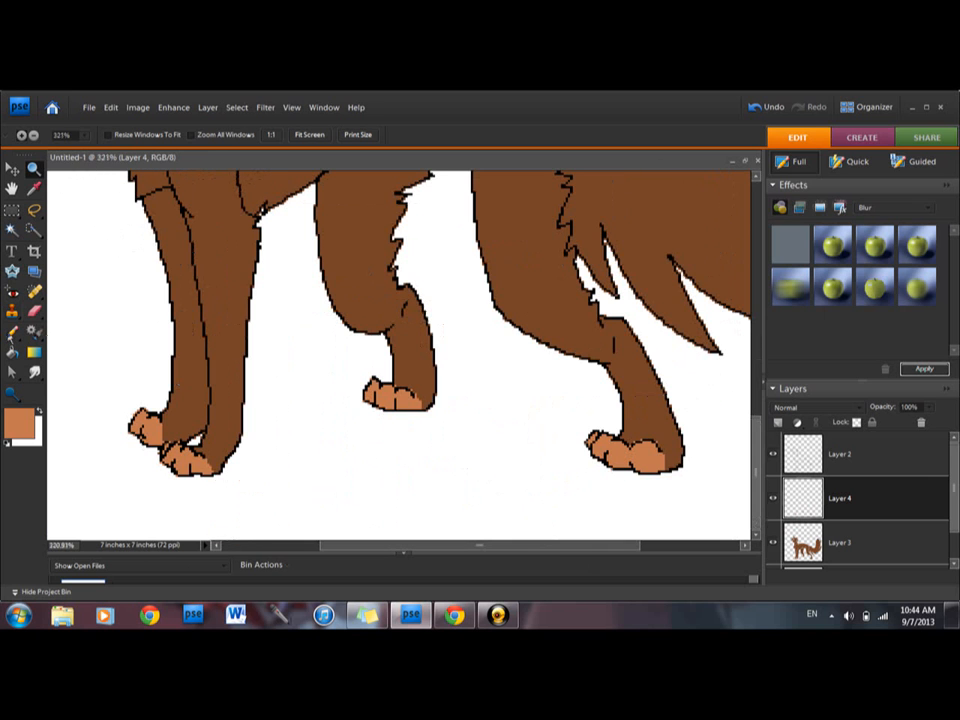
left_click(11, 332)
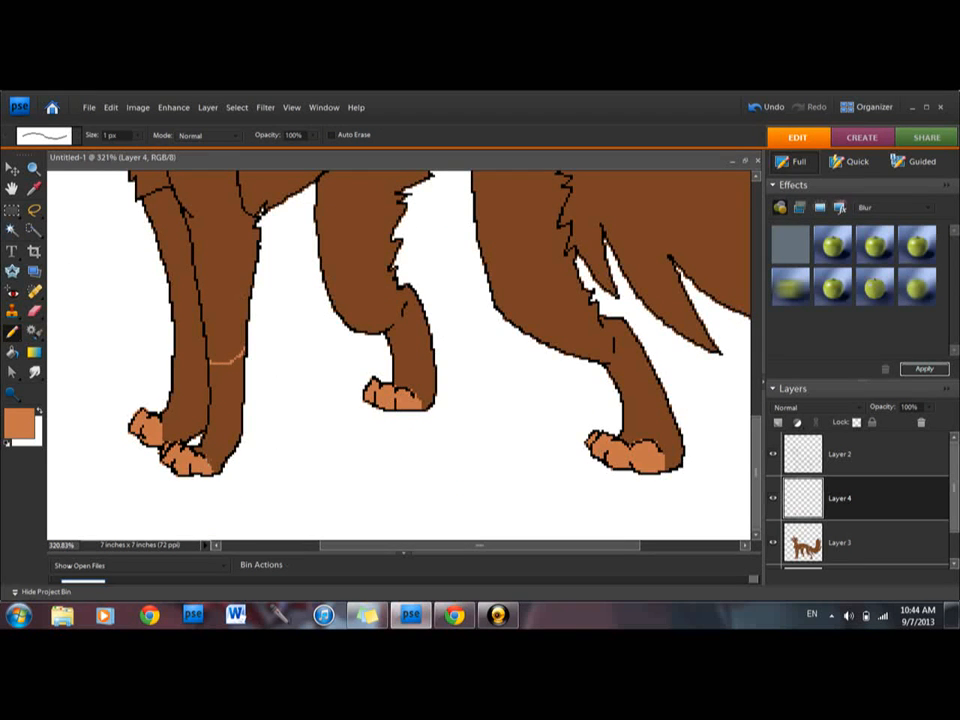
key("ctrl+z")
key("ctrl+y")
left_click(14, 352)
left_click(222, 403)
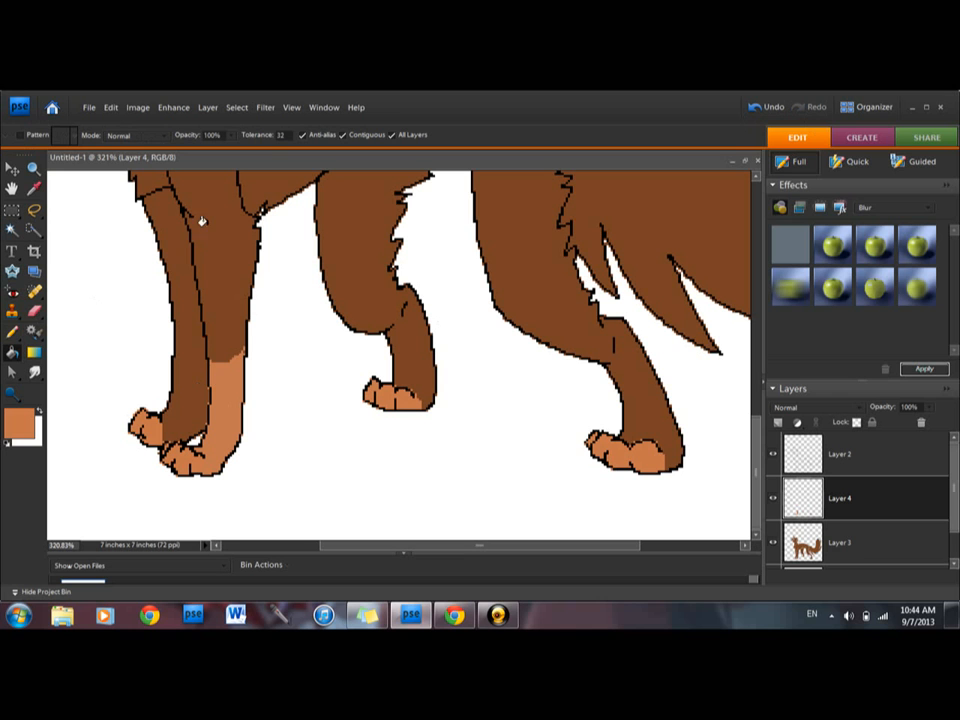
- Extend the near front leg's light marking upward by drawing a higher boundary line across the leg and filling beneath it
key("n")
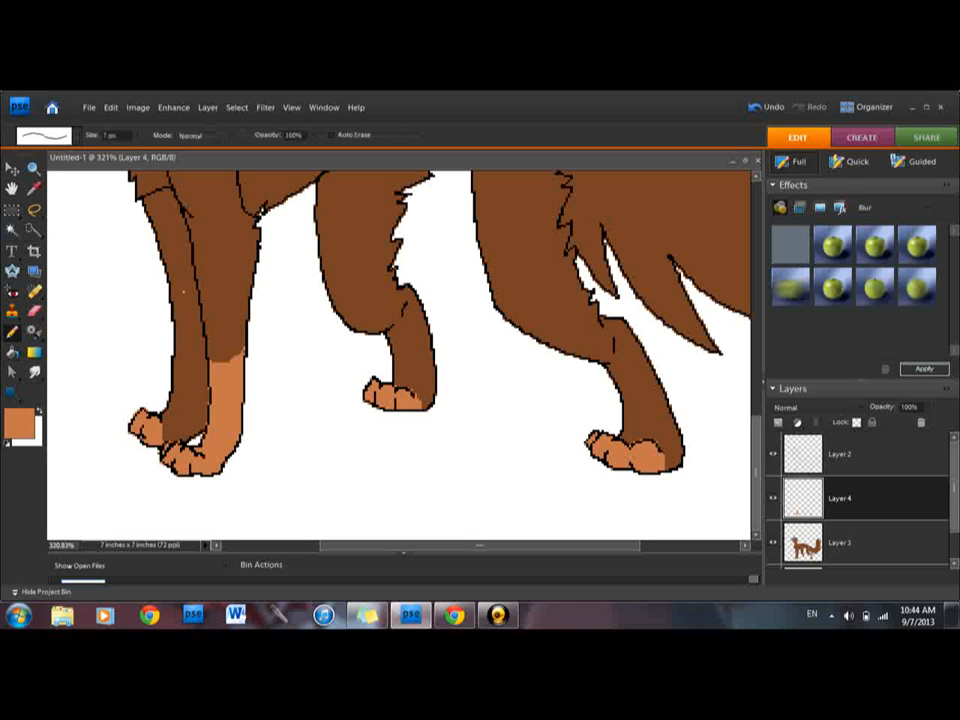
left_click_drag(222, 289, 256, 285)
key("k")
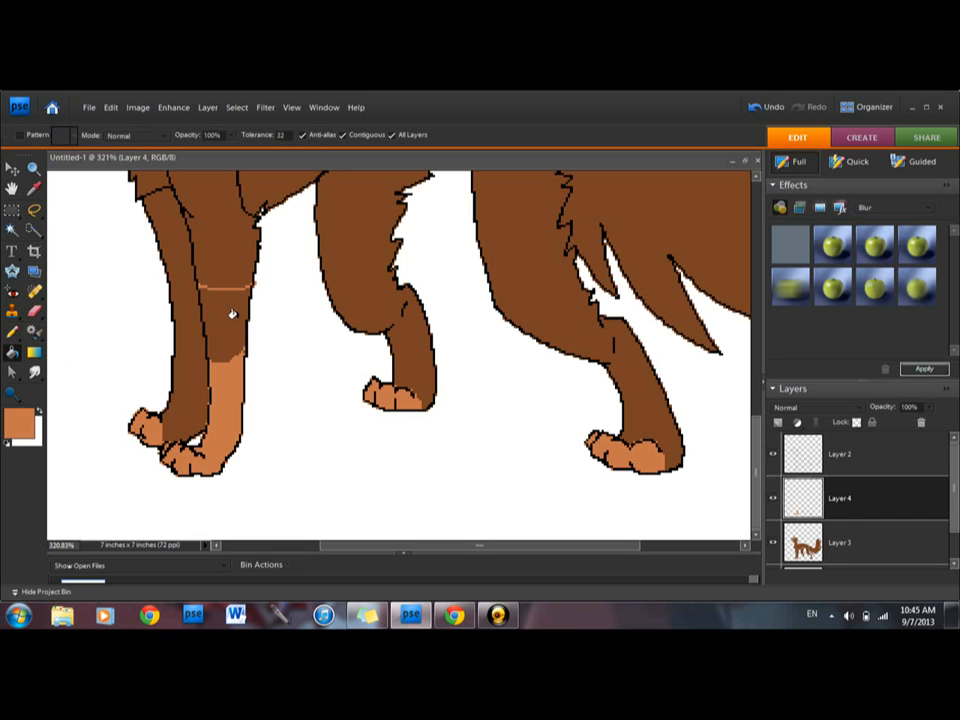
left_click(231, 315)
key("n")
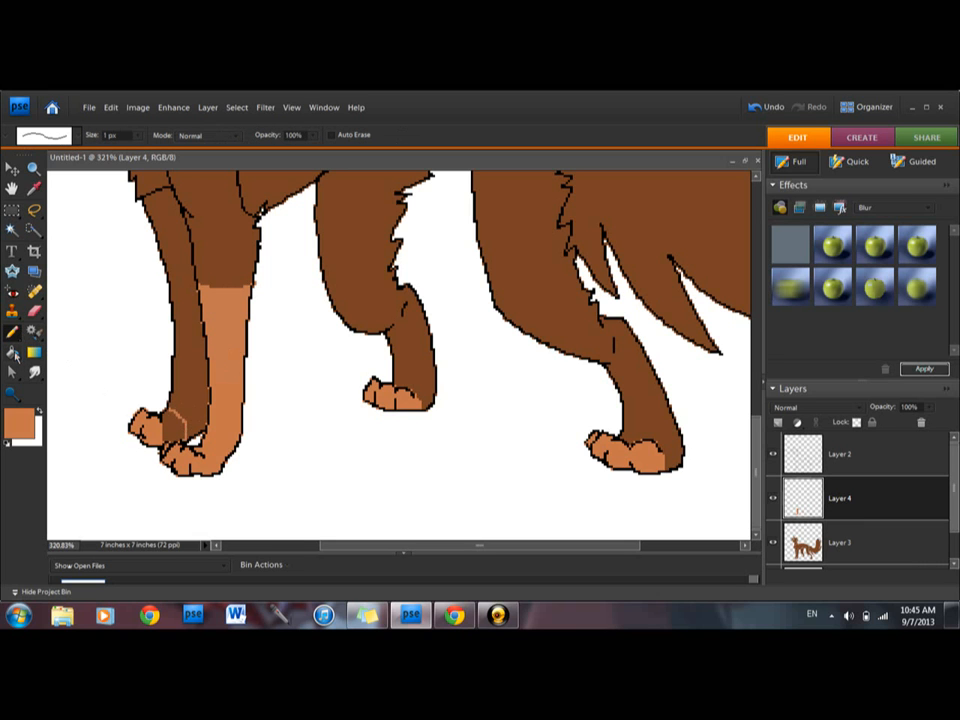
key("k")
left_click(33, 168)
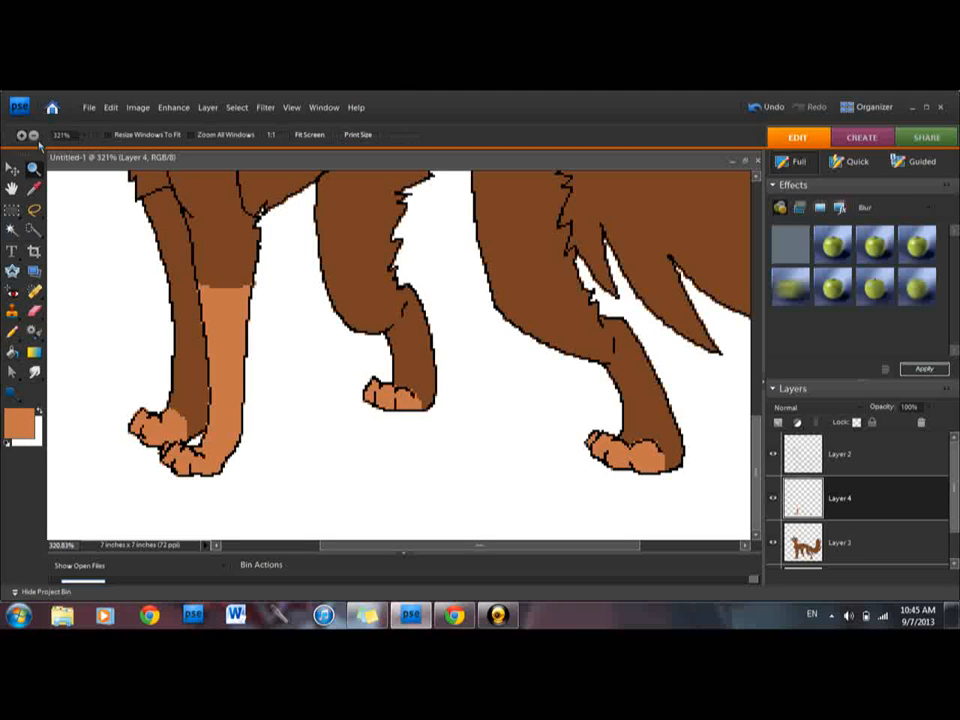
left_click(34, 136)
left_click(229, 411)
left_click(256, 432)
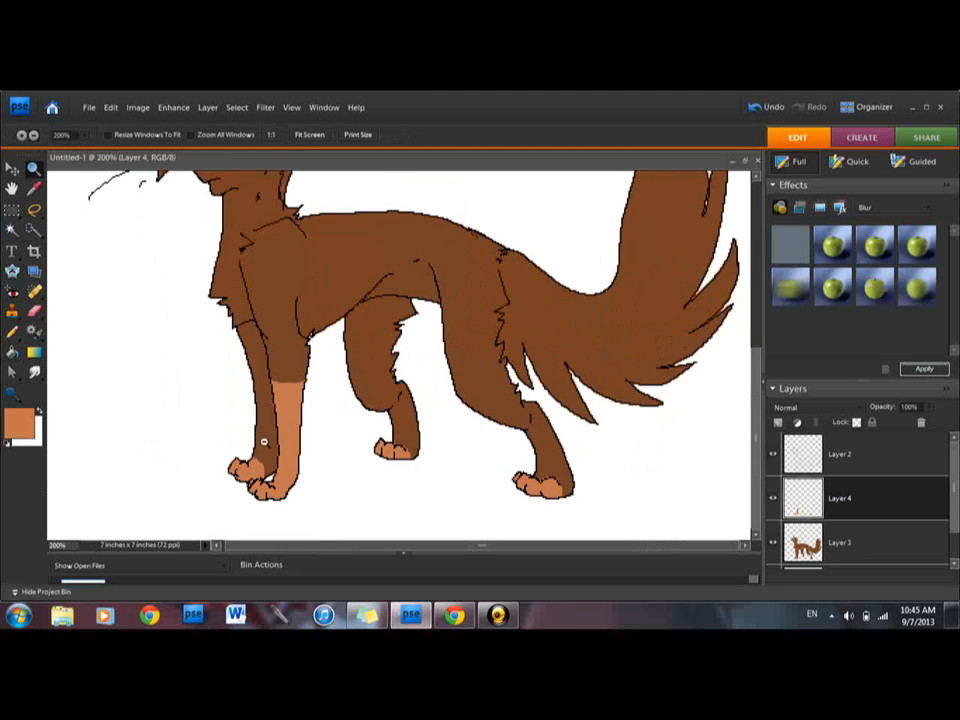
left_click(262, 442)
left_click(268, 446)
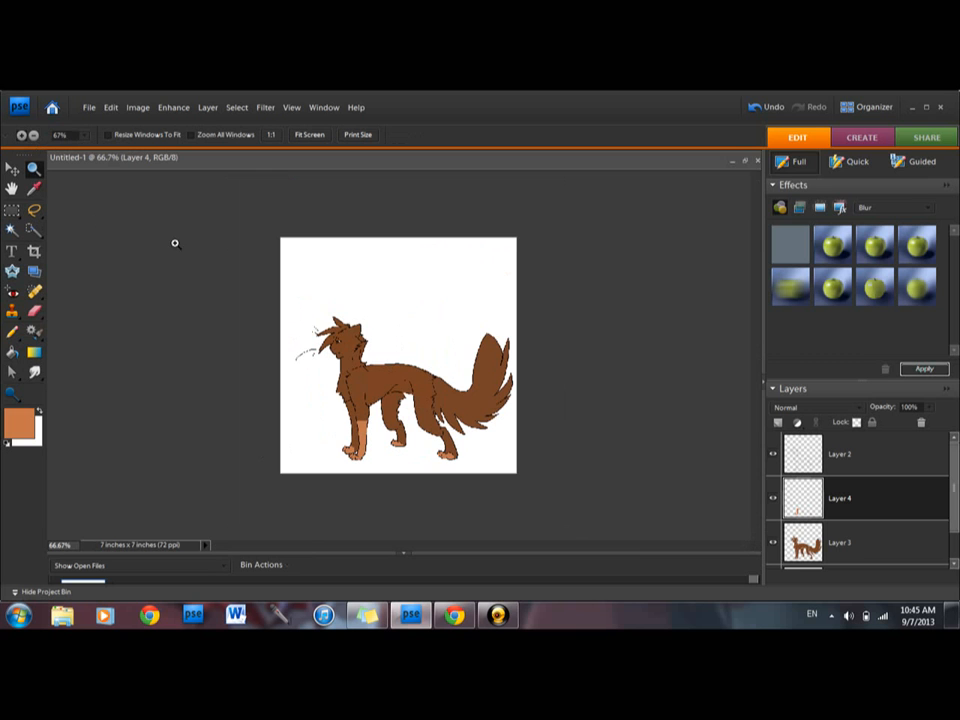
left_click_drag(343, 402, 508, 493)
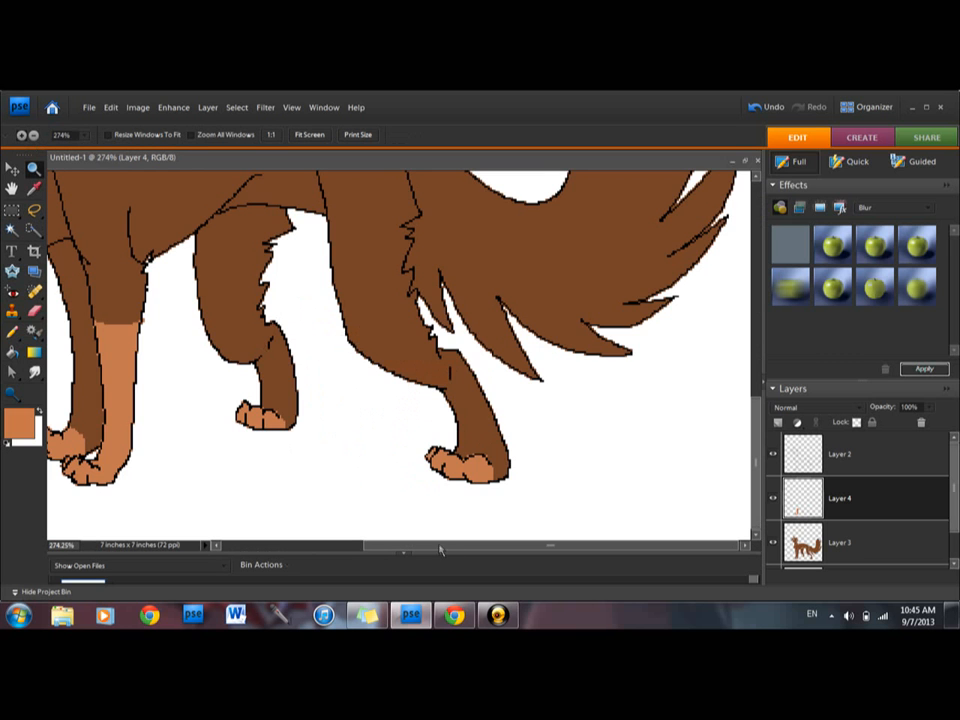
left_click_drag(441, 546, 369, 546)
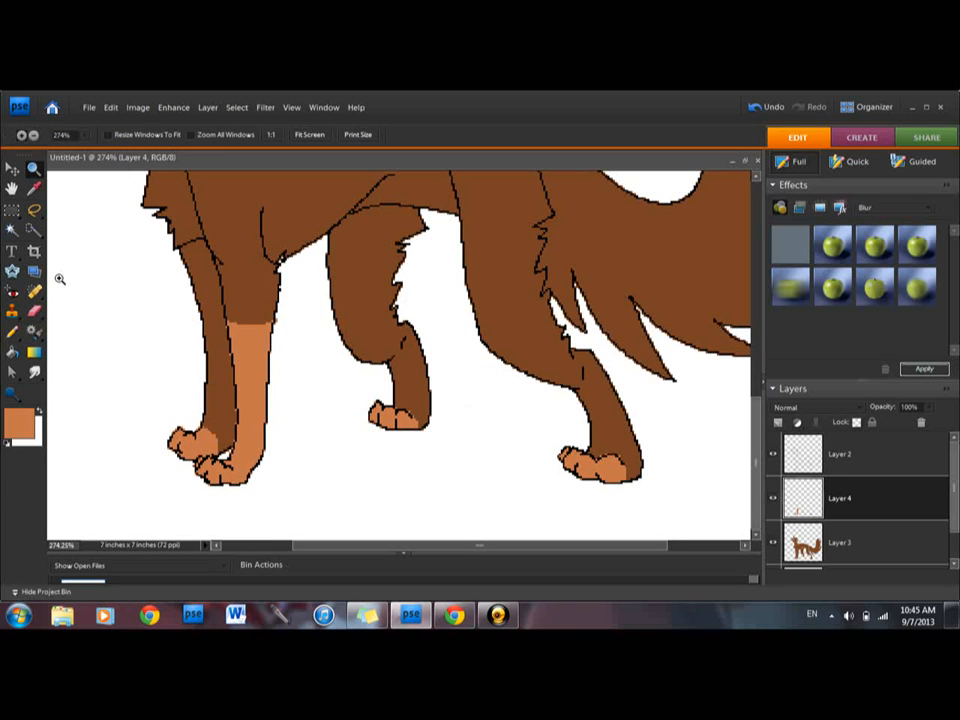
left_click(12, 331)
mouse_move(208, 287)
left_mouse_down()
mouse_move(108, 400)
mouse_move(258, 500)
mouse_move(212, 285)
left_mouse_up()
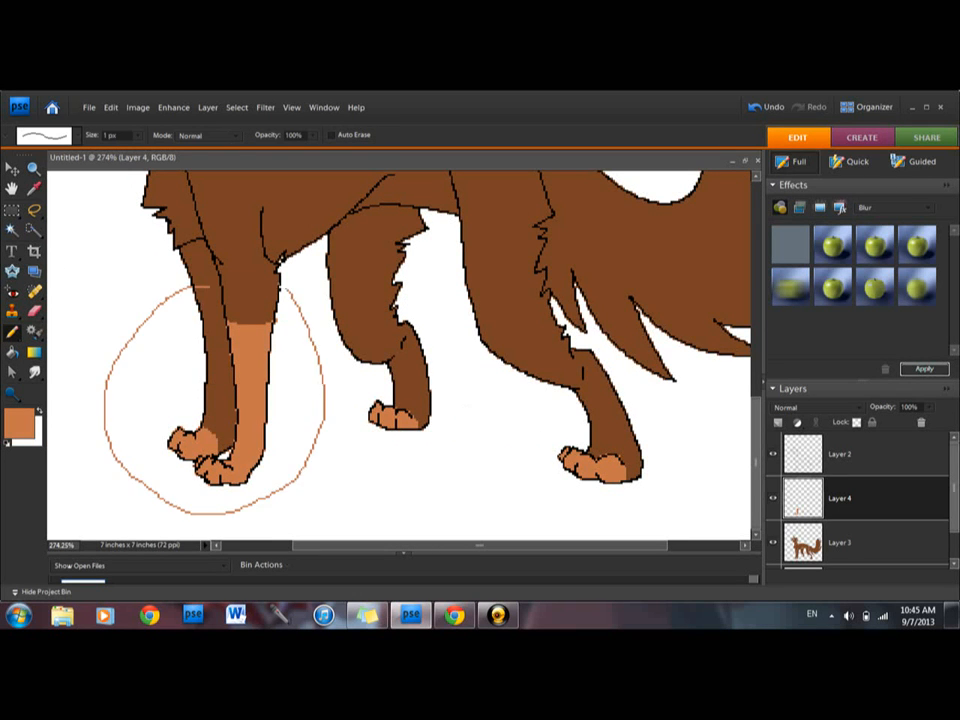
left_click(766, 107)
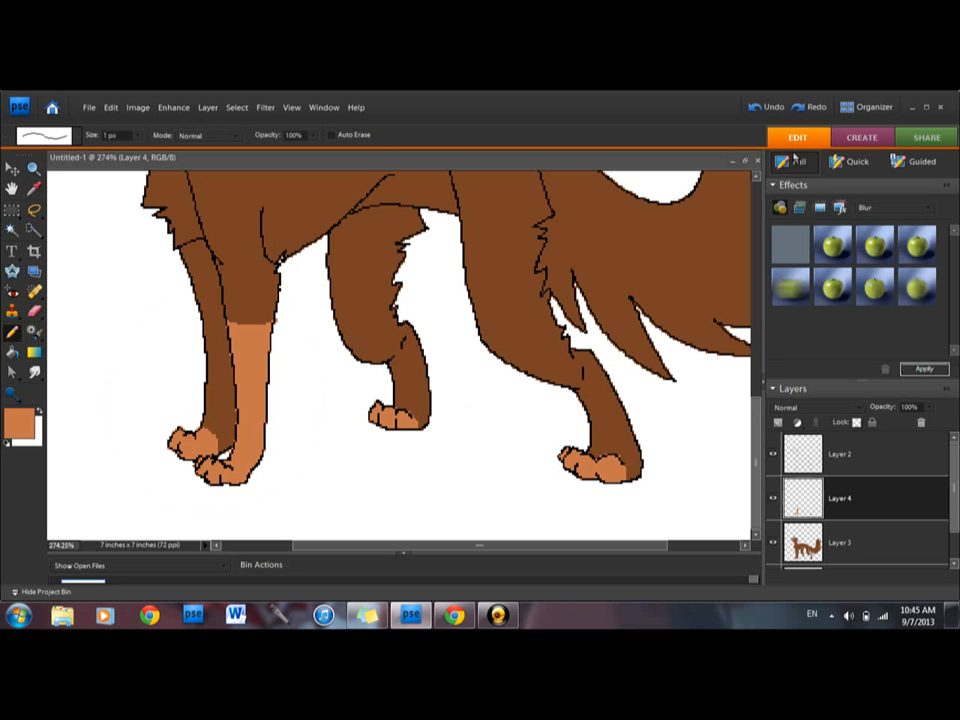
left_click(770, 109)
left_click(771, 112)
- Fill the far front leg with light orange-brown from the paw up to the fur line below the chest
left_click_drag(757, 429, 756, 405)
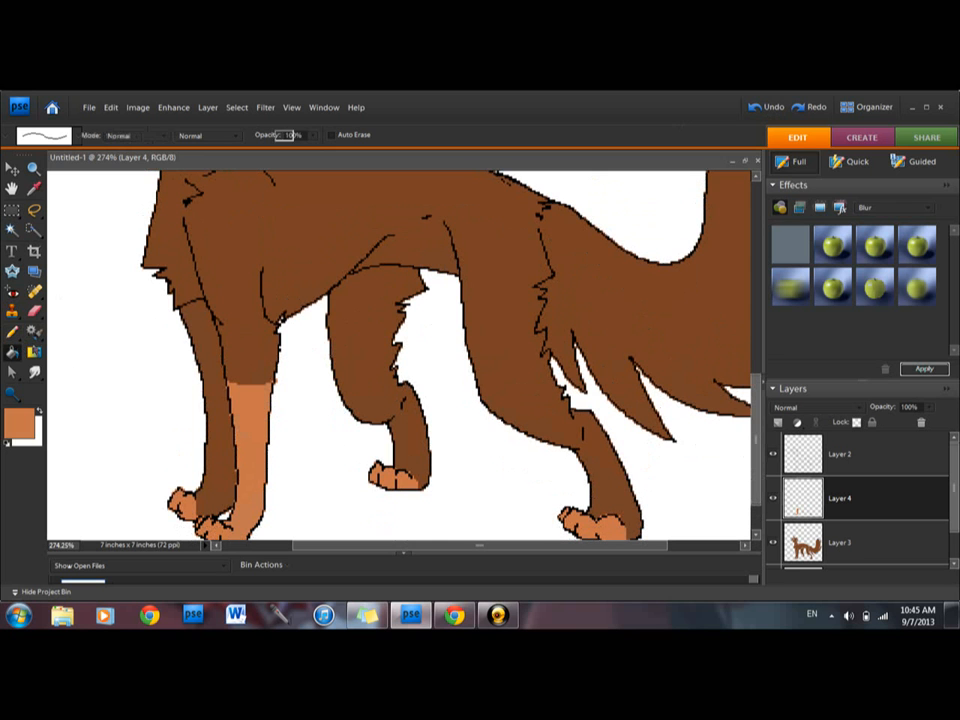
left_click(12, 351)
left_click(214, 349)
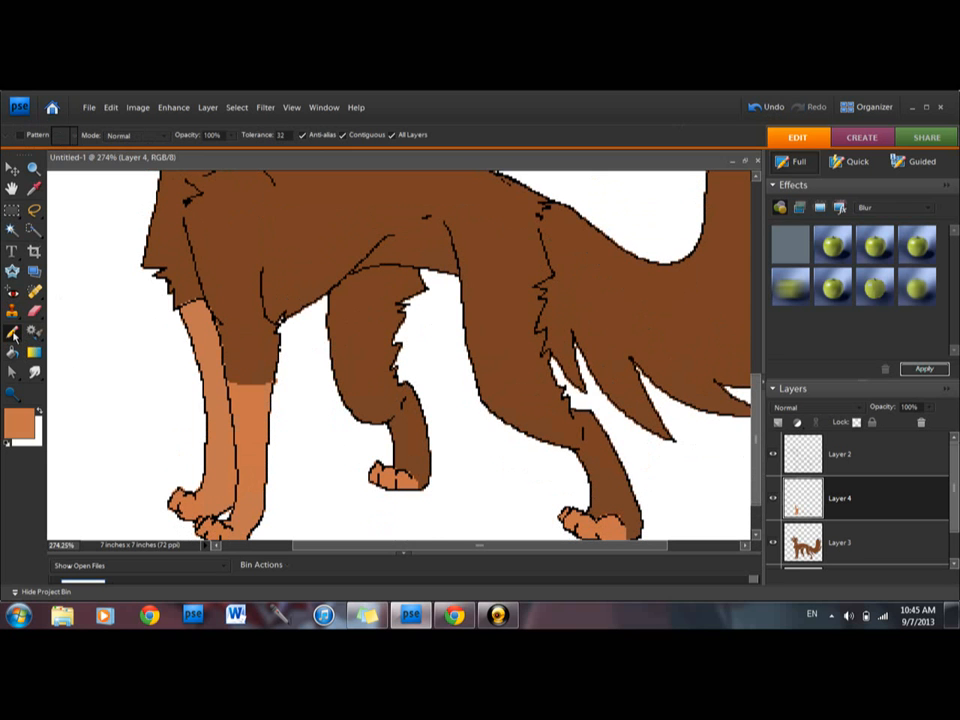
- Draw a curved boundary across the near front leg at elbow height and fill the remaining brown below it with light orange-brown
left_click(12, 331)
scroll(568, 290, "up", 3)
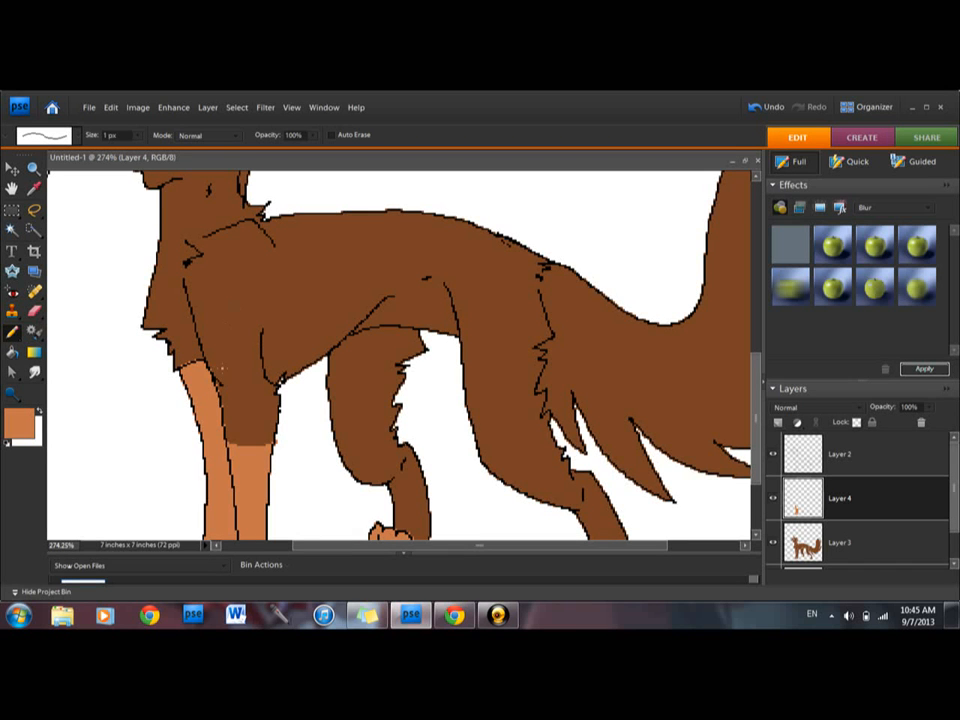
left_click_drag(216, 376, 258, 382)
key("k")
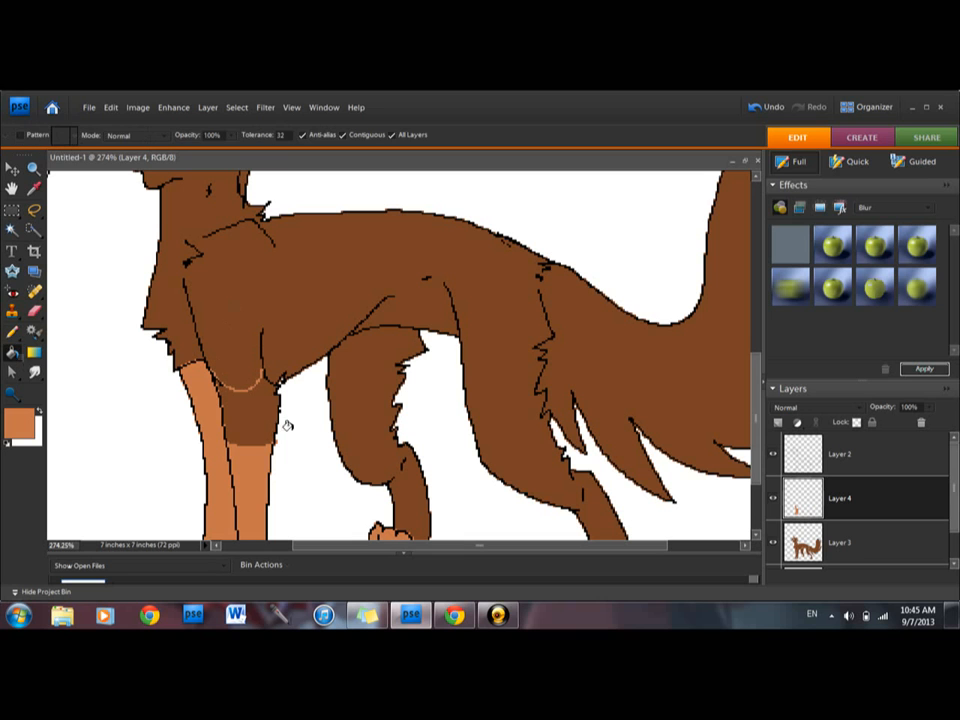
left_click(12, 331)
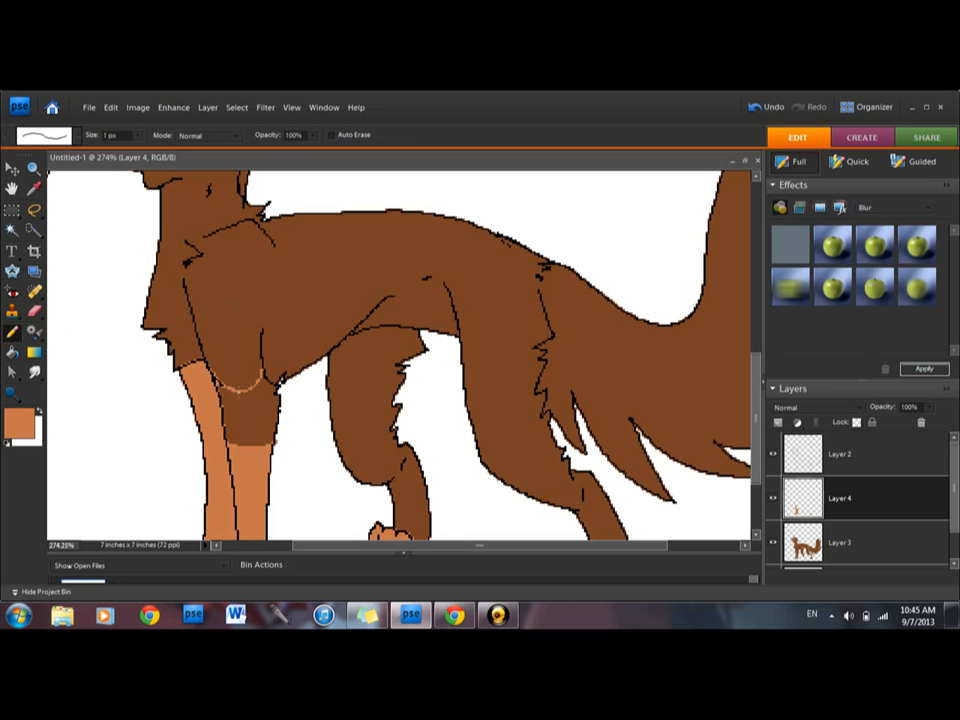
left_click(12, 352)
left_click(251, 424)
- Draw a boundary along the near hind leg from heel to hock and fill the strip behind it with light orange-brown
left_click_drag(757, 389, 757, 420)
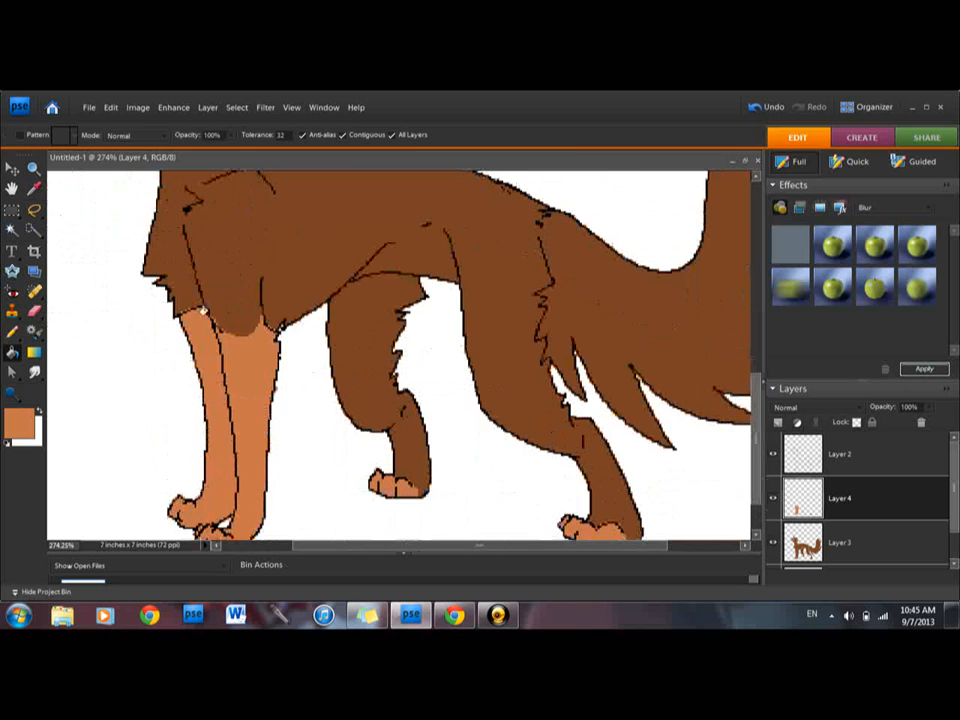
left_click(12, 331)
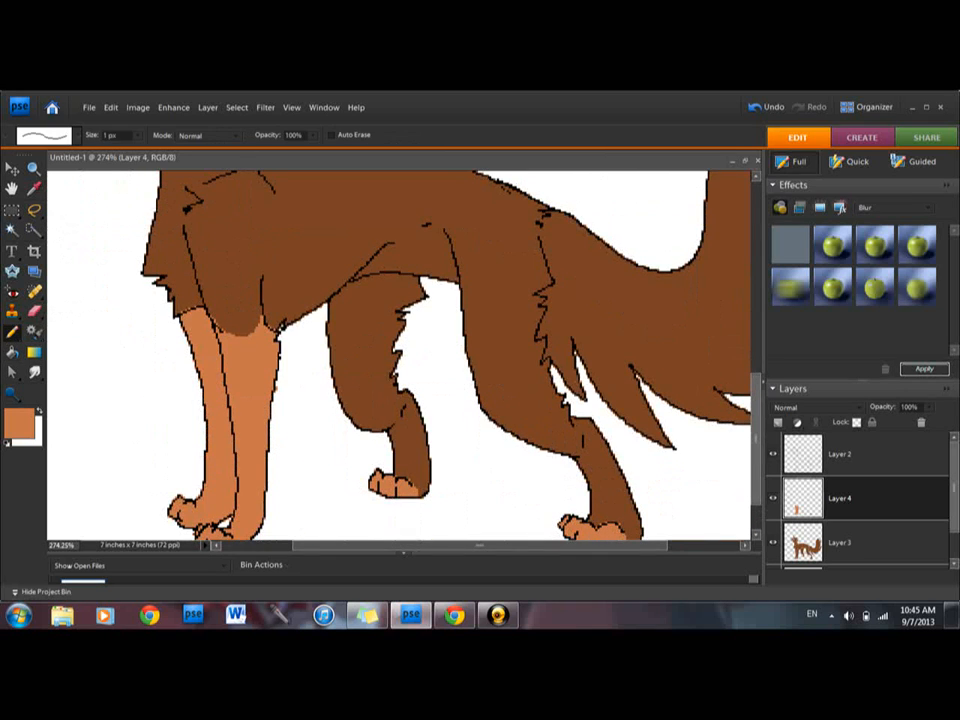
left_click_drag(757, 398, 757, 417)
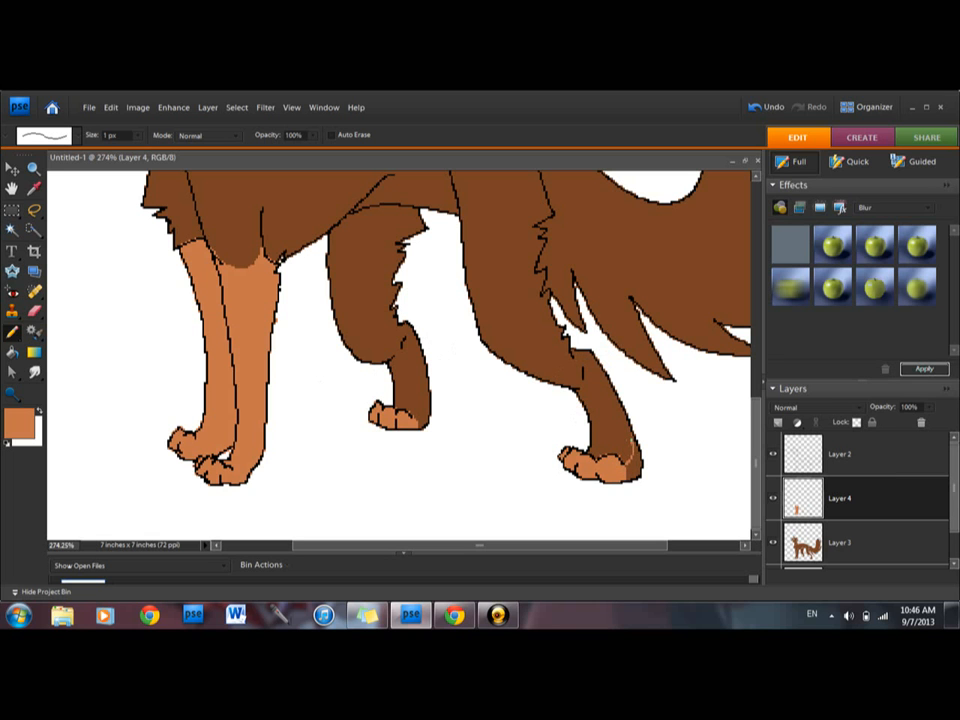
left_click_drag(620, 425, 608, 389)
key("k")
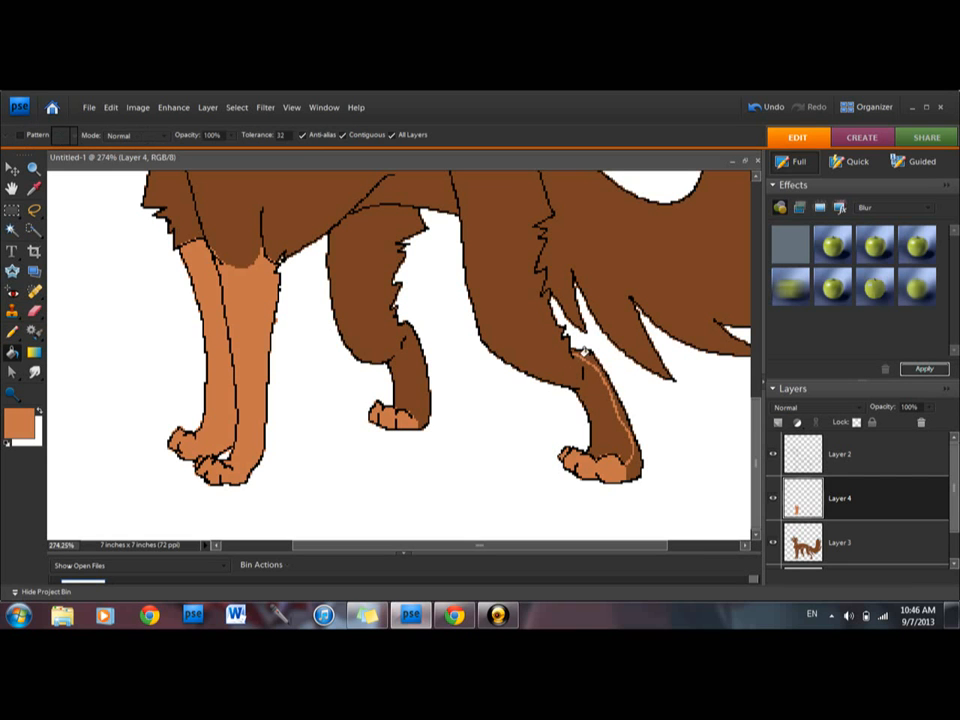
left_click(610, 410)
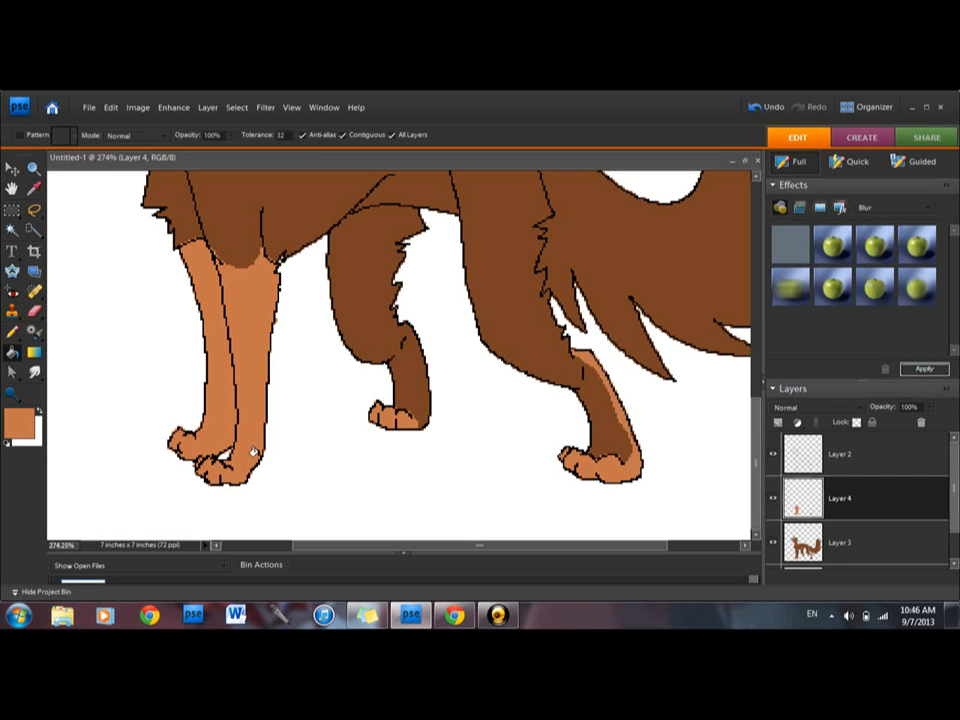
- Outline a matching strip along the rear edge of the far hind leg's lower part and fill it with light orange-brown
left_click(11, 331)
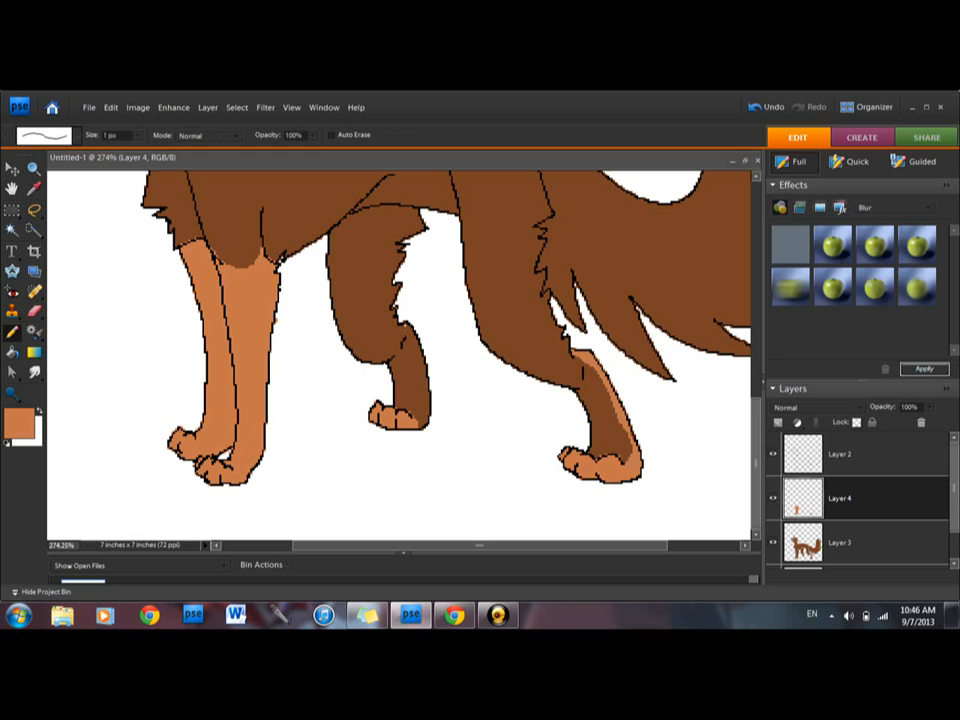
left_click_drag(406, 323, 420, 360)
key("k")
left_click(419, 408)
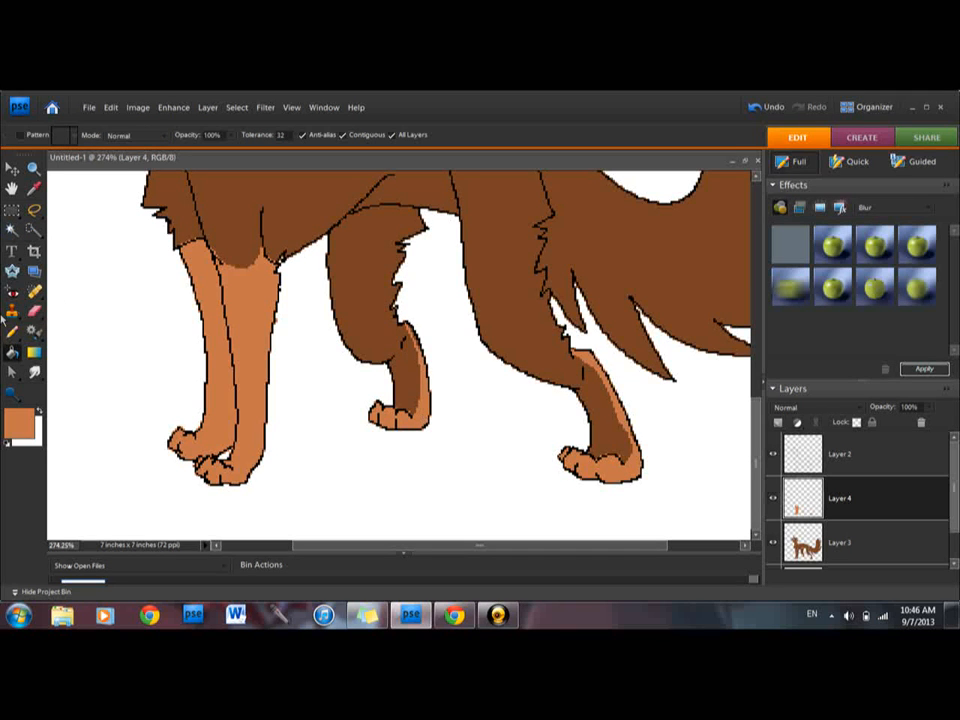
- Outline the back edge of the cat's chin below the mouth and fill the chin with light orange-brown
left_click(13, 332)
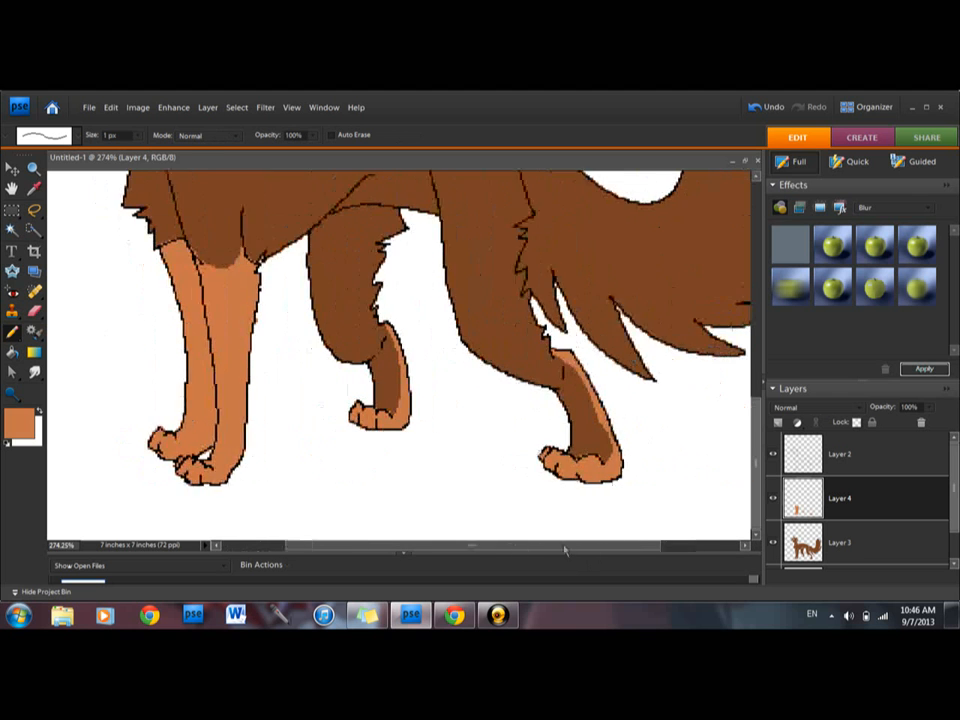
left_click_drag(564, 551, 498, 551)
scroll(400, 355, "up", 6)
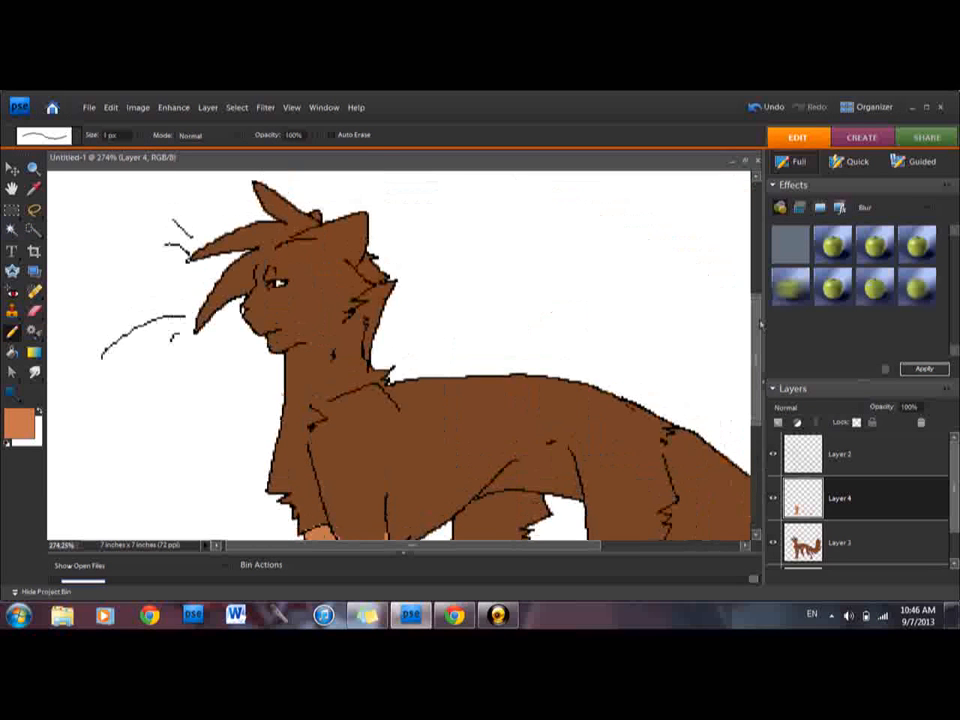
left_click(33, 168)
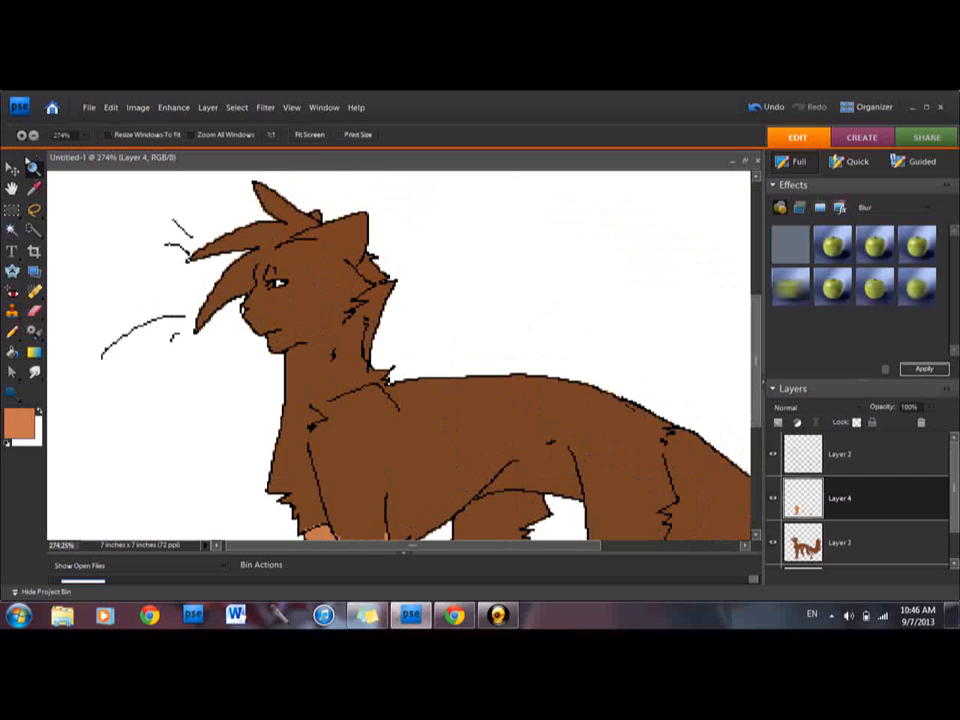
mouse_move(172, 194)
left_mouse_down()
mouse_move(322, 250)
mouse_move(480, 452)
left_mouse_up()
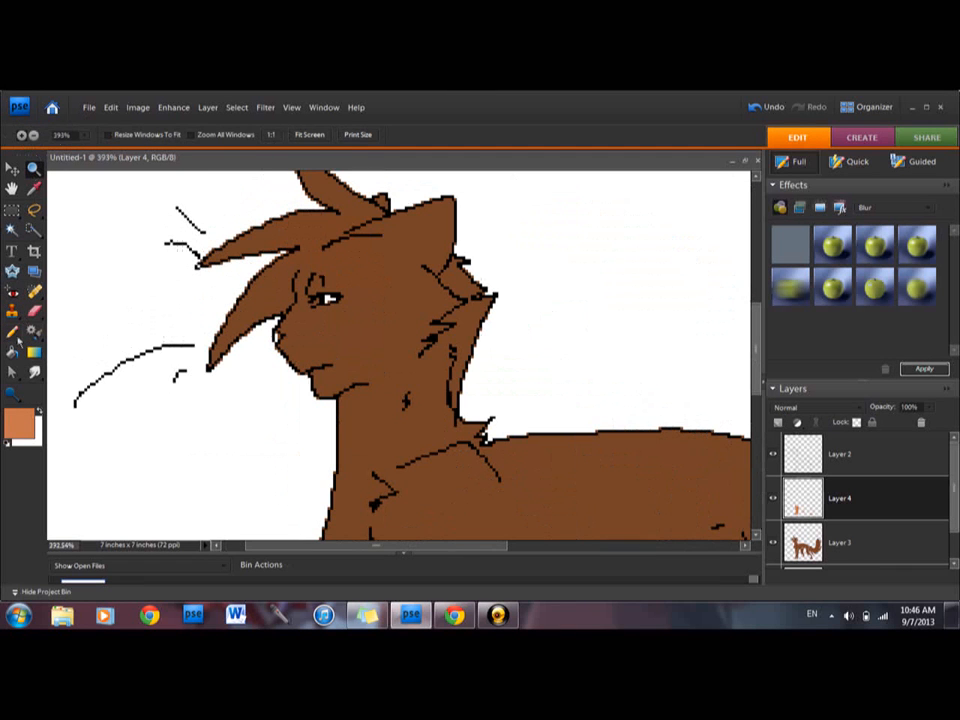
left_click(12, 331)
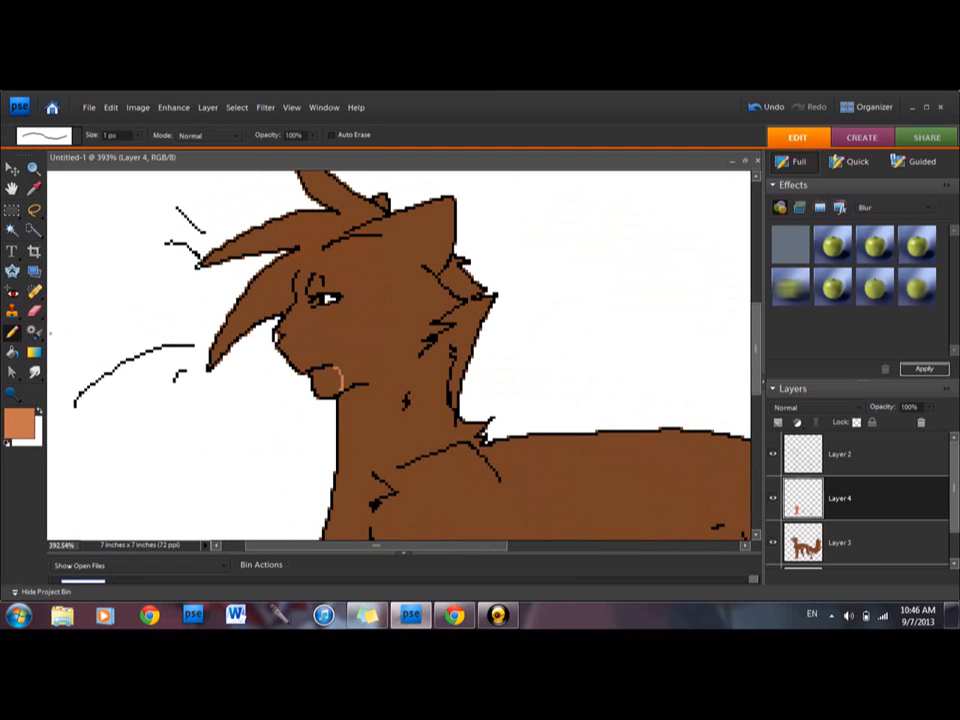
left_click(12, 352)
left_click(326, 381)
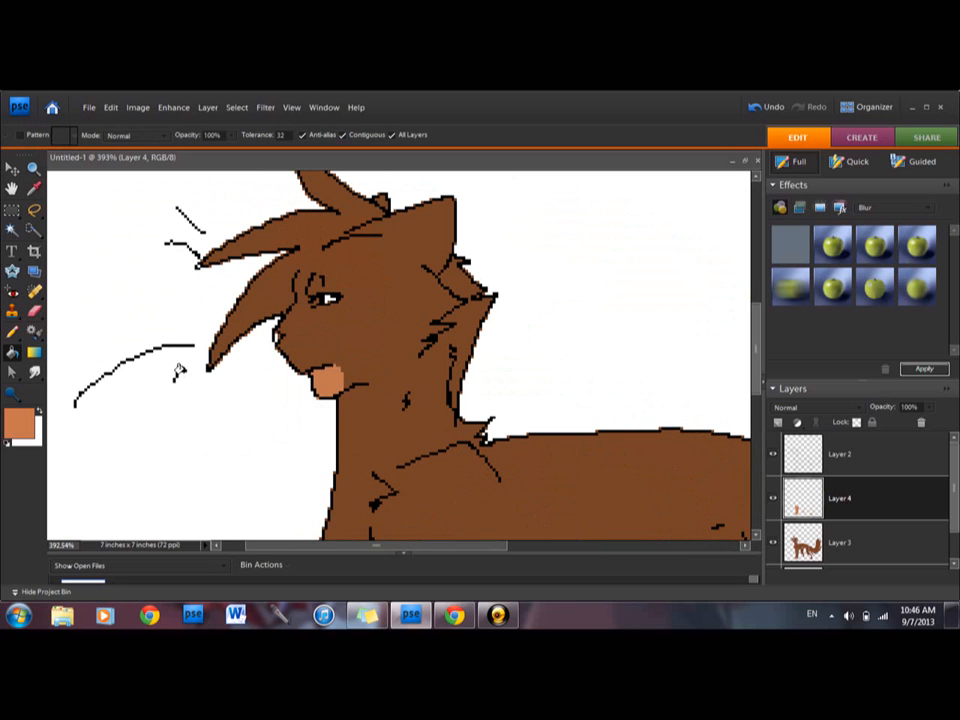
- Outline a rounded patch on the muzzle, fill it with light orange-brown, and extend the color along the nose bridge toward the eye
key("n")
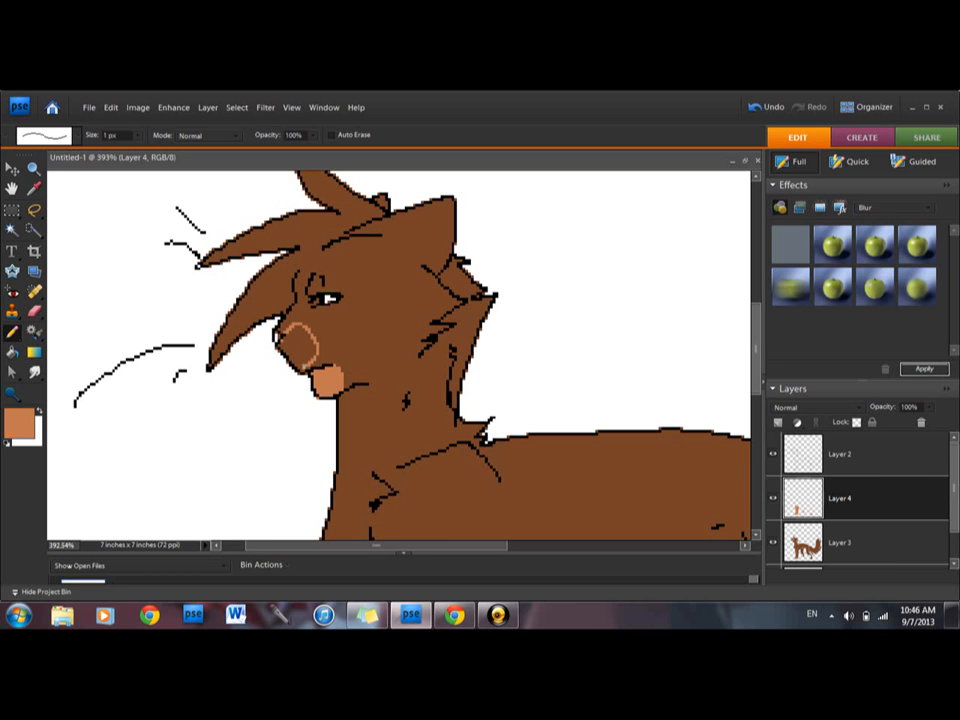
left_click(760, 107)
left_click_drag(328, 358, 323, 367)
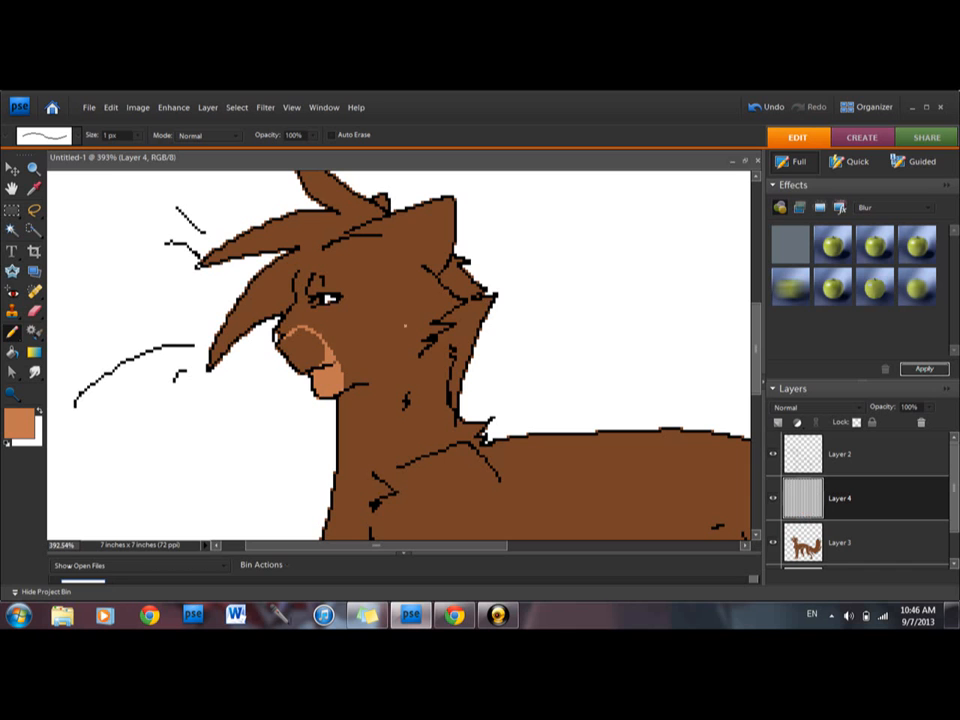
key("ctrl+z")
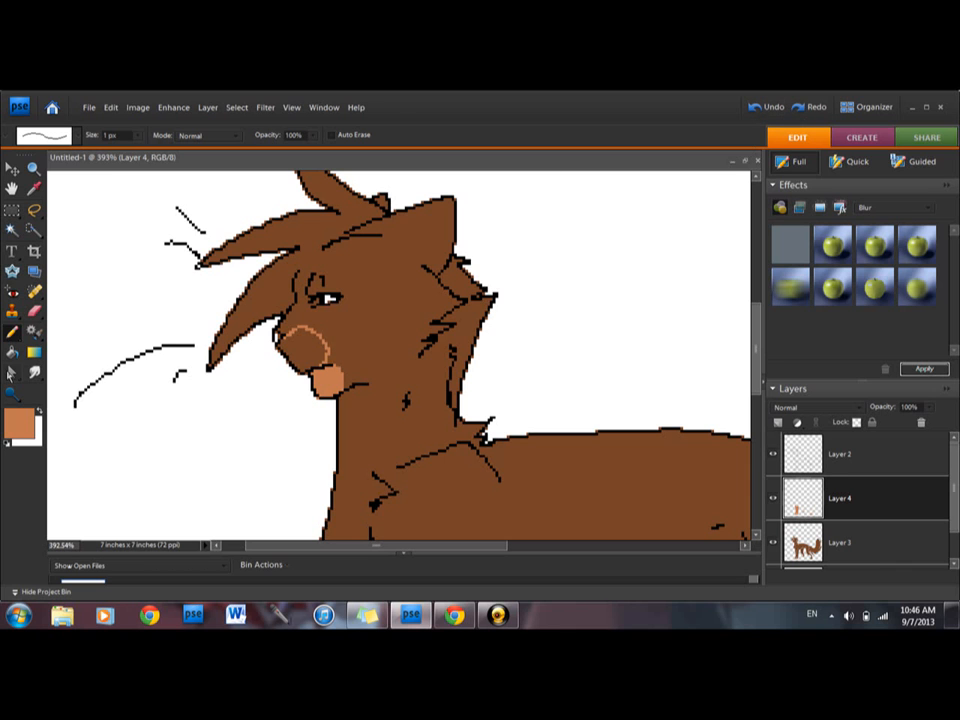
left_click(11, 352)
left_click(312, 342)
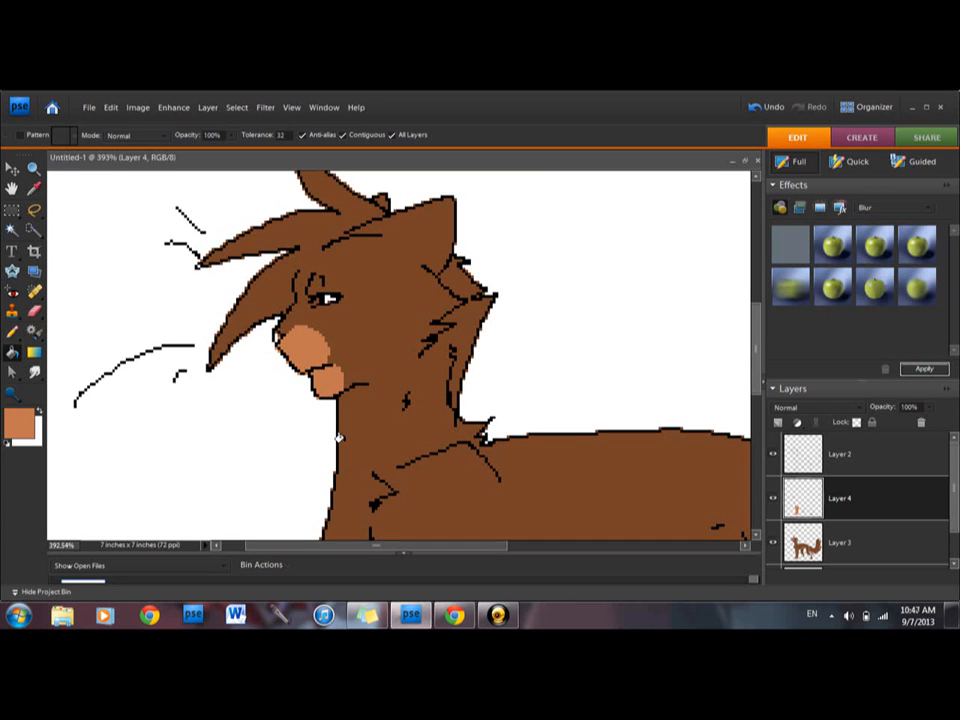
left_click(11, 332)
left_click_drag(289, 320, 281, 328)
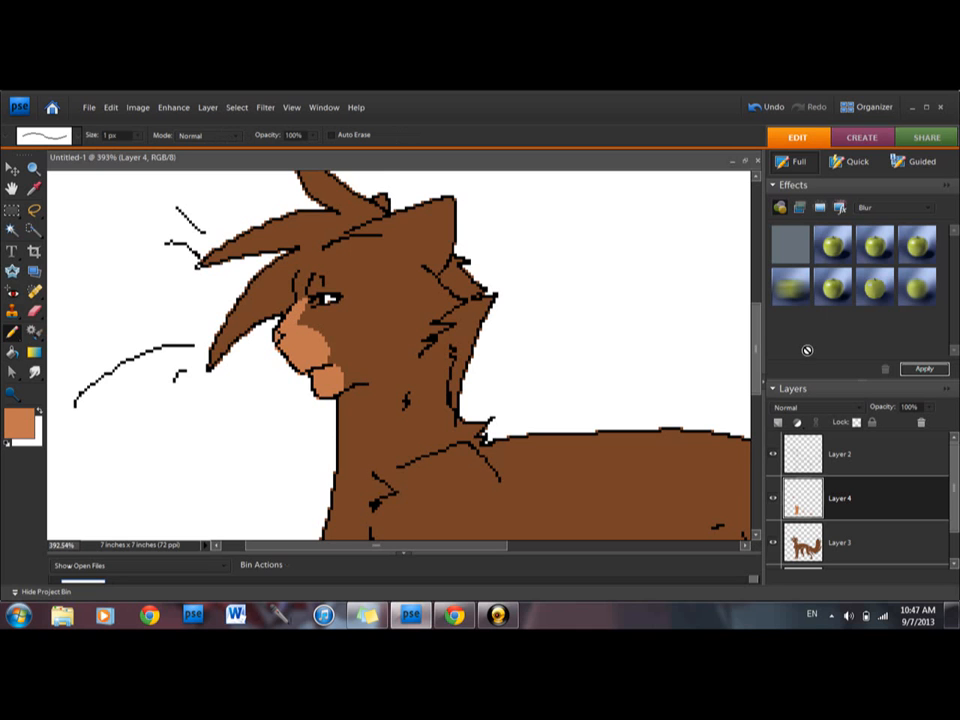
- Try a neck and chest marking by drawing a boundary from the jaw to the shoulder line and filling the front with light orange-brown
scroll(570, 262, "down", 10)
scroll(400, 355, "up", 10)
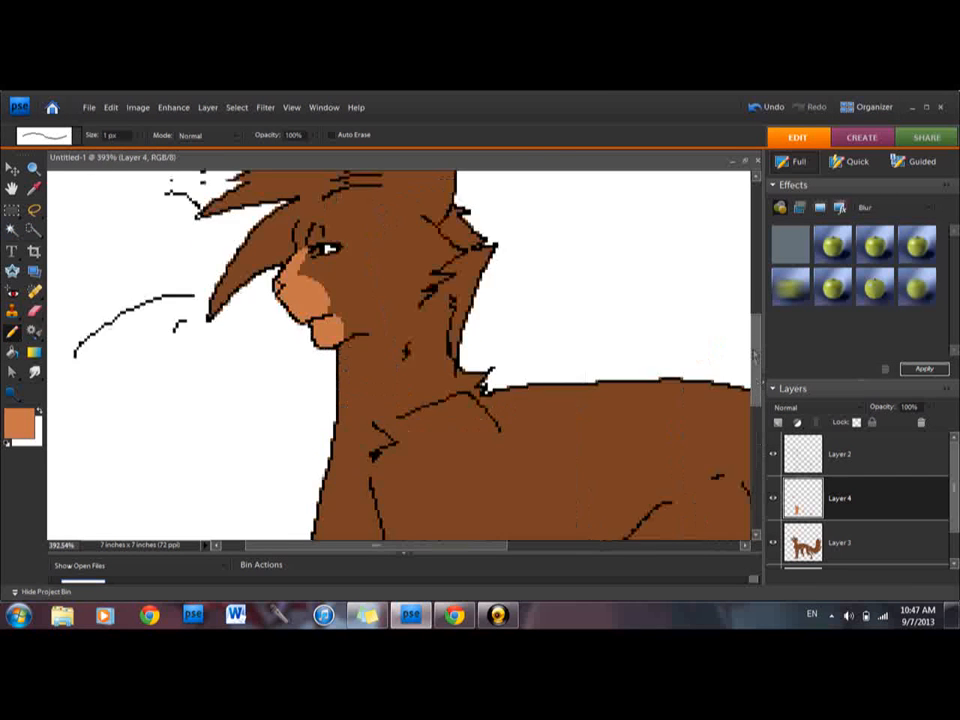
scroll(400, 355, "up", 2)
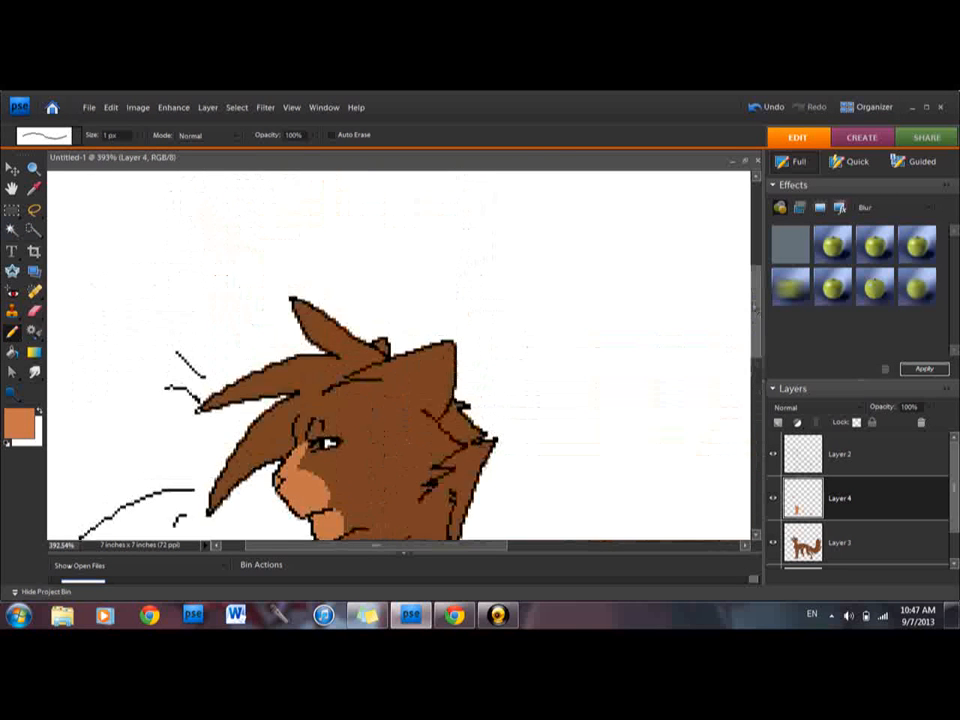
scroll(400, 355, "down", 10)
left_click_drag(757, 462, 757, 375)
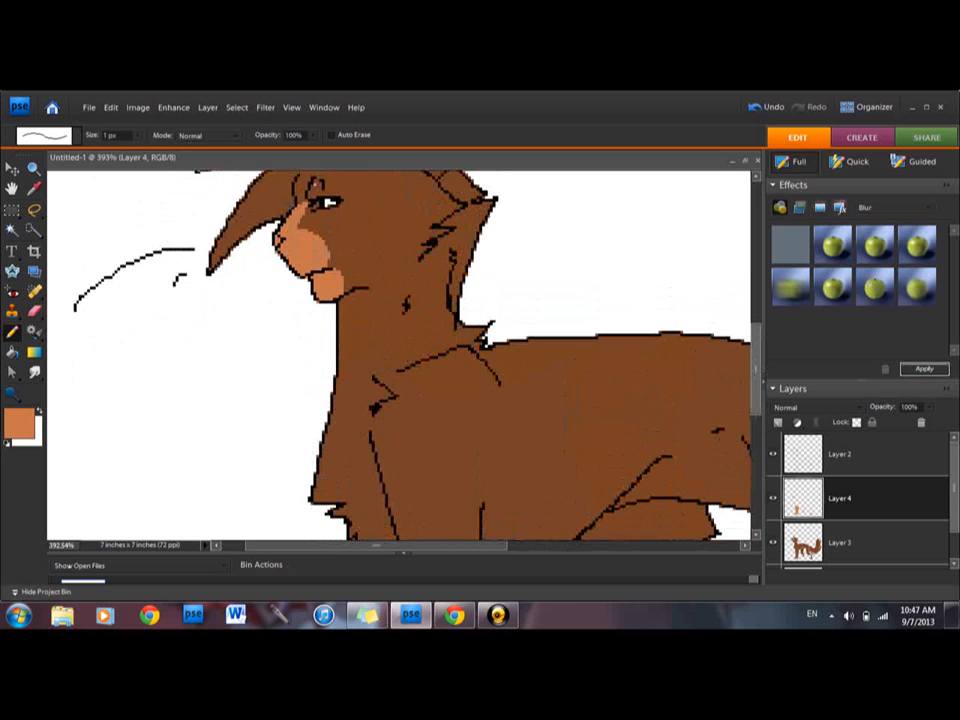
left_click_drag(457, 545, 484, 575)
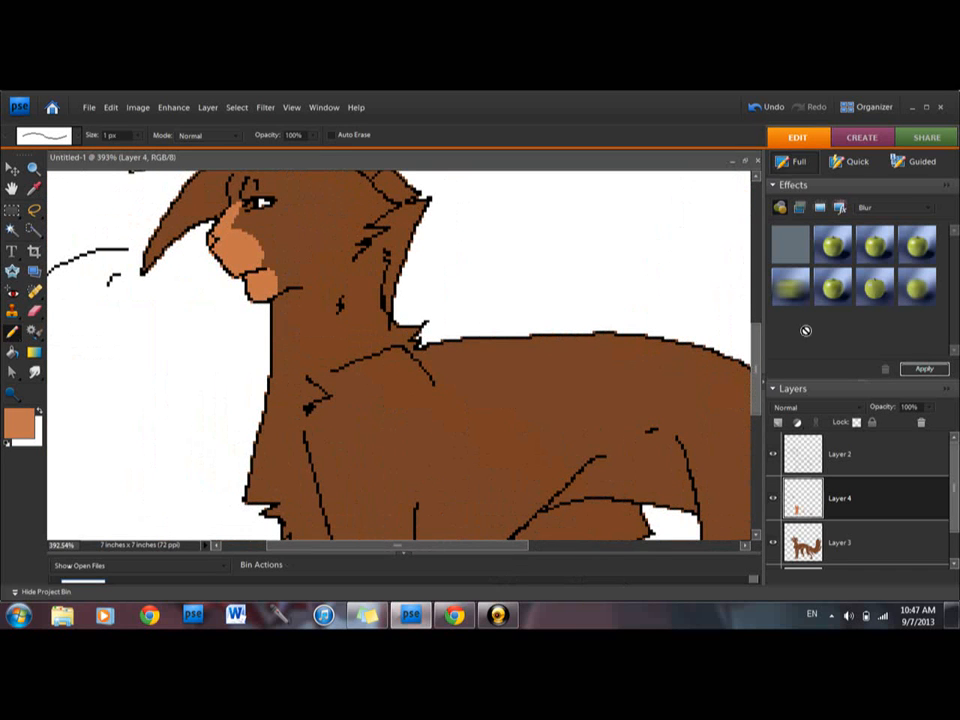
left_click_drag(757, 362, 756, 387)
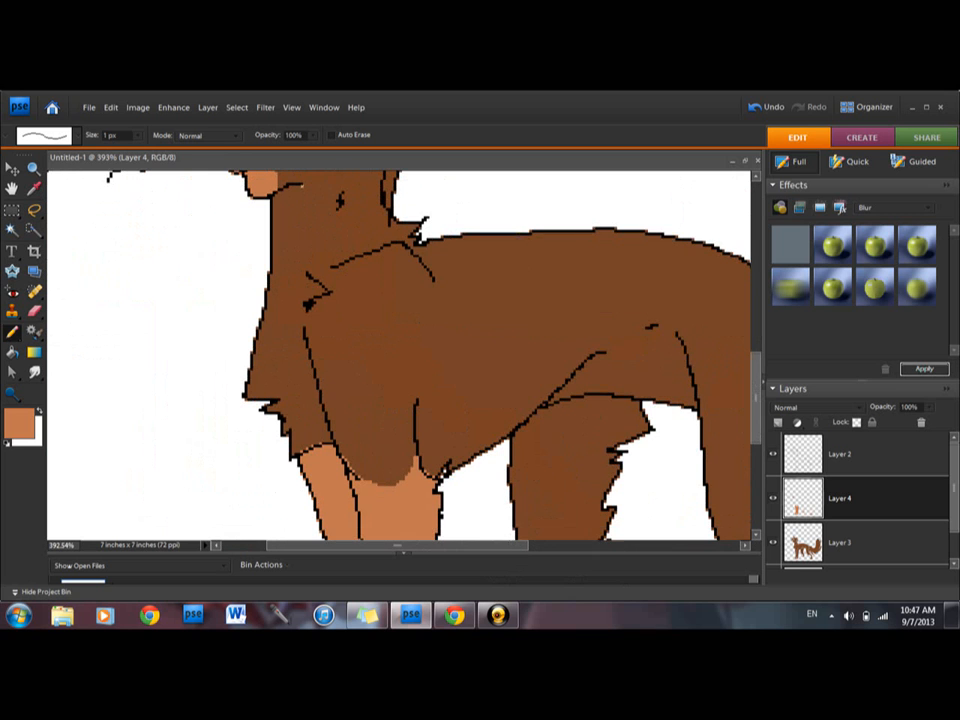
left_click_drag(305, 190, 306, 249)
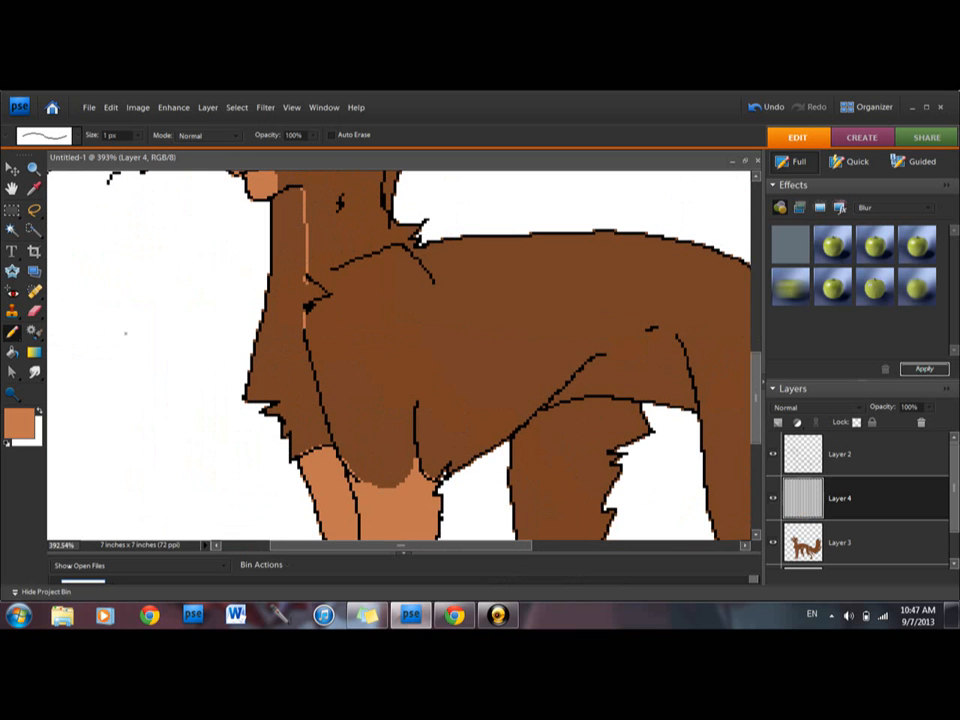
left_click(12, 352)
left_click(284, 318)
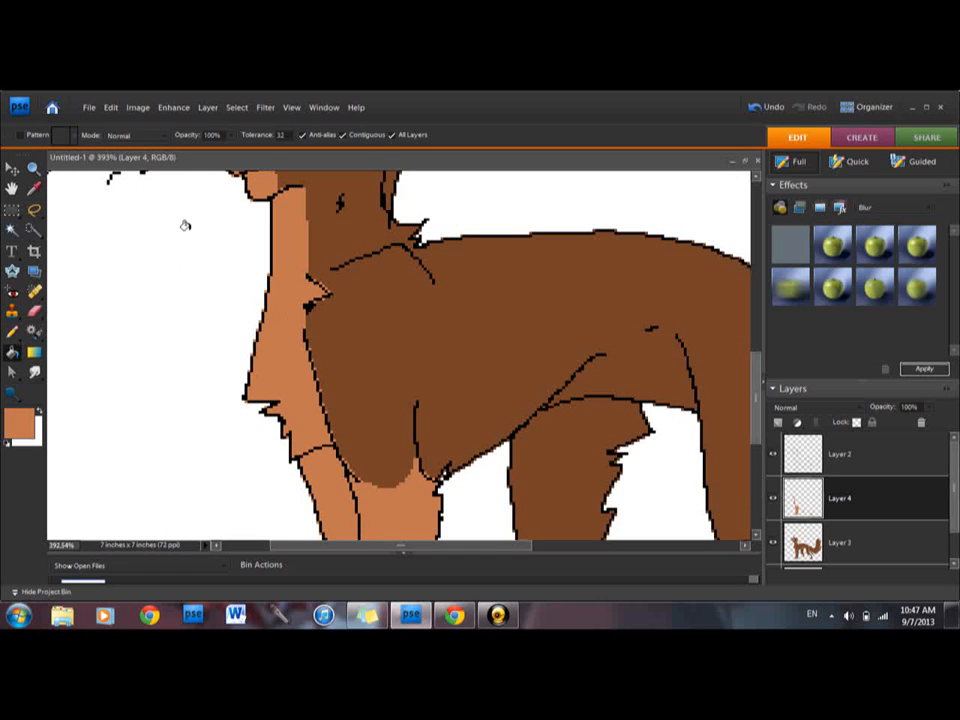
- Check the chest marking against the whole cat and undo the neck and chest color
left_click(34, 169)
left_click(34, 135)
left_click(216, 351)
left_click(347, 441)
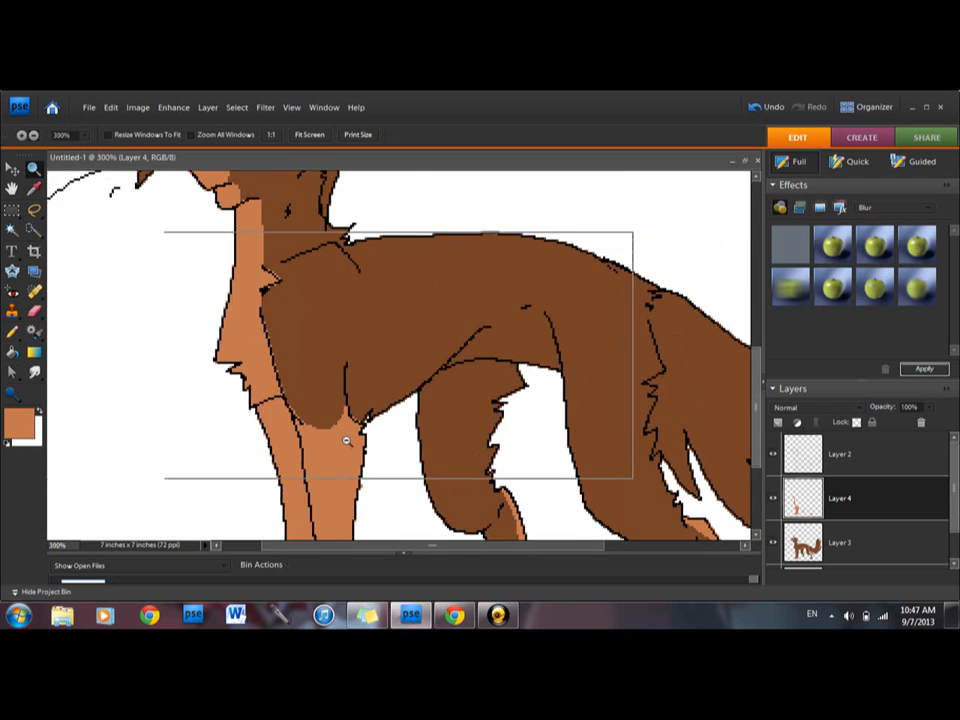
left_click(361, 441)
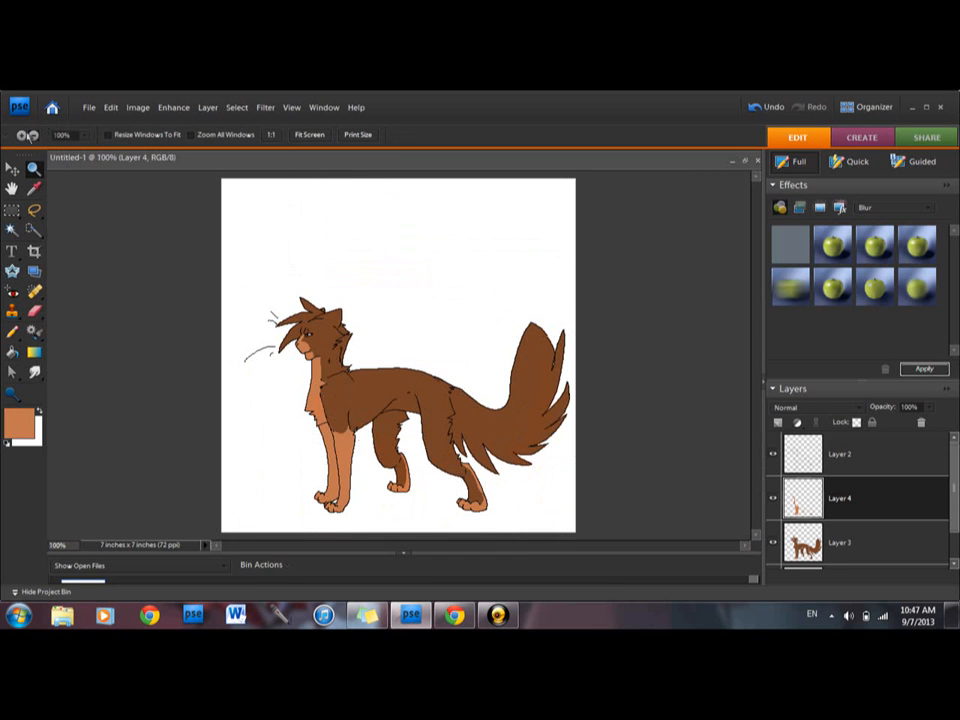
left_click_drag(236, 221, 538, 498)
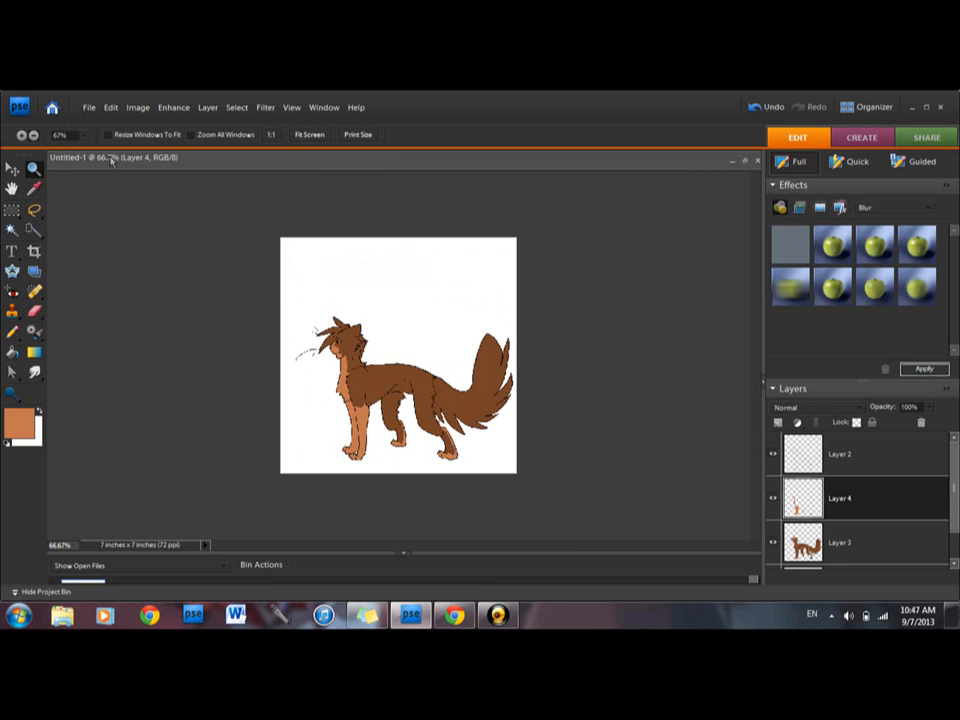
left_click_drag(317, 321, 434, 433)
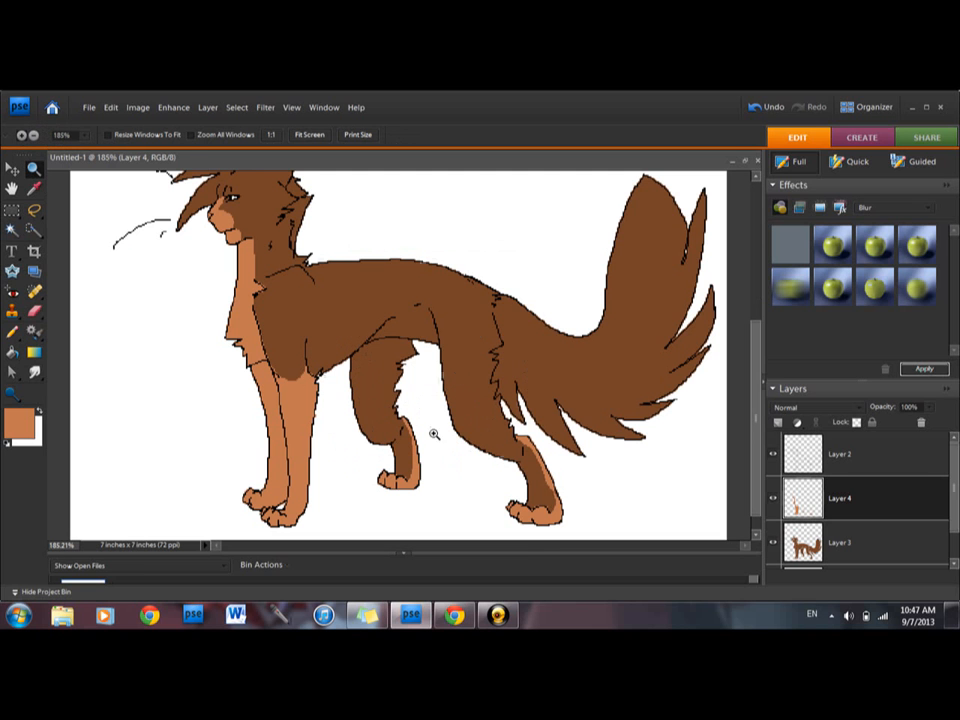
left_click(258, 273)
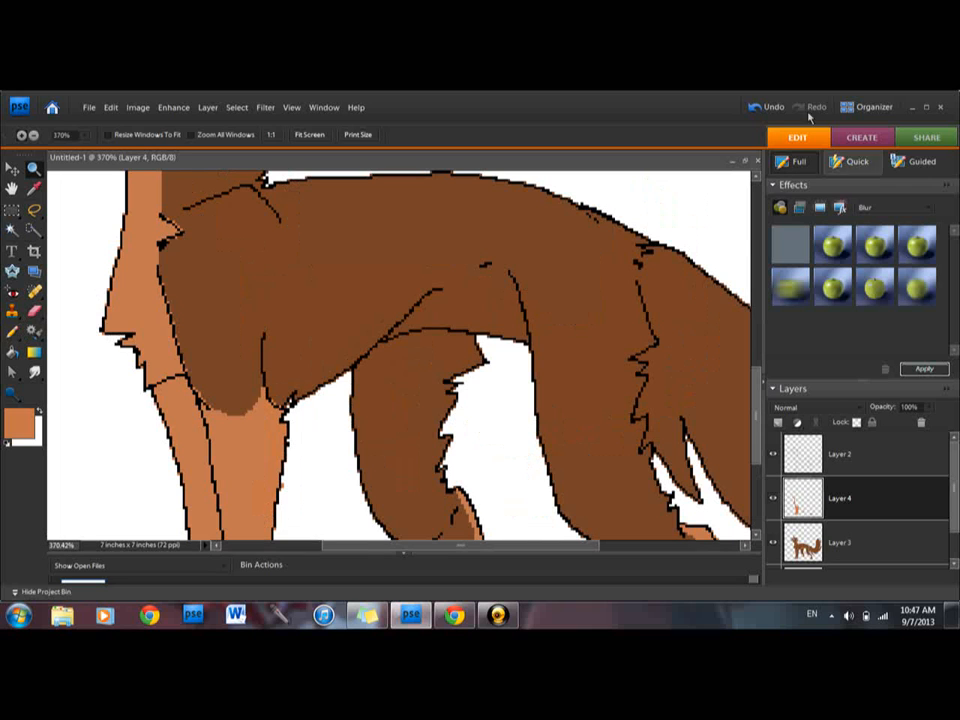
left_click(766, 108)
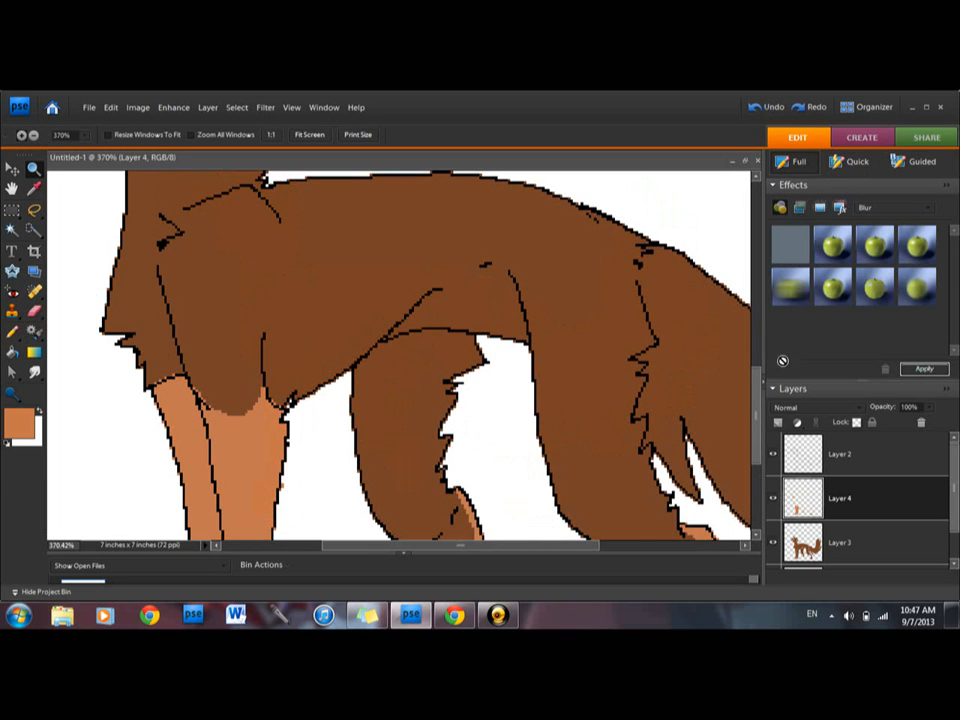
- Draw boundaries across both hind legs at the hock, fill the far lower leg with light orange-brown, and undo the near leg's overflowing fill
mouse_move(756, 400)
left_mouse_down()
mouse_move(756, 334)
mouse_move(757, 420)
left_mouse_up()
left_click(14, 331)
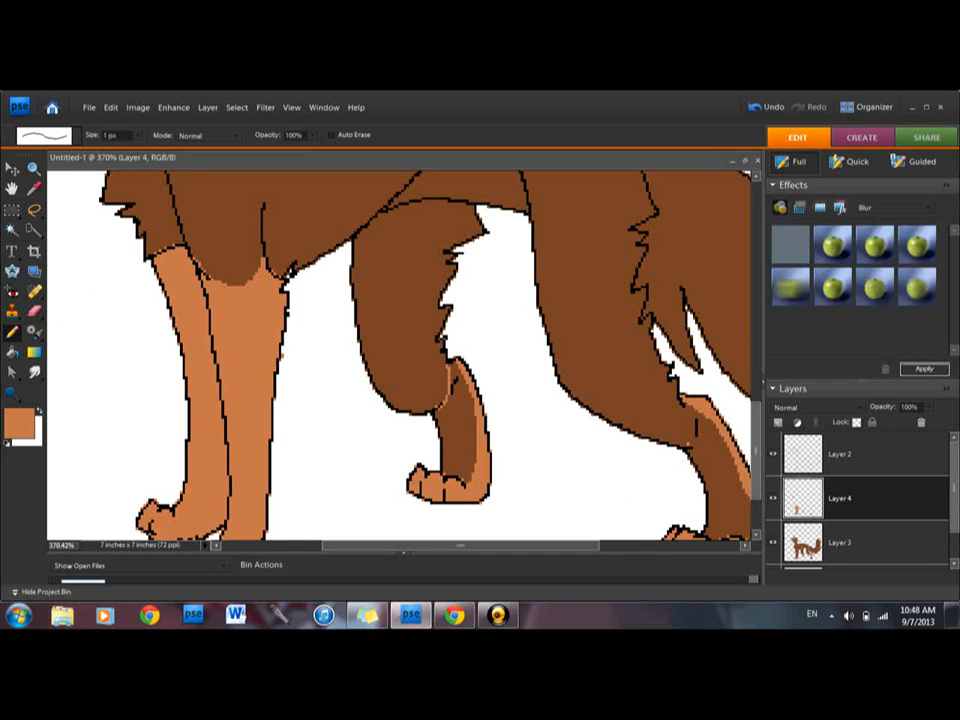
left_click(12, 352)
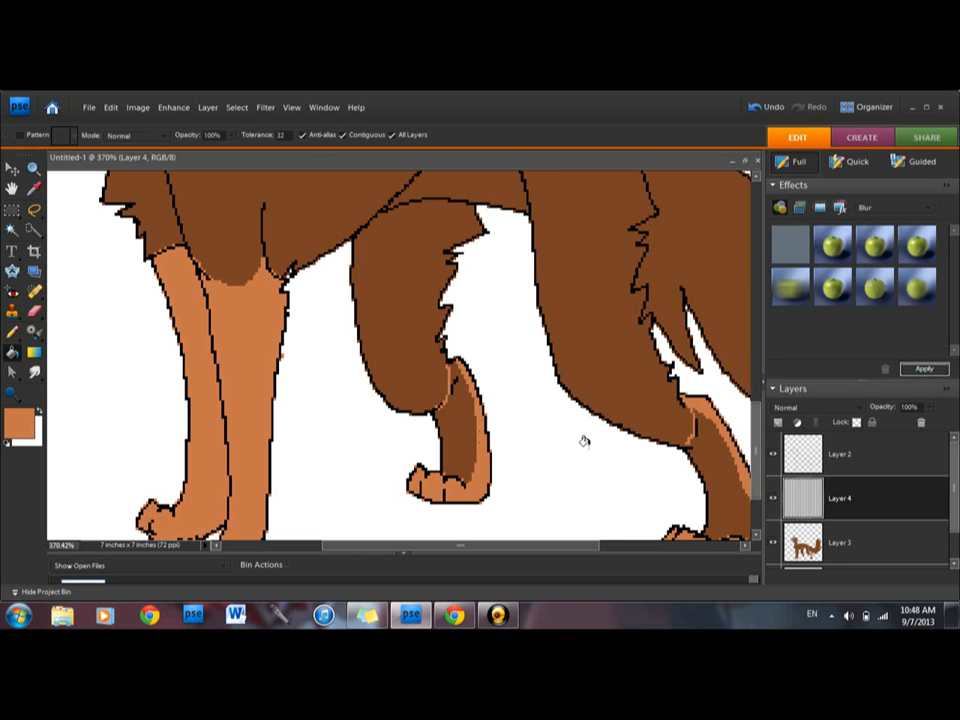
left_click(680, 478)
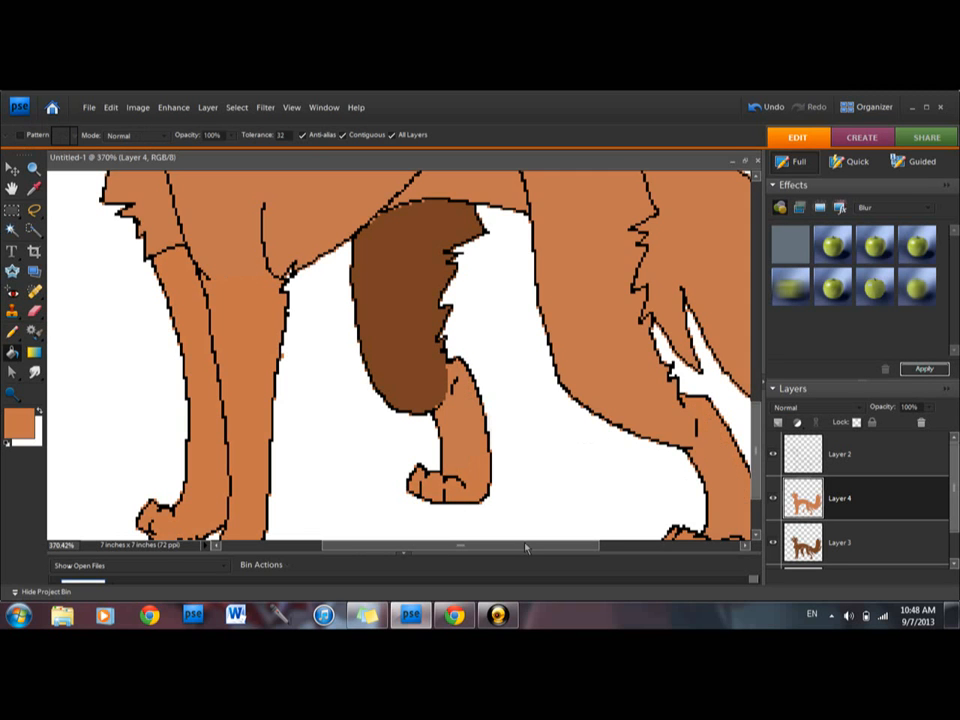
left_click(766, 106)
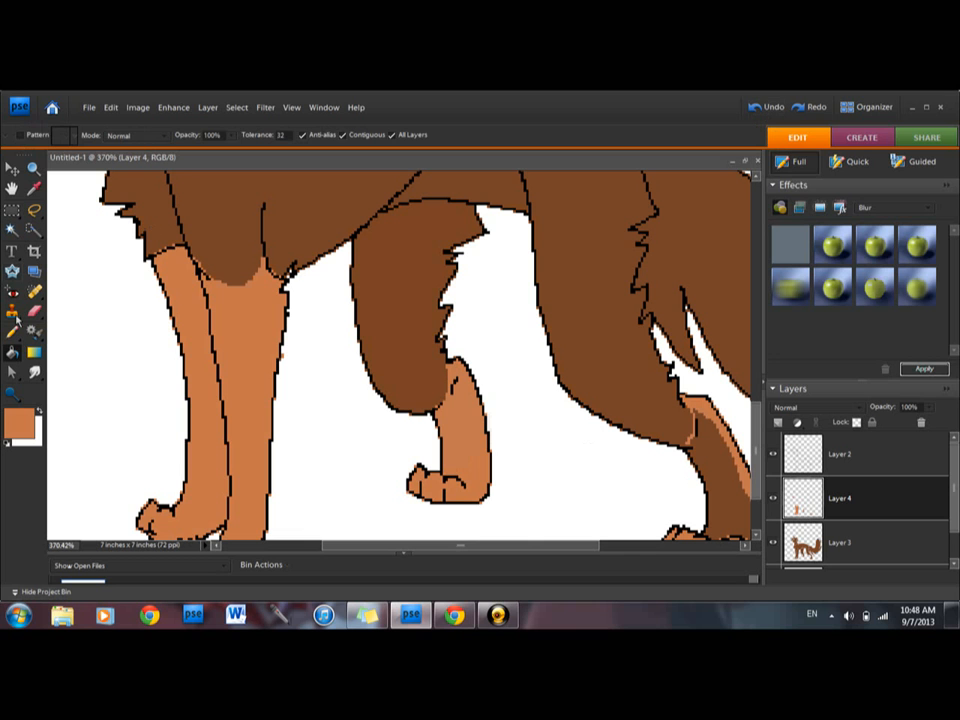
- Close the gap in the near hind leg's hock boundary and fill the lower leg with light orange-brown
left_click(12, 332)
left_click_drag(694, 437, 687, 444)
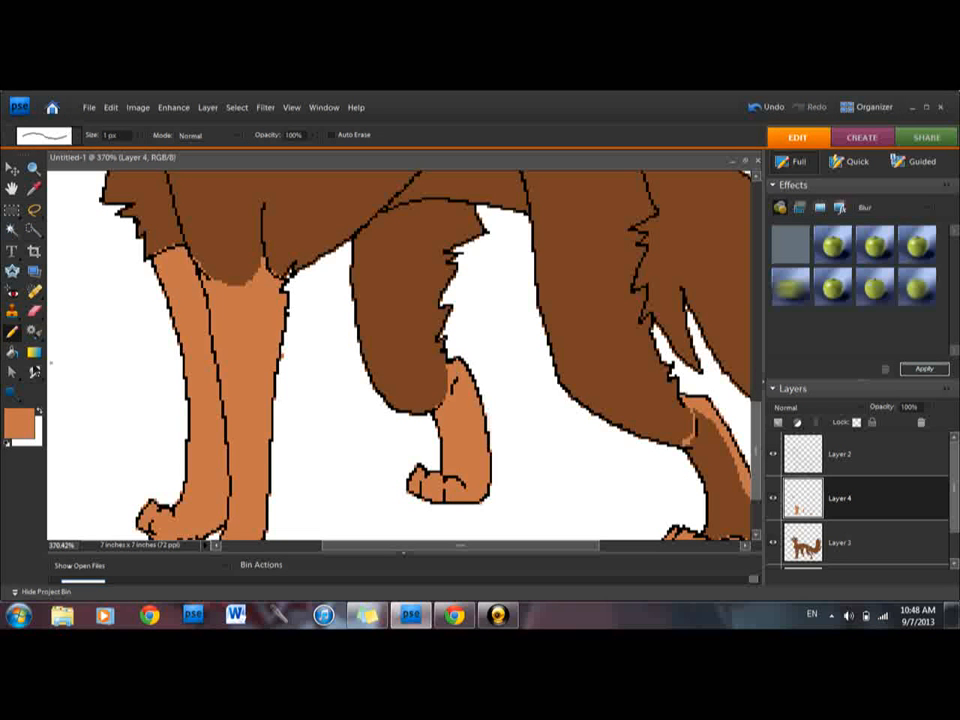
left_click(12, 352)
left_click(723, 474)
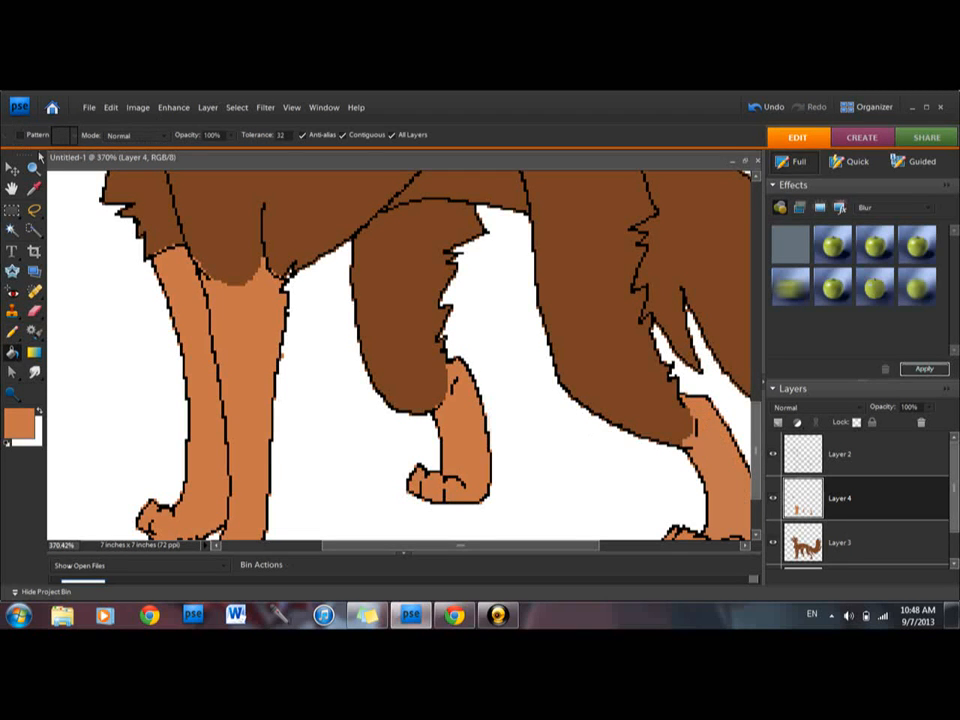
- Try a zigzag and then a curved light orange-brown boundary across the raised tail, undoing each one
left_click_drag(484, 551, 630, 551)
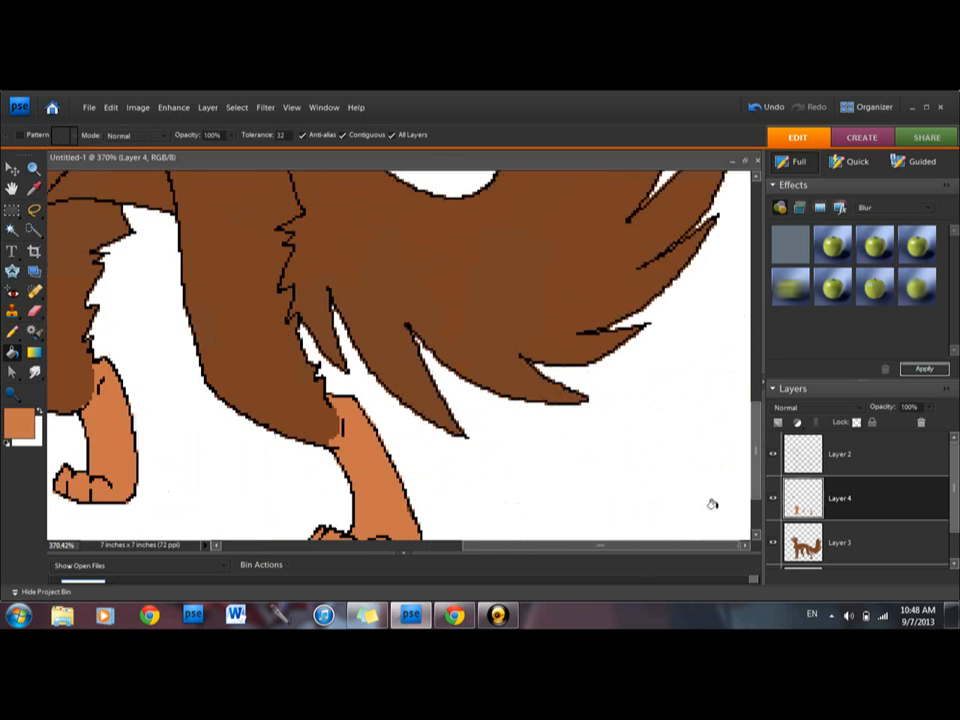
left_click_drag(758, 453, 757, 375)
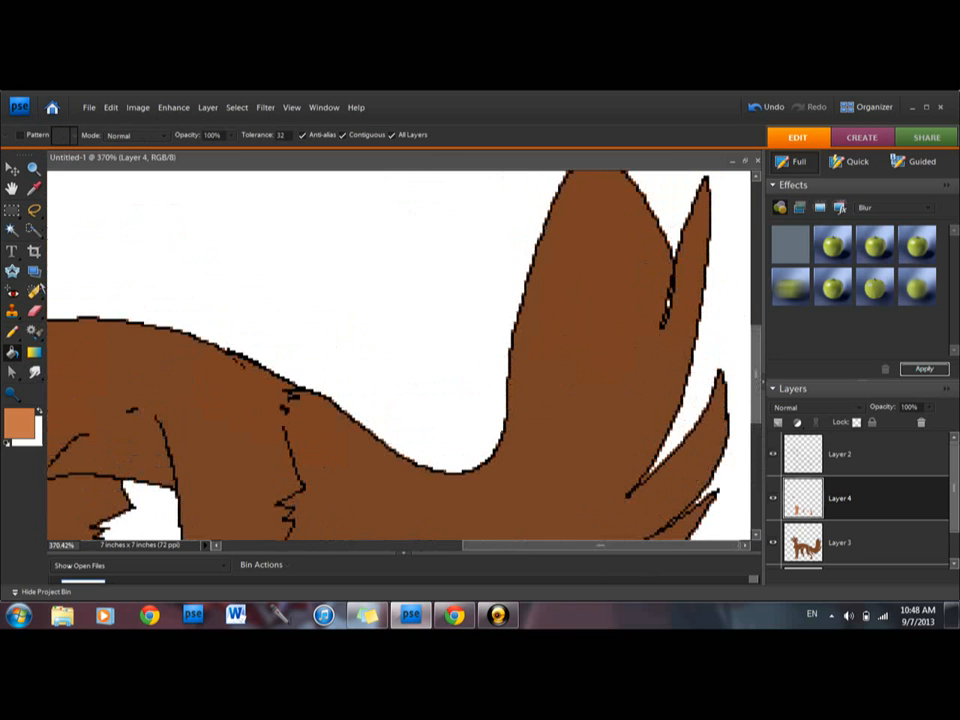
left_click(12, 331)
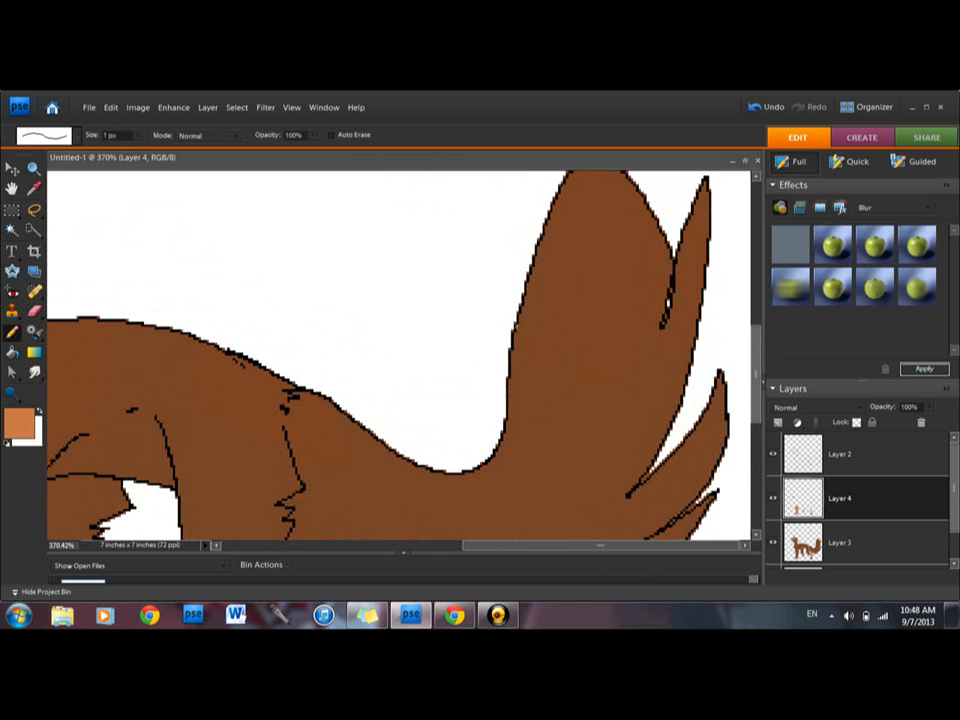
mouse_move(535, 420)
left_mouse_down()
mouse_move(546, 452)
mouse_move(558, 335)
mouse_move(566, 485)
mouse_move(607, 371)
mouse_move(610, 489)
mouse_move(640, 400)
left_mouse_up()
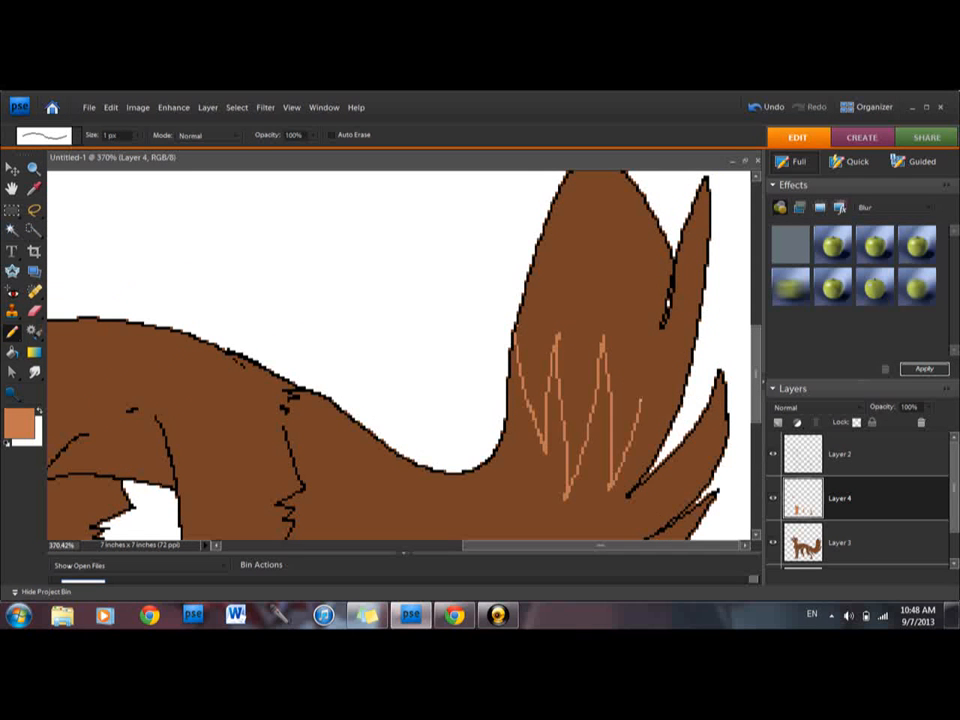
left_click(766, 107)
left_click_drag(540, 386, 665, 368)
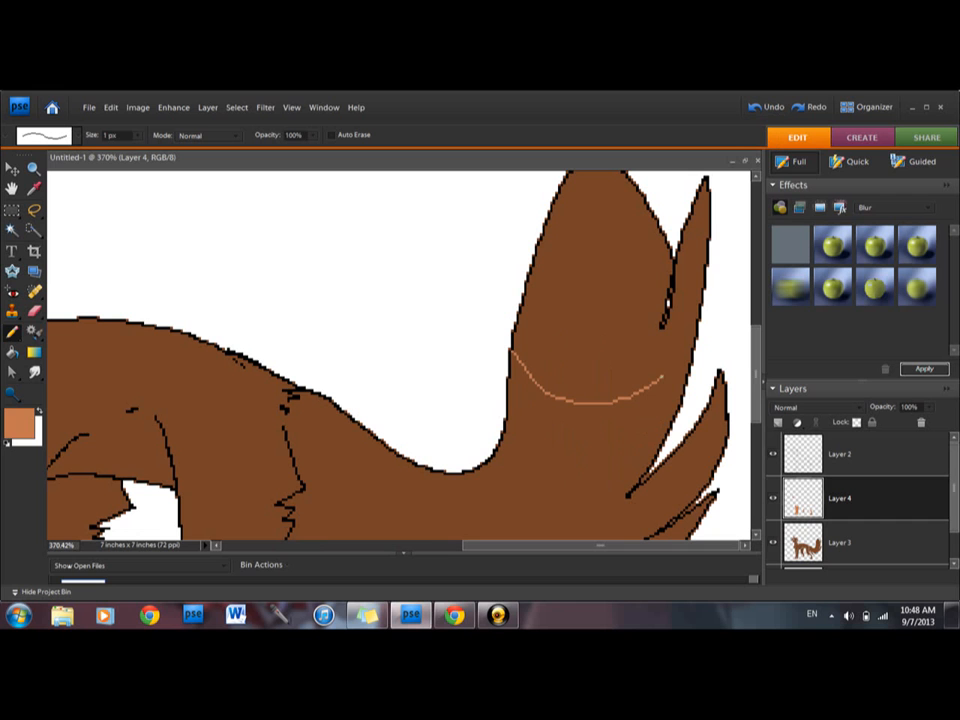
left_click(768, 108)
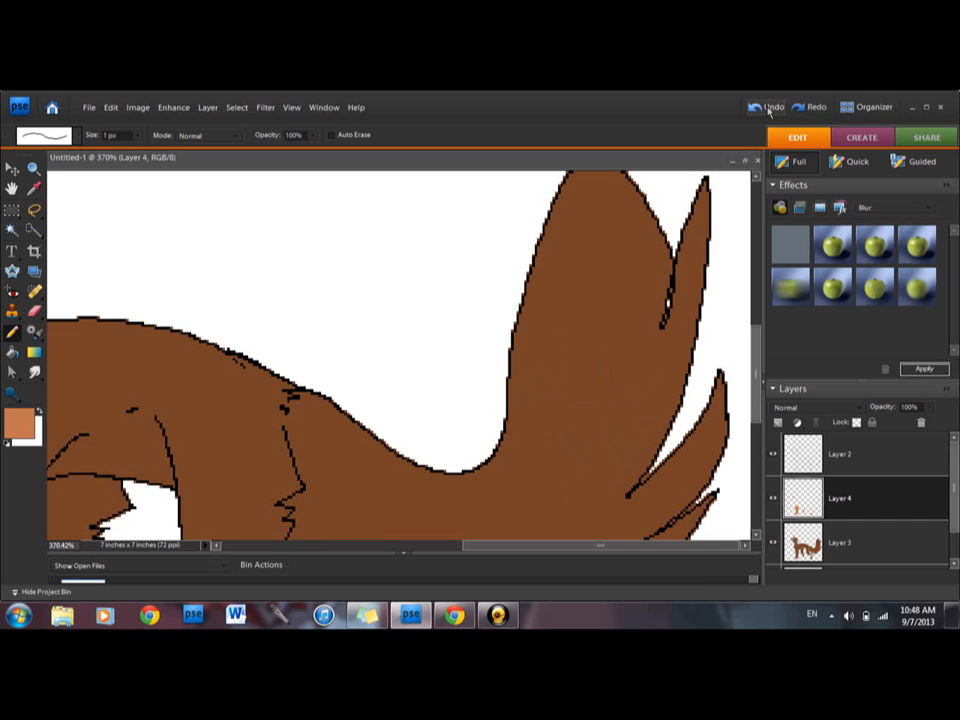
- Draw a jagged zigzag boundary across the raised tail and fill the tail tip above it with light orange-brown
scroll(755, 325, "down", 5)
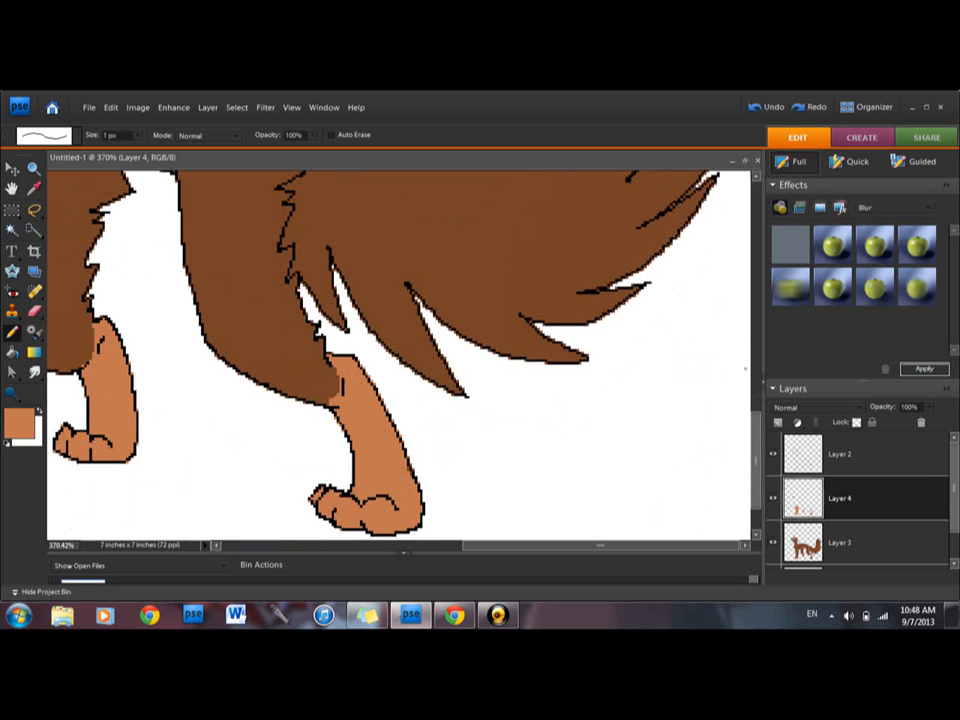
scroll(567, 352, "up", 5)
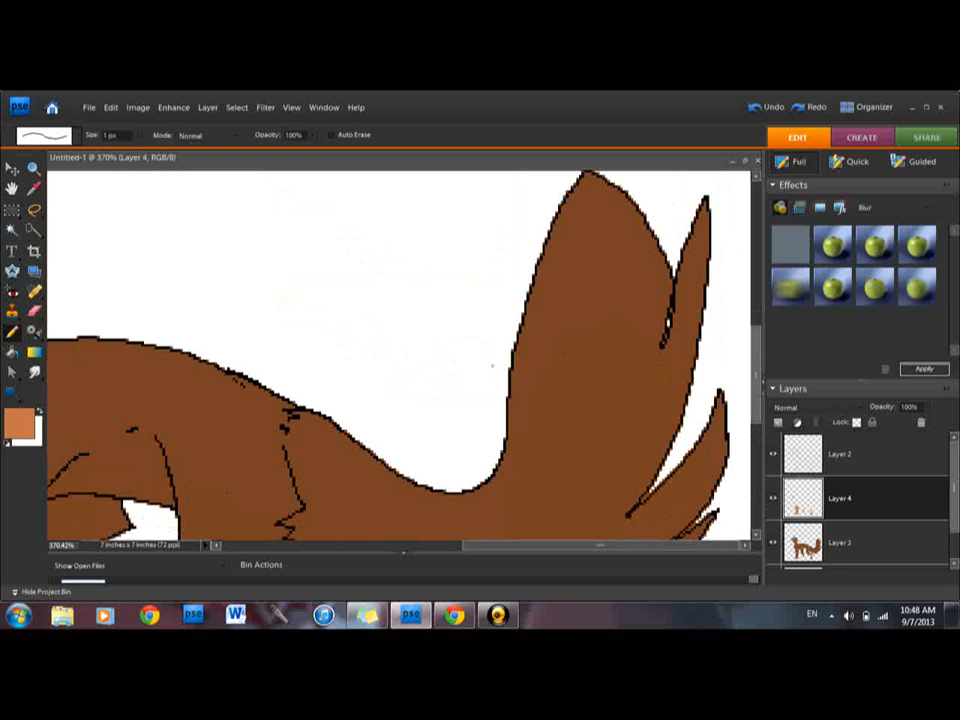
mouse_move(517, 357)
left_mouse_down()
mouse_move(539, 476)
mouse_move(571, 458)
mouse_move(579, 498)
mouse_move(624, 501)
mouse_move(655, 465)
left_mouse_up()
left_click(12, 353)
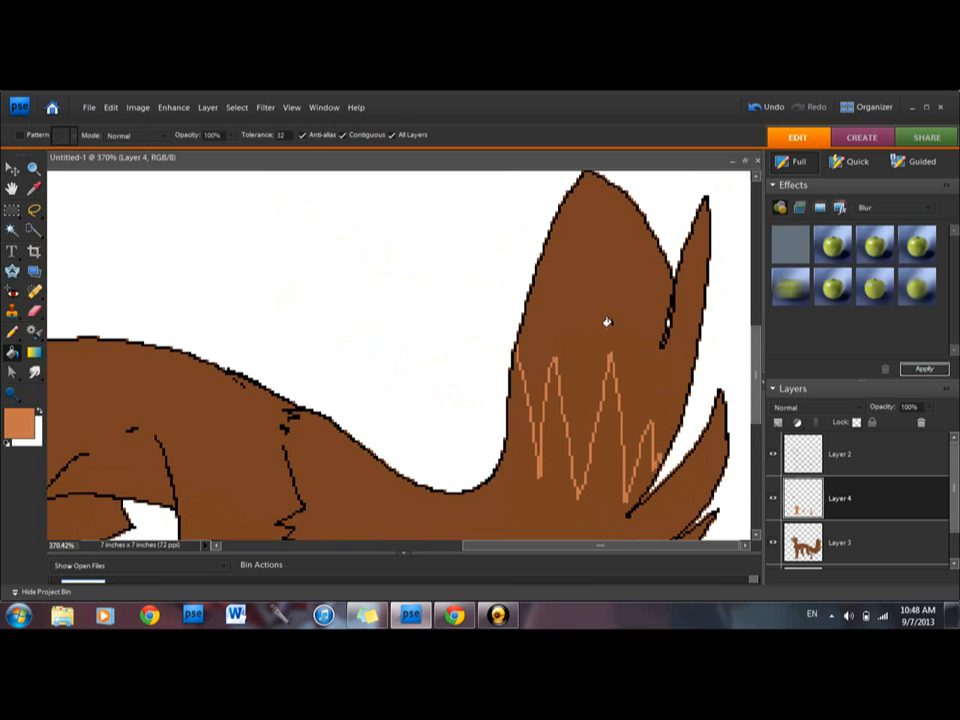
left_click(604, 321)
- Set the Smudge tool to a 10 px brush and start smudging the face marking's edge below the eye
left_click_drag(544, 551, 456, 551)
mouse_move(760, 440)
left_mouse_down()
mouse_move(955, 368)
mouse_move(760, 440)
left_mouse_up()
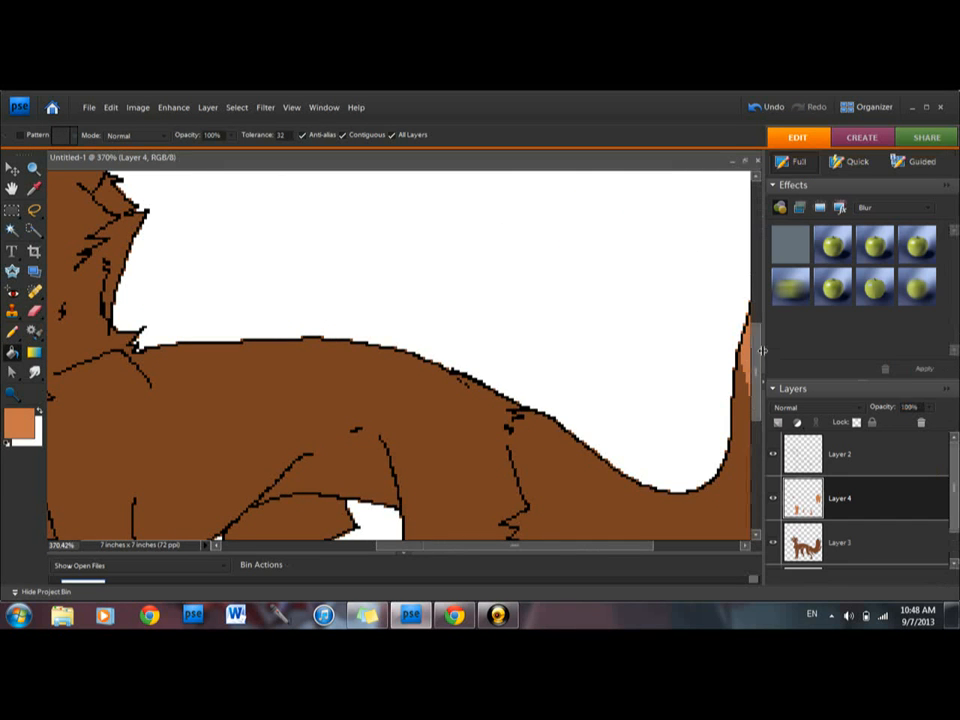
scroll(745, 461, "down", 5)
scroll(638, 389, "up", 5)
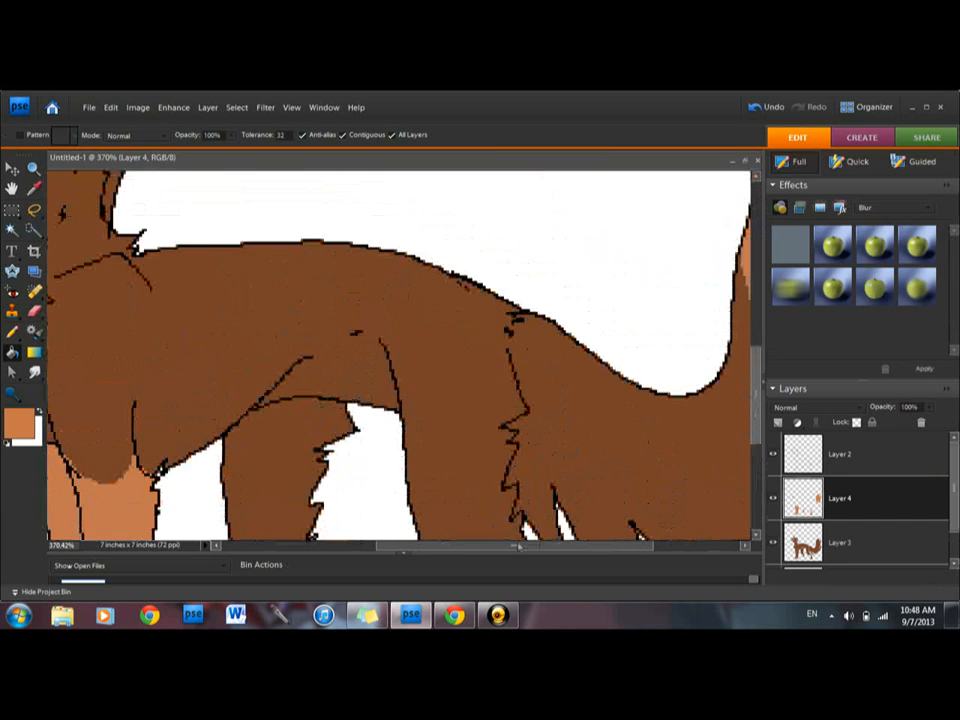
left_click_drag(519, 547, 421, 554)
scroll(77, 376, "up", 3)
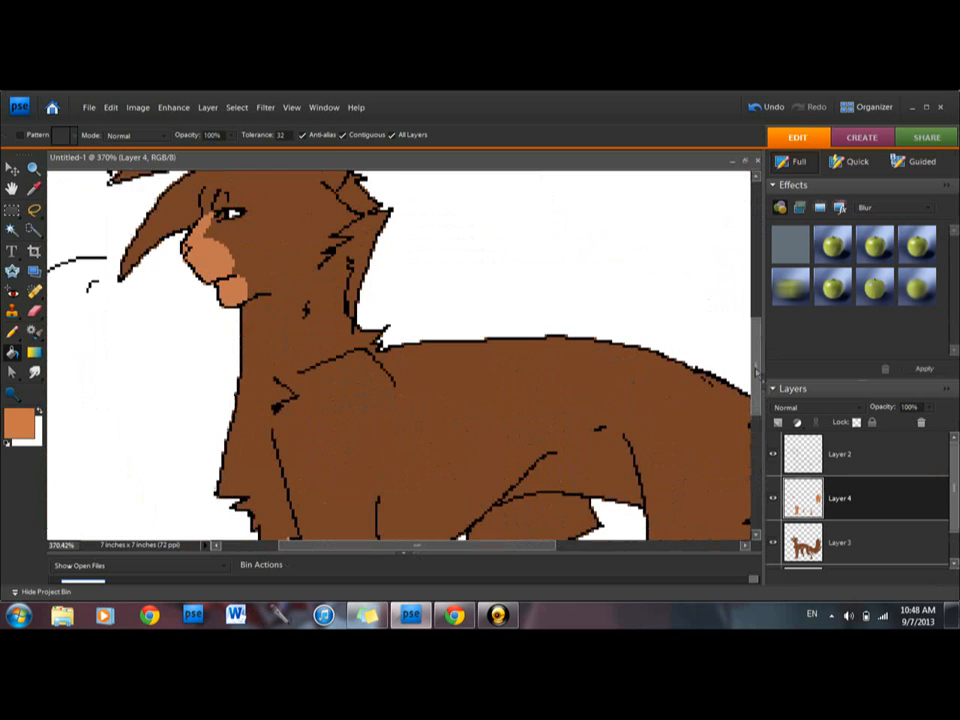
key("r")
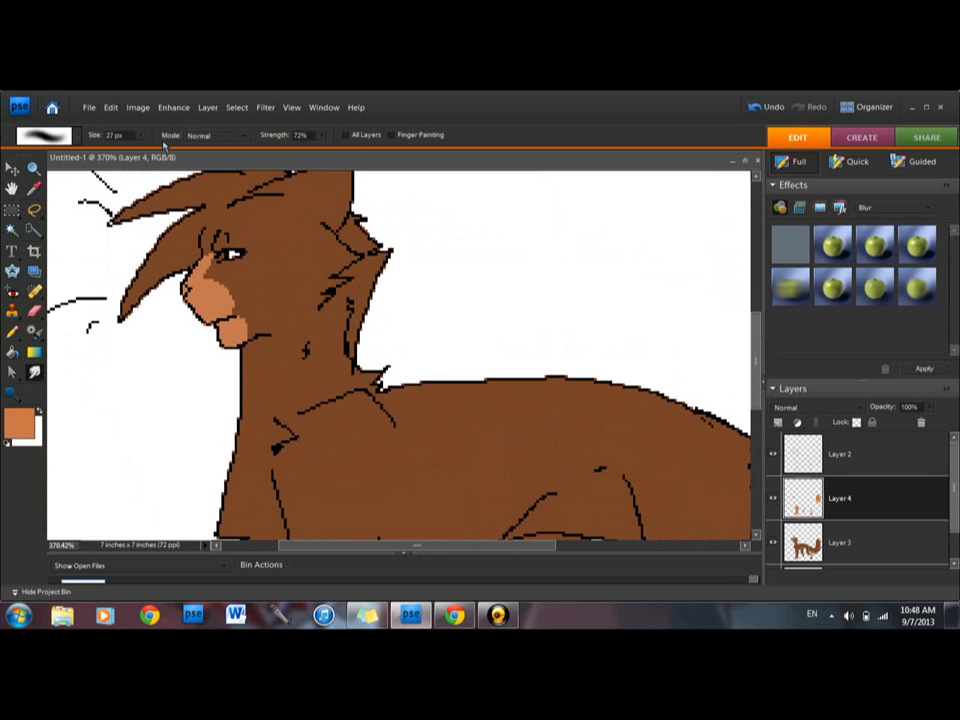
left_click_drag(141, 135, 131, 149)
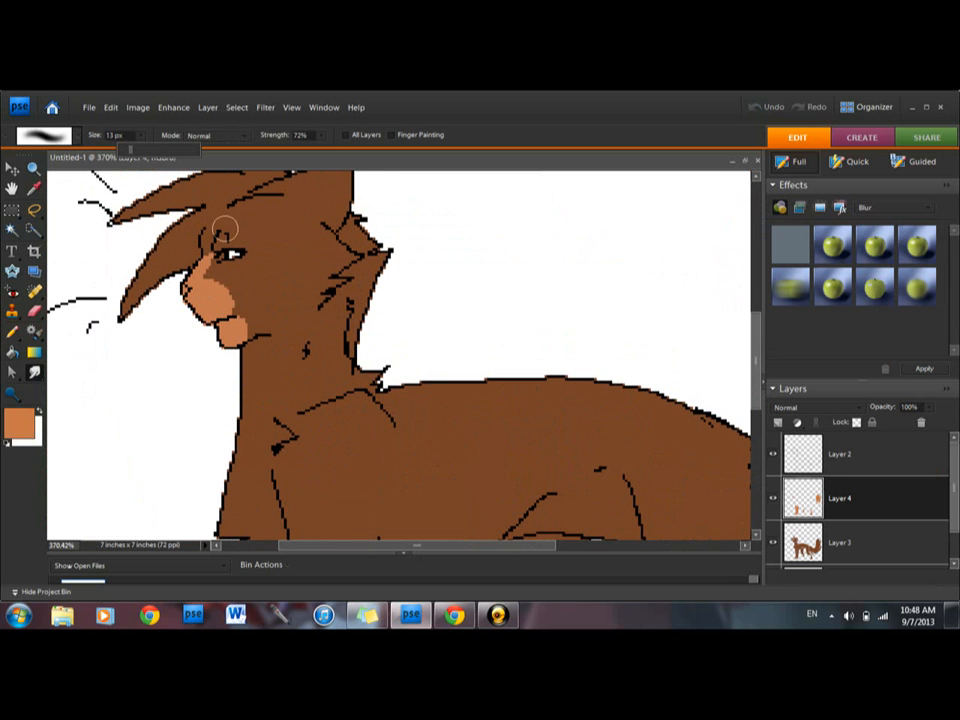
left_click_drag(214, 276, 224, 268)
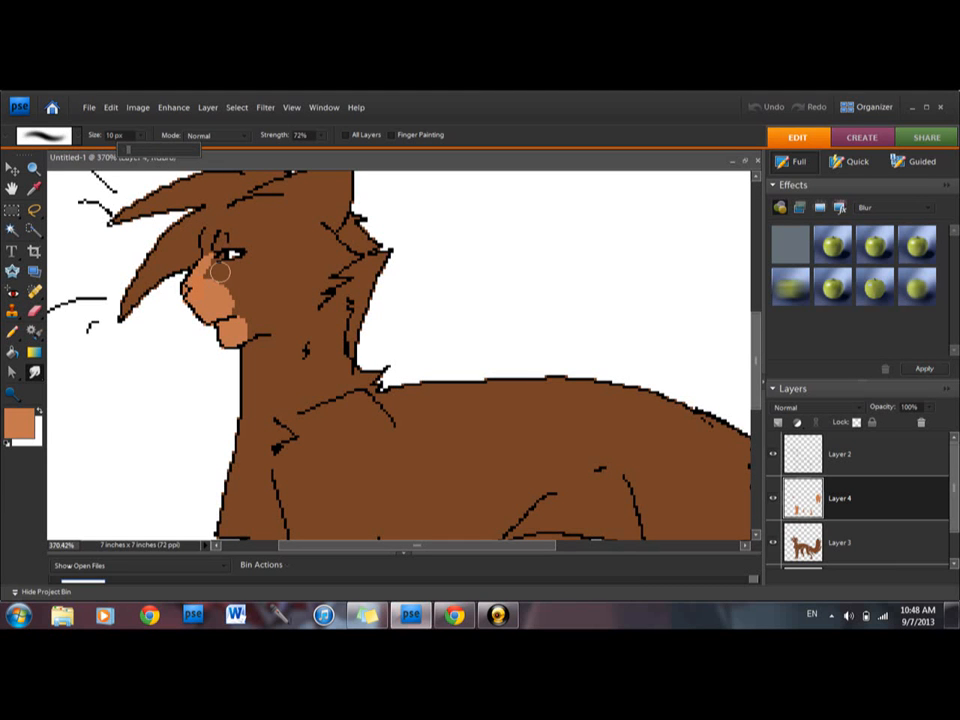
- Smudge the muzzle and chin markings back across the cheek and blend the brown forward into the muzzle
mouse_move(755, 352)
left_mouse_down()
mouse_move(755, 455)
mouse_move(755, 337)
mouse_move(755, 360)
mouse_move(754, 349)
left_mouse_up()
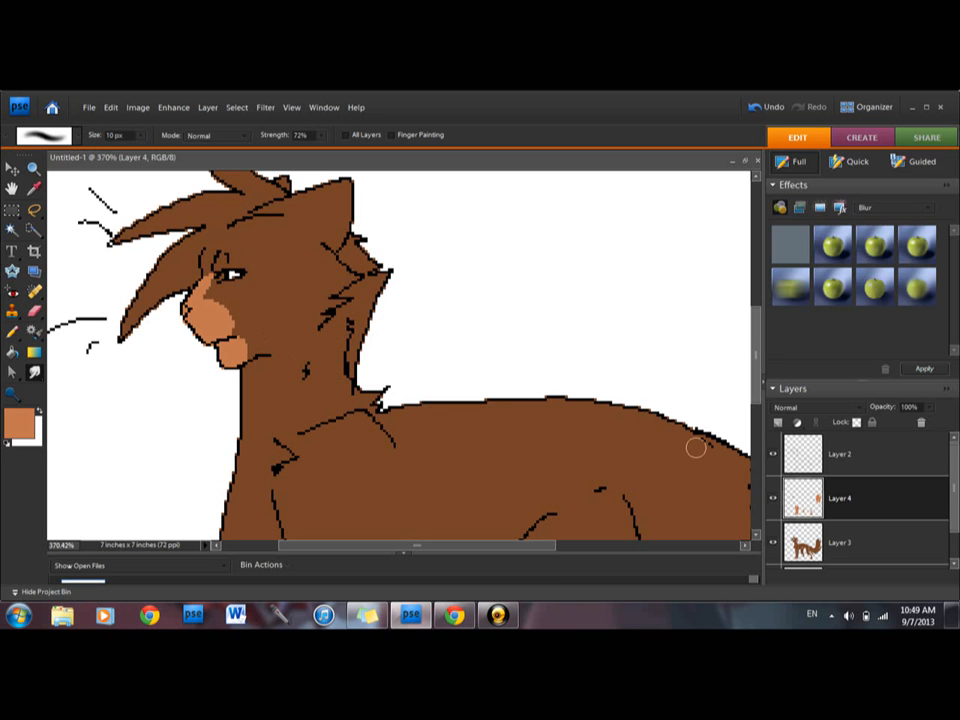
left_click(772, 499)
left_click(771, 499)
mouse_move(207, 277)
left_mouse_down()
mouse_move(228, 237)
mouse_move(225, 296)
mouse_move(207, 305)
mouse_move(321, 306)
left_mouse_up()
mouse_move(230, 322)
left_mouse_down()
mouse_move(267, 328)
mouse_move(246, 337)
mouse_move(304, 343)
left_mouse_up()
left_click_drag(236, 344, 273, 350)
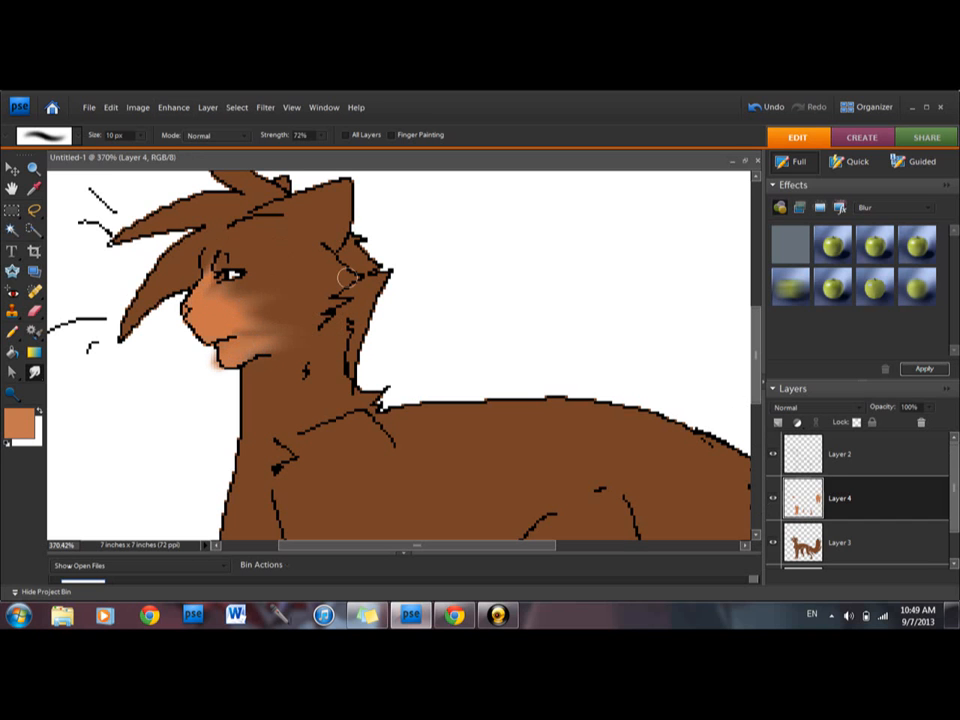
mouse_move(279, 291)
left_mouse_down()
mouse_move(213, 300)
mouse_move(223, 307)
left_mouse_up()
left_click_drag(297, 313, 236, 316)
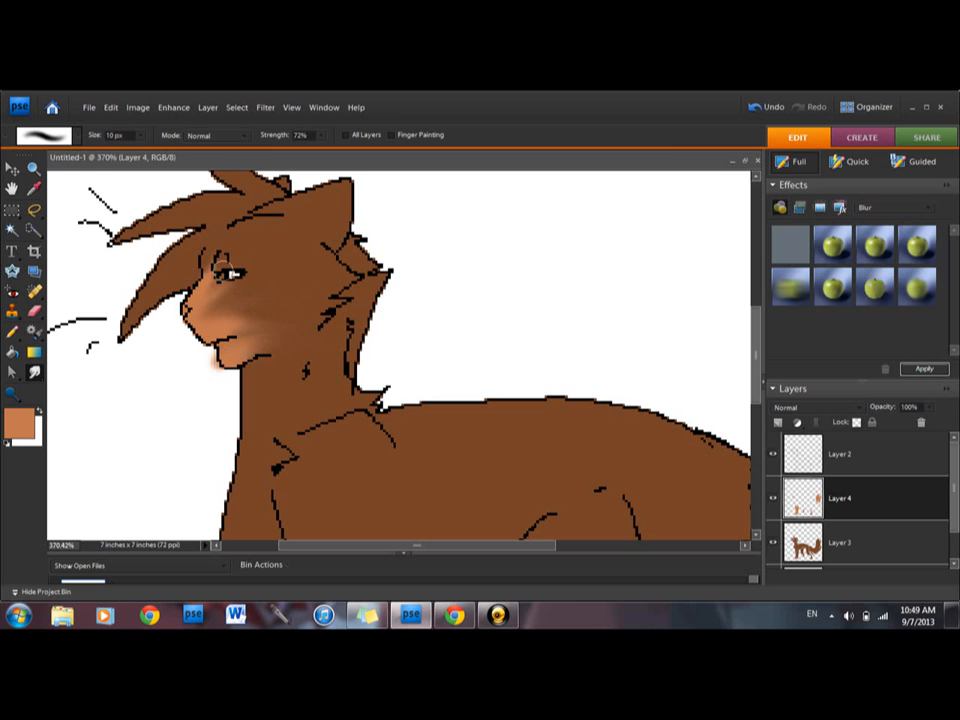
left_click_drag(223, 268, 207, 318)
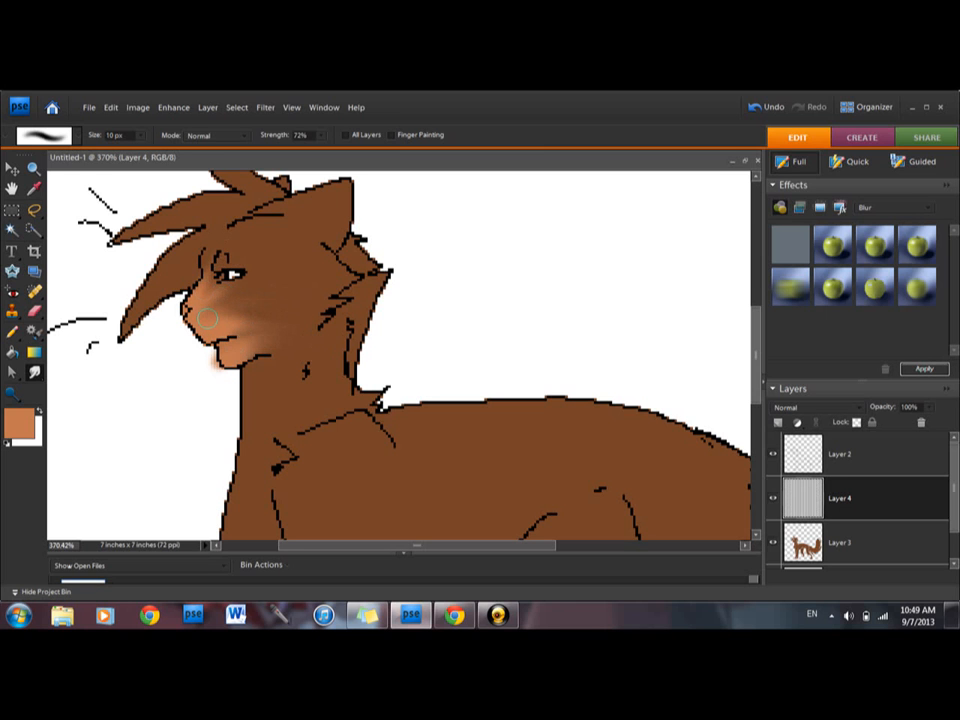
- Erase the smudged color spilling outside the chin outline and check the markings on the whole cat
left_click(35, 311)
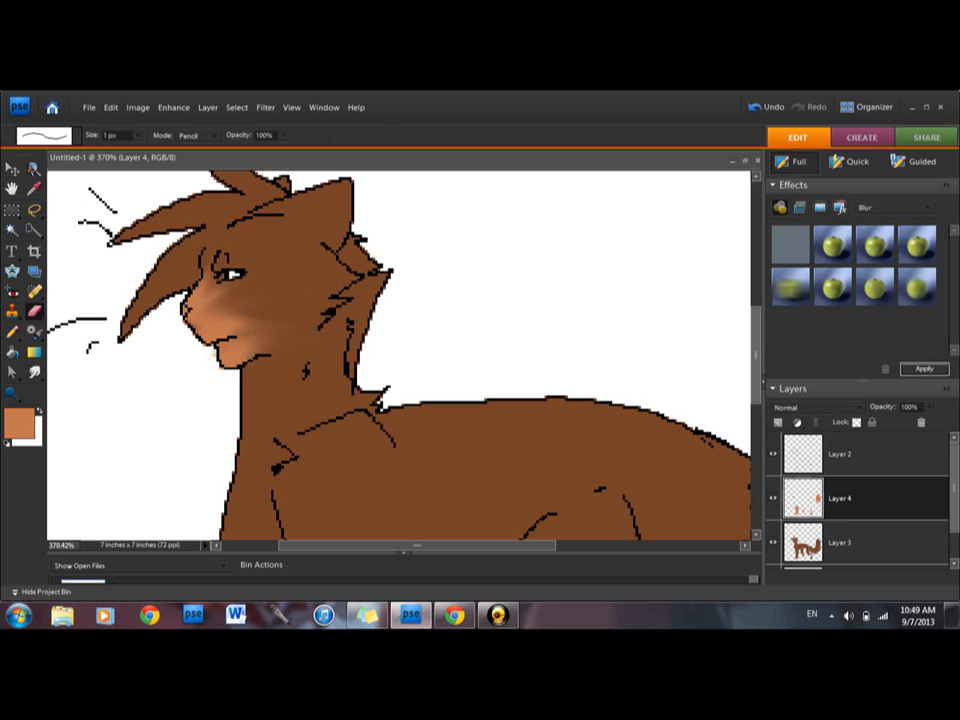
left_click(33, 168)
left_click(281, 448)
left_click(303, 477)
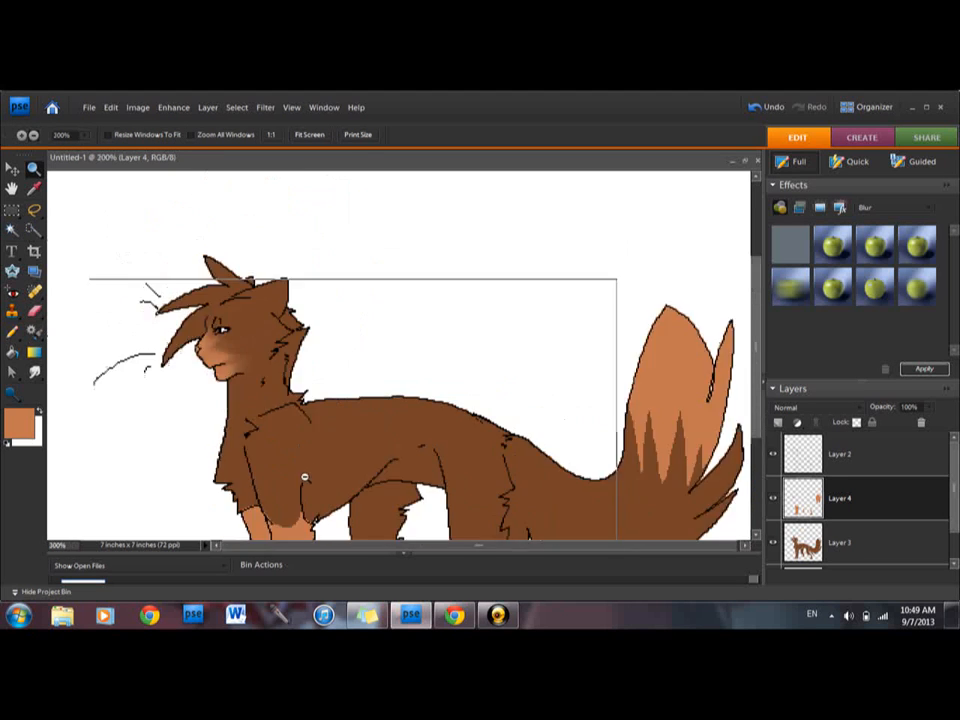
left_click(308, 475)
key("n")
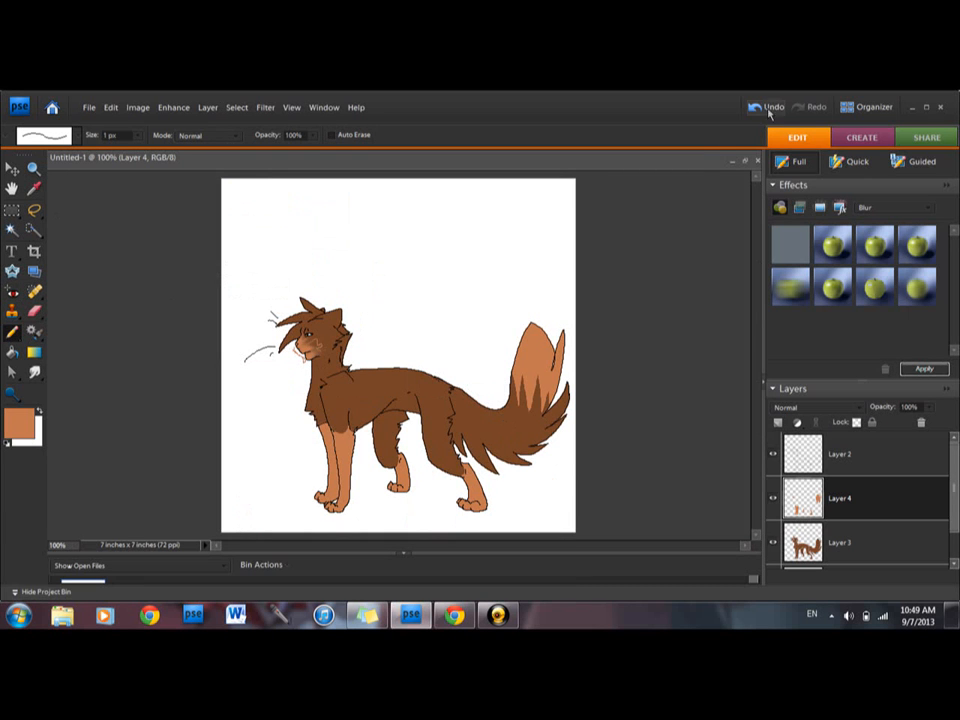
- Smudge the top of the near front leg's light orange-brown marking upward into the brown shoulder
left_click(34, 170)
left_click(412, 466)
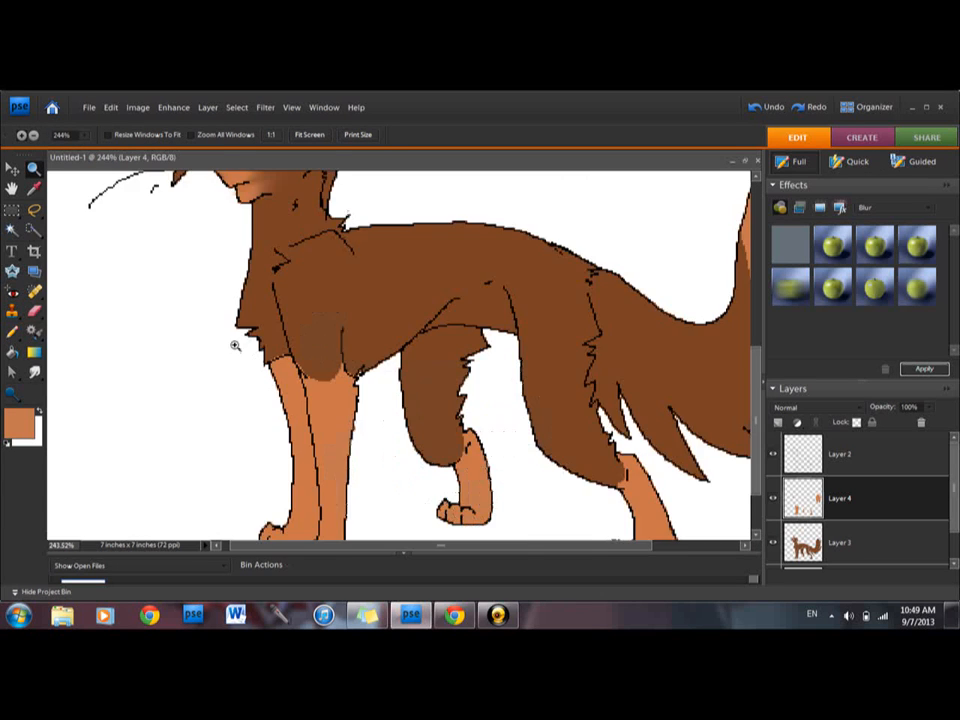
left_click_drag(204, 272, 516, 508)
left_click(35, 374)
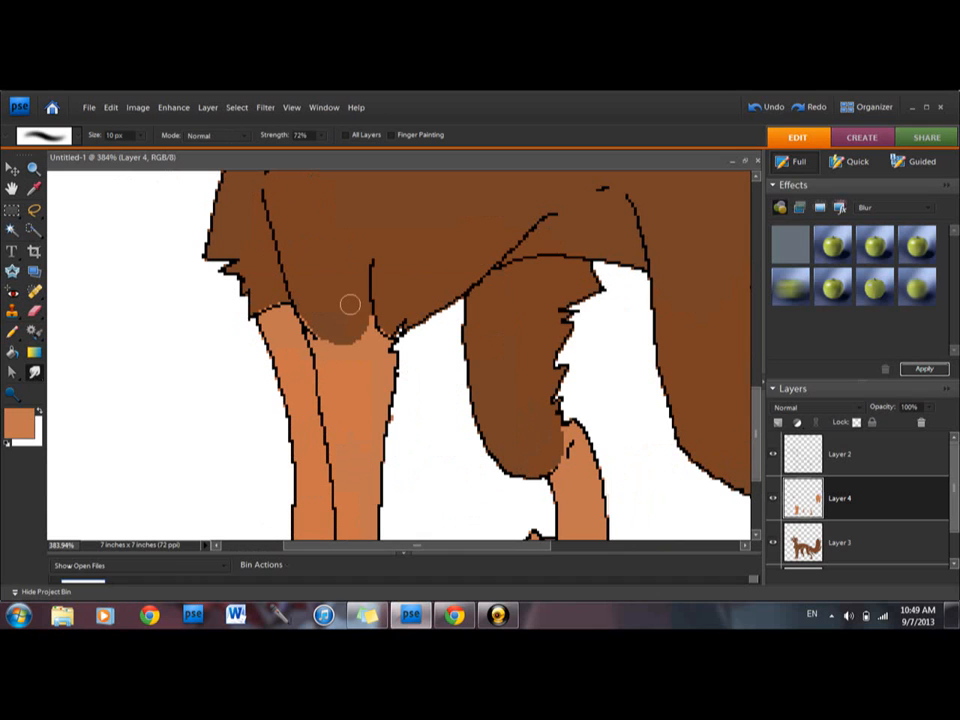
mouse_move(331, 362)
left_mouse_down()
mouse_move(300, 213)
mouse_move(302, 281)
mouse_move(314, 238)
mouse_move(313, 275)
left_mouse_up()
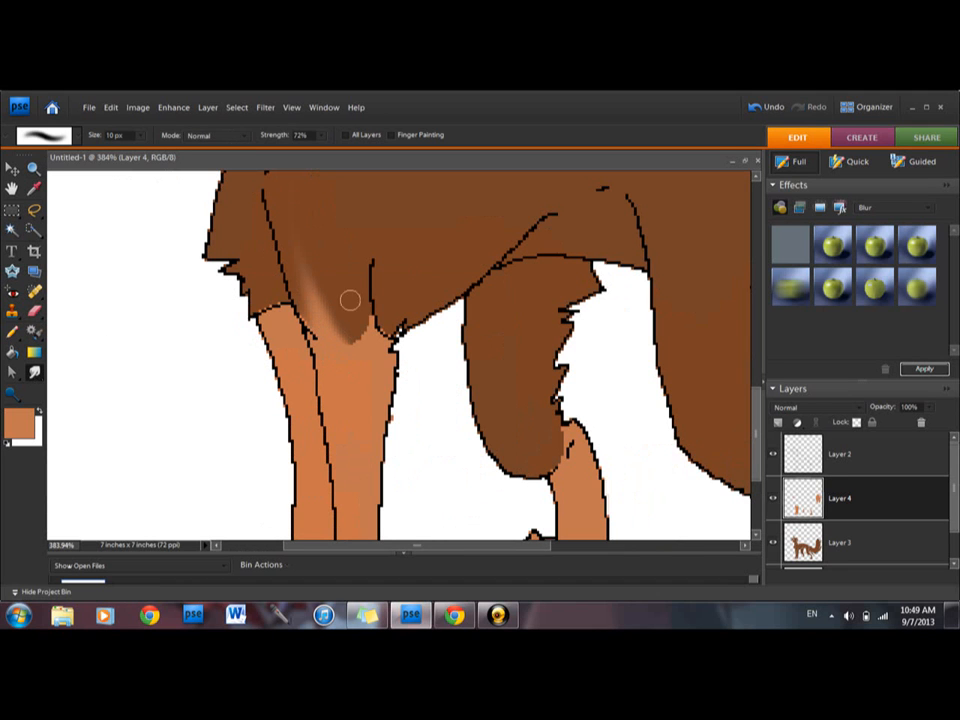
mouse_move(352, 345)
left_mouse_down()
mouse_move(343, 283)
mouse_move(364, 205)
mouse_move(316, 203)
left_mouse_up()
left_click_drag(320, 315, 302, 249)
left_click_drag(335, 337, 296, 205)
- Try smudging the near front leg's color up the shoulder at 100% strength and undo those long streaks
left_click_drag(323, 141, 349, 155)
left_click_drag(348, 325, 345, 105)
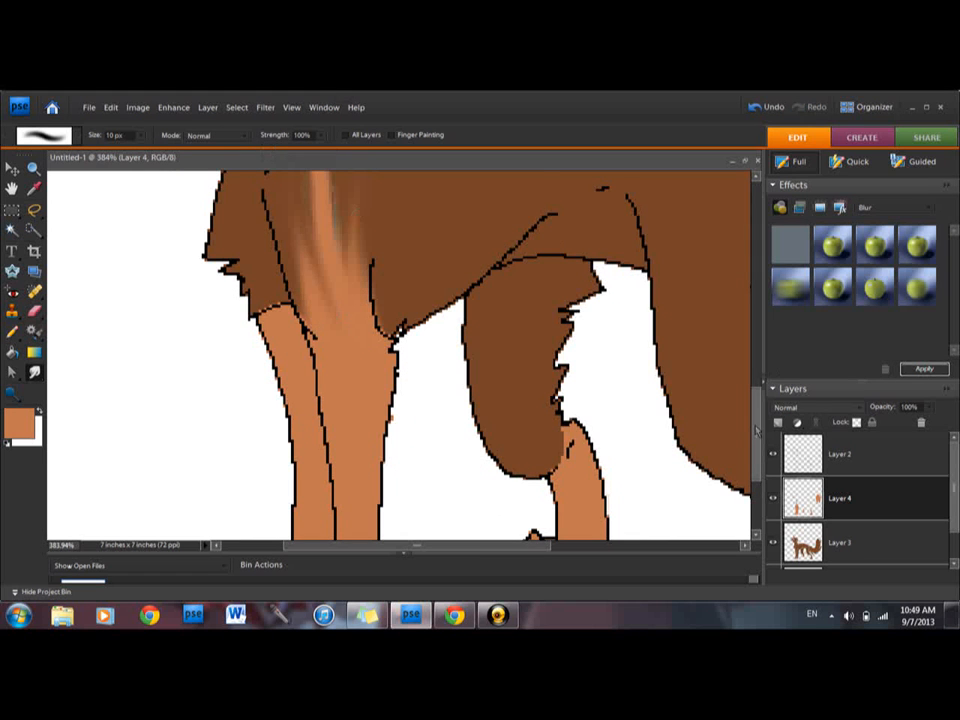
mouse_move(757, 432)
left_mouse_down()
mouse_move(759, 384)
mouse_move(759, 399)
left_mouse_up()
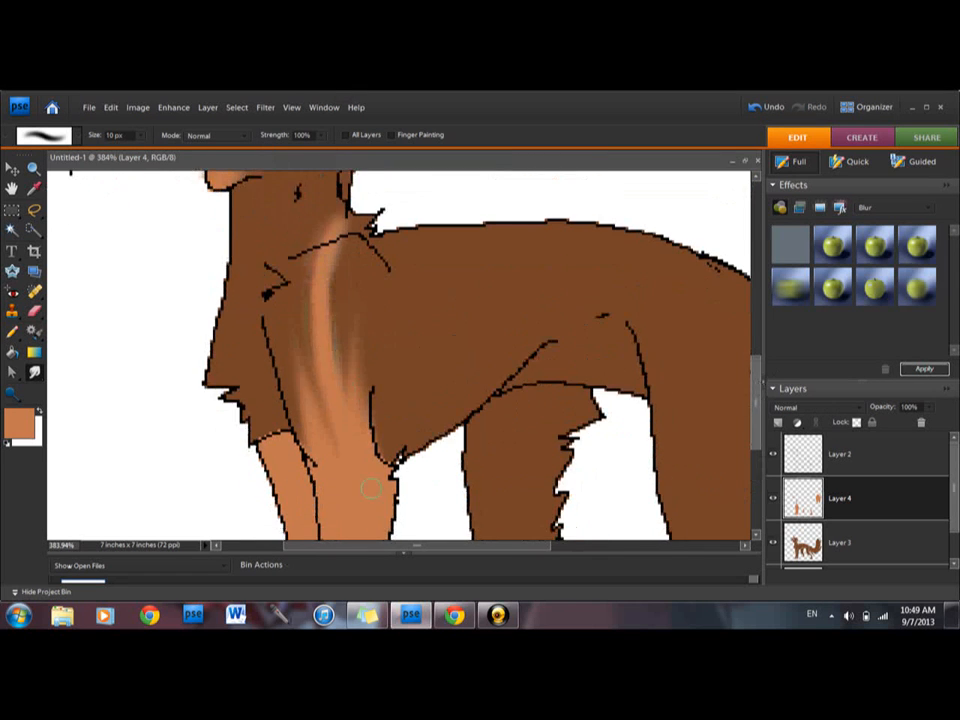
mouse_move(370, 488)
left_mouse_down()
mouse_move(351, 330)
mouse_move(392, 240)
left_mouse_up()
left_click(772, 108)
left_click(768, 112)
- Set the smudge strength to 67% and blend the near front leg's marking softly into the shoulder
left_click(312, 135)
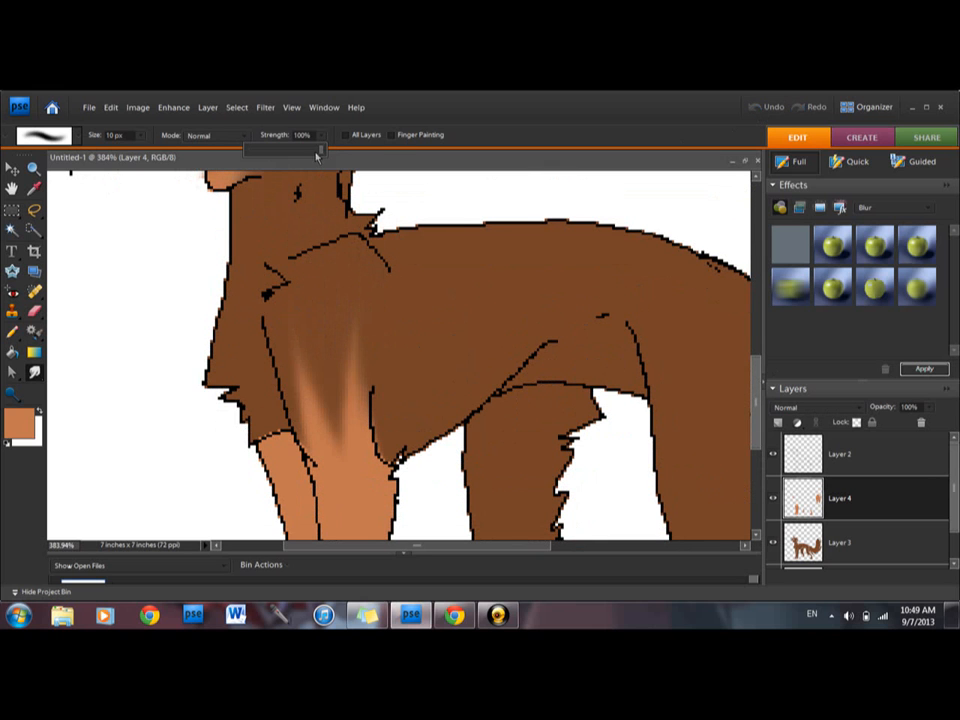
left_click_drag(299, 155, 298, 157)
mouse_move(328, 447)
left_mouse_down()
mouse_move(317, 381)
mouse_move(344, 418)
mouse_move(351, 339)
mouse_move(379, 373)
mouse_move(374, 415)
left_mouse_up()
mouse_move(302, 446)
left_mouse_down()
mouse_move(270, 306)
mouse_move(307, 461)
mouse_move(279, 270)
mouse_move(313, 284)
mouse_move(334, 471)
mouse_move(304, 334)
mouse_move(396, 339)
mouse_move(386, 420)
mouse_move(354, 508)
mouse_move(333, 462)
left_mouse_up()
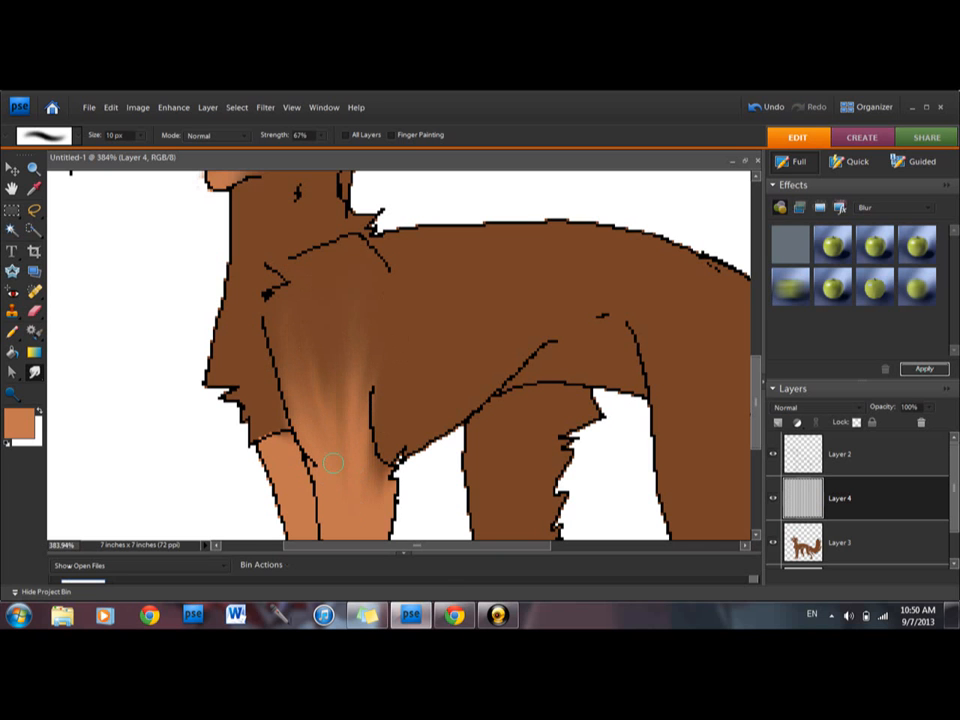
- Smudge the far hind leg's light orange-brown marking up past the hock and blend brown back into it
left_click_drag(438, 547, 567, 551)
scroll(400, 355, "down", 5)
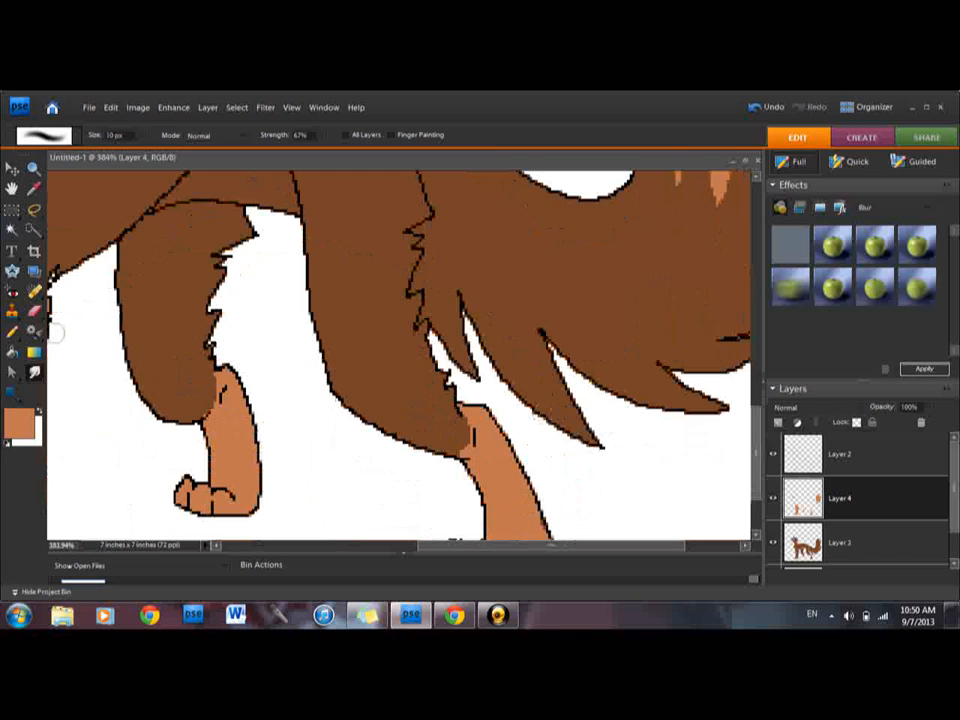
mouse_move(221, 420)
left_mouse_down()
mouse_move(203, 366)
mouse_move(183, 358)
mouse_move(135, 400)
mouse_move(222, 412)
mouse_move(146, 336)
left_mouse_up()
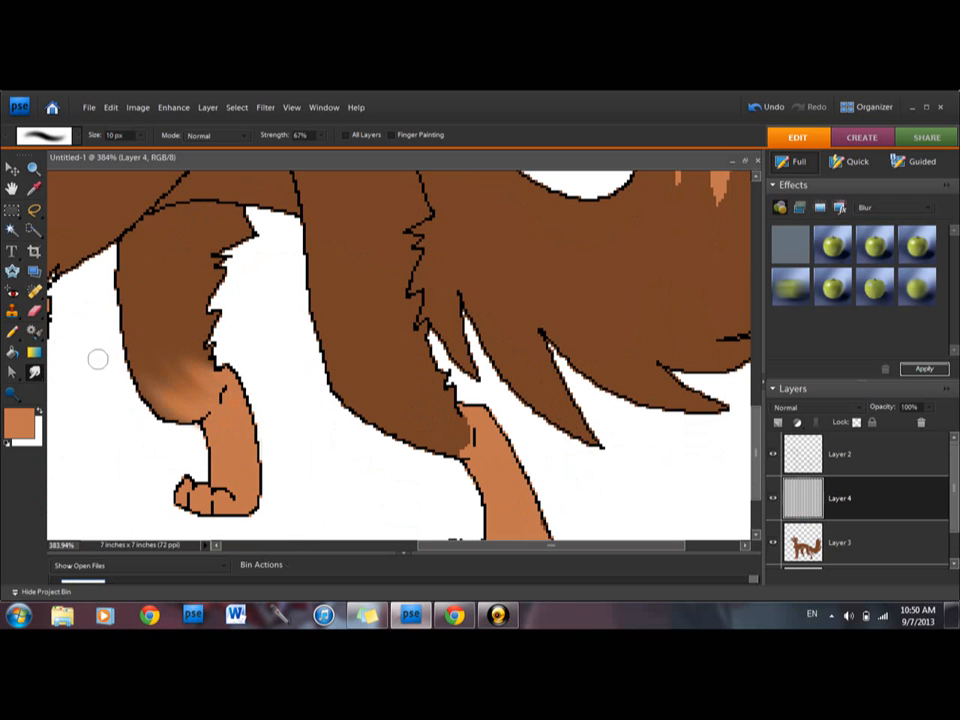
mouse_move(156, 382)
left_mouse_down()
mouse_move(169, 334)
mouse_move(217, 382)
left_mouse_up()
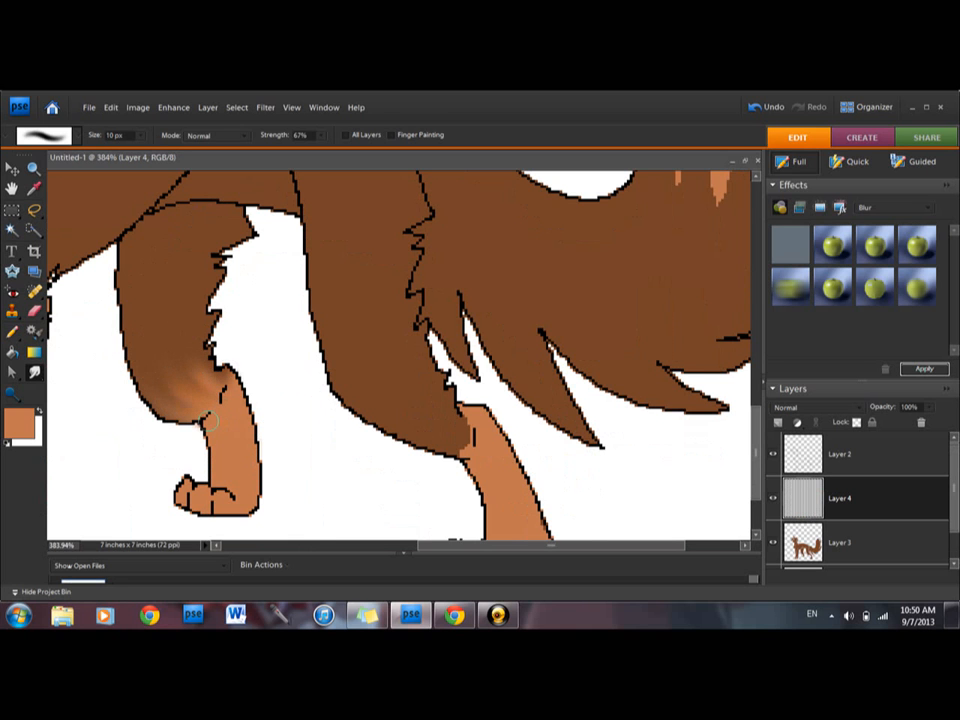
- Smudge the near hind leg's hock boundary so the light orange-brown streaks up along the brown thigh
left_click_drag(468, 438, 410, 410)
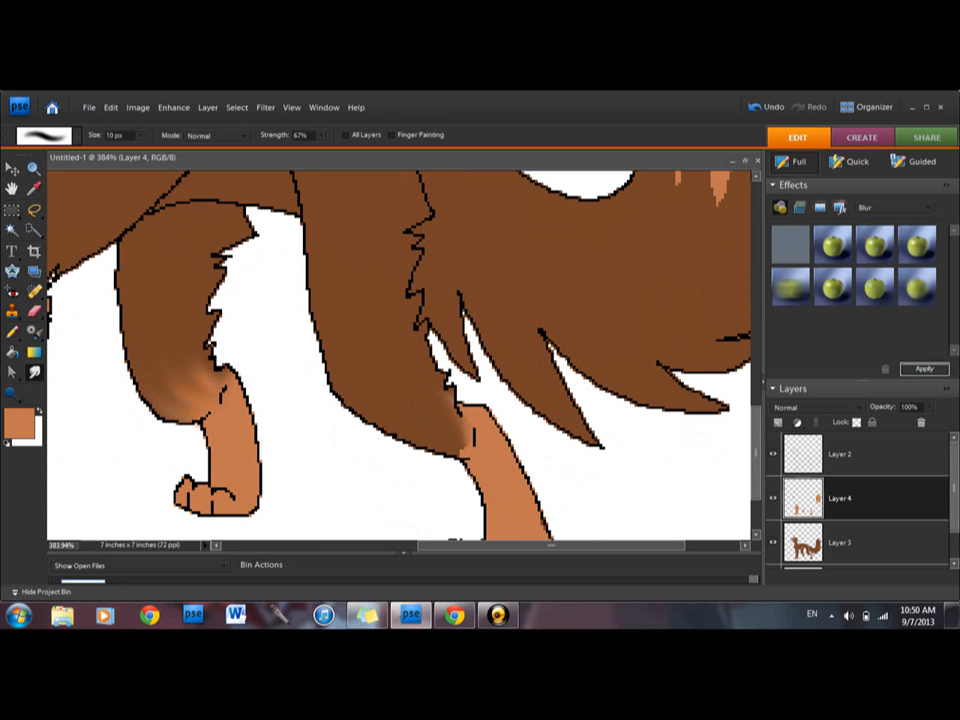
mouse_move(460, 448)
left_mouse_down()
mouse_move(360, 392)
mouse_move(458, 451)
mouse_move(352, 348)
mouse_move(467, 446)
mouse_move(373, 376)
left_mouse_up()
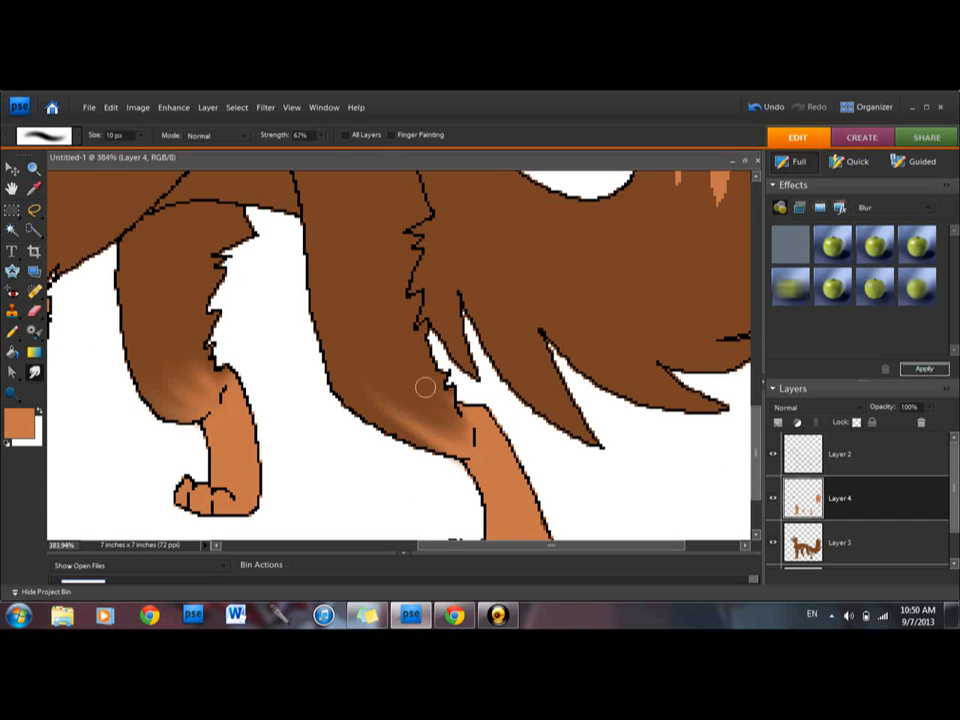
left_click_drag(478, 442, 362, 382)
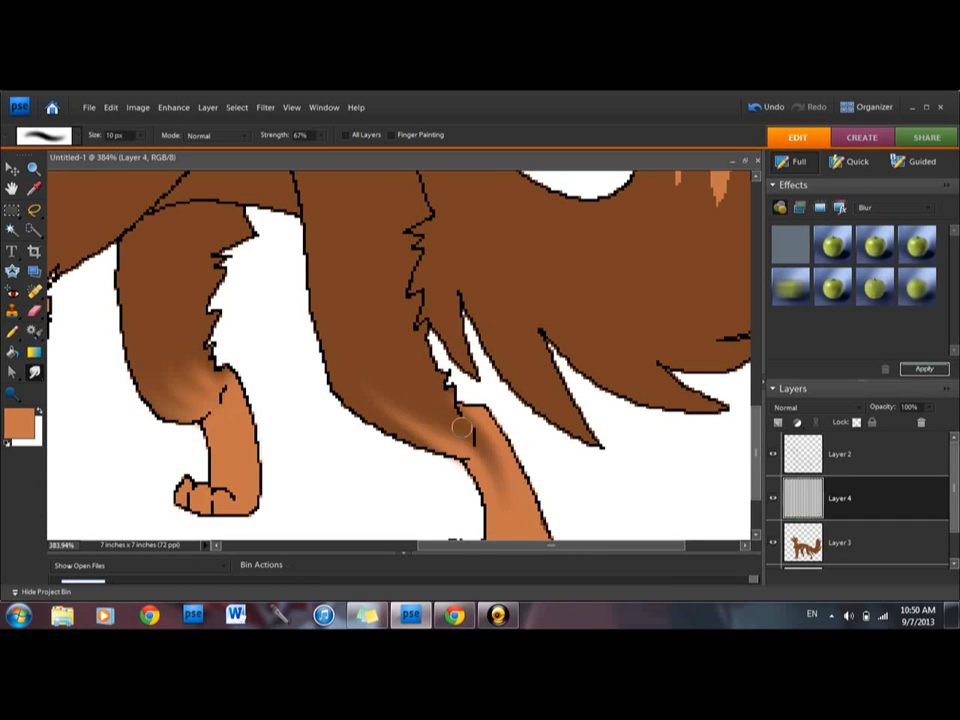
- Smudge the dark streak out of the near hind leg's lower part and soften the light orange-brown transition into the thigh
left_click_drag(757, 438, 757, 459)
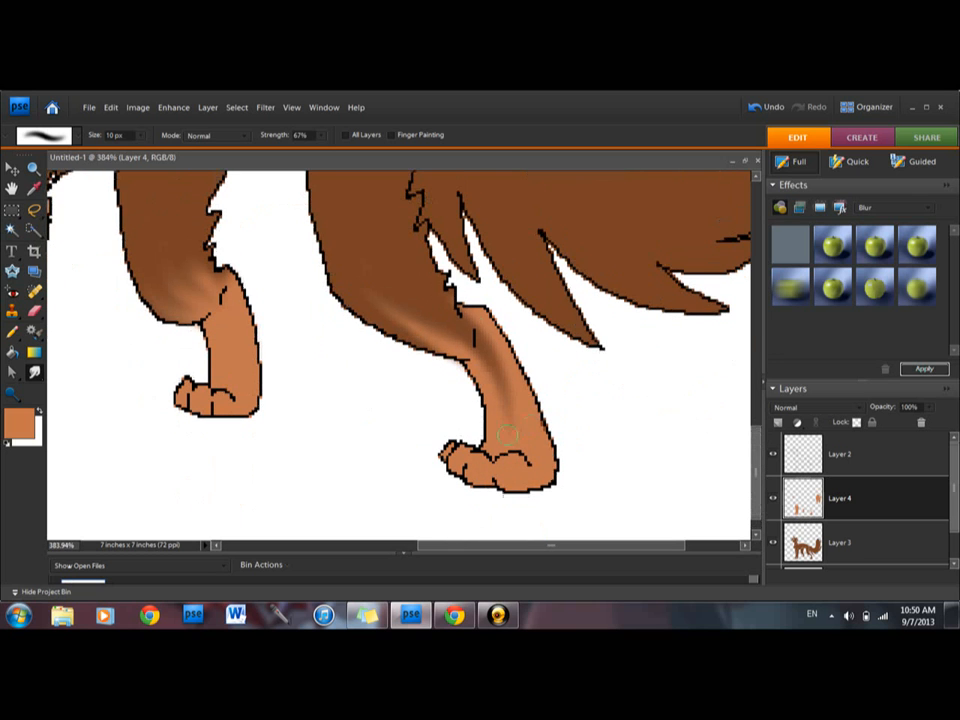
left_click_drag(508, 406, 474, 324)
left_click_drag(499, 376, 463, 328)
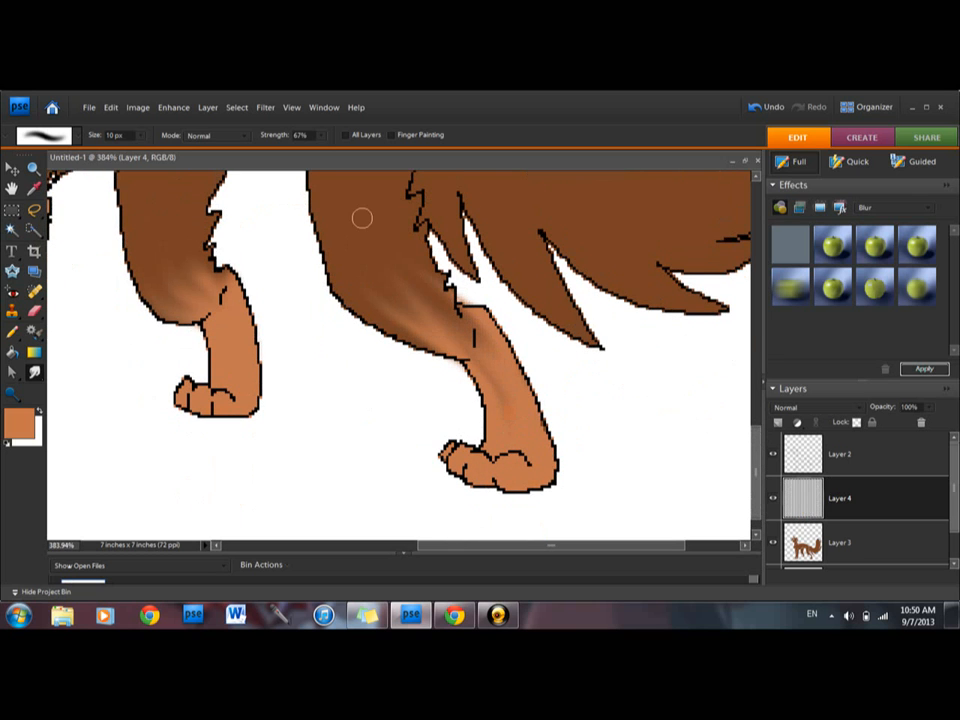
mouse_move(362, 219)
left_mouse_down()
mouse_move(439, 300)
mouse_move(453, 336)
mouse_move(411, 252)
left_mouse_up()
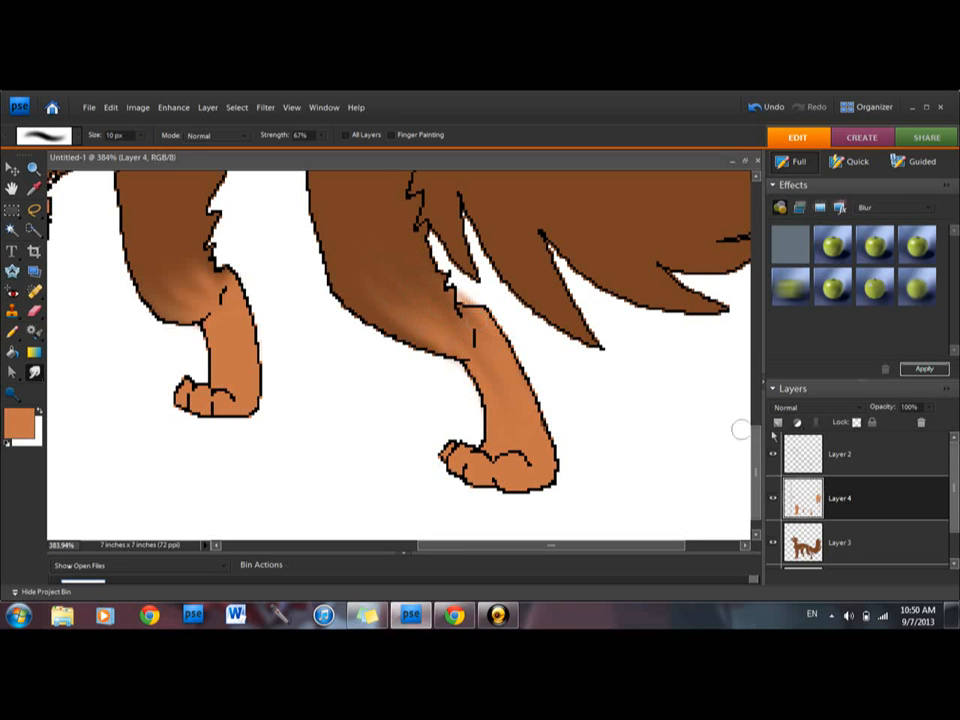
scroll(568, 350, "up", 5)
scroll(527, 407, "down", 4)
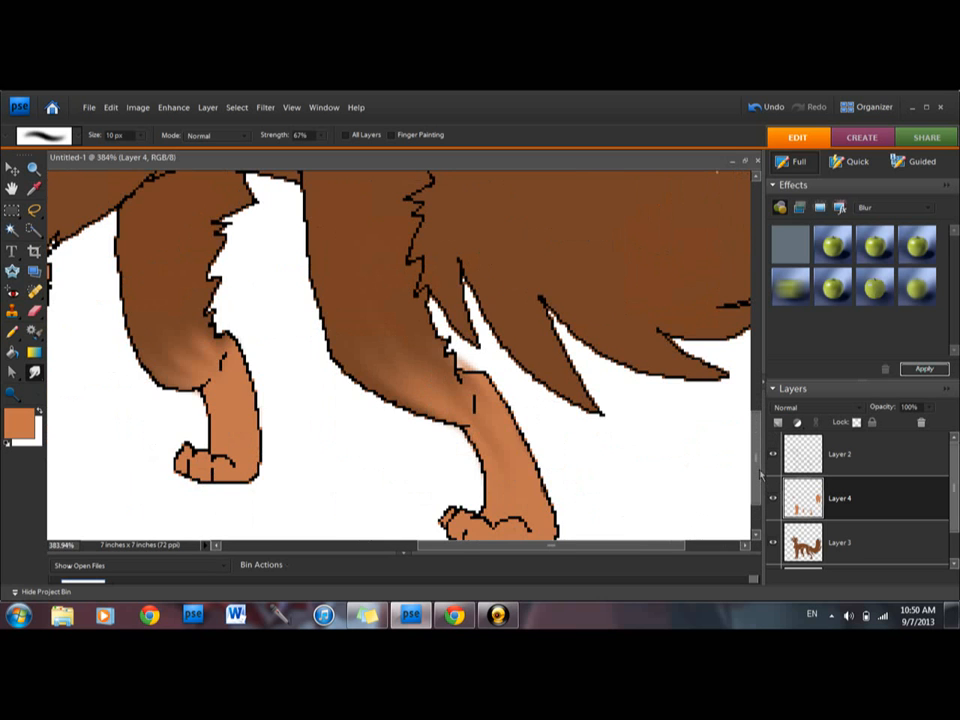
- Smudge the zigzag edge between the light orange-brown tail tip and the brown tail base into soft vertical streaks
left_click_drag(760, 475, 757, 403)
left_click_drag(654, 551, 684, 559)
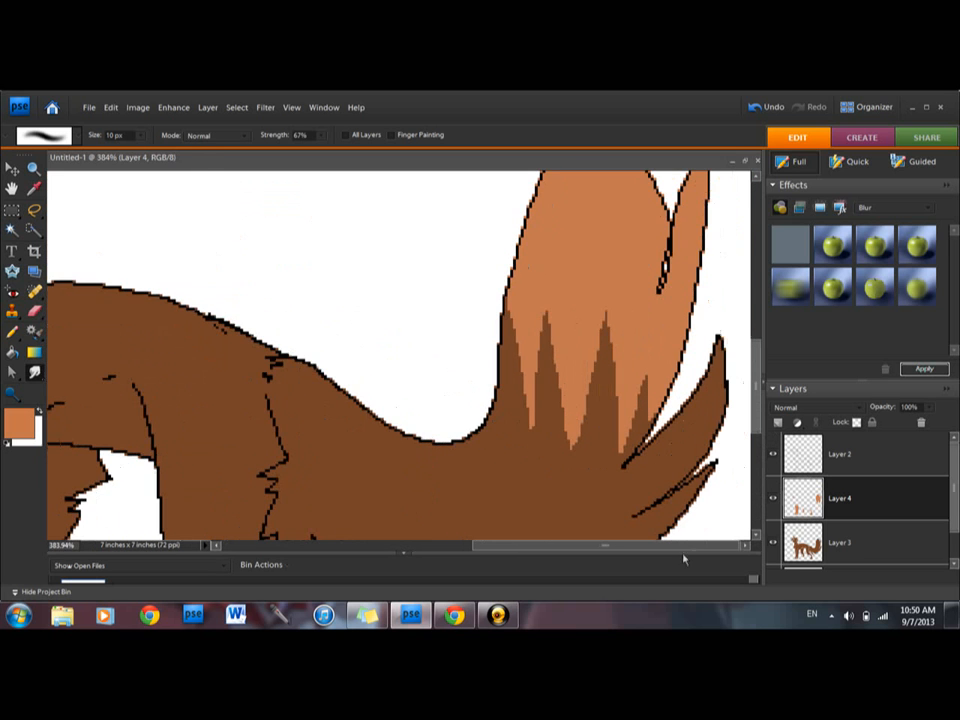
mouse_move(548, 316)
left_mouse_down()
mouse_move(536, 274)
mouse_move(538, 444)
mouse_move(544, 294)
mouse_move(575, 341)
mouse_move(579, 508)
mouse_move(628, 257)
mouse_move(604, 486)
mouse_move(662, 344)
mouse_move(589, 501)
mouse_move(561, 441)
mouse_move(529, 301)
mouse_move(545, 400)
mouse_move(568, 238)
mouse_move(534, 474)
mouse_move(595, 192)
mouse_move(572, 480)
mouse_move(560, 420)
mouse_move(624, 285)
mouse_move(604, 447)
mouse_move(684, 224)
mouse_move(603, 343)
mouse_move(573, 412)
mouse_move(524, 441)
mouse_move(546, 270)
mouse_move(586, 240)
left_mouse_up()
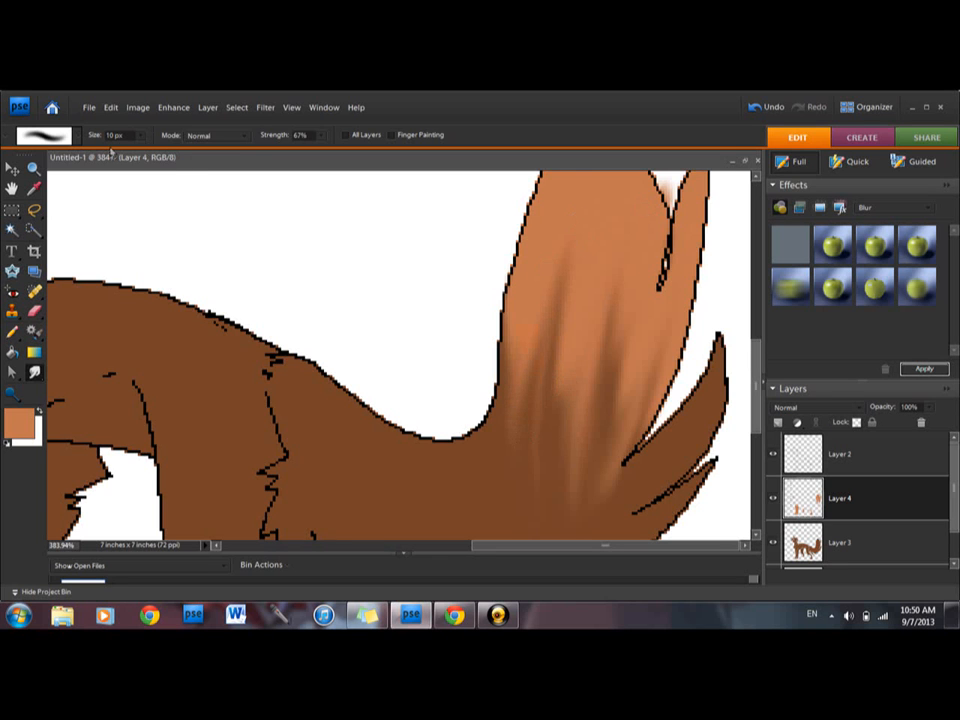
- View the whole cat, hide Layer 4 with the light orange-brown markings, and add a new layer above it
left_click(34, 168)
left_click(416, 427)
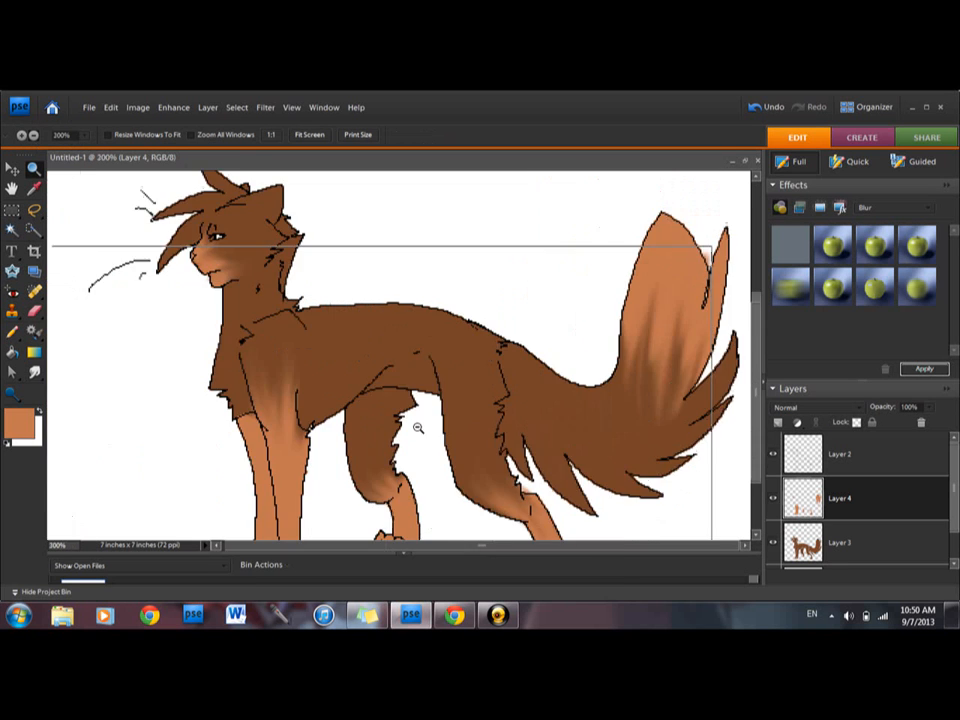
left_click(432, 452)
left_click(449, 475)
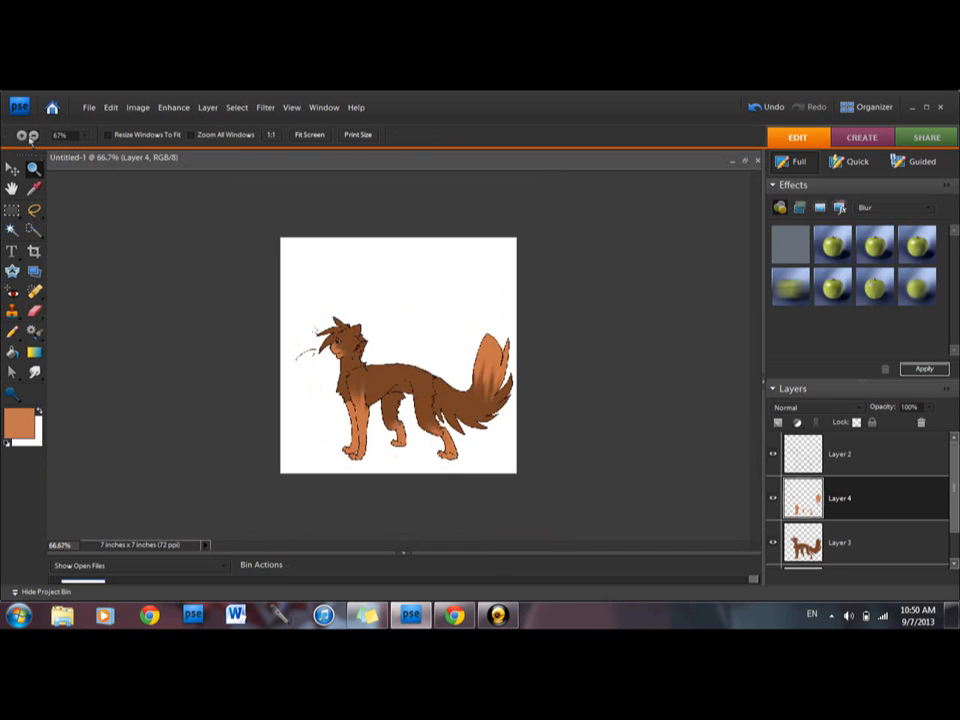
left_click_drag(300, 289, 486, 488)
left_click_drag(259, 225, 651, 533)
left_click(773, 498)
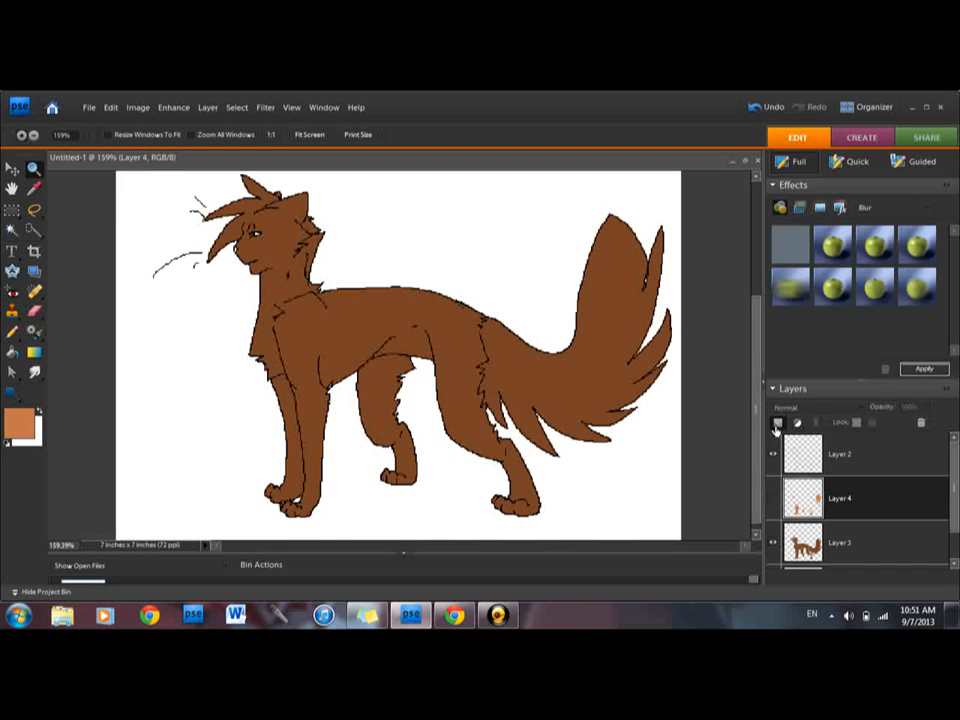
left_click(776, 428)
- Sample the coat's brown and darken it to 442717 as the foreground color
left_click_drag(275, 197, 619, 386)
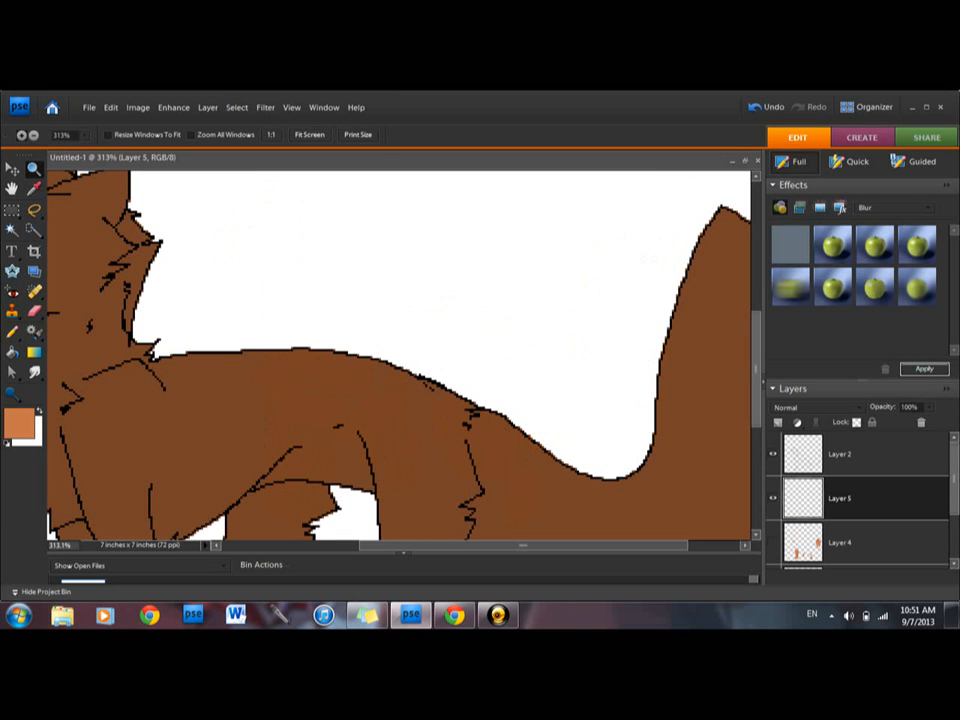
left_click(34, 189)
left_click(135, 405)
left_click(23, 417)
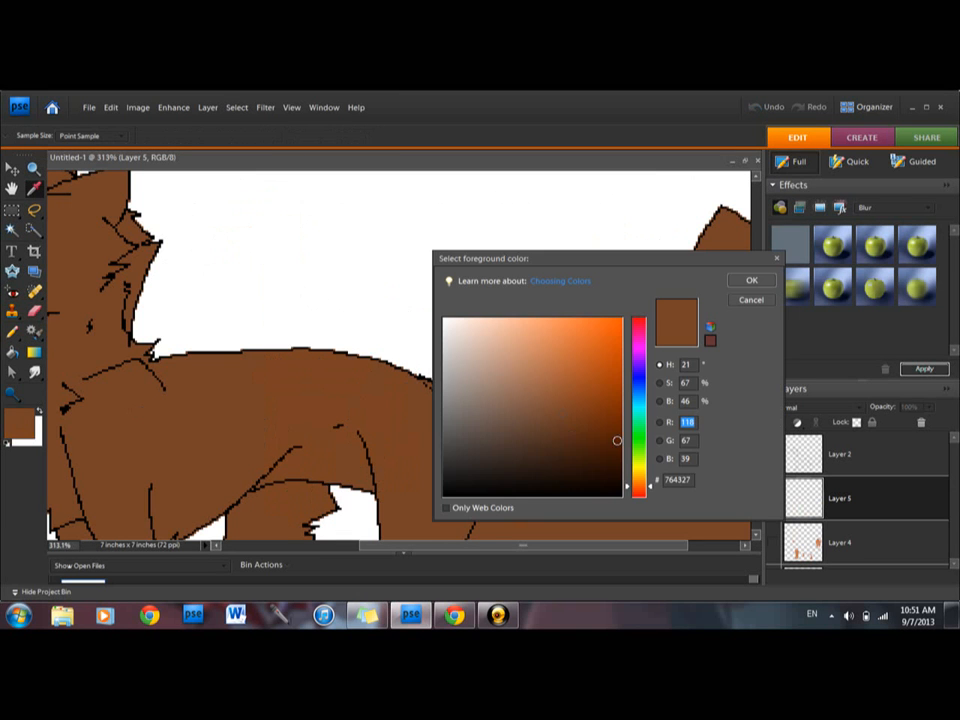
left_click_drag(565, 424, 566, 445)
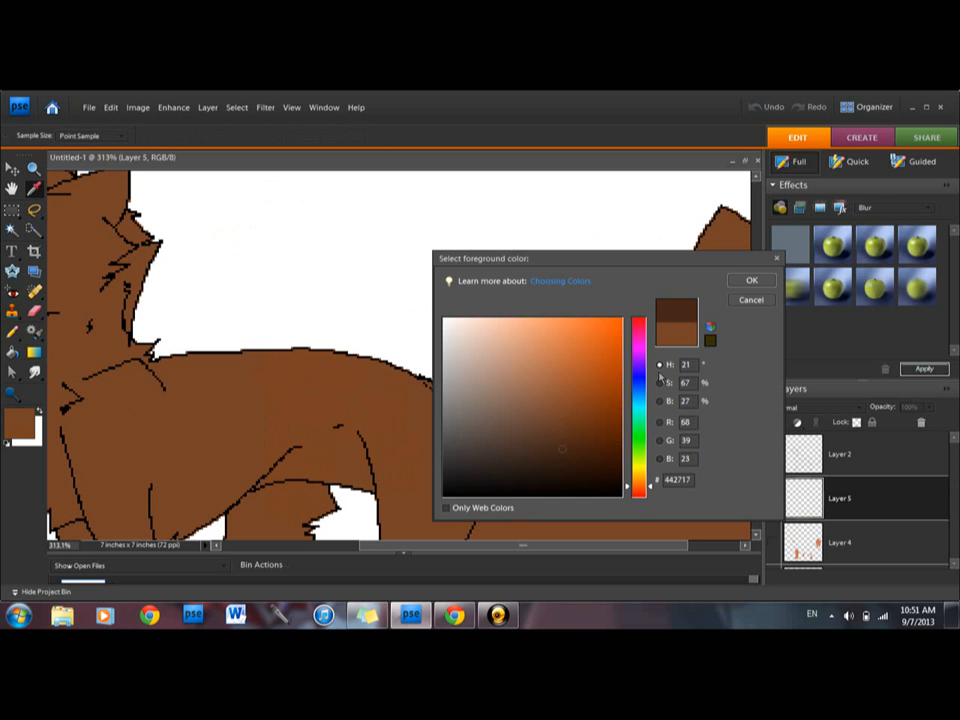
left_click(751, 280)
- Outline a saddle marking from the neck along the back to the haunch with the 1 px Pencil and fill it dark brown
left_click(12, 331)
left_click_drag(489, 547, 428, 553)
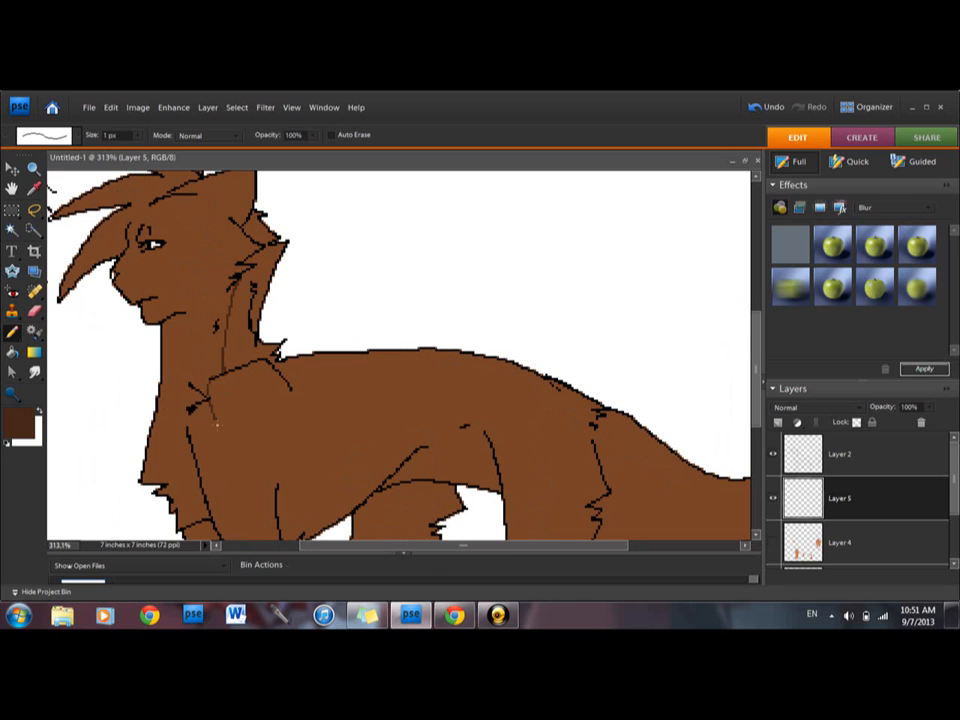
mouse_move(216, 425)
left_mouse_down()
mouse_move(237, 463)
mouse_move(261, 466)
mouse_move(373, 412)
mouse_move(429, 402)
mouse_move(471, 424)
mouse_move(528, 509)
left_mouse_up()
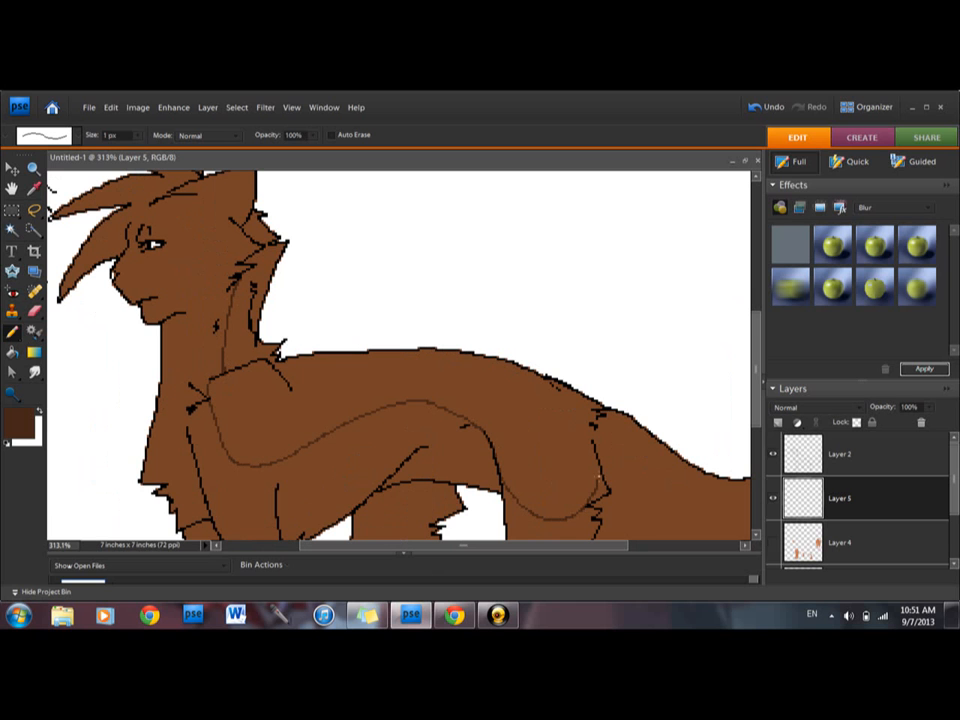
mouse_move(596, 549)
left_mouse_down()
mouse_move(650, 550)
mouse_move(725, 575)
left_mouse_up()
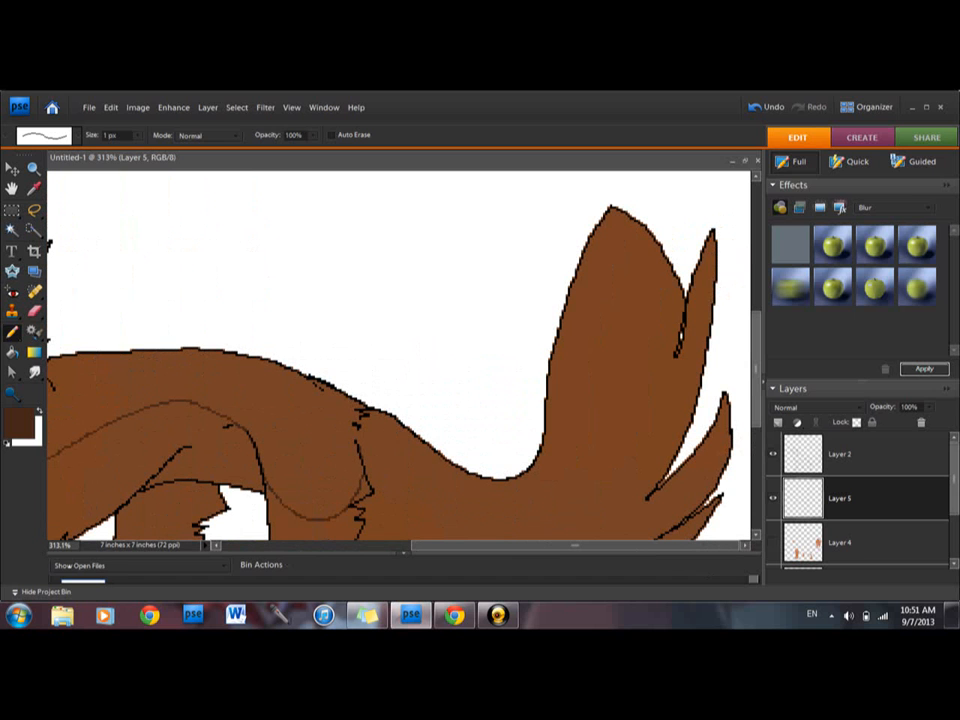
left_click(12, 352)
left_click(150, 385)
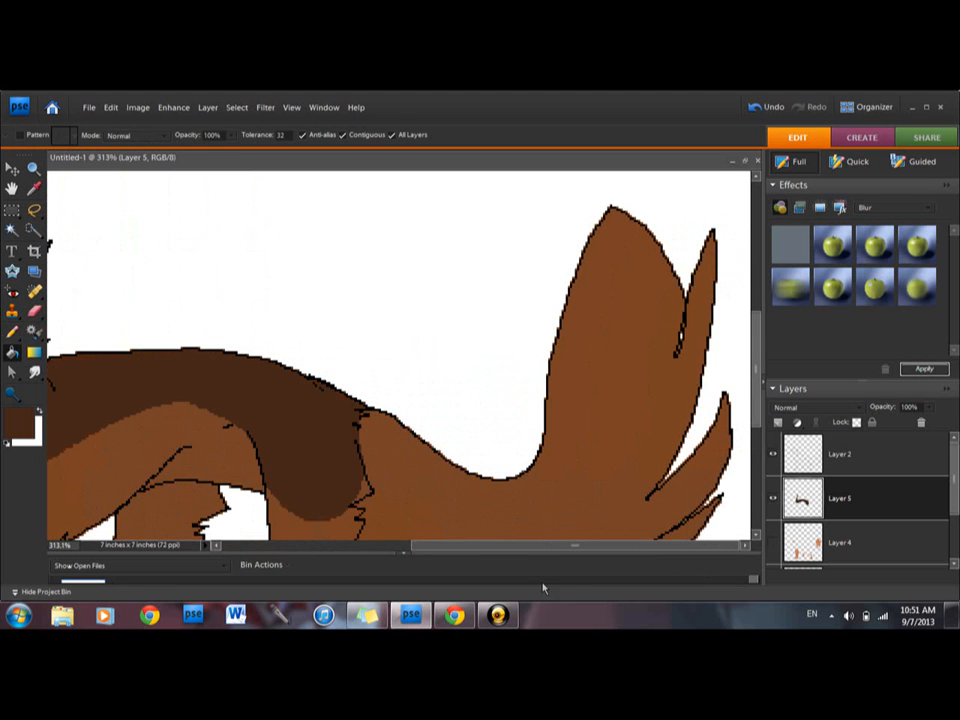
- Smudge the dark marking's lower edge into the brown coat along the neck, flank and haunch, cleaning up color outside the rump outline
mouse_move(519, 550)
left_mouse_down()
mouse_move(388, 572)
mouse_move(411, 574)
left_mouse_up()
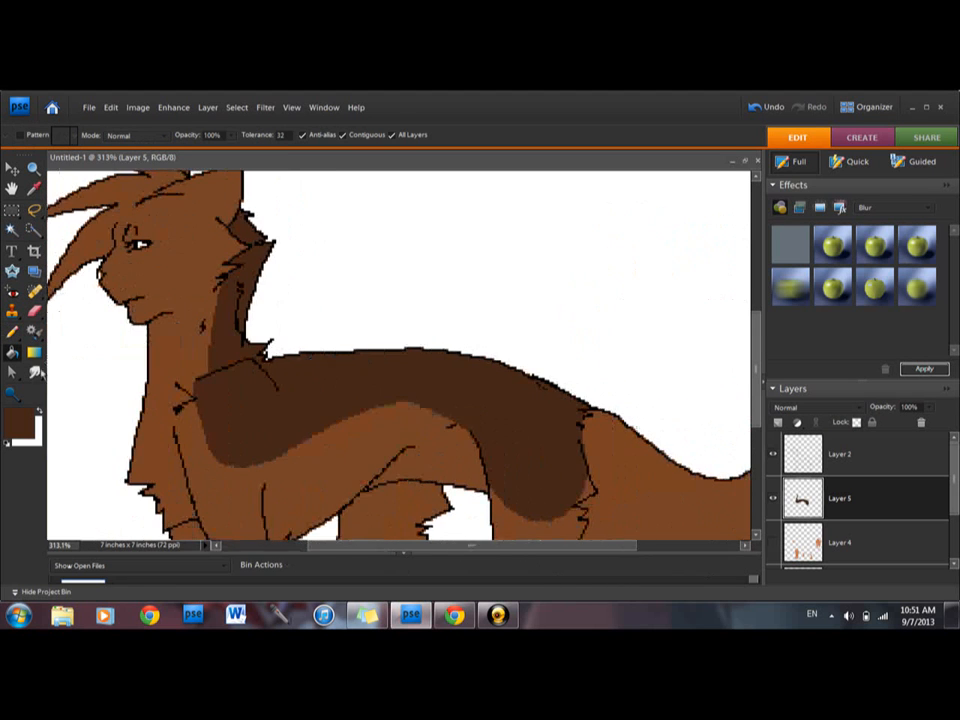
left_click(34, 372)
mouse_move(227, 296)
left_mouse_down()
mouse_move(235, 266)
mouse_move(184, 338)
mouse_move(228, 323)
mouse_move(167, 450)
mouse_move(206, 364)
mouse_move(205, 420)
mouse_move(208, 398)
mouse_move(235, 440)
mouse_move(281, 435)
mouse_move(285, 529)
mouse_move(301, 509)
mouse_move(403, 476)
mouse_move(397, 420)
mouse_move(434, 426)
left_mouse_up()
mouse_move(486, 456)
left_mouse_down()
mouse_move(522, 536)
mouse_move(498, 500)
left_mouse_up()
left_click_drag(516, 490, 523, 536)
left_click_drag(534, 472, 541, 527)
left_click_drag(559, 443, 560, 523)
left_click_drag(567, 467, 567, 517)
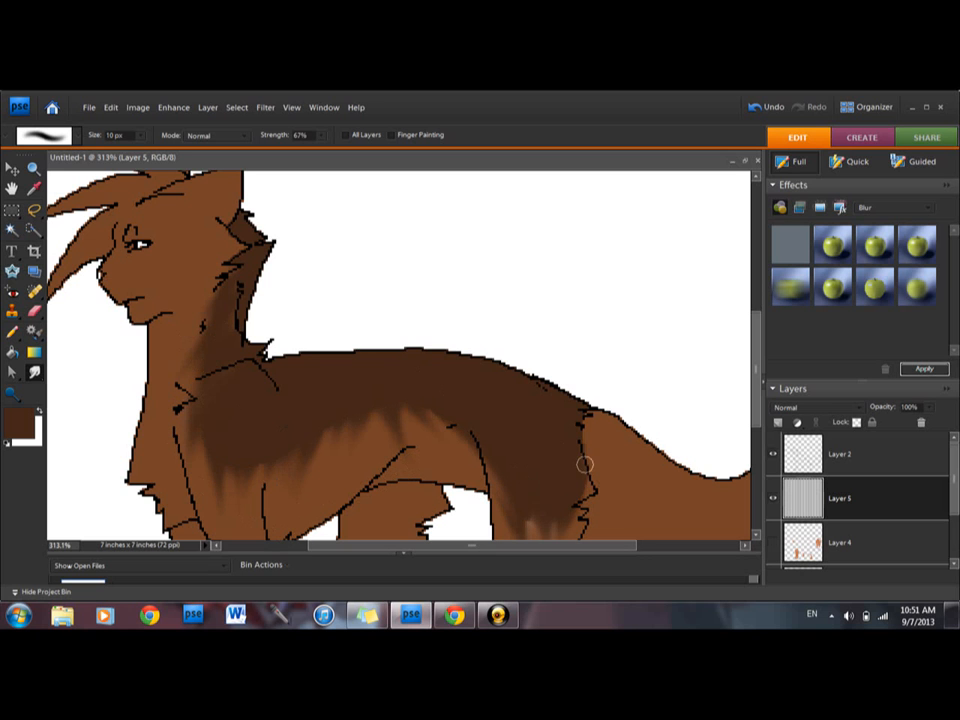
left_click_drag(755, 404, 755, 448)
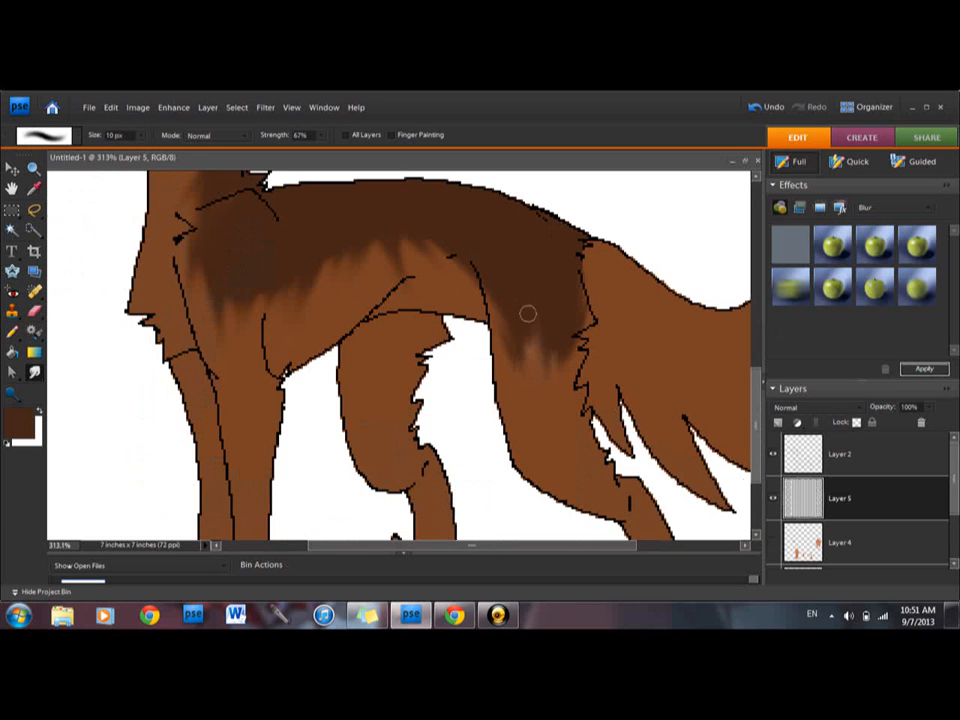
mouse_move(514, 214)
left_mouse_down()
mouse_move(519, 195)
mouse_move(542, 196)
mouse_move(521, 200)
left_mouse_up()
left_click(35, 313)
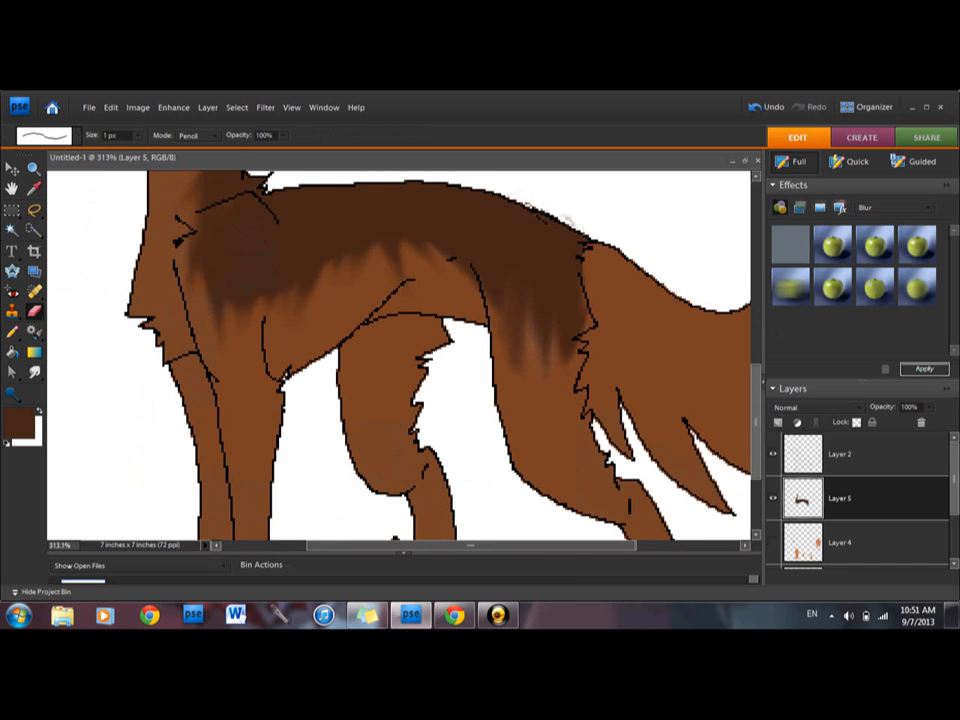
- Smudge the brown coat diagonally up into the dark marking along the flank to form slanted fur streaks
left_click(35, 369)
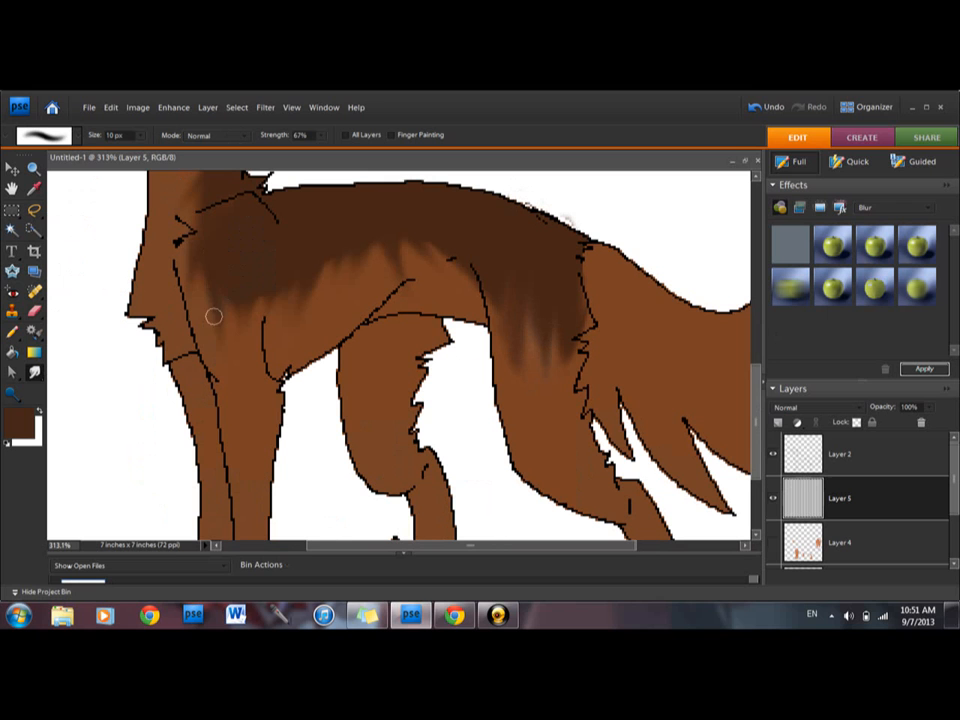
mouse_move(252, 296)
left_mouse_down()
mouse_move(266, 275)
mouse_move(334, 254)
left_mouse_up()
mouse_move(320, 296)
left_mouse_down()
mouse_move(350, 251)
mouse_move(386, 239)
left_mouse_up()
mouse_move(384, 293)
left_mouse_down()
mouse_move(421, 248)
mouse_move(445, 249)
left_mouse_up()
mouse_move(413, 282)
left_mouse_down()
mouse_move(458, 250)
mouse_move(468, 256)
left_mouse_up()
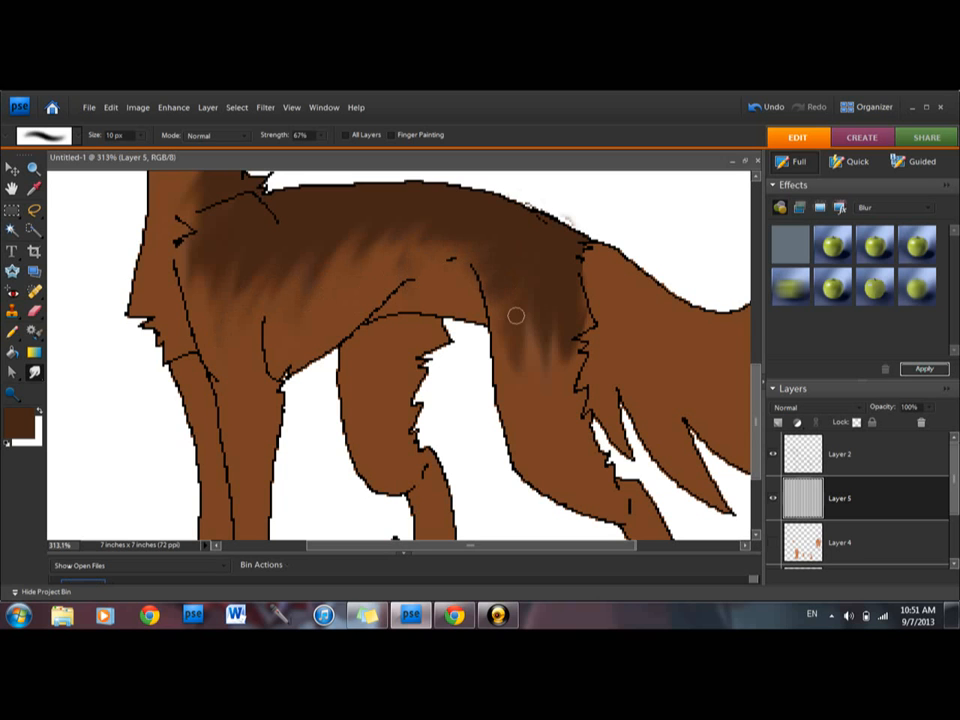
- Smudge the dark marking's edge on the haunch upward into fur streaks and soften it at the shoulder and neck
mouse_move(500, 364)
left_mouse_down()
mouse_move(558, 307)
mouse_move(584, 308)
left_mouse_up()
left_click_drag(538, 384, 602, 310)
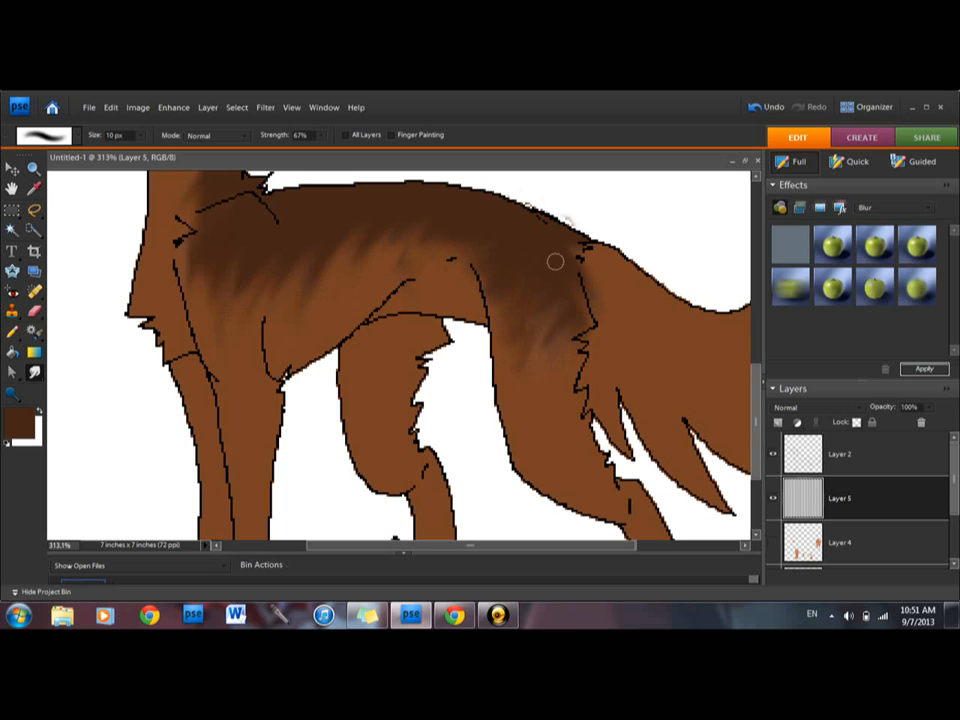
left_click_drag(544, 345, 549, 288)
mouse_move(517, 362)
left_mouse_down()
mouse_move(538, 302)
mouse_move(554, 308)
mouse_move(533, 296)
left_mouse_up()
mouse_move(185, 274)
left_mouse_down()
mouse_move(217, 240)
mouse_move(204, 230)
left_mouse_up()
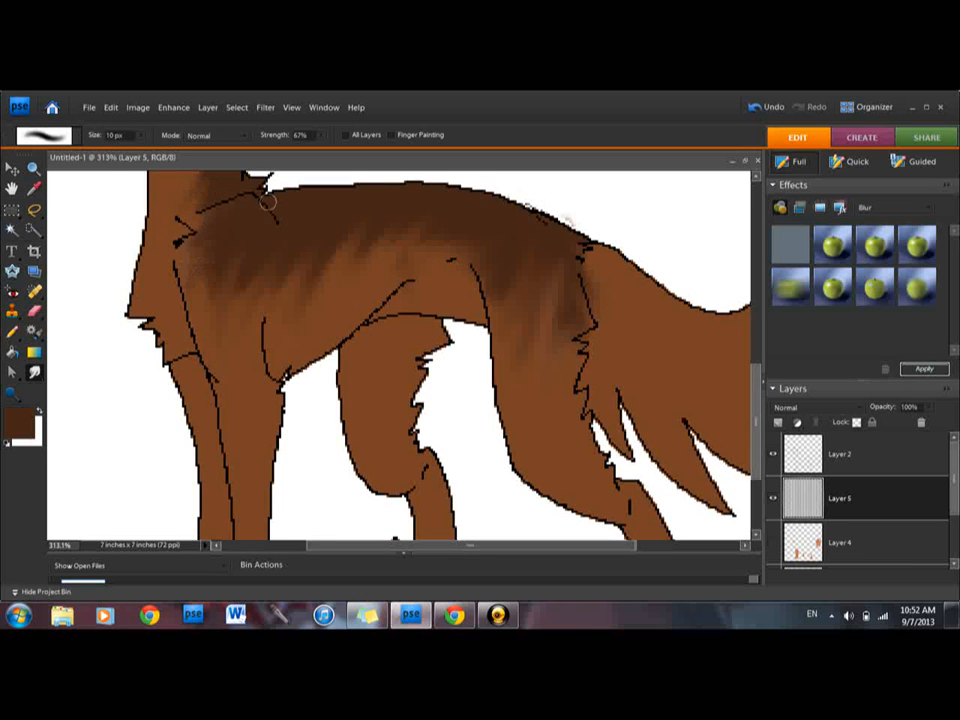
left_click_drag(757, 405, 758, 360)
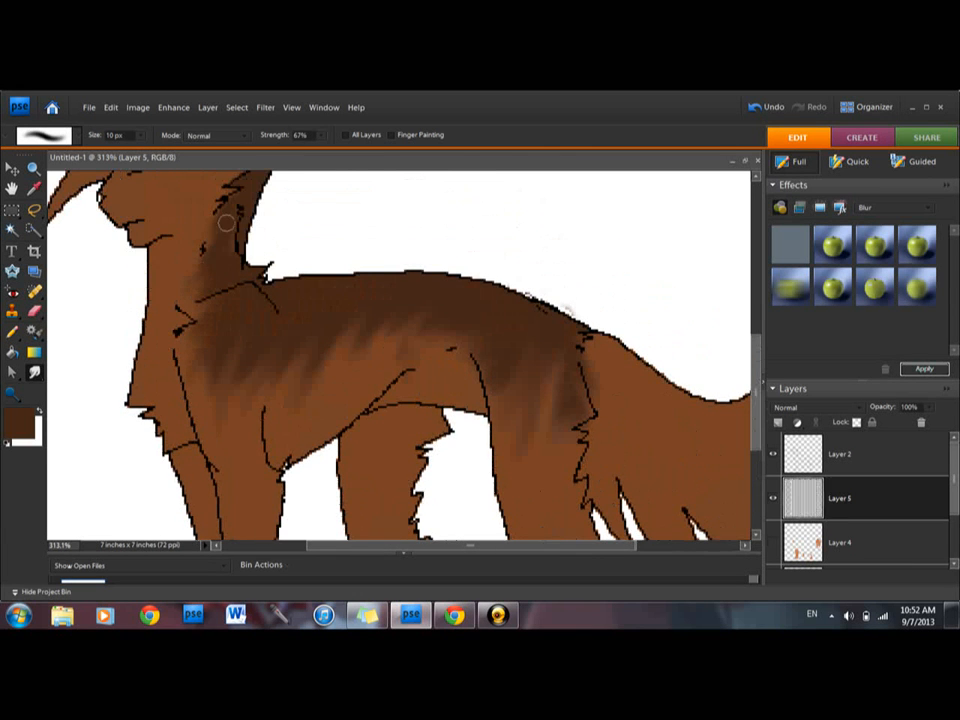
key("n")
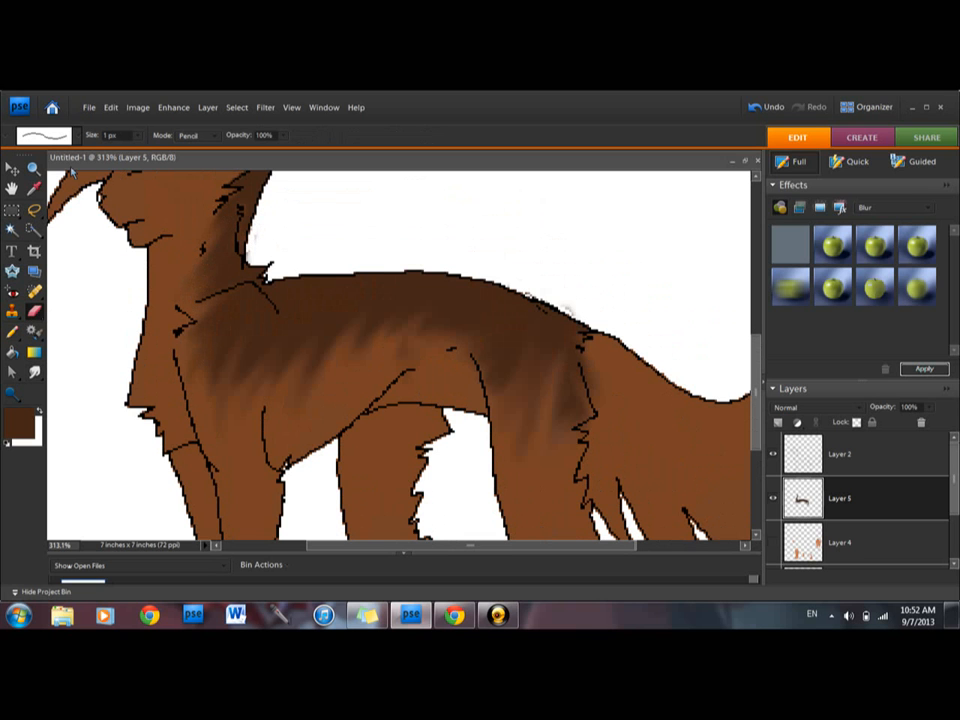
- View the whole cat and show Layer 4 to check the light markings together with the dark back marking
left_click(35, 168)
left_click(34, 136)
left_click(346, 443)
left_click(364, 457)
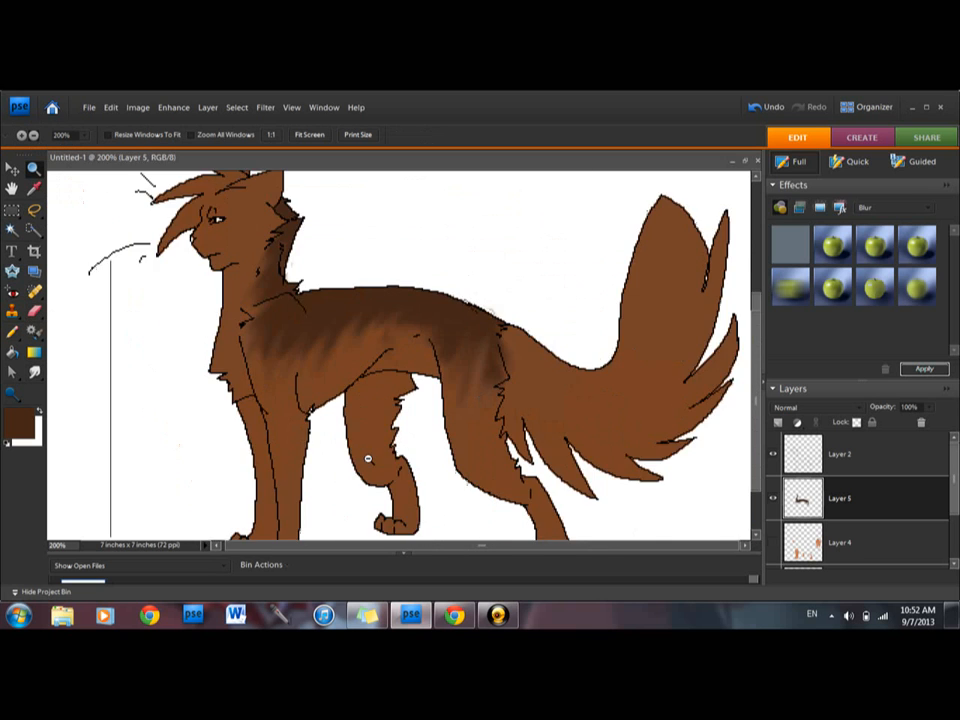
left_click(376, 450)
left_click(391, 440)
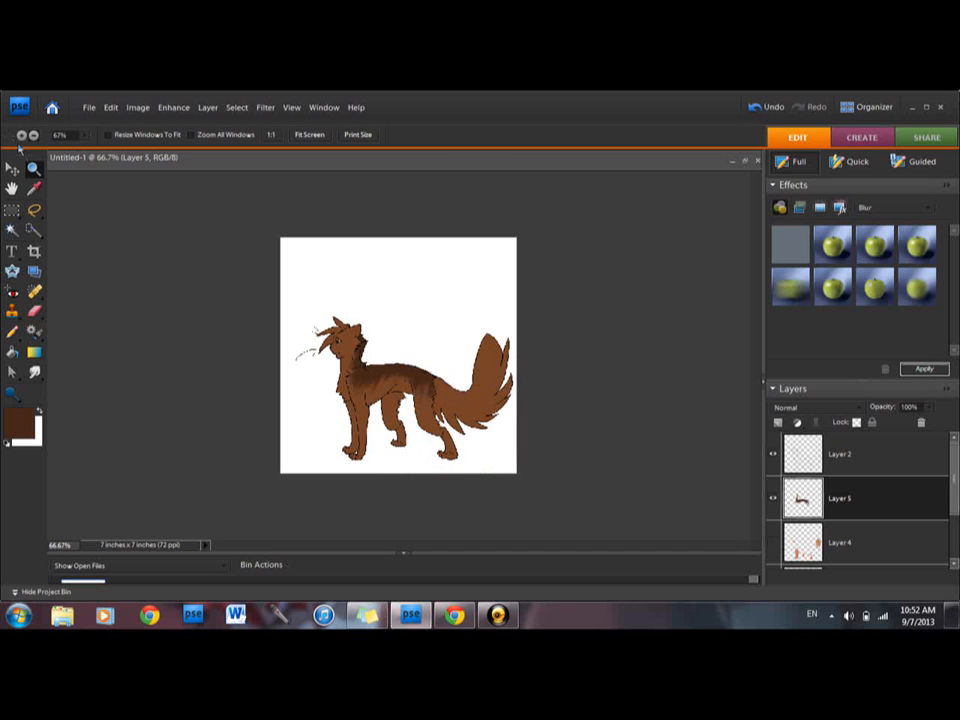
left_click(21, 137)
left_click_drag(314, 338, 615, 533)
left_click(773, 542)
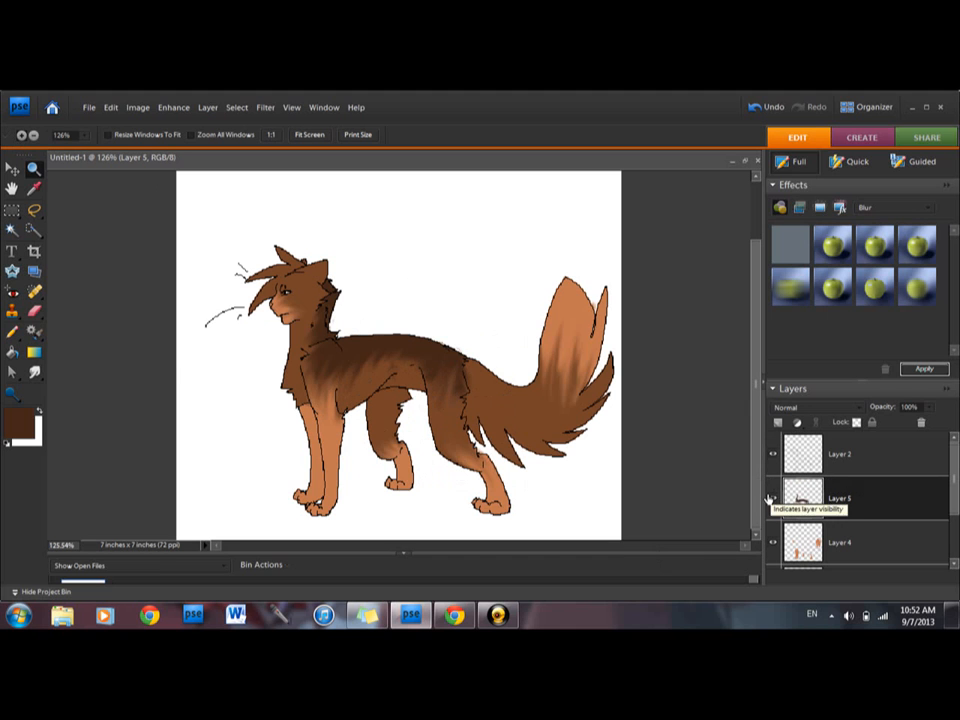
- Hide Layer 5 and Layer 4 and add a new layer for another set of markings
left_click(772, 499)
left_click(772, 543)
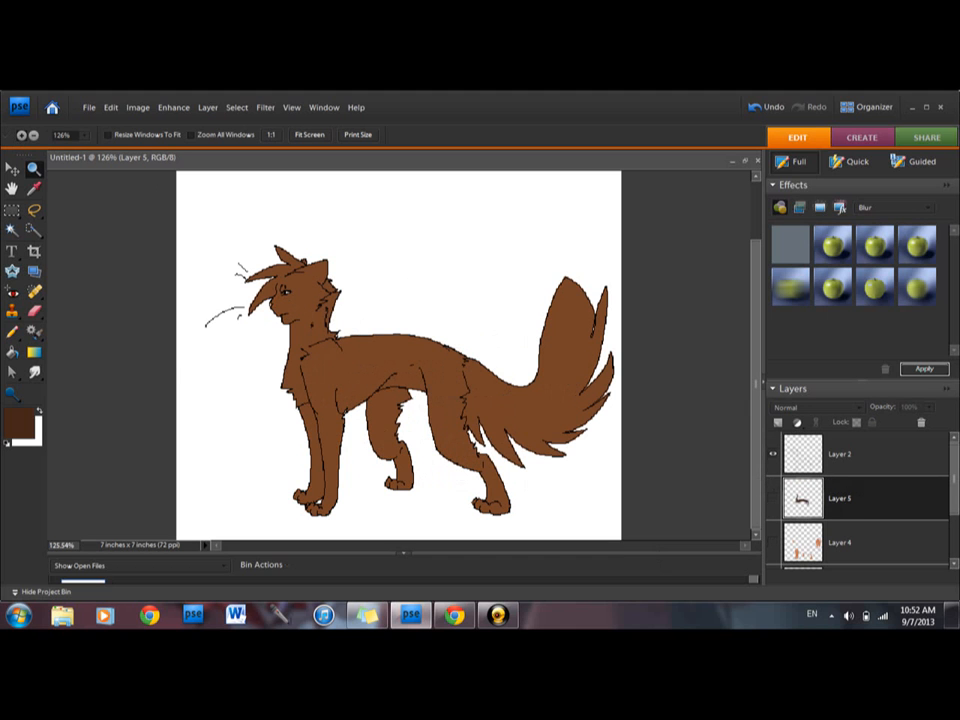
left_click(779, 422)
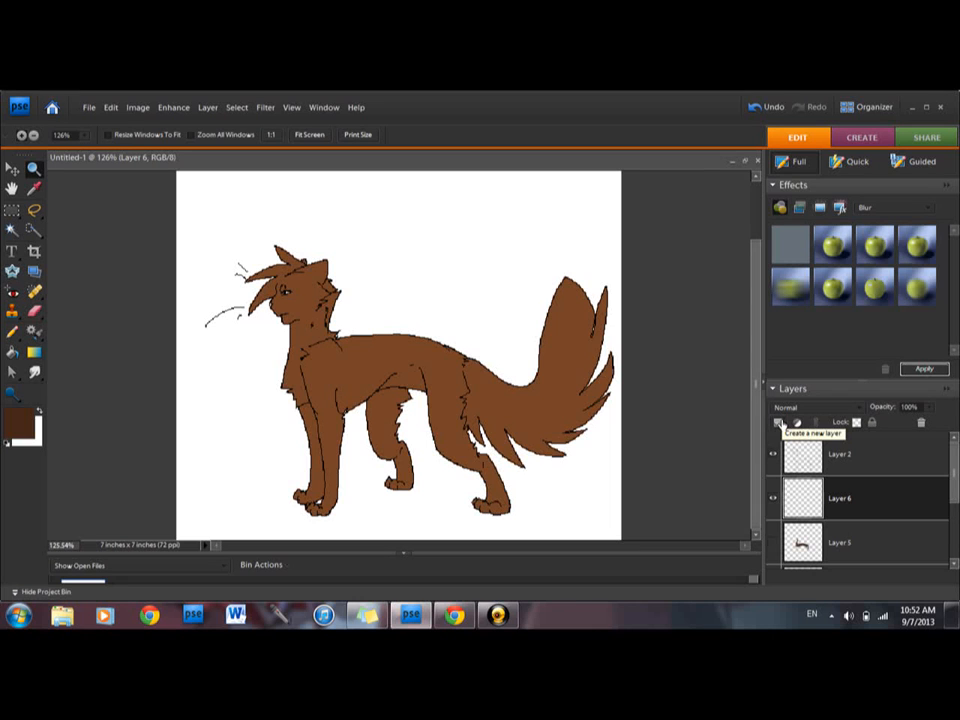
- Draw two feathered dark brown marks with a small spot between them on the blank canvas above the cat's back with the 1 px Pencil
left_click_drag(242, 236, 574, 508)
left_click_drag(186, 204, 512, 470)
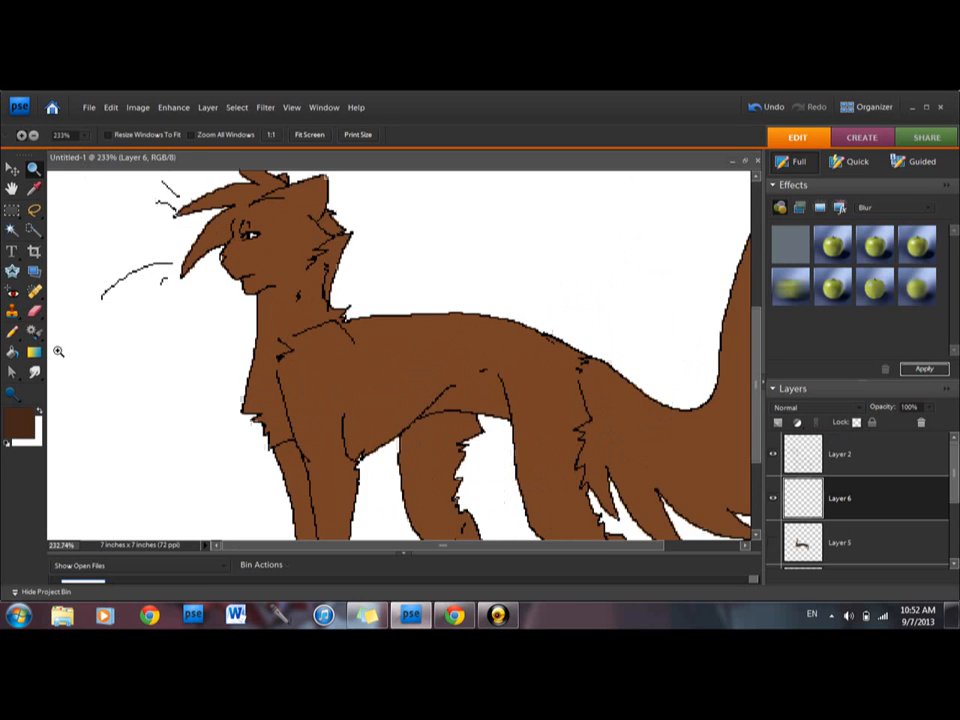
left_click(14, 330)
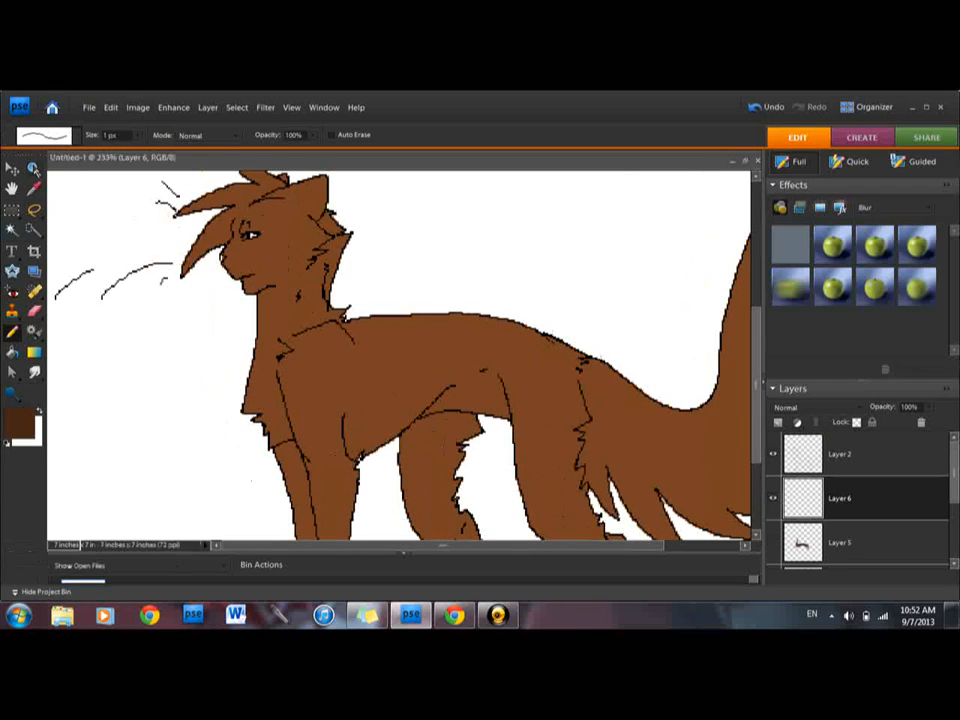
left_click(36, 166)
left_click_drag(756, 364, 757, 322)
mouse_move(163, 232)
left_mouse_down()
mouse_move(362, 446)
mouse_move(579, 469)
mouse_move(743, 453)
left_mouse_up()
key("n")
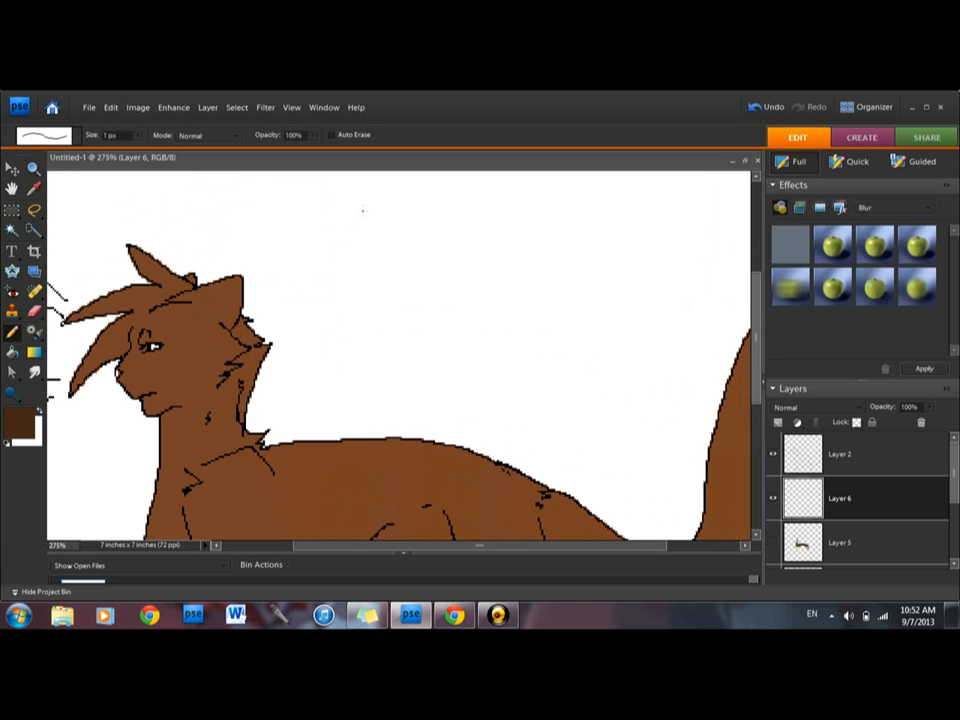
mouse_move(352, 237)
left_mouse_down()
mouse_move(360, 262)
mouse_move(354, 240)
mouse_move(366, 262)
mouse_move(390, 268)
left_mouse_up()
mouse_move(414, 266)
left_mouse_down()
mouse_move(438, 205)
mouse_move(430, 228)
left_mouse_up()
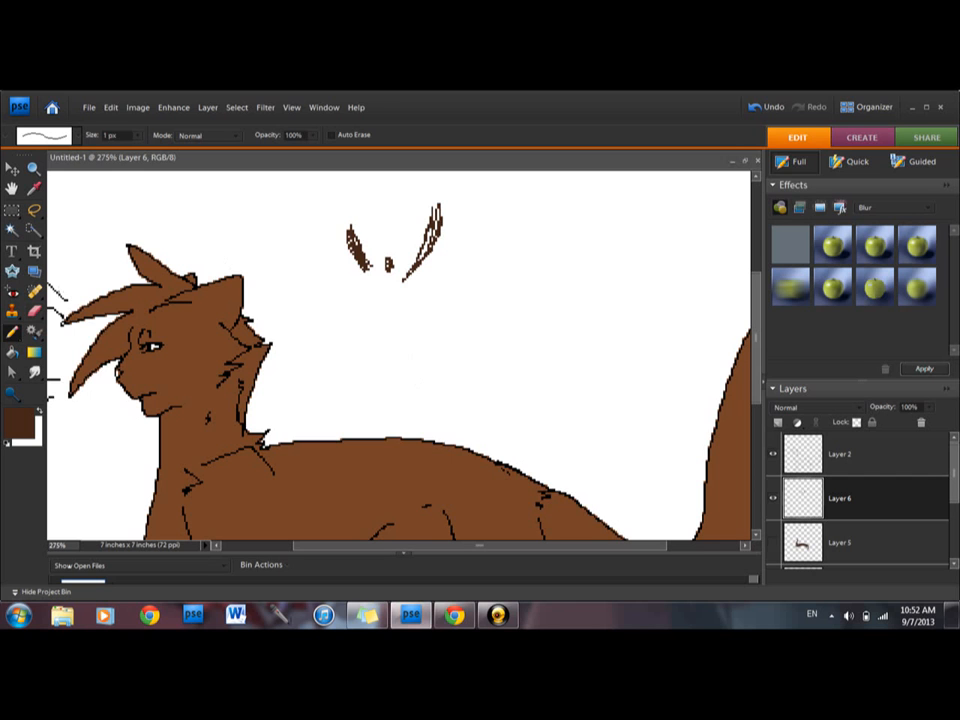
- Erase the sample marks from the blank canvas above the cat's back with a 22 px eraser
key("e")
left_click(139, 136)
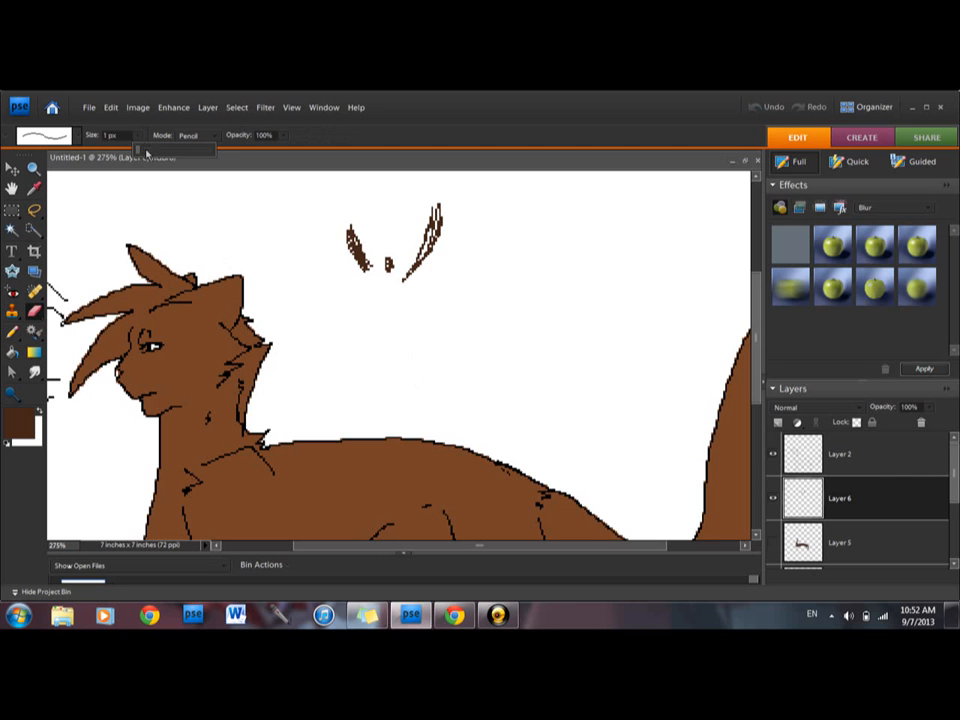
left_click(151, 151)
mouse_move(352, 226)
left_mouse_down()
mouse_move(391, 305)
mouse_move(376, 238)
mouse_move(460, 189)
mouse_move(432, 236)
left_mouse_up()
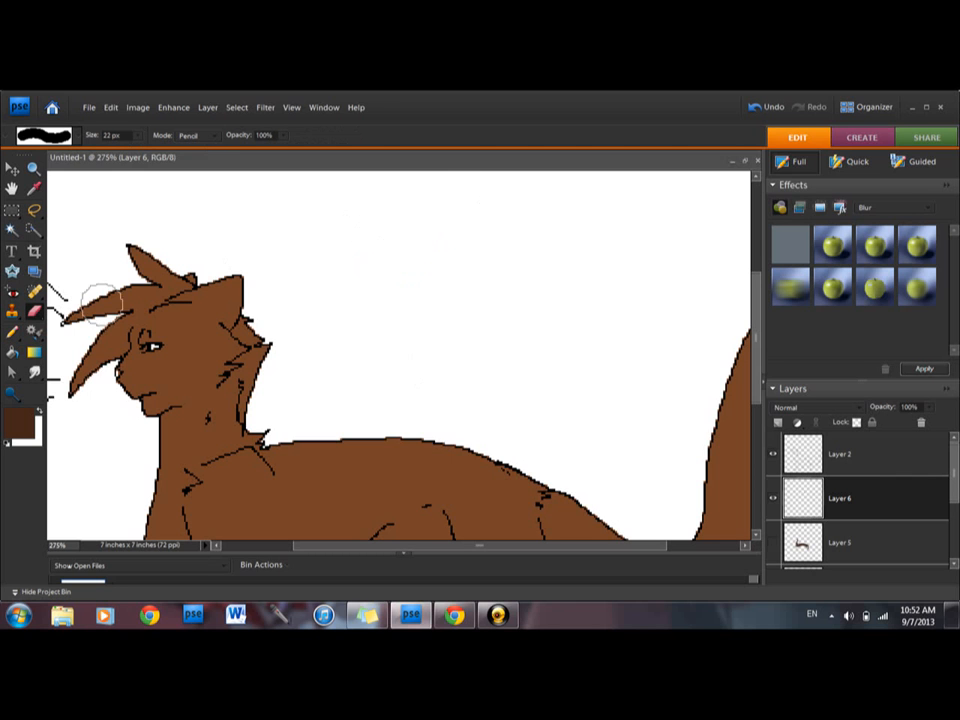
- Draw dark brown boundary lines with the 1 px Pencil on the forehead, down the back of the neck and along the cat's back
left_click(12, 332)
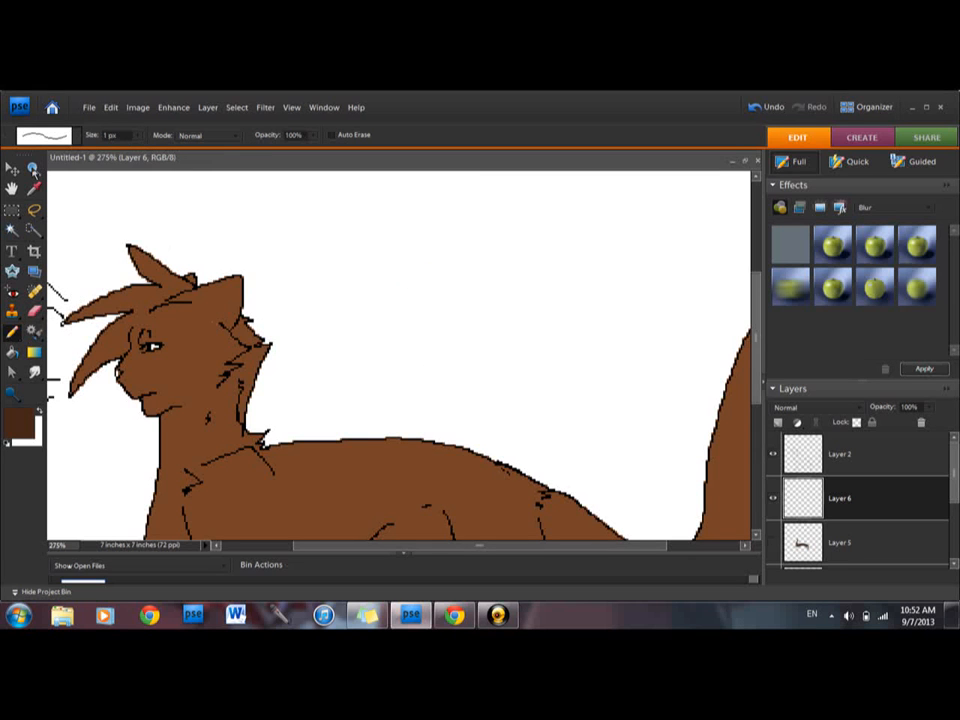
left_click(33, 168)
scroll(405, 548, "left", 2)
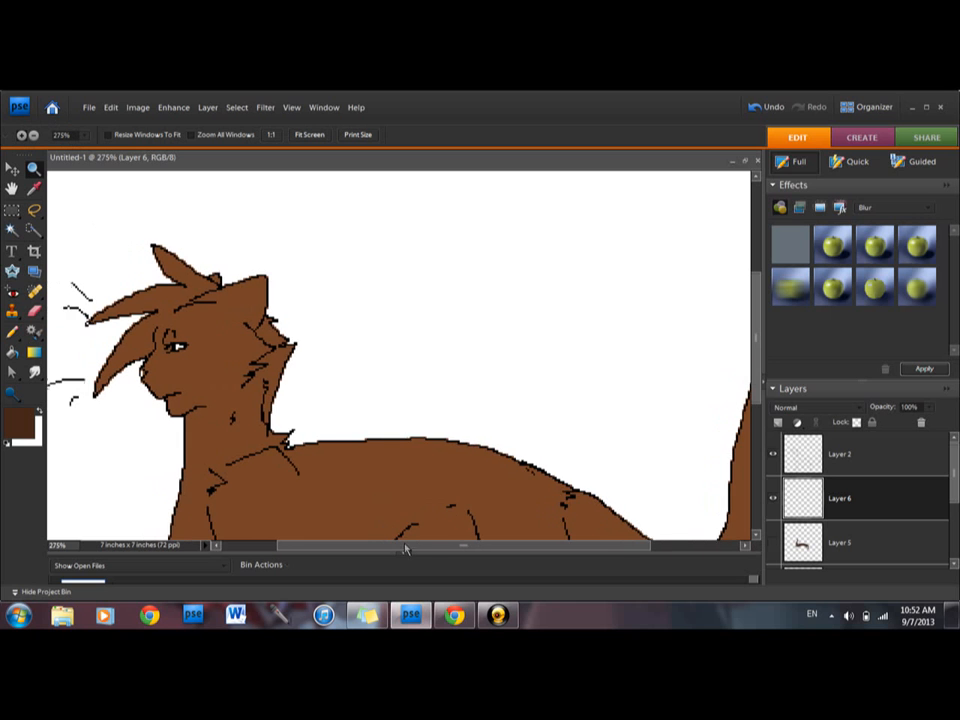
left_click_drag(757, 333, 771, 358)
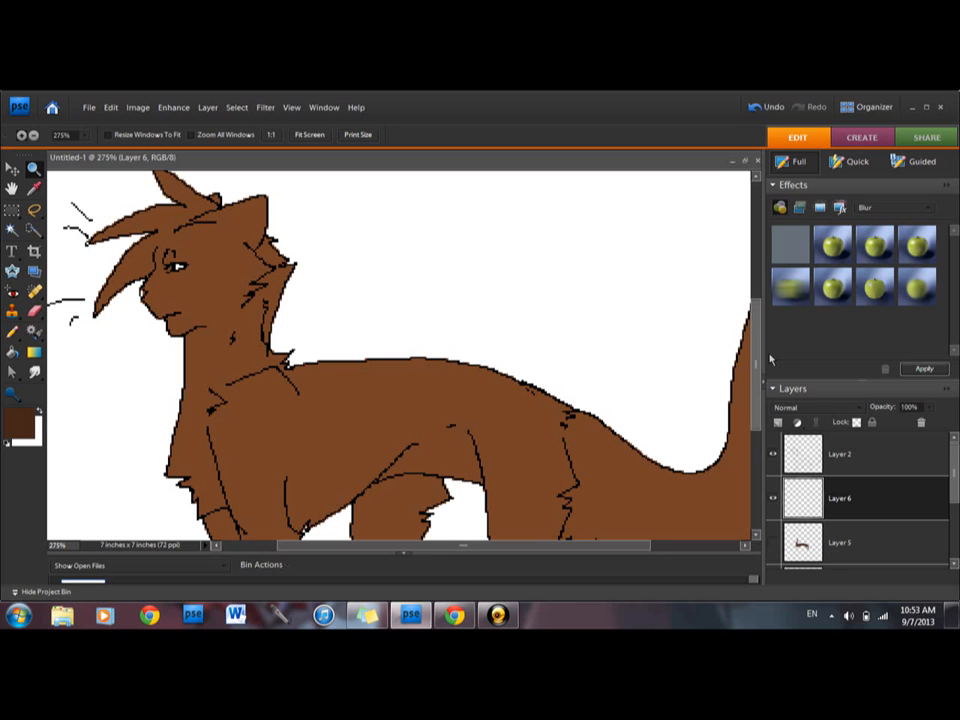
left_click_drag(355, 395, 70, 182)
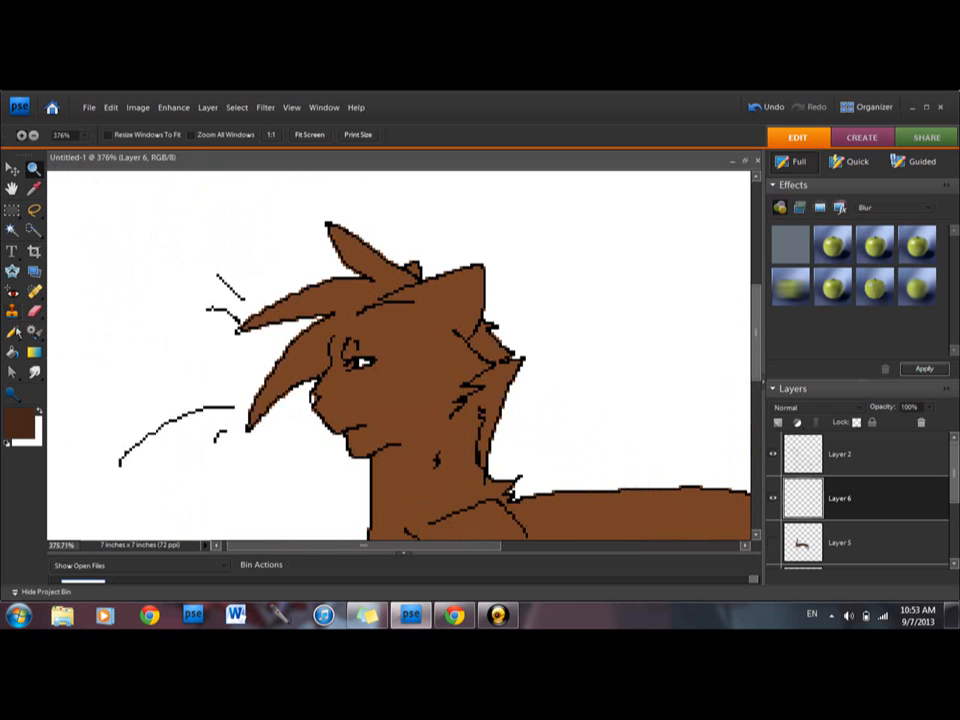
left_click(13, 332)
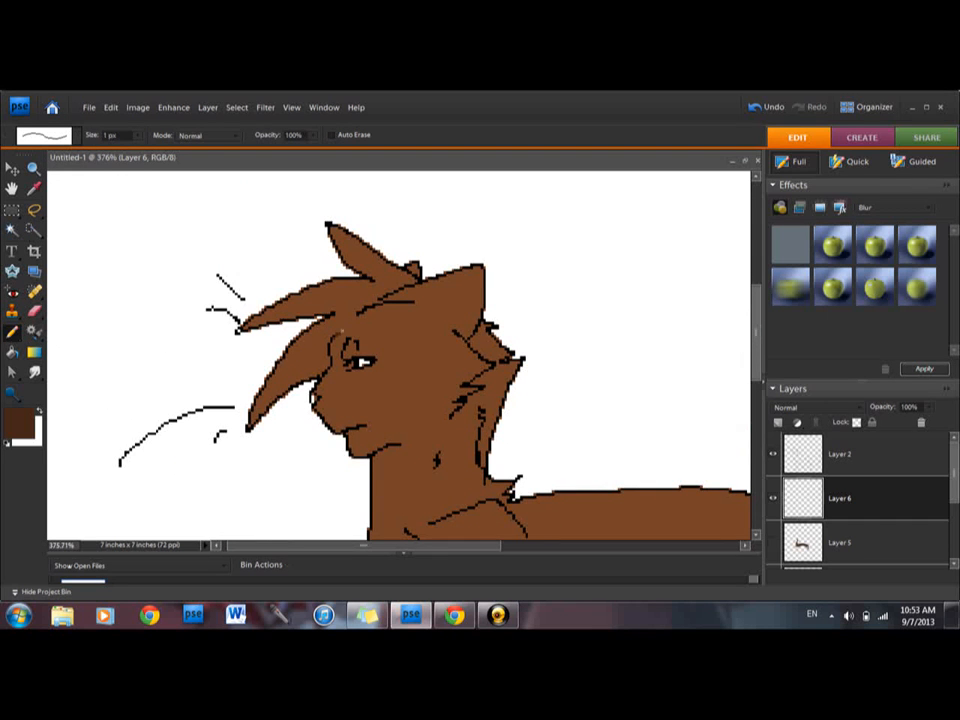
scroll(569, 247, "down", 4)
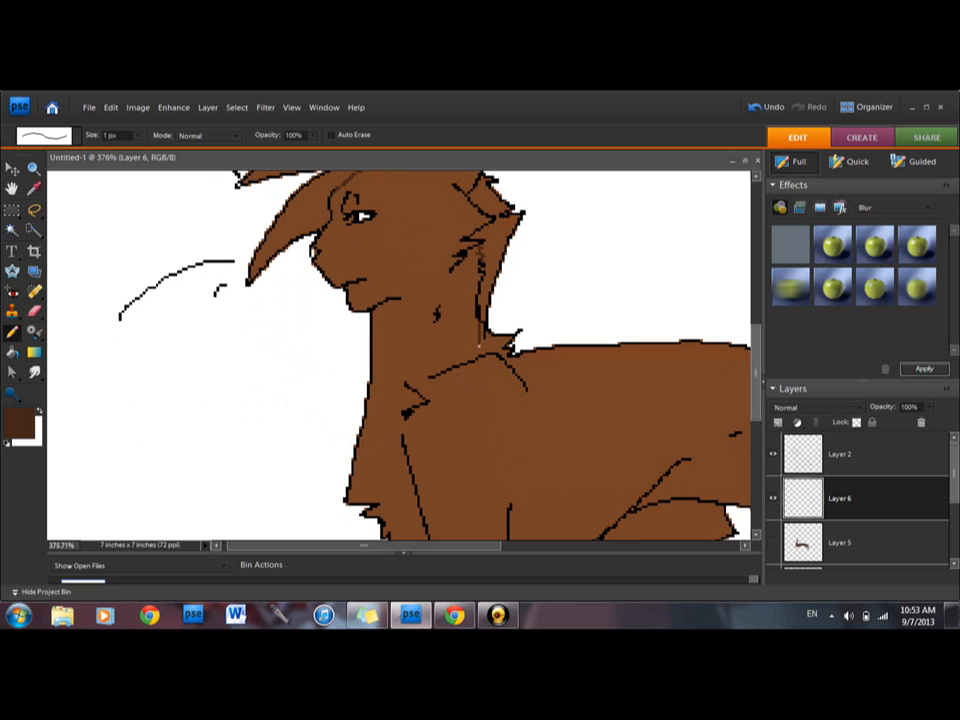
left_click_drag(479, 346, 480, 353)
mouse_move(508, 551)
left_mouse_down()
mouse_move(487, 554)
mouse_move(600, 554)
left_mouse_up()
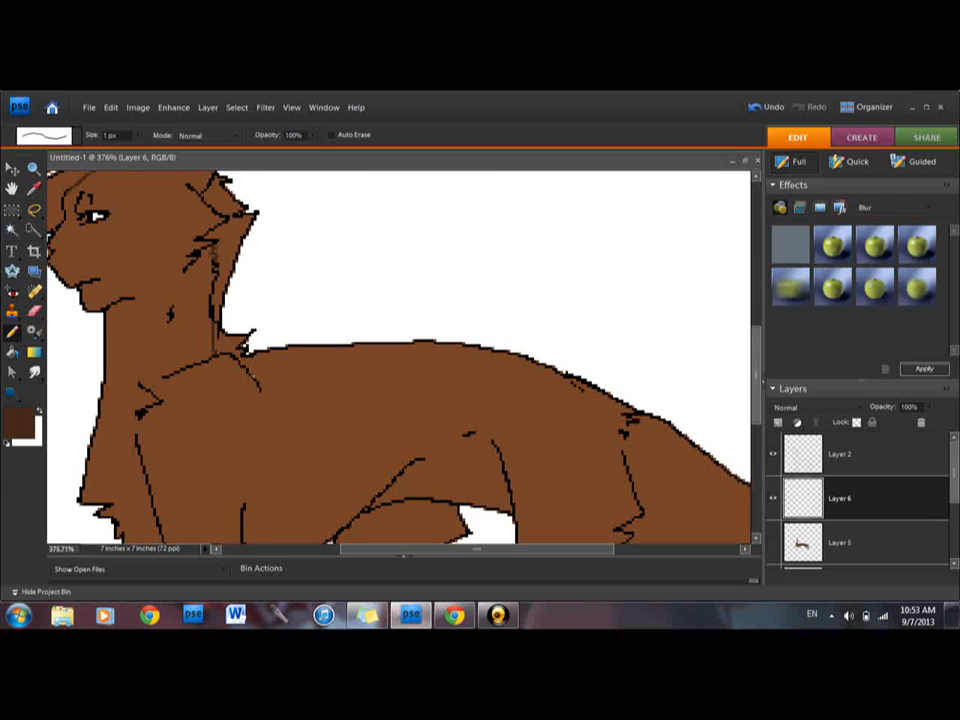
mouse_move(253, 376)
left_mouse_down()
mouse_move(375, 366)
mouse_move(499, 373)
mouse_move(625, 430)
left_mouse_up()
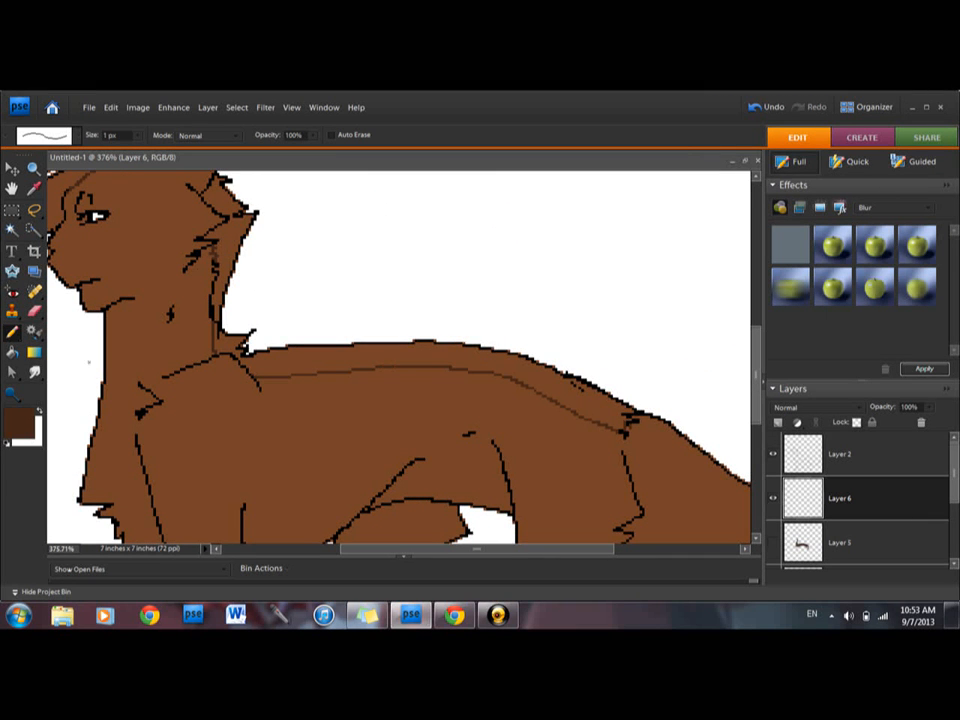
- Fill the back stripe, the fur behind the neck and the hair tufts on the head with dark brown
left_click(12, 352)
left_click(281, 358)
left_click(229, 258)
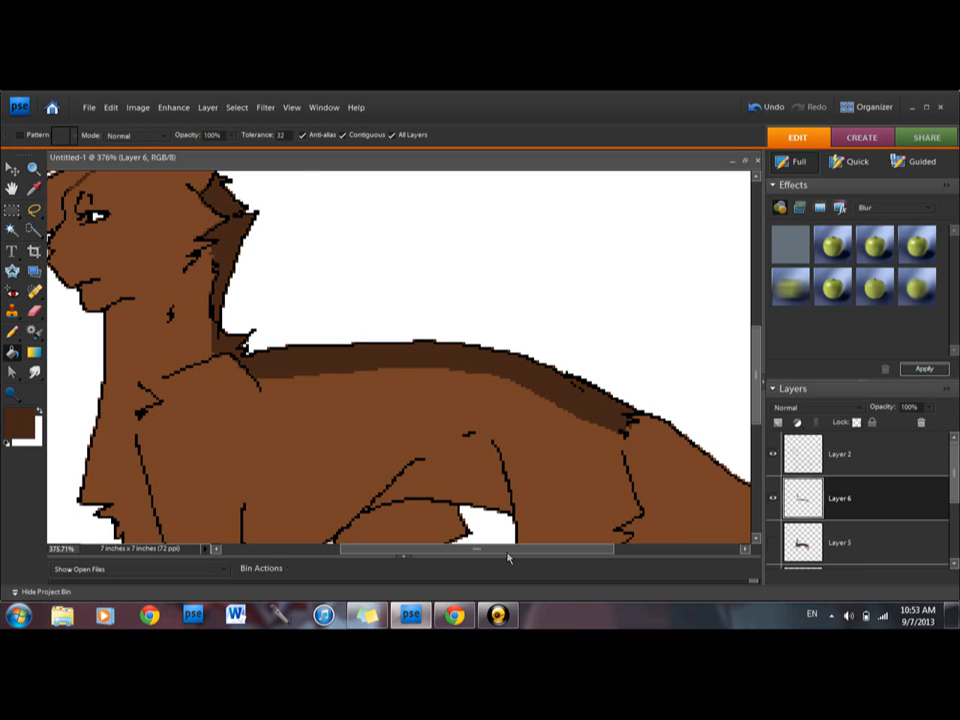
left_click_drag(490, 552, 400, 553)
left_click(243, 205)
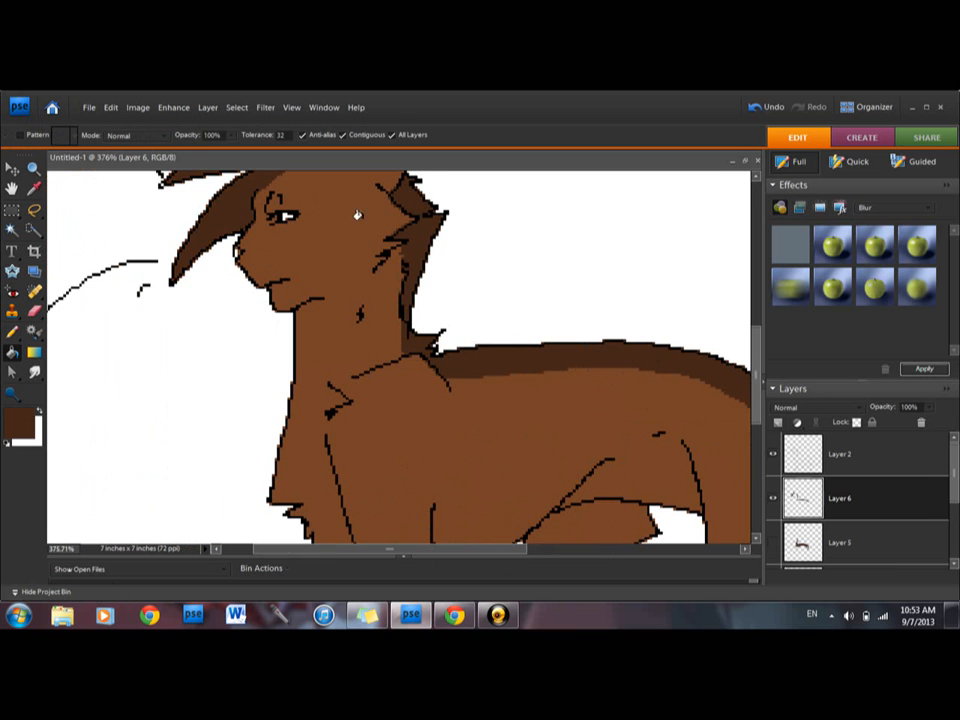
left_click_drag(757, 382, 757, 344)
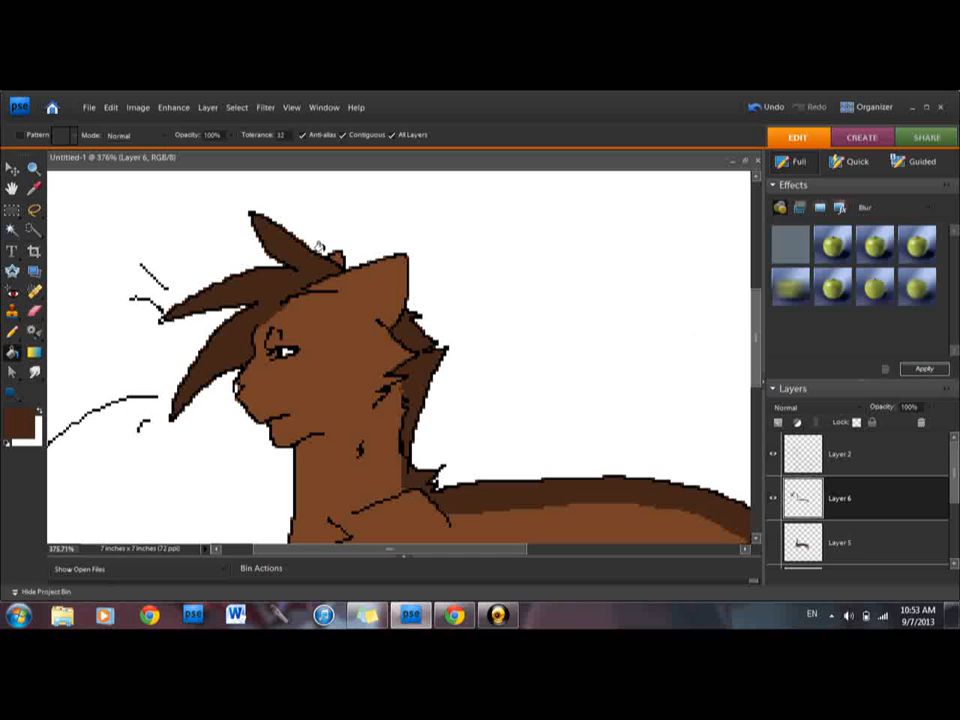
- Draw a line across the base of the ear with the Pencil and fill the ear with dark brown
left_click(34, 291)
key("n")
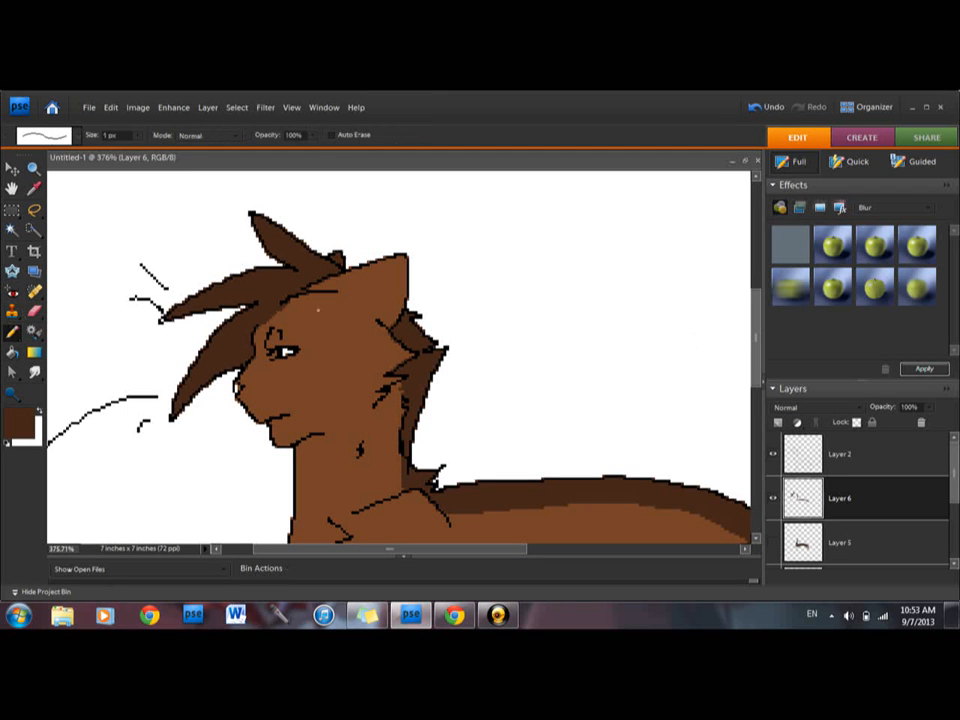
left_click_drag(330, 290, 365, 307)
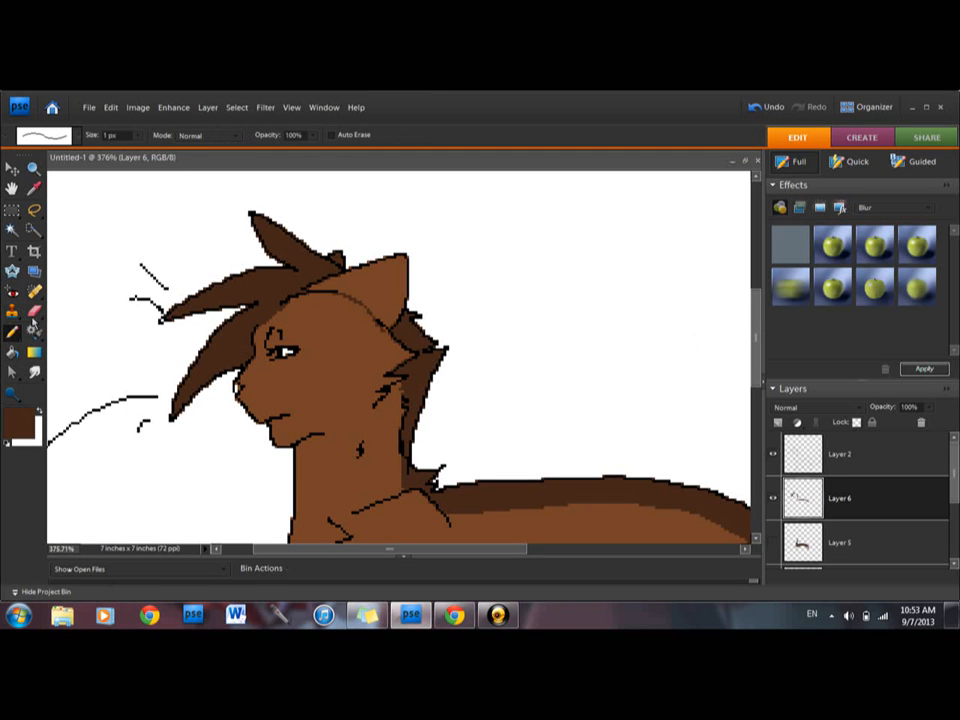
left_click(12, 352)
left_click(370, 292)
- Try thin crossed pencil stripes on the cat's cheek and undo them
key("n")
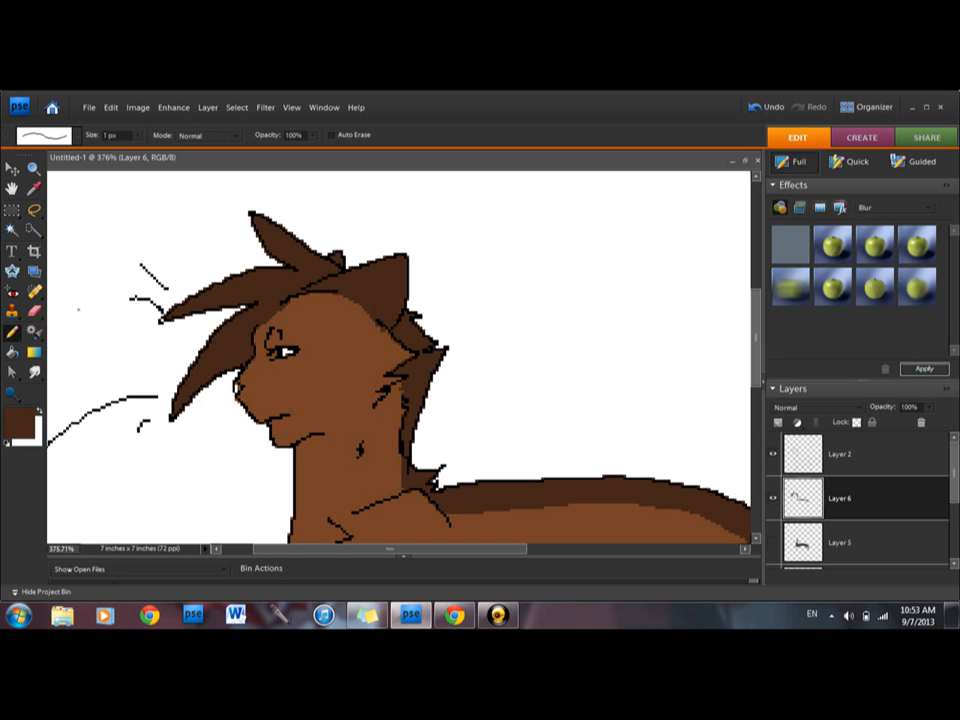
scroll(745, 338, "down", 4)
scroll(745, 338, "up", 1)
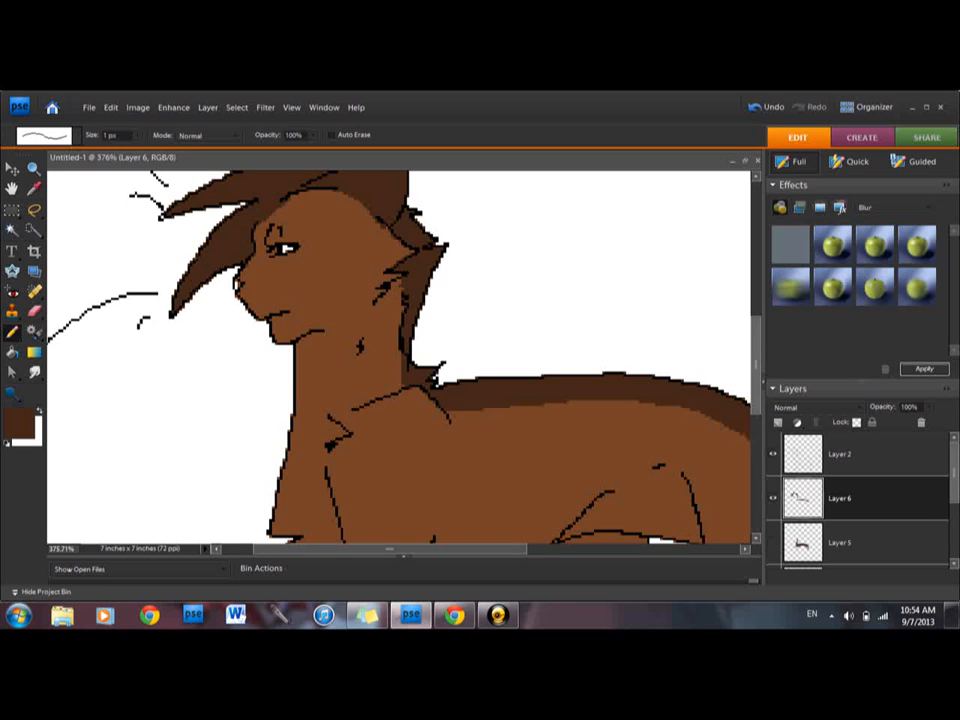
mouse_move(297, 295)
left_mouse_down()
mouse_move(328, 213)
mouse_move(335, 291)
left_mouse_up()
left_click_drag(302, 227, 344, 299)
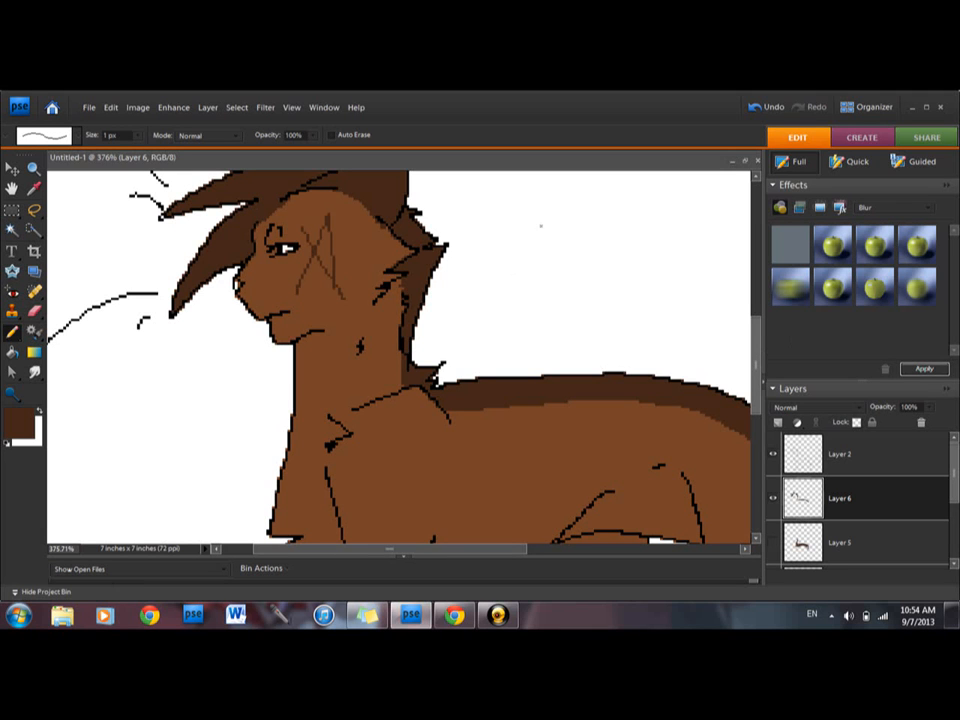
left_click(768, 108)
left_click(768, 108)
- Try a thick star-shaped dark brown mark on the cheek and erase it
mouse_move(325, 242)
left_mouse_down()
mouse_move(349, 281)
mouse_move(325, 236)
mouse_move(357, 228)
left_mouse_up()
left_click_drag(357, 228, 328, 274)
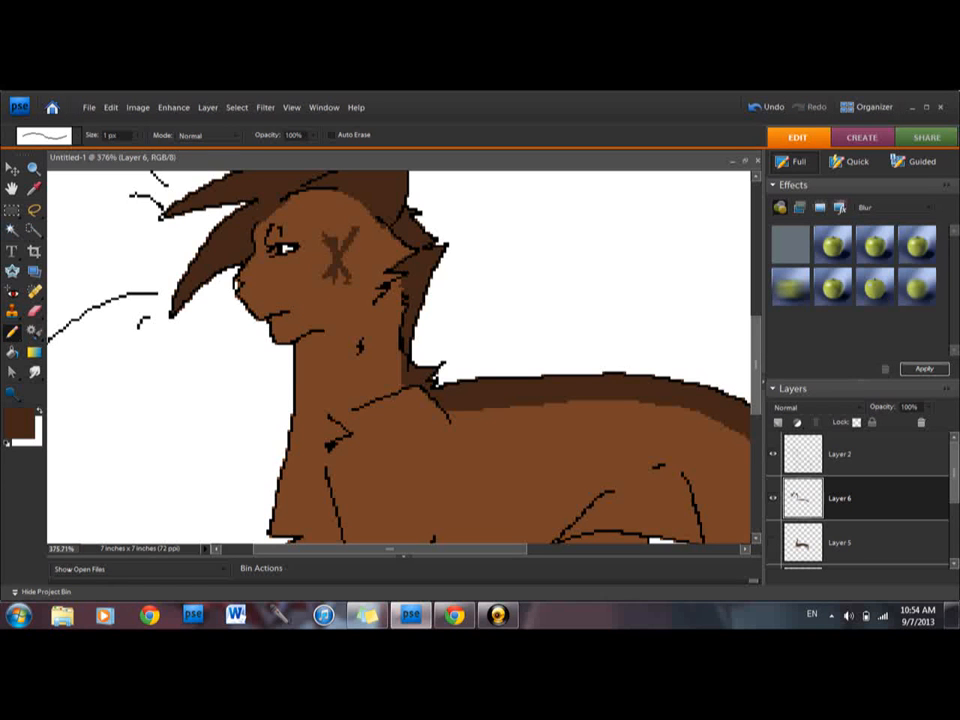
mouse_move(305, 269)
left_mouse_down()
mouse_move(380, 247)
mouse_move(316, 259)
left_mouse_up()
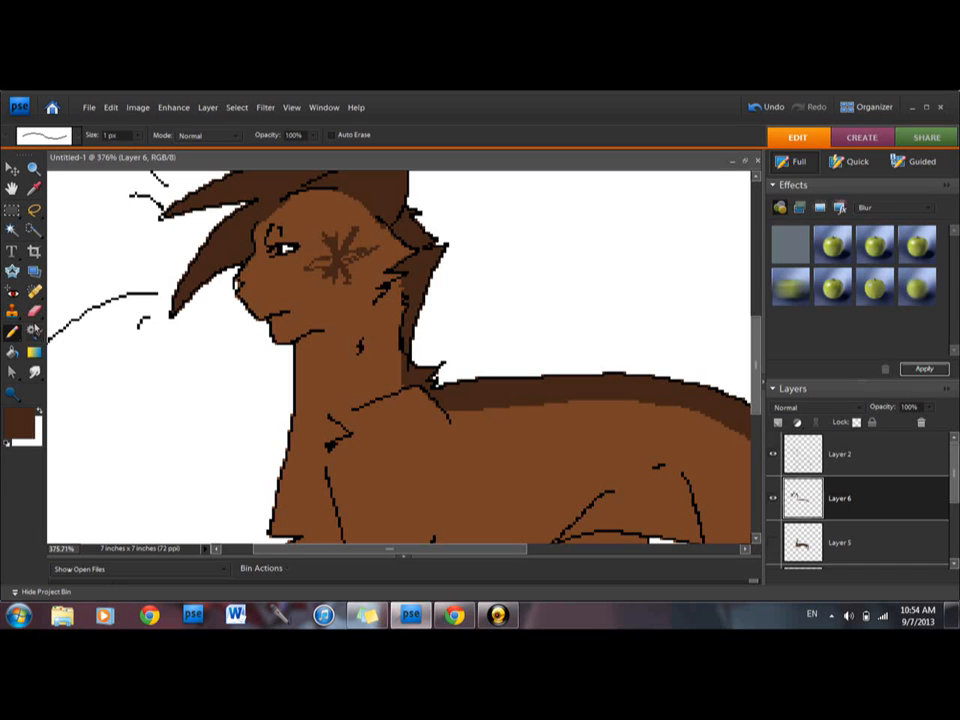
key("e")
left_click_drag(336, 279, 337, 255)
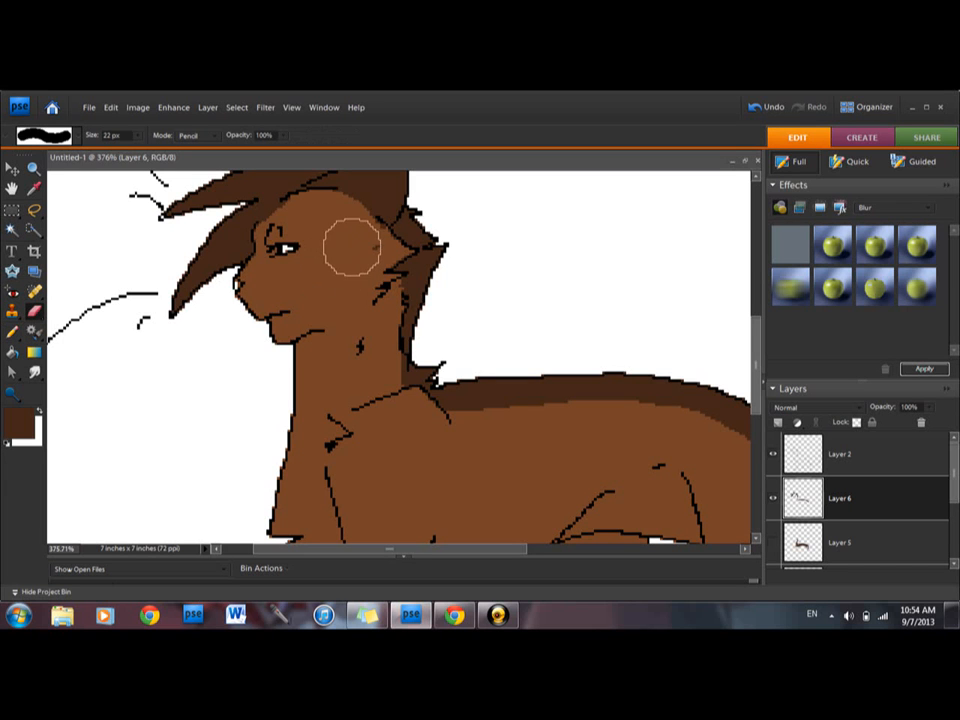
- Try sketching angular stripe shapes on the blank canvas above the back and undo them
left_click(12, 331)
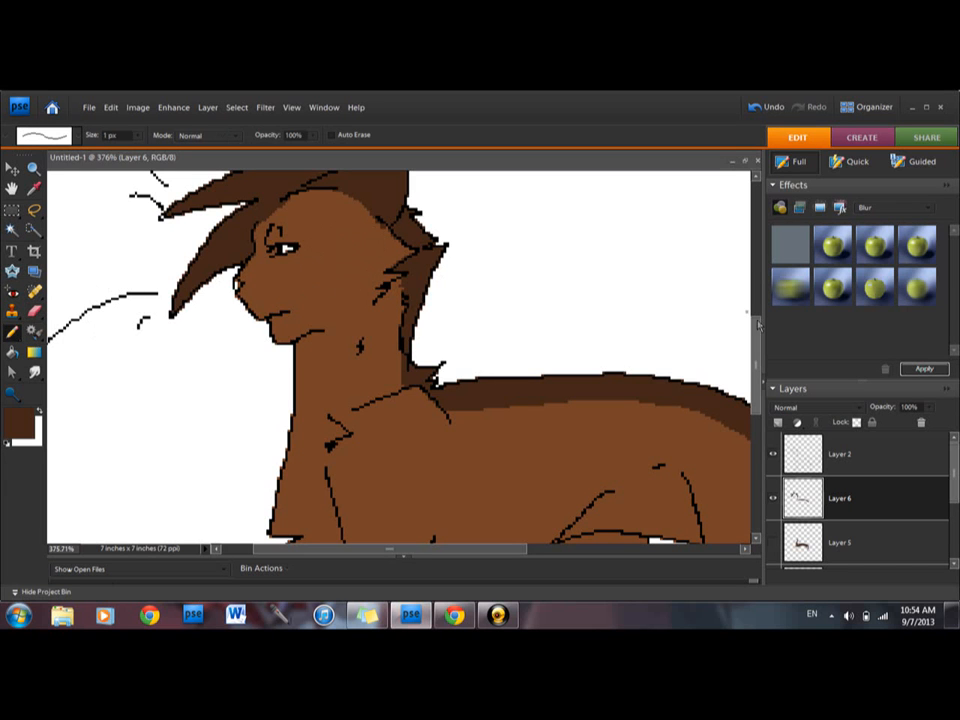
left_click_drag(764, 343, 761, 371)
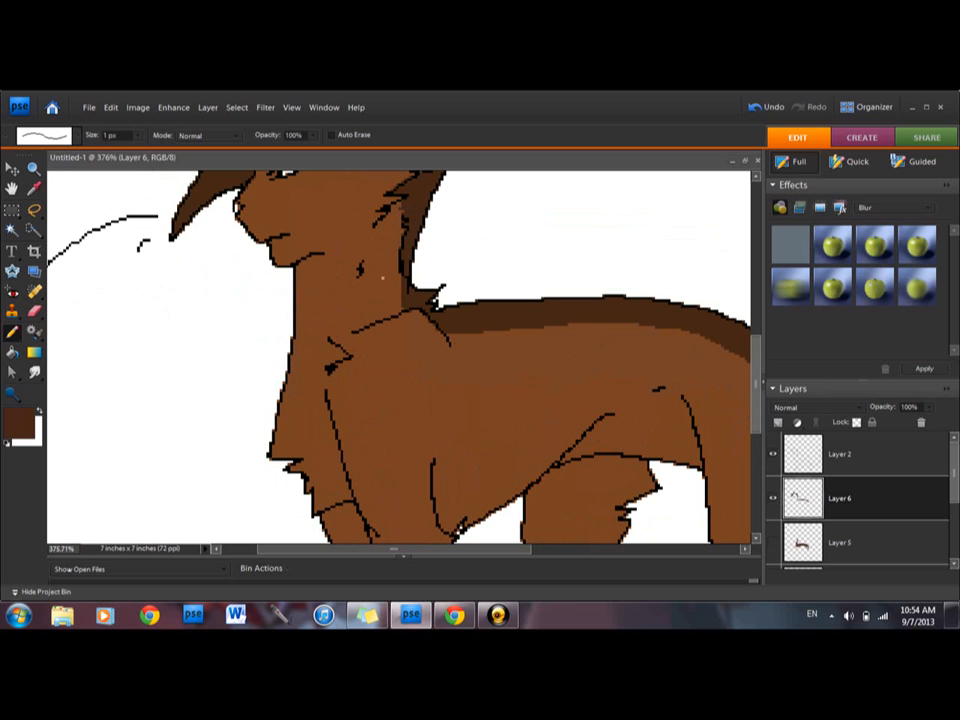
mouse_move(497, 193)
left_mouse_down()
mouse_move(509, 228)
mouse_move(460, 292)
left_mouse_up()
left_click_drag(537, 190, 470, 285)
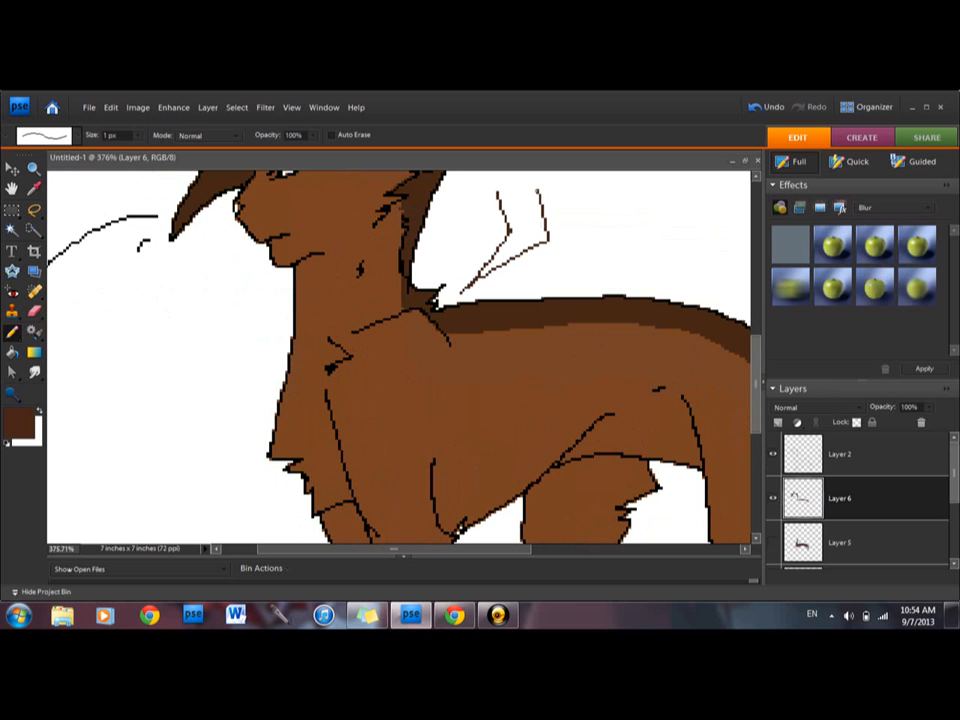
mouse_move(602, 197)
left_mouse_down()
mouse_move(600, 257)
mouse_move(603, 198)
left_mouse_up()
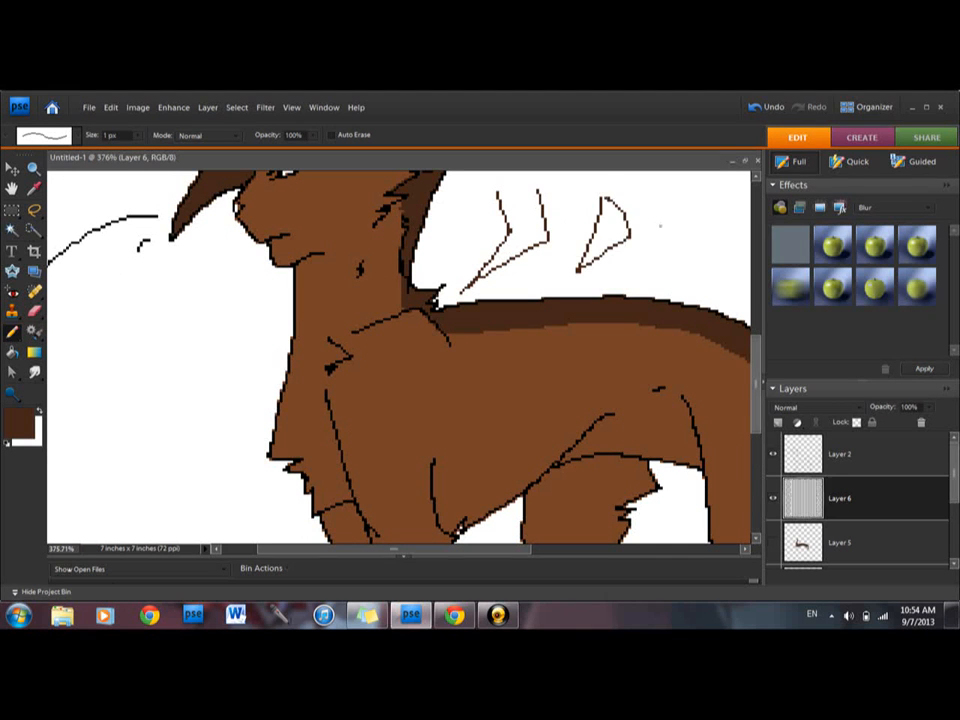
mouse_move(663, 197)
left_mouse_down()
mouse_move(691, 237)
mouse_move(638, 290)
left_mouse_up()
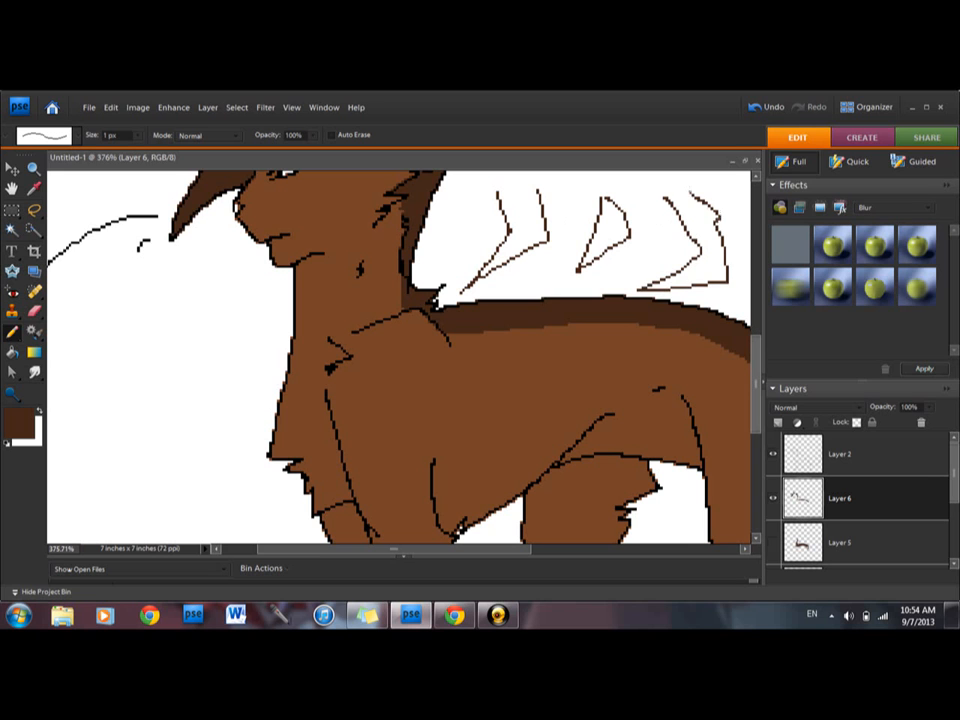
left_click(767, 110)
left_click(763, 111)
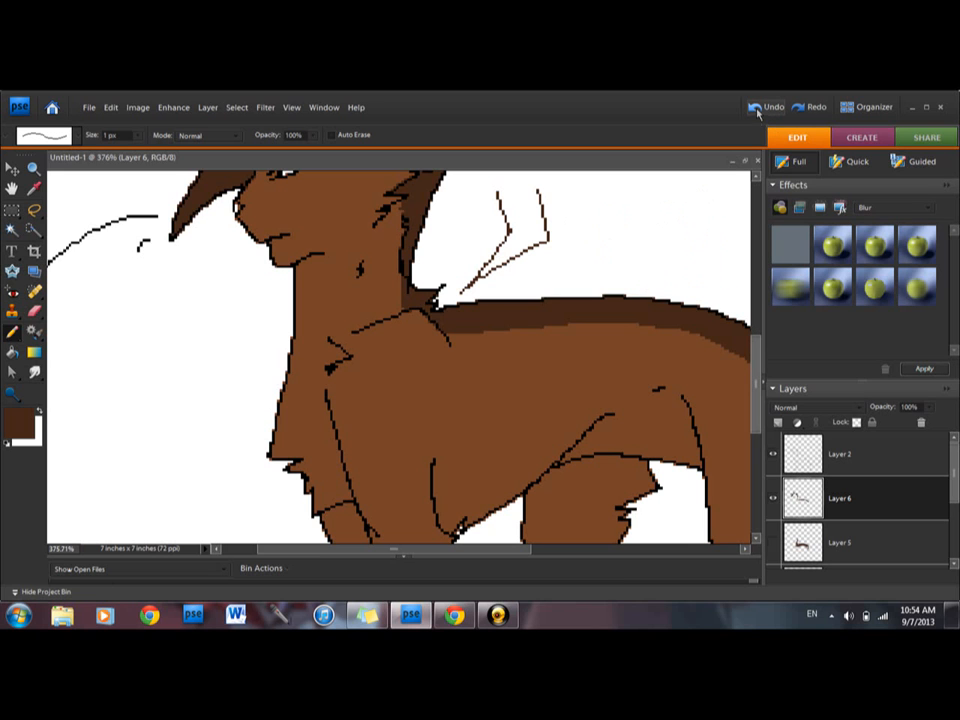
left_click(764, 110)
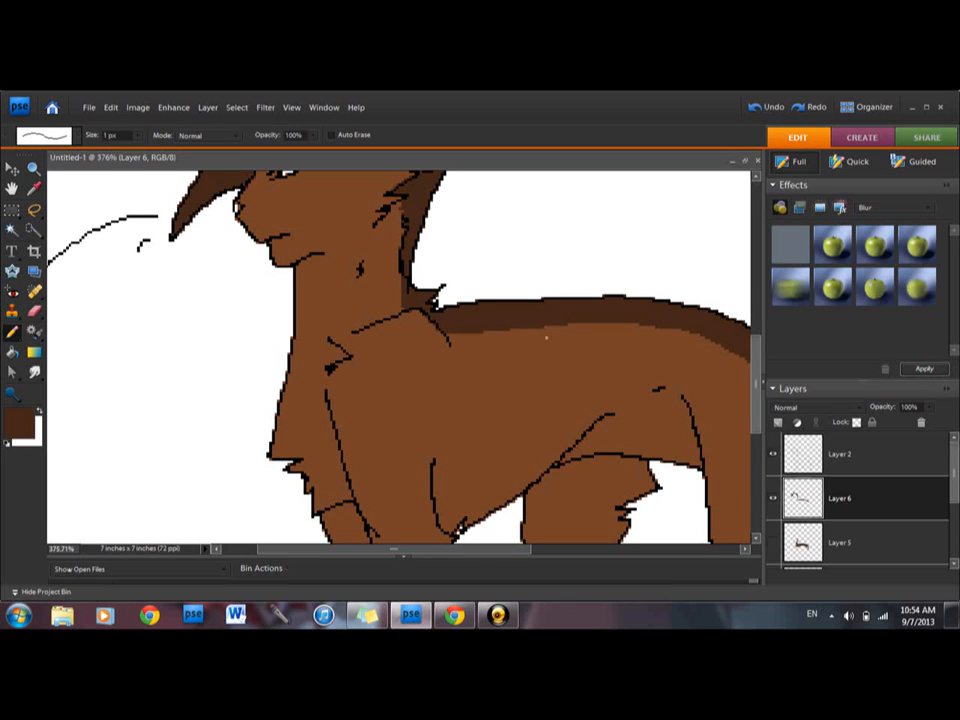
- Draw a tapering dark brown stripe down the flank, and outline and fill a curved stripe across the neck
mouse_move(560, 311)
left_mouse_down()
mouse_move(565, 363)
mouse_move(546, 454)
mouse_move(559, 399)
mouse_move(562, 311)
mouse_move(531, 468)
mouse_move(562, 330)
mouse_move(553, 403)
mouse_move(559, 368)
left_mouse_up()
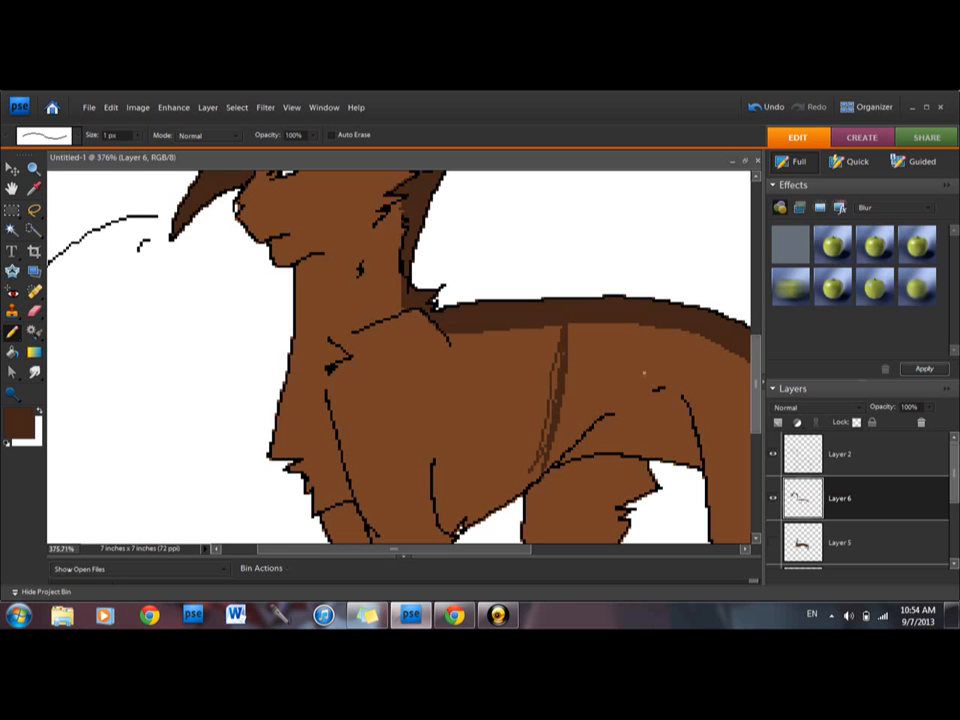
mouse_move(517, 549)
left_mouse_down()
mouse_move(531, 553)
mouse_move(510, 555)
left_mouse_up()
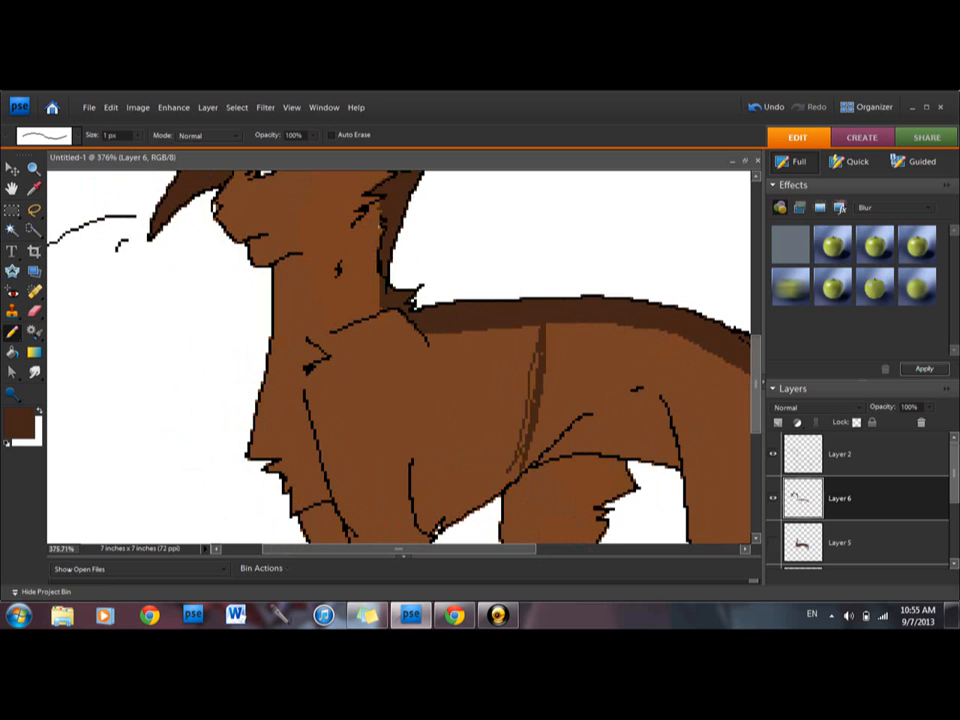
mouse_move(380, 228)
left_mouse_down()
mouse_move(346, 284)
mouse_move(296, 297)
mouse_move(366, 297)
left_mouse_up()
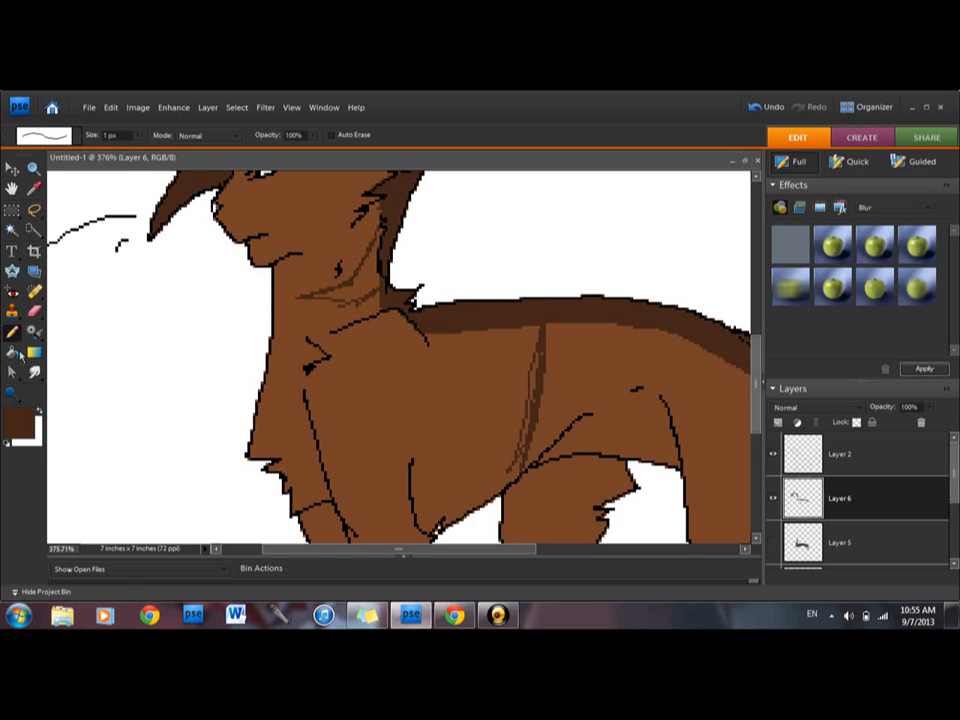
key("k")
left_click(345, 287)
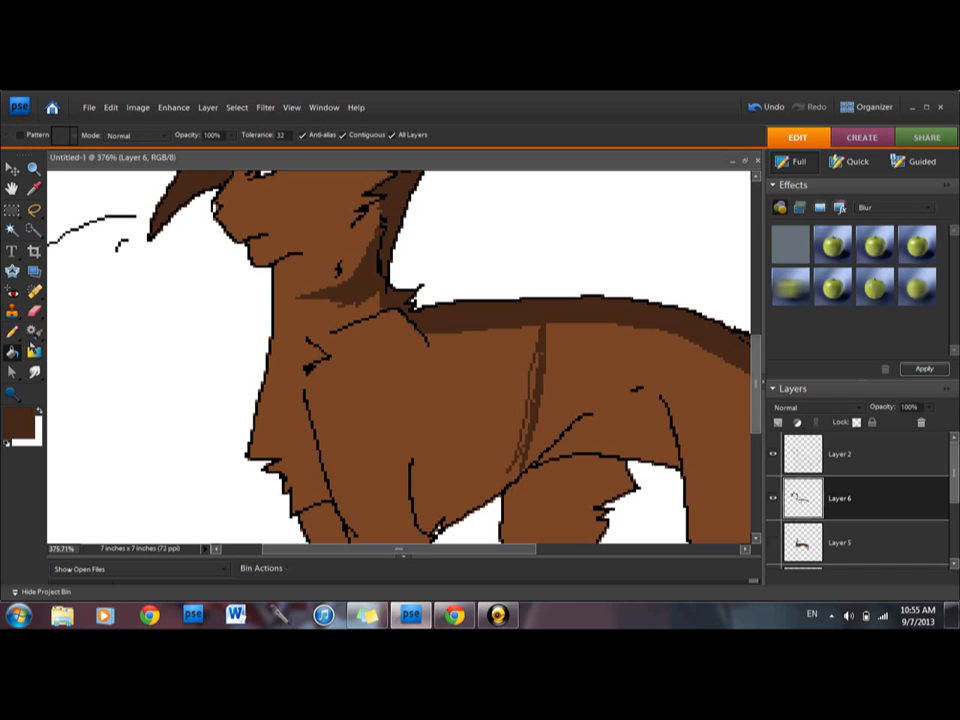
- Add a small dark brown patch on the throat and more pencil shading at the upper back of the neck
key("n")
mouse_move(300, 284)
left_mouse_down()
mouse_move(314, 276)
mouse_move(299, 285)
left_mouse_up()
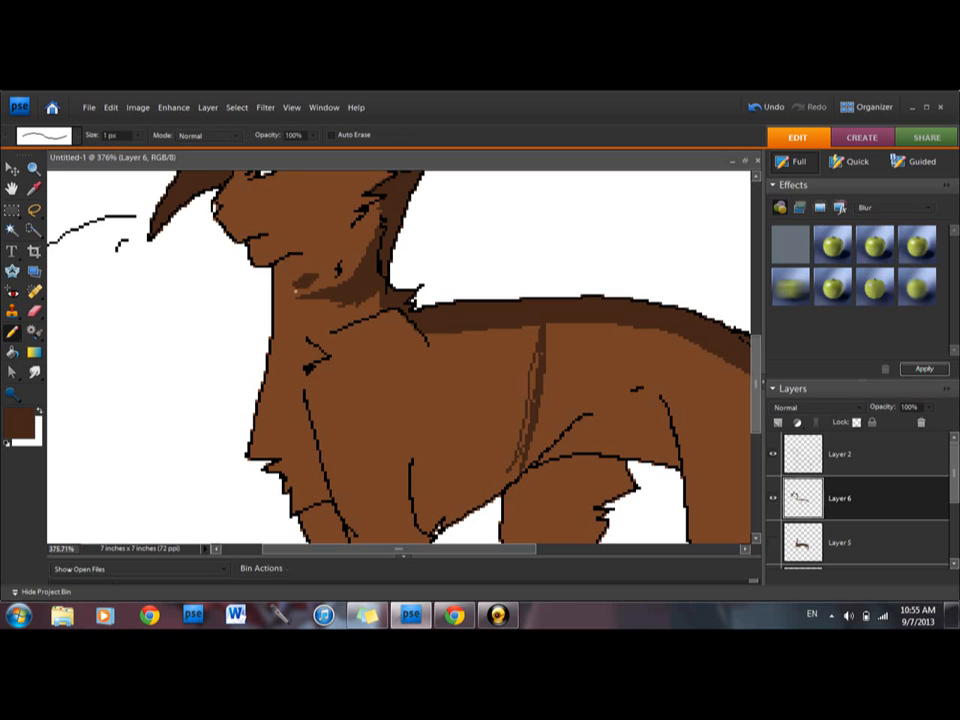
mouse_move(375, 226)
left_mouse_down()
mouse_move(365, 237)
mouse_move(376, 224)
left_mouse_up()
- Outline a broad curved stripe around the front of the shoulder and fill it with dark brown
scroll(750, 397, "up", 2)
scroll(745, 397, "down", 3)
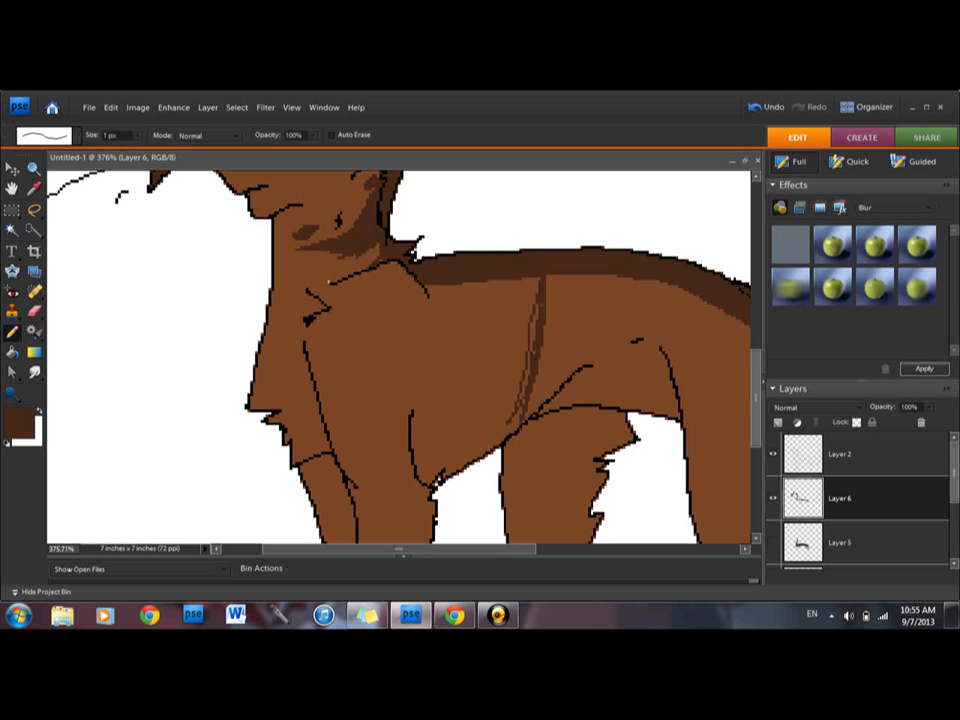
left_click_drag(329, 282, 318, 291)
mouse_move(360, 490)
left_mouse_down()
mouse_move(397, 414)
mouse_move(380, 472)
mouse_move(357, 459)
mouse_move(331, 370)
mouse_move(351, 316)
mouse_move(371, 340)
mouse_move(368, 295)
mouse_move(415, 288)
left_mouse_up()
left_click(12, 352)
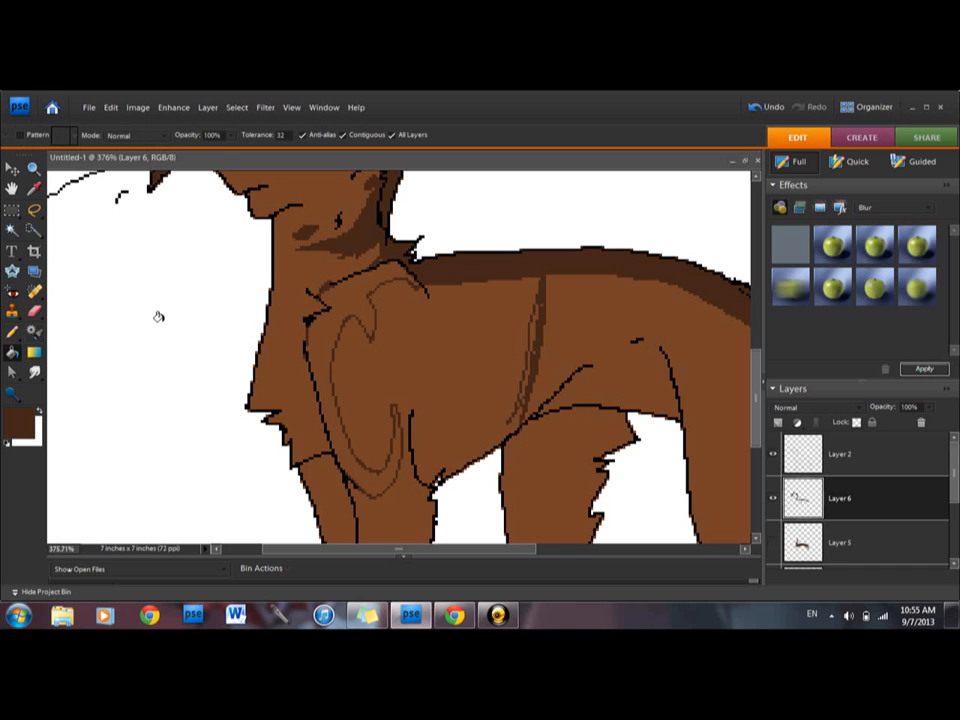
left_click(322, 360)
- Outline a zigzag marking inside the curved shoulder stripe and fill it with dark brown
left_click(12, 333)
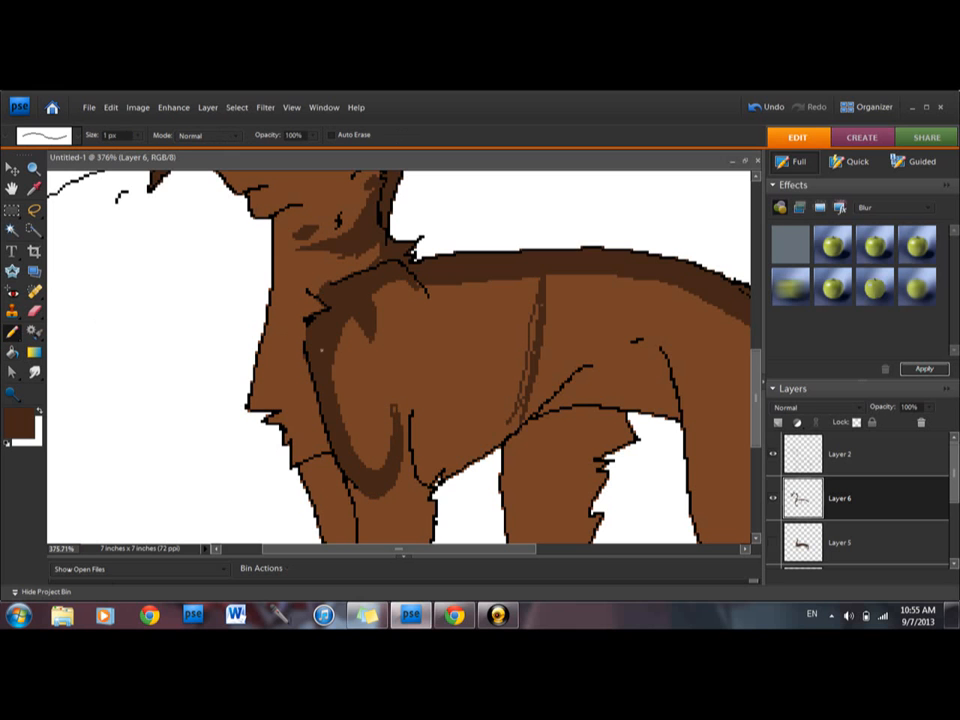
mouse_move(350, 348)
left_mouse_down()
mouse_move(348, 416)
mouse_move(367, 375)
mouse_move(406, 382)
mouse_move(403, 342)
mouse_move(361, 339)
mouse_move(350, 370)
mouse_move(375, 426)
mouse_move(389, 376)
mouse_move(417, 401)
mouse_move(398, 343)
mouse_move(375, 375)
left_mouse_up()
left_click(760, 110)
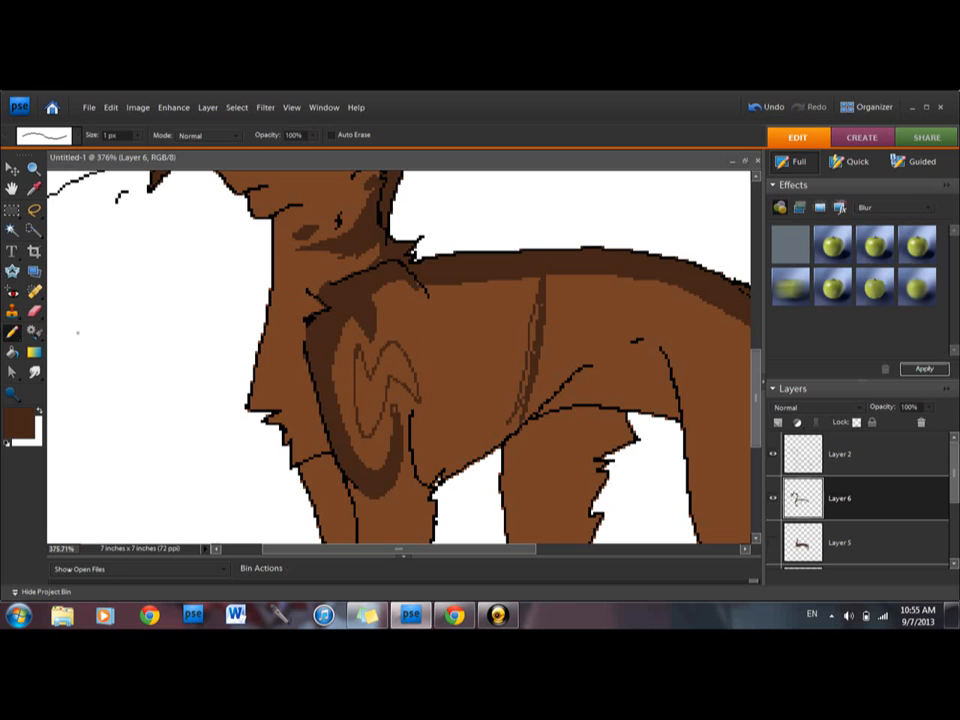
key("k")
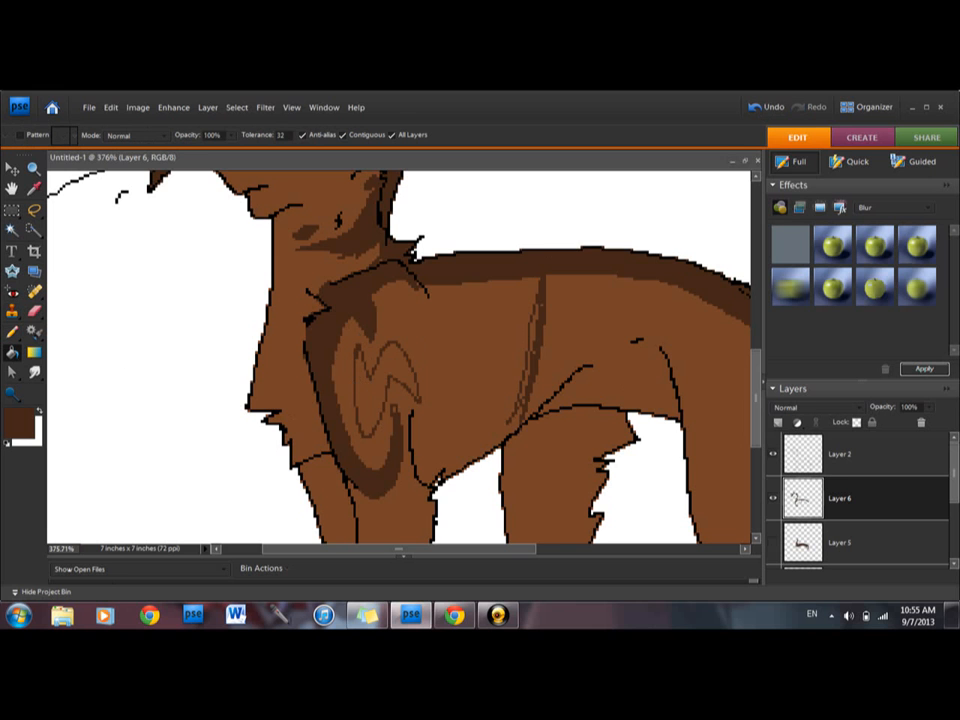
left_click(370, 418)
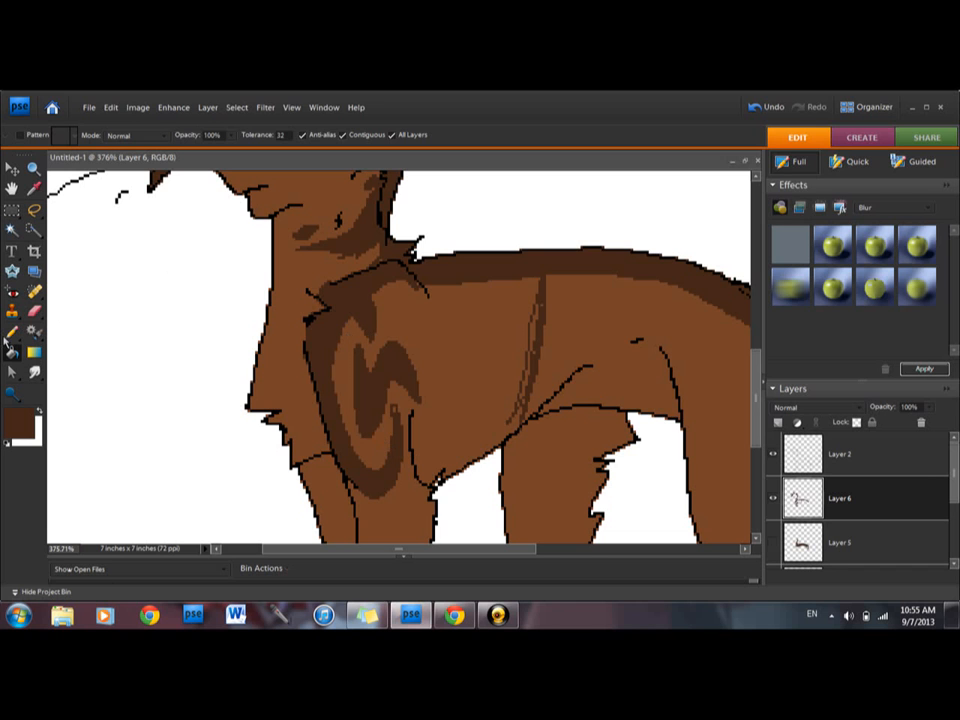
- Draw a hooked stripe on the upper shoulder above the zigzag marking and fill it with dark brown
left_click(14, 332)
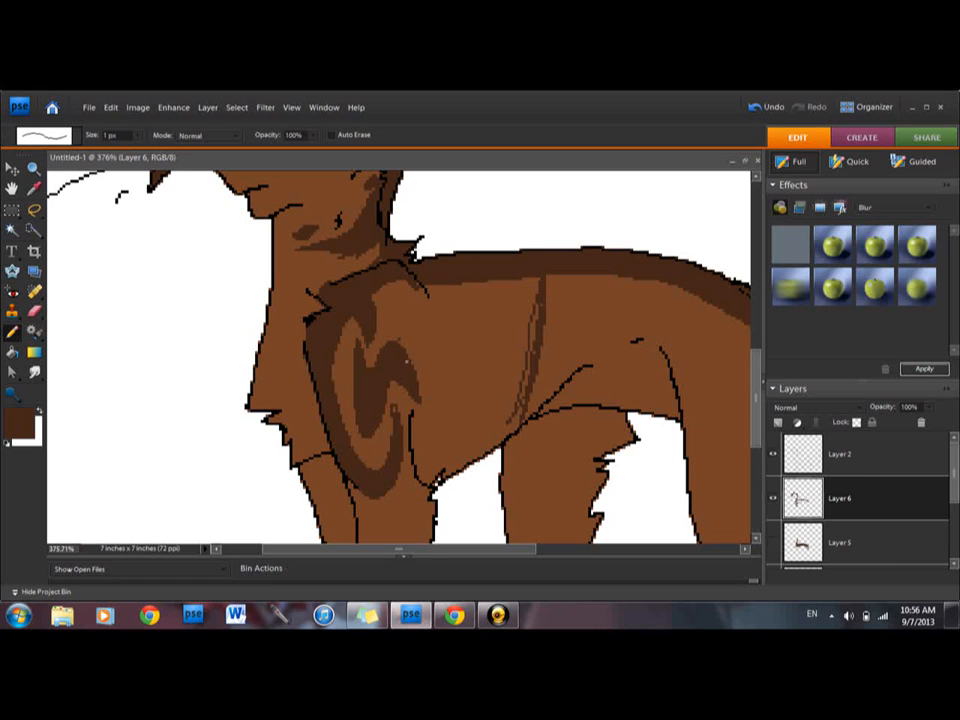
scroll(570, 297, "down", 5)
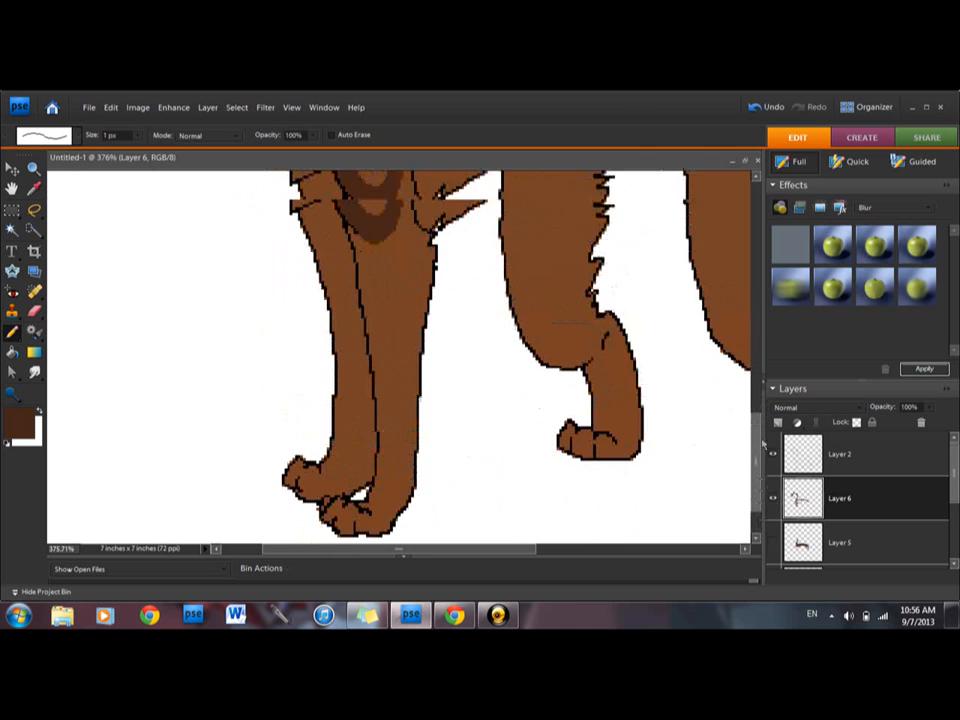
scroll(400, 355, "up", 5)
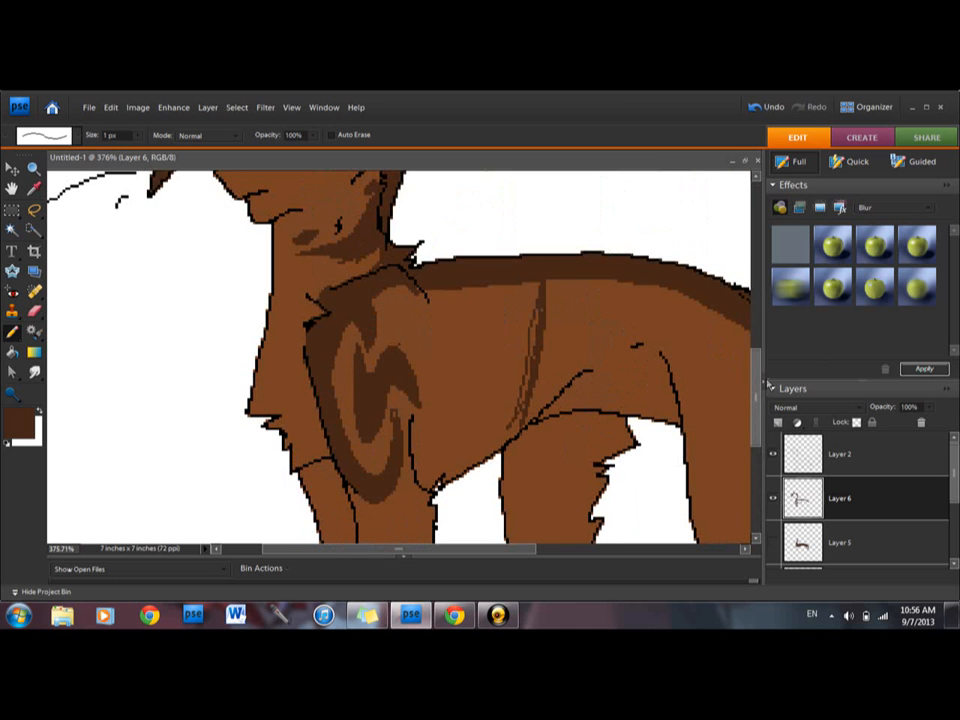
mouse_move(756, 390)
left_mouse_down()
mouse_move(755, 350)
mouse_move(755, 399)
left_mouse_up()
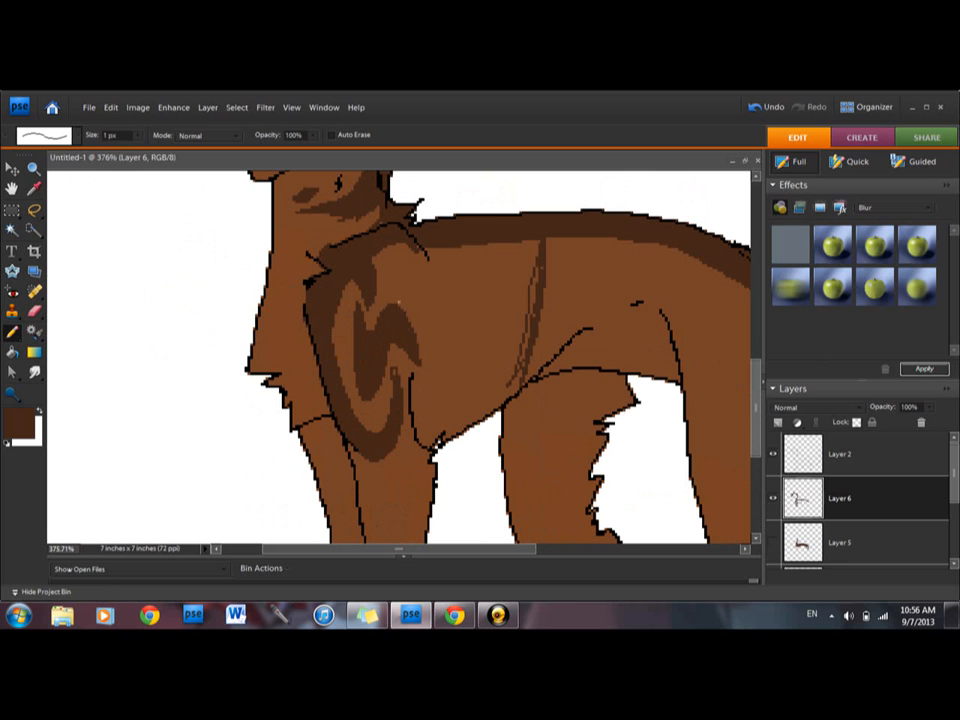
mouse_move(390, 292)
left_mouse_down()
mouse_move(397, 256)
mouse_move(417, 258)
mouse_move(429, 281)
mouse_move(426, 315)
mouse_move(390, 273)
left_mouse_up()
left_click(12, 352)
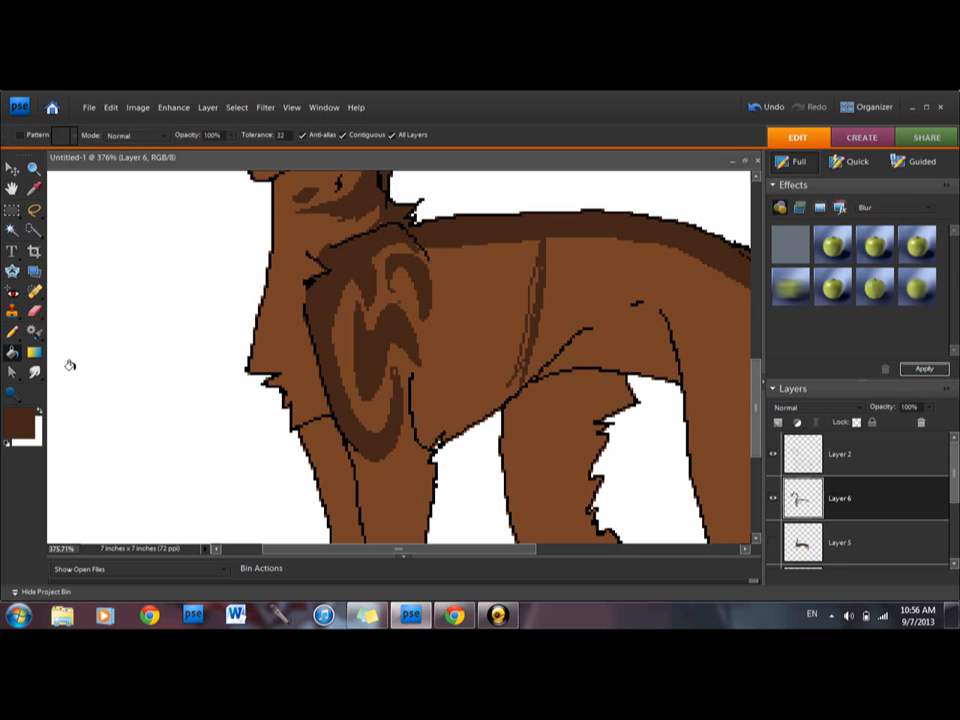
- Set the foreground color to pure red (#ff0000) and add a new layer above Layer 6 for guide sketches
left_click(12, 331)
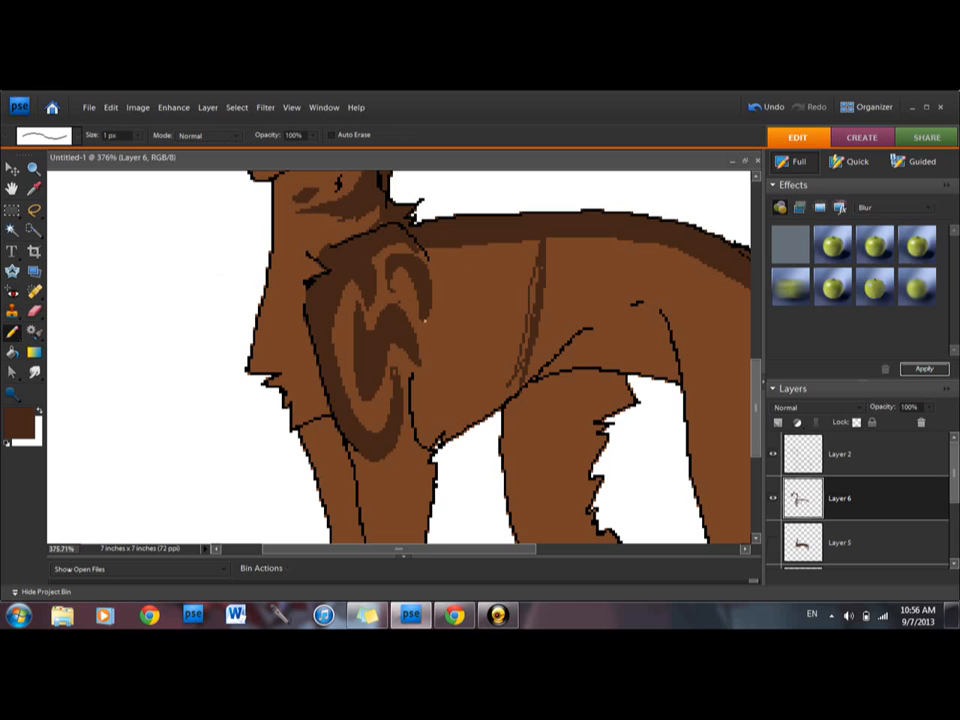
left_click(20, 425)
left_click_drag(642, 335, 645, 298)
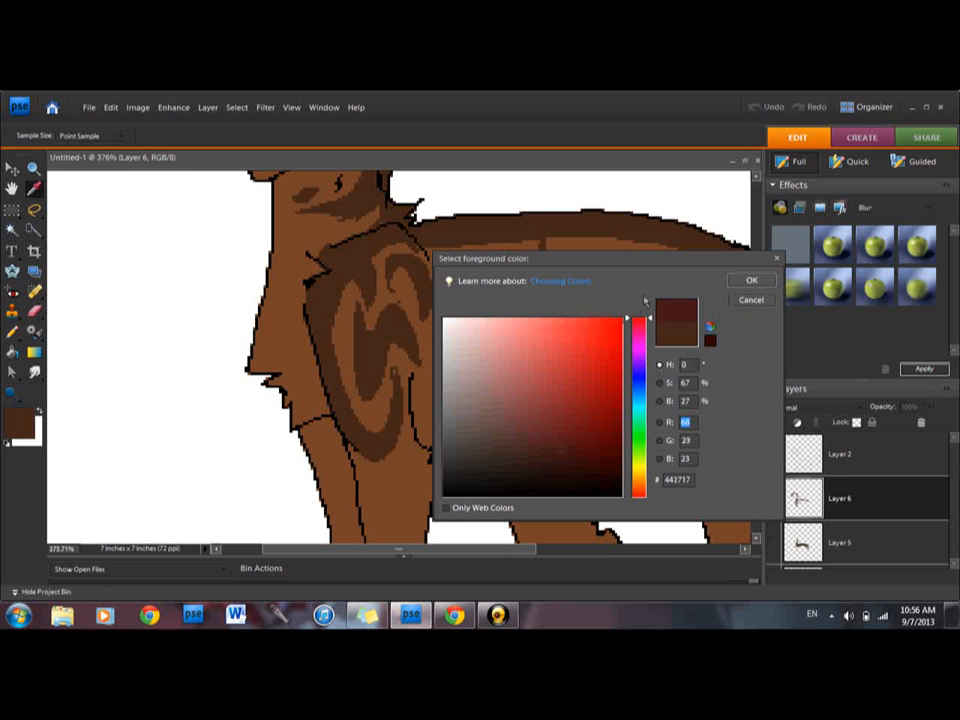
left_click_drag(558, 364, 671, 300)
left_click(741, 285)
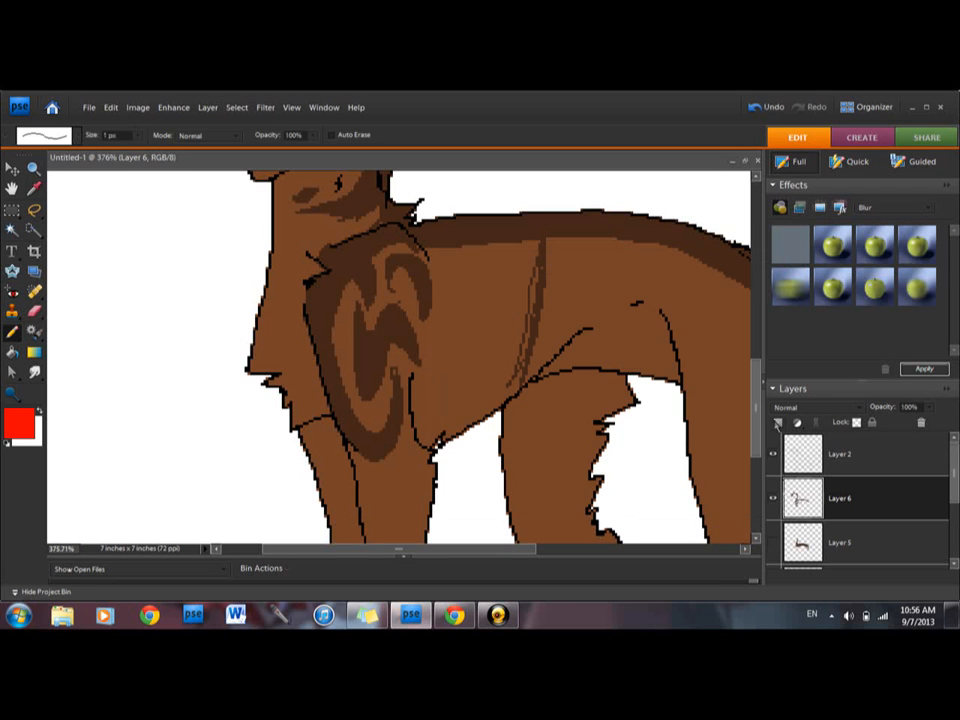
left_click(778, 422)
- Sketch red vertical stripe guides along the ribs with a curved line across them, and delete the guide layer
left_click_drag(430, 247, 461, 278)
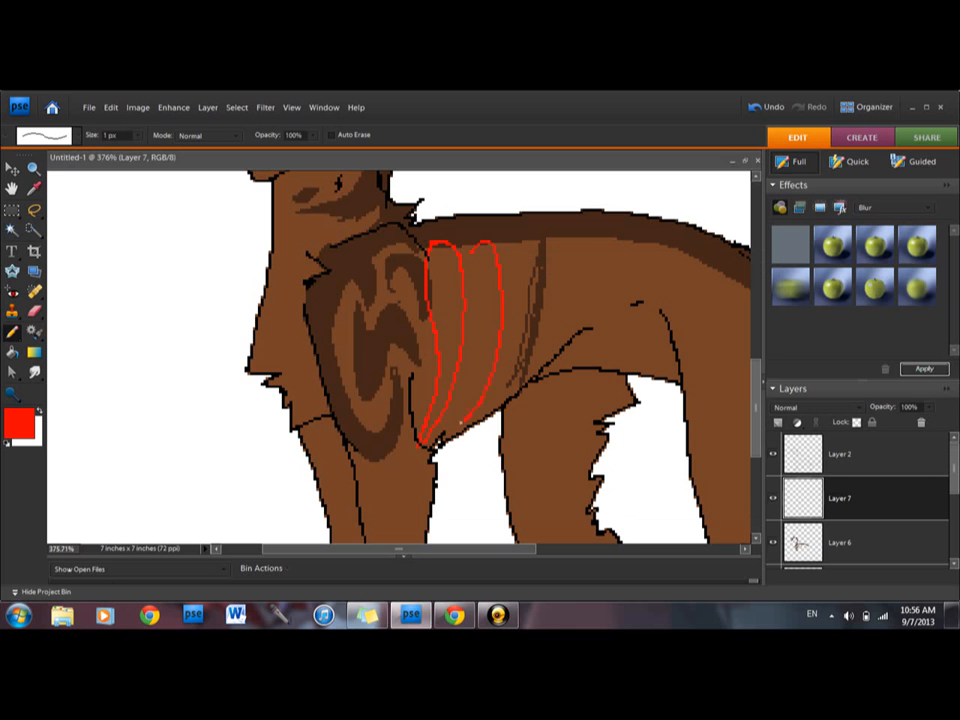
left_click_drag(498, 247, 540, 238)
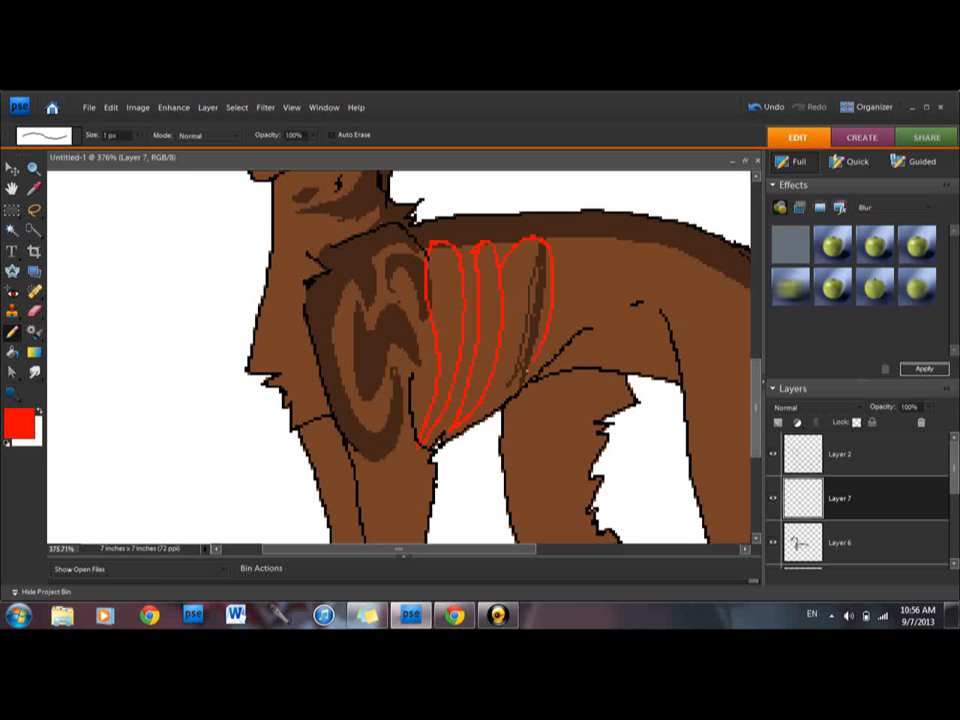
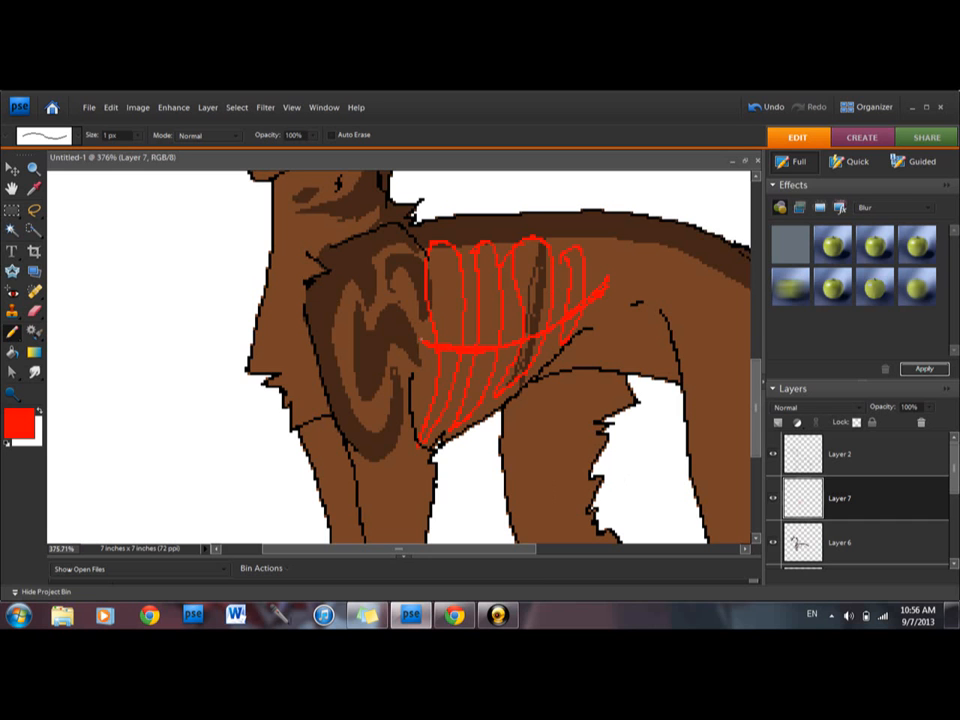
left_click_drag(510, 346, 616, 290)
left_click(921, 422)
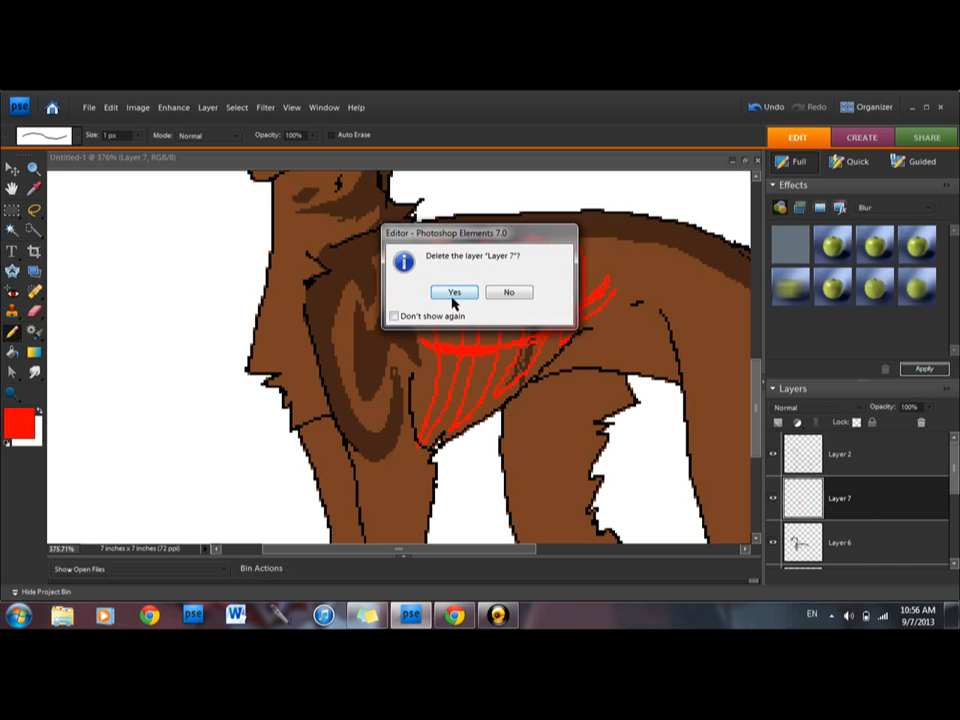
left_click(454, 293)
- Sample the dark brown of the shoulder marking as the foreground color
left_click(18, 415)
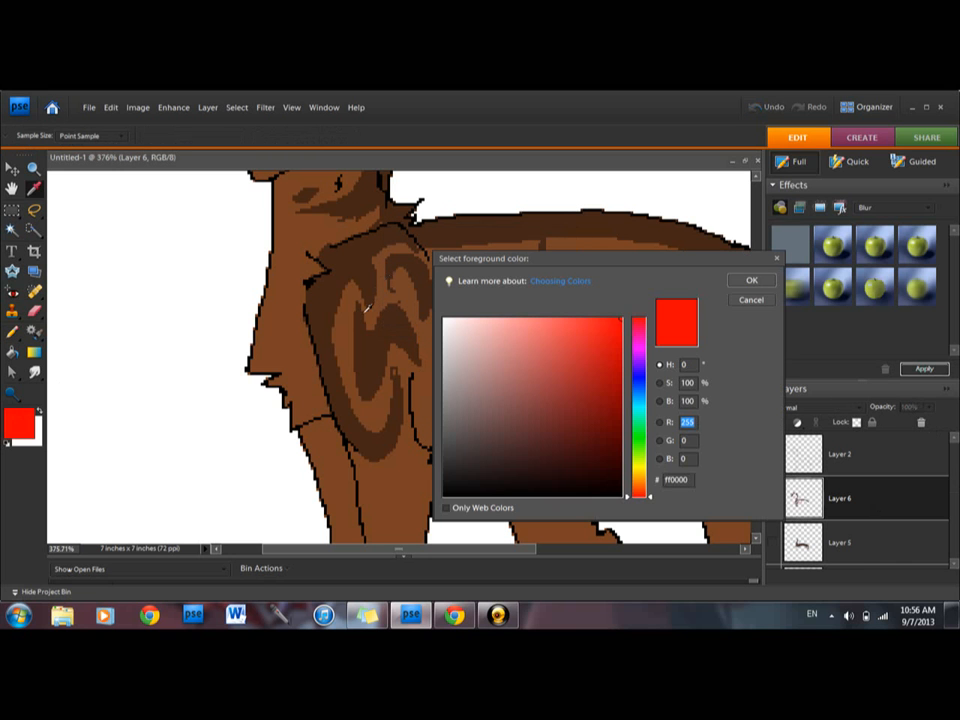
left_click(354, 272)
left_click(752, 300)
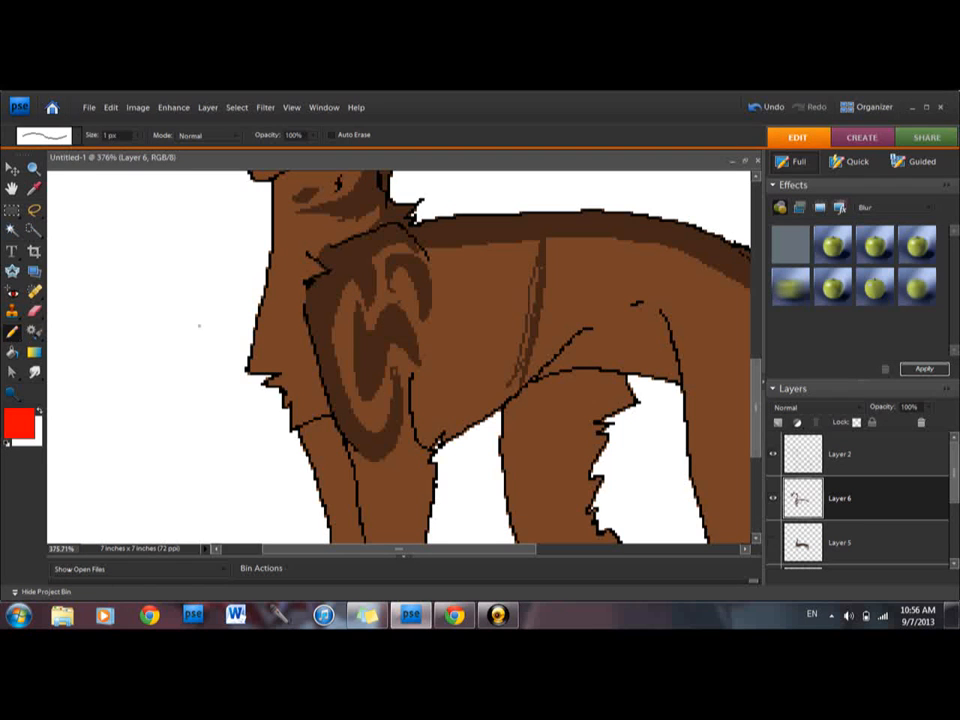
left_click(34, 189)
left_click(346, 260)
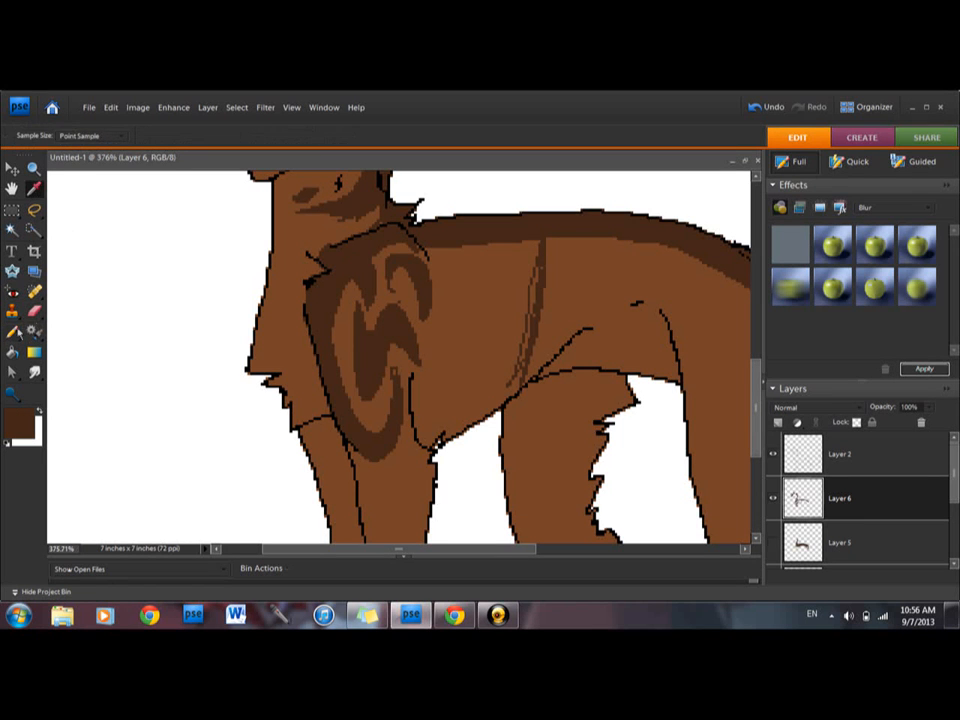
- Outline tapering vertical stripes on the flank behind the shoulder and fill them with dark brown
left_click(14, 332)
mouse_move(434, 243)
left_mouse_down()
mouse_move(454, 324)
mouse_move(417, 420)
mouse_move(483, 341)
mouse_move(462, 246)
mouse_move(503, 329)
mouse_move(492, 361)
mouse_move(519, 357)
mouse_move(515, 244)
left_mouse_up()
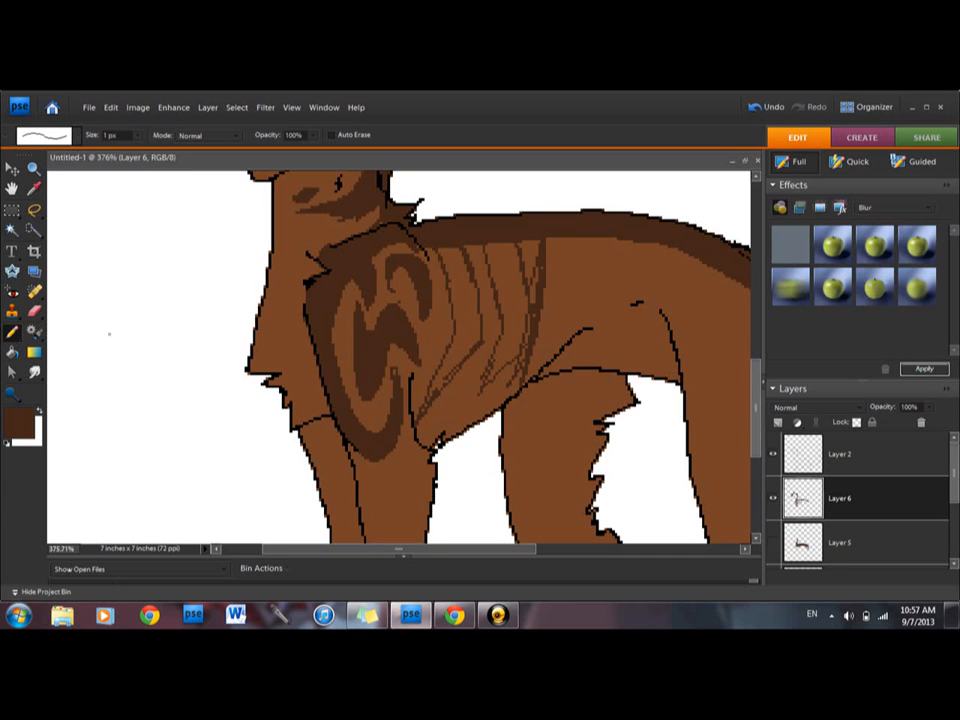
left_click(12, 354)
left_click(473, 316)
left_click(512, 312)
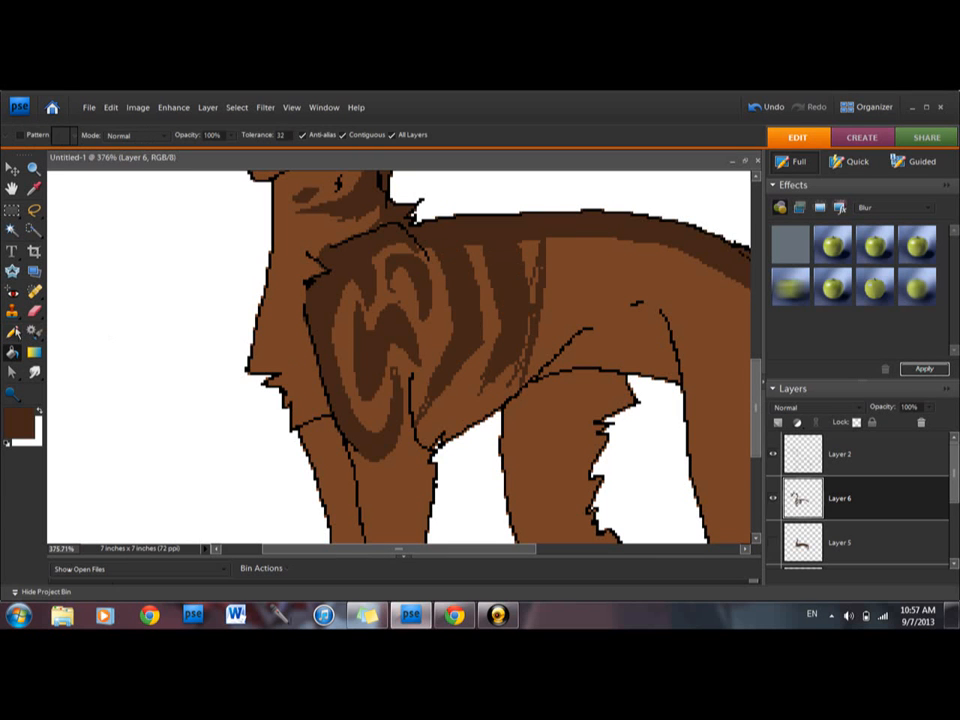
- Add small dark brown spots between the flank stripes, near the belly and behind the shoulder
left_click(12, 332)
mouse_move(471, 379)
left_mouse_down()
mouse_move(467, 391)
mouse_move(461, 378)
left_mouse_up()
left_click_drag(436, 330, 443, 325)
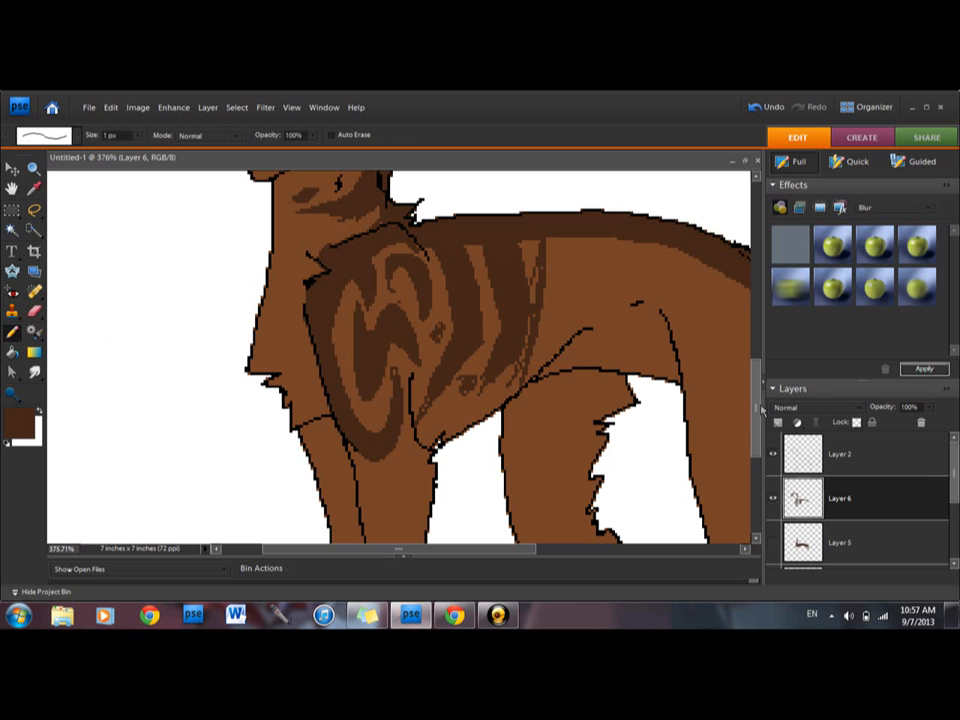
- Outline a curved band across the top of the near front leg and fill it with dark brown
key("Tab")
scroll(495, 355, "up", 5)
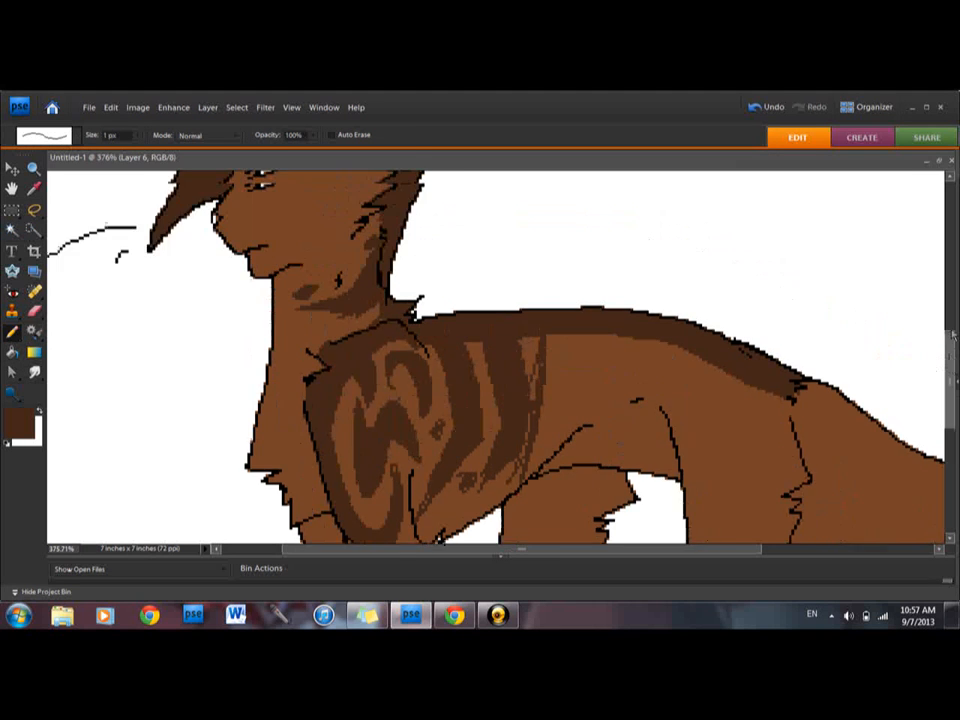
scroll(495, 355, "down", 5)
scroll(495, 355, "down", 3)
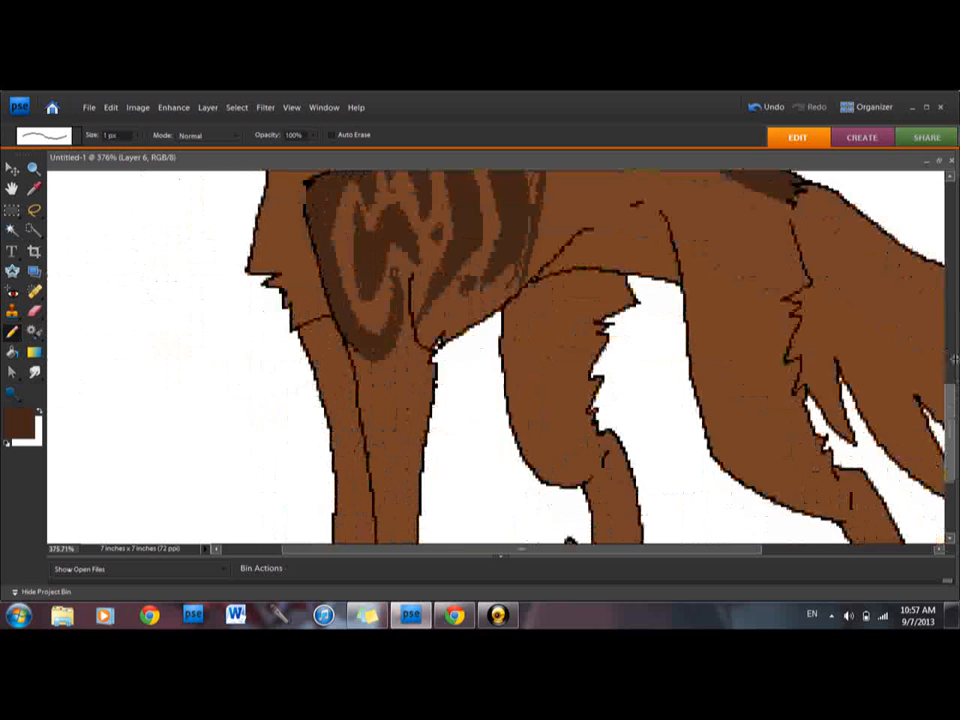
key("Tab")
mouse_move(757, 411)
left_mouse_down()
mouse_move(758, 457)
mouse_move(760, 356)
mouse_move(761, 402)
left_mouse_up()
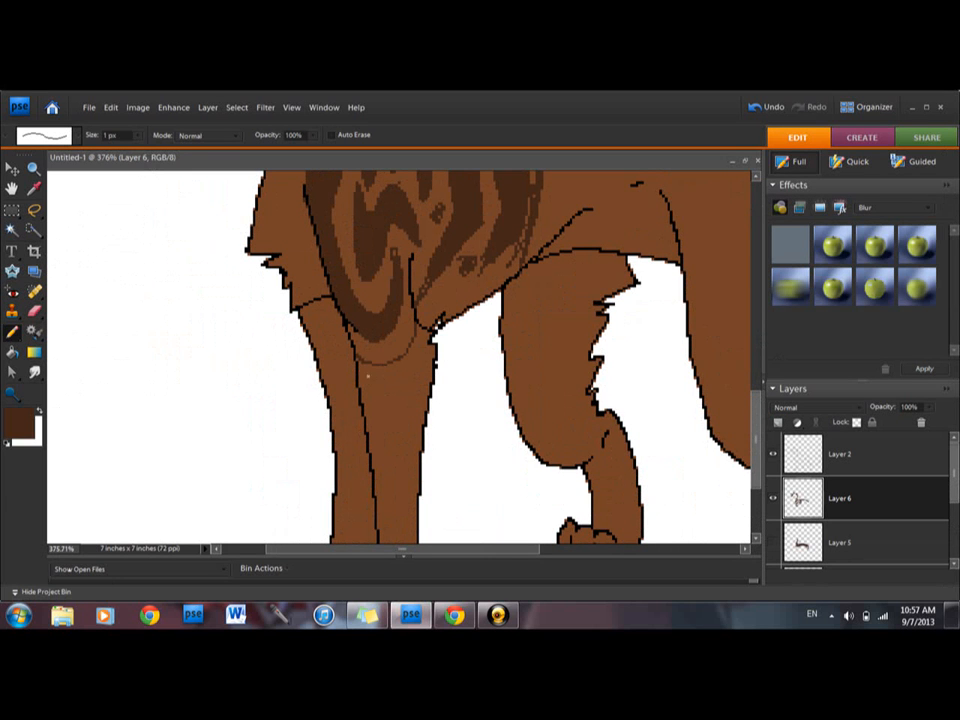
mouse_move(361, 371)
left_mouse_down()
mouse_move(392, 392)
mouse_move(424, 343)
left_mouse_up()
left_click(12, 352)
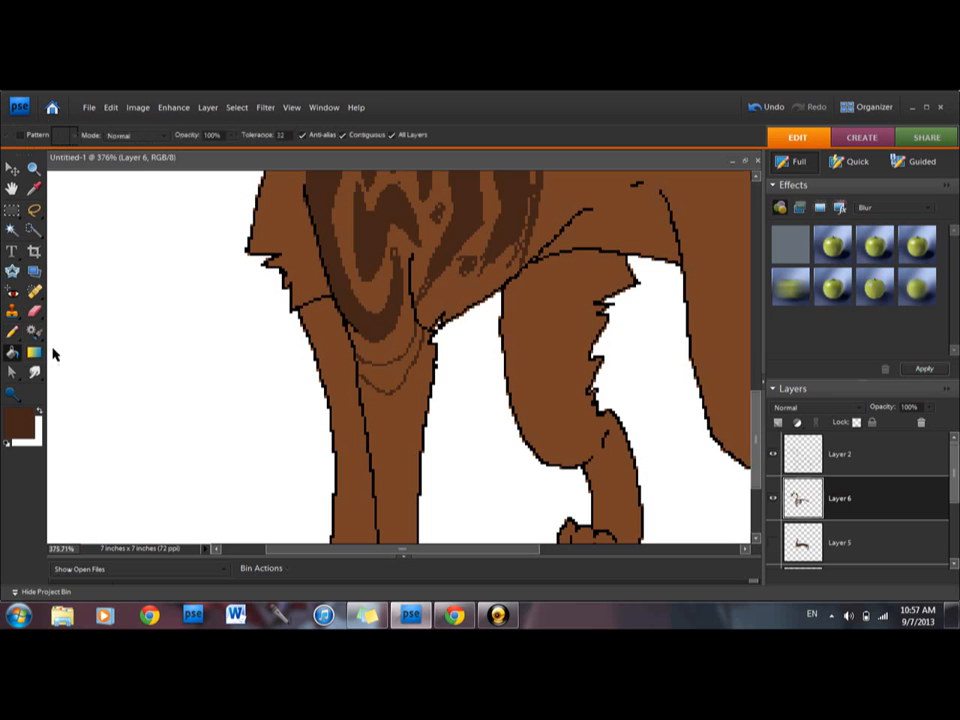
left_click(389, 376)
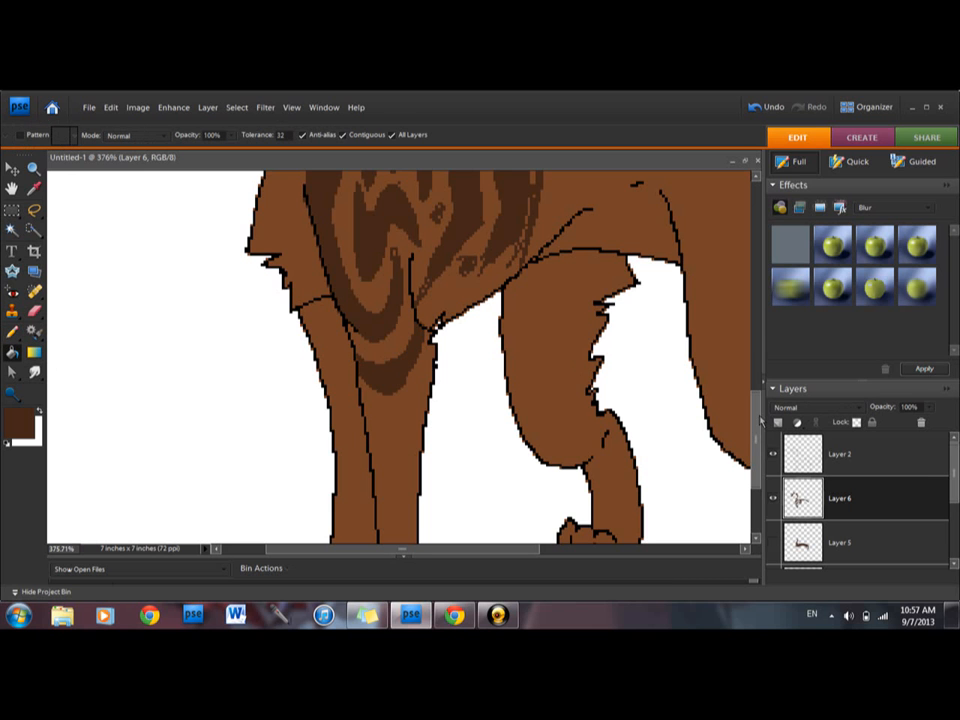
- Draw a small spot, a V-shaped band and pointed stripes down the near front leg, and fill the stripes with dark brown
left_click_drag(758, 423, 767, 382)
scroll(354, 321, "down", 5)
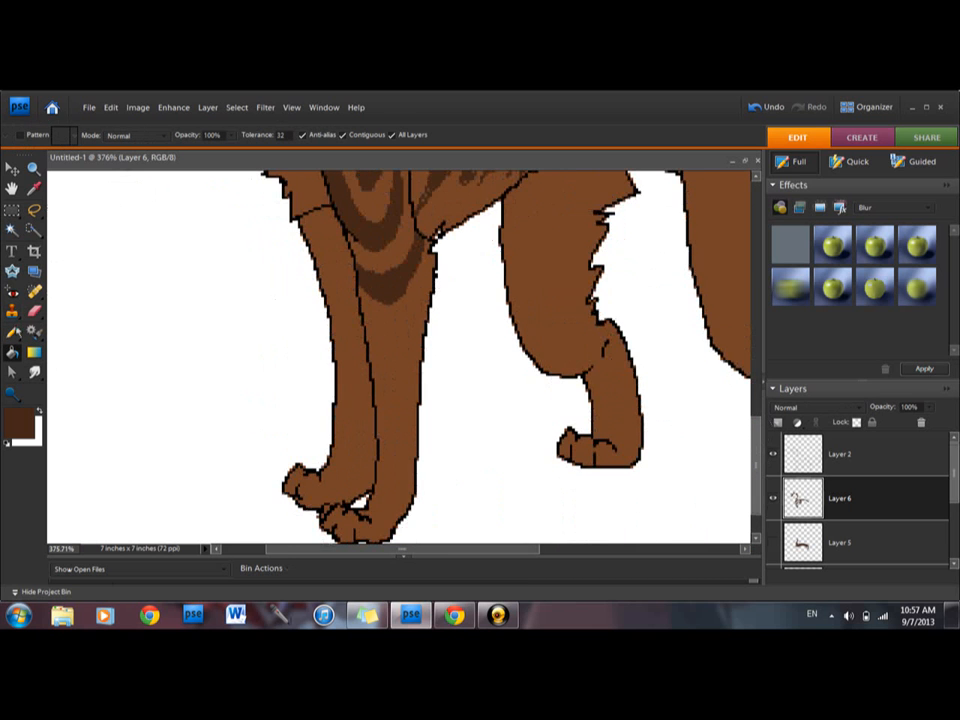
key("n")
mouse_move(364, 316)
left_mouse_down()
mouse_move(414, 325)
mouse_move(429, 300)
mouse_move(395, 377)
mouse_move(368, 347)
left_mouse_up()
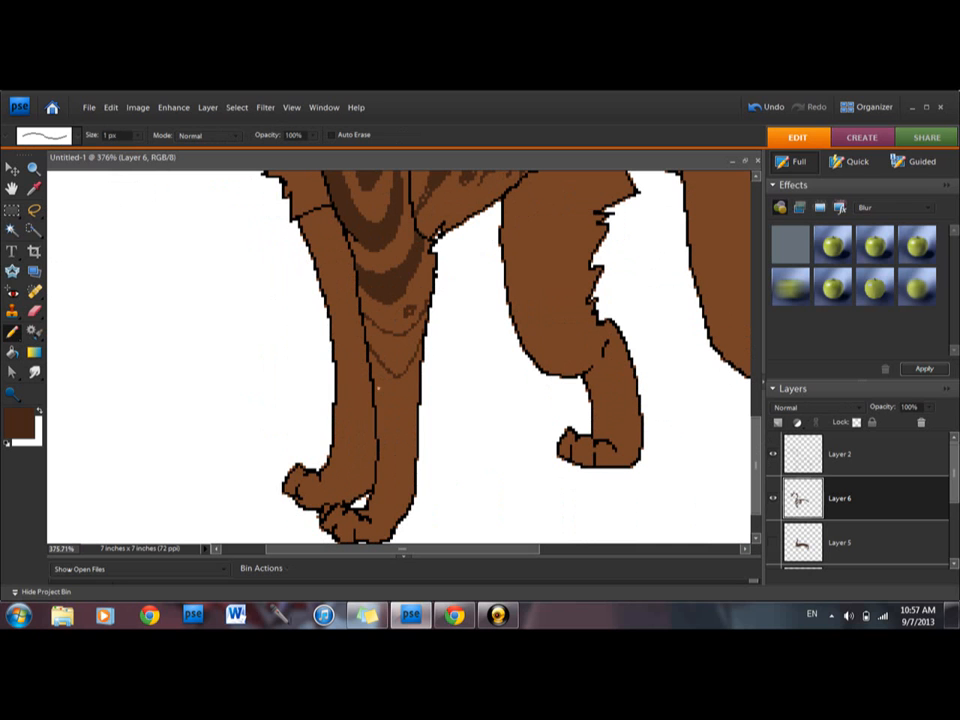
mouse_move(378, 388)
left_mouse_down()
mouse_move(376, 418)
mouse_move(416, 417)
mouse_move(401, 448)
mouse_move(414, 453)
mouse_move(403, 479)
mouse_move(386, 472)
mouse_move(392, 464)
mouse_move(406, 479)
mouse_move(381, 478)
mouse_move(411, 488)
mouse_move(377, 494)
left_mouse_up()
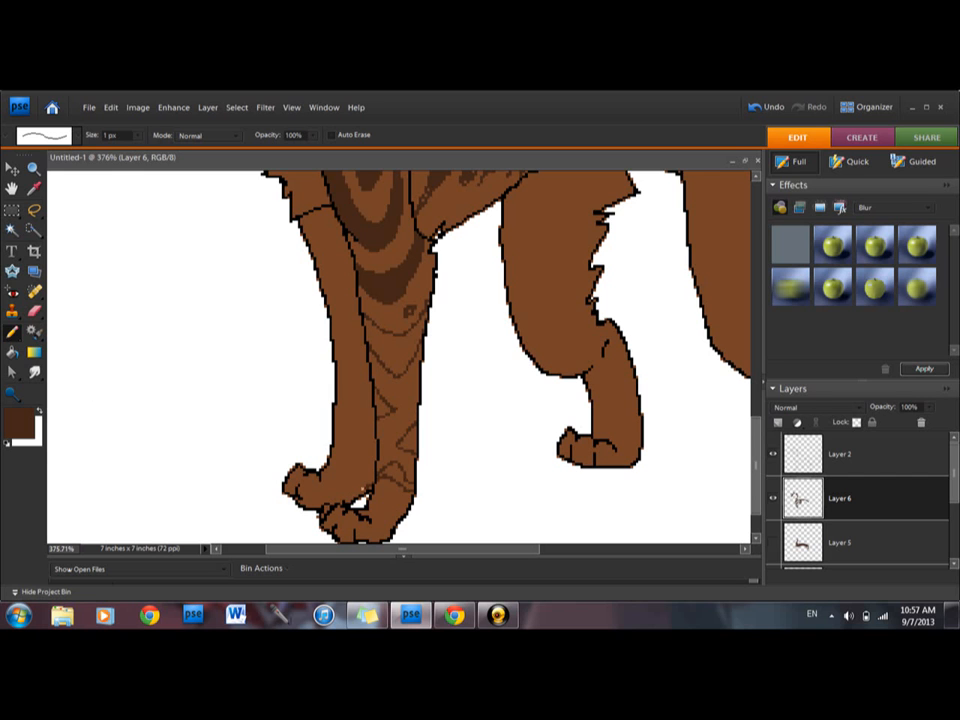
key("k")
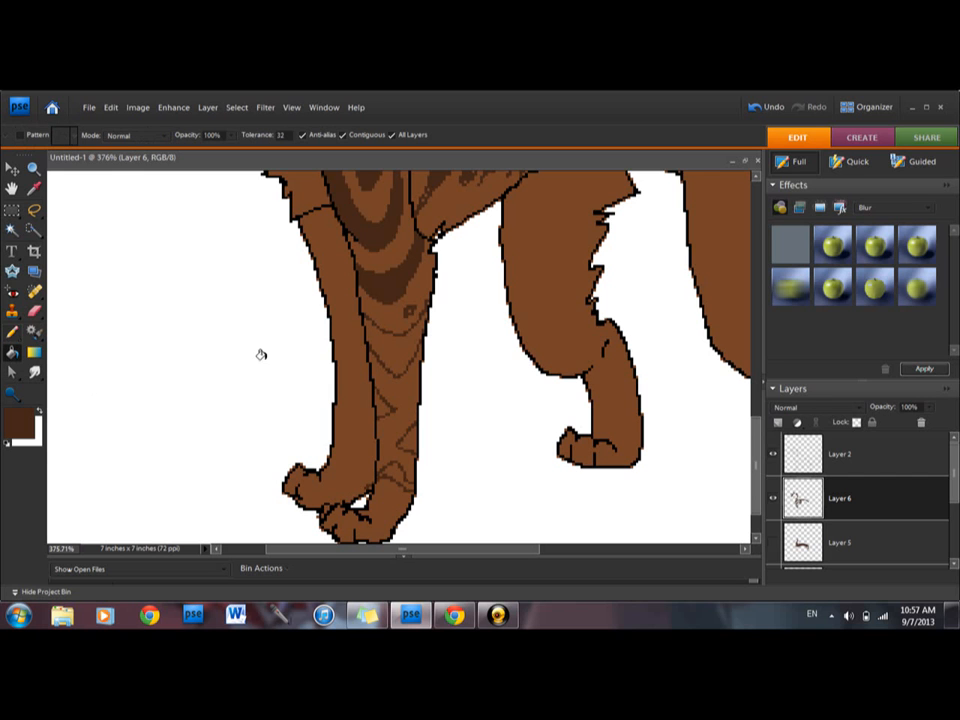
left_click(396, 350)
left_click(412, 443)
left_click(390, 471)
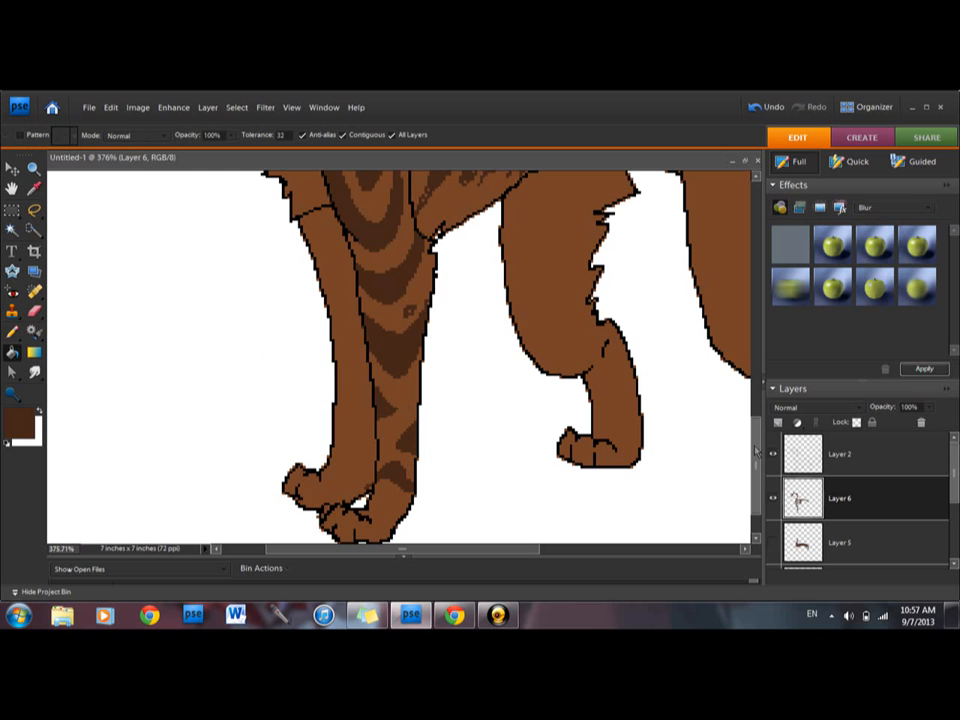
mouse_move(757, 457)
left_mouse_down()
mouse_move(757, 394)
mouse_move(757, 446)
left_mouse_up()
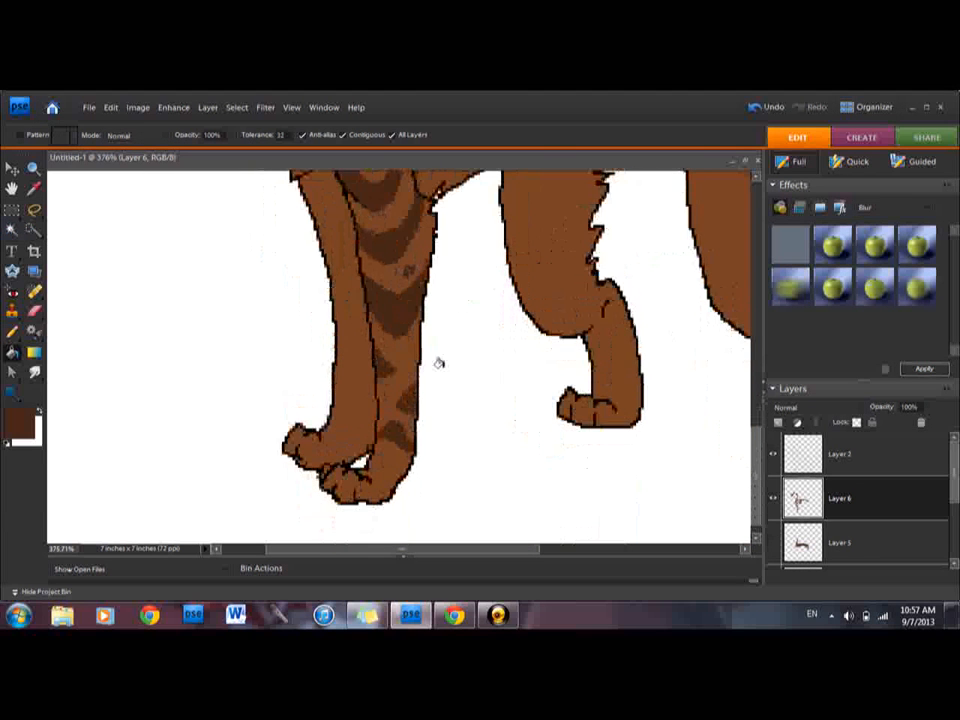
left_click(12, 331)
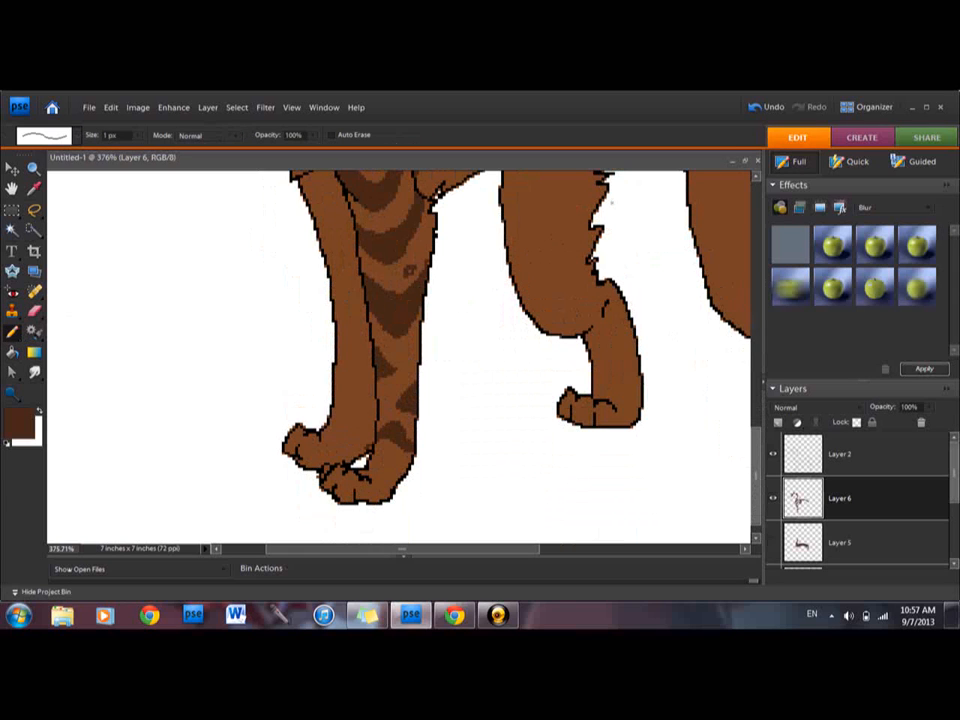
mouse_move(557, 205)
left_mouse_down()
mouse_move(544, 264)
mouse_move(538, 242)
mouse_move(550, 207)
left_mouse_up()
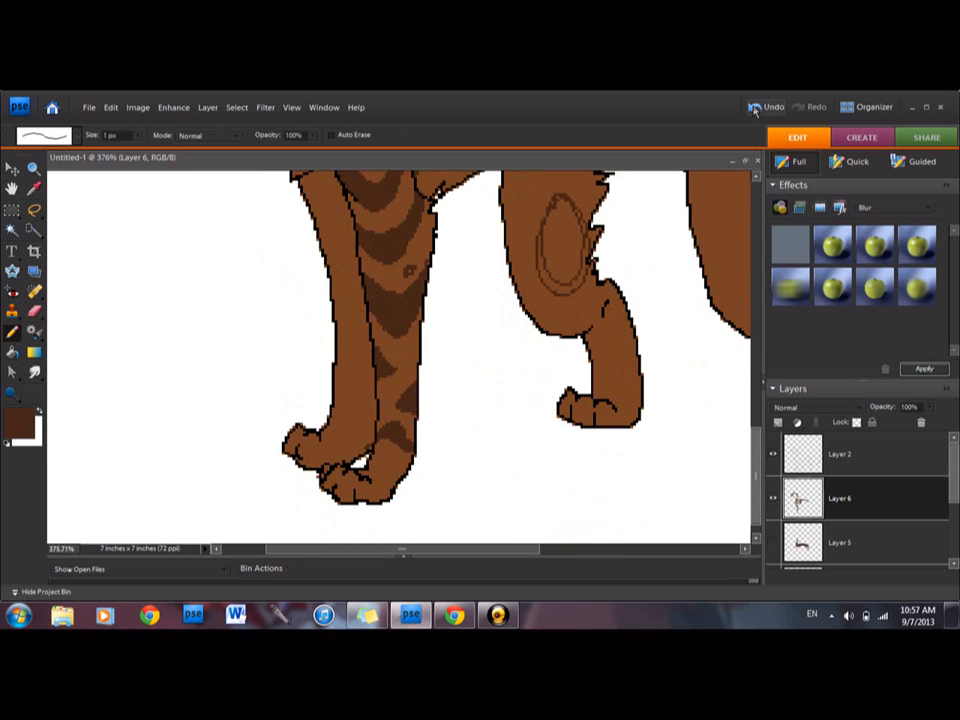
left_click(755, 108)
- Outline angular tapering stripes on the rear flank from the dark back band toward the belly and fill them with dark brown
mouse_move(757, 435)
left_mouse_down()
mouse_move(763, 362)
mouse_move(756, 432)
left_mouse_up()
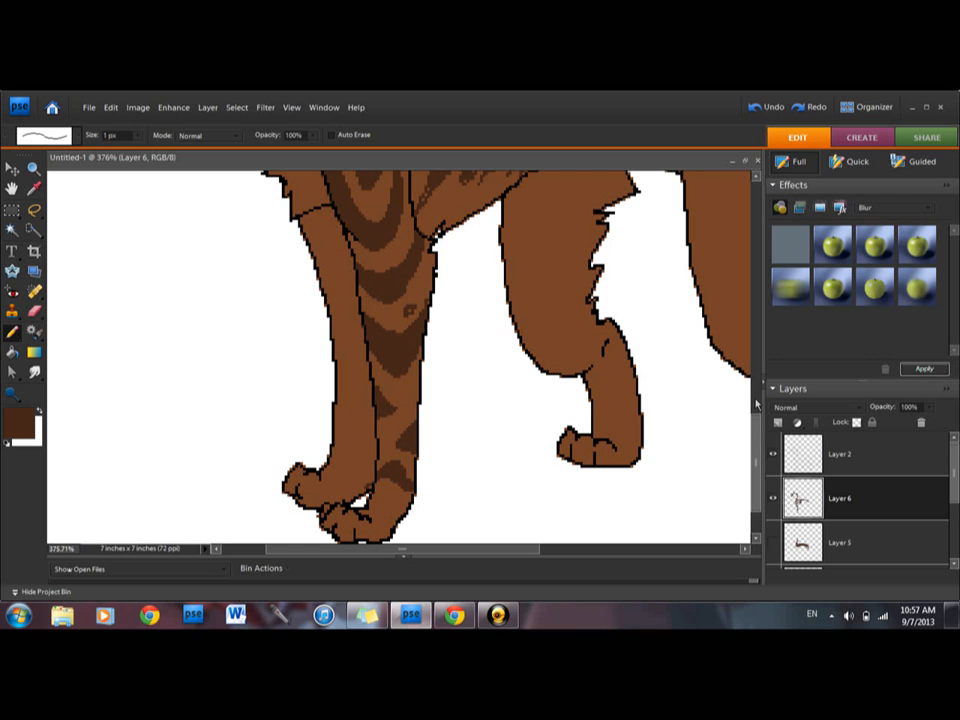
left_click_drag(757, 432, 761, 354)
left_click_drag(540, 549, 645, 550)
mouse_move(760, 373)
left_mouse_down()
mouse_move(760, 420)
mouse_move(759, 383)
left_mouse_up()
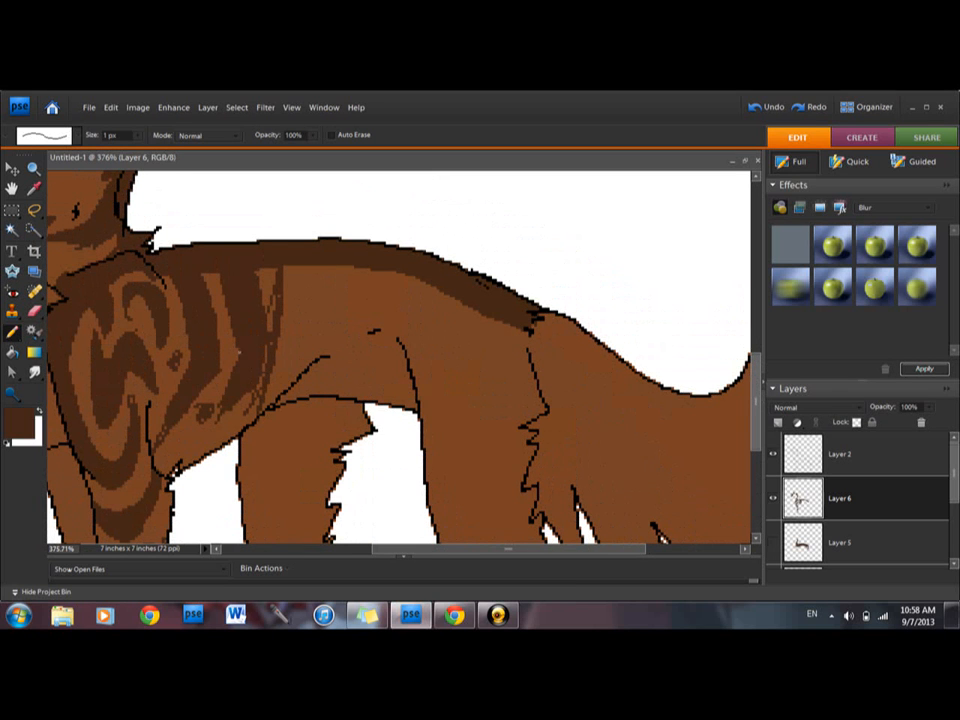
mouse_move(303, 267)
left_mouse_down()
mouse_move(295, 328)
mouse_move(303, 264)
mouse_move(372, 330)
mouse_move(365, 312)
mouse_move(326, 338)
mouse_move(338, 269)
mouse_move(363, 261)
mouse_move(386, 306)
mouse_move(379, 380)
mouse_move(346, 397)
left_mouse_up()
left_click_drag(405, 394, 436, 307)
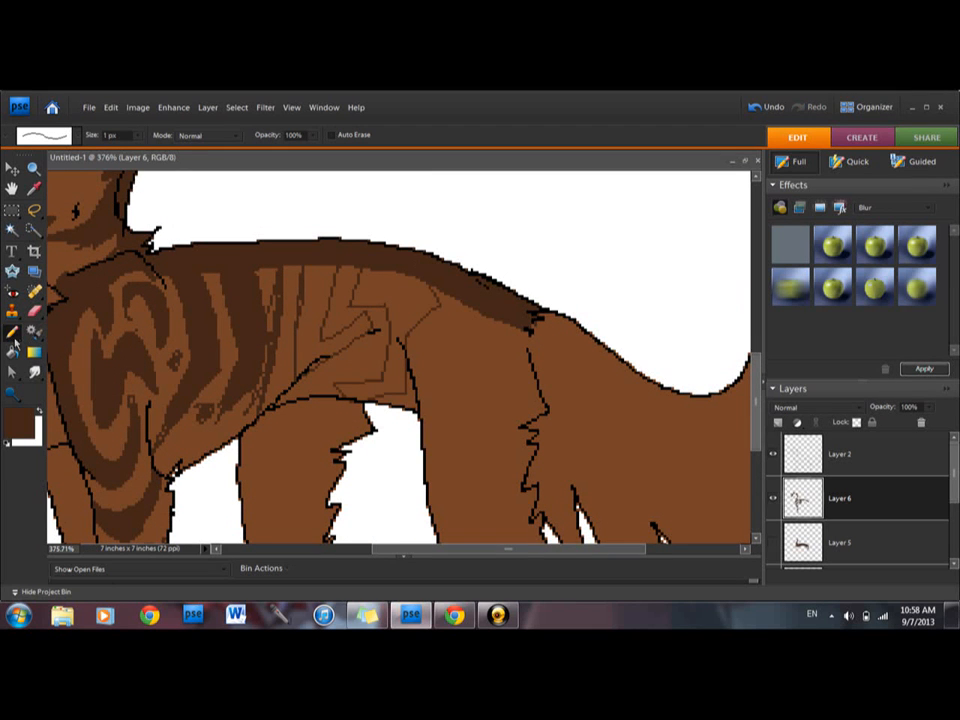
left_click(13, 350)
left_click(313, 328)
left_click(406, 318)
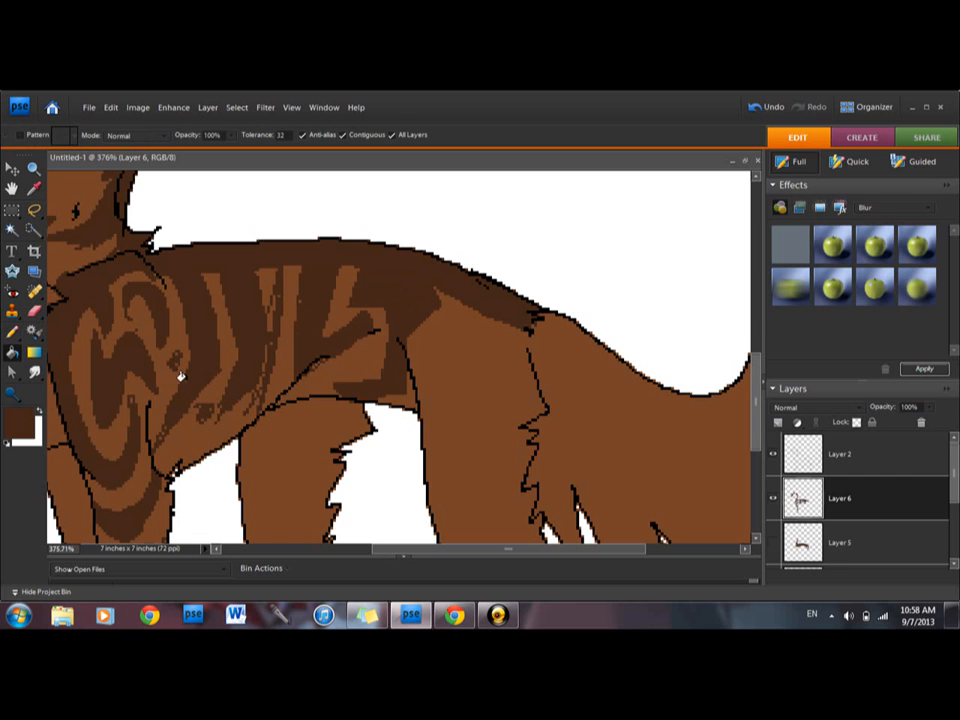
- Outline connected, branching stripes on the upper thigh of the near hind leg and fill them with dark brown
left_click(13, 332)
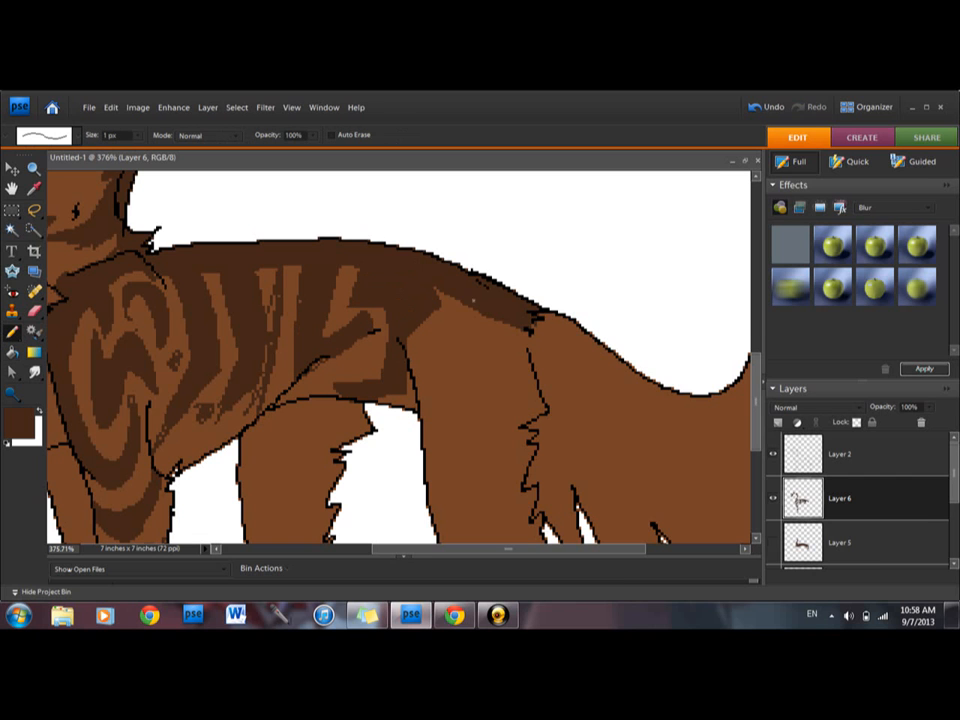
mouse_move(430, 331)
left_mouse_down()
mouse_move(425, 384)
mouse_move(436, 427)
mouse_move(447, 372)
mouse_move(465, 449)
mouse_move(478, 430)
mouse_move(470, 374)
mouse_move(500, 357)
mouse_move(513, 302)
mouse_move(483, 301)
mouse_move(435, 349)
mouse_move(450, 355)
mouse_move(487, 341)
left_mouse_up()
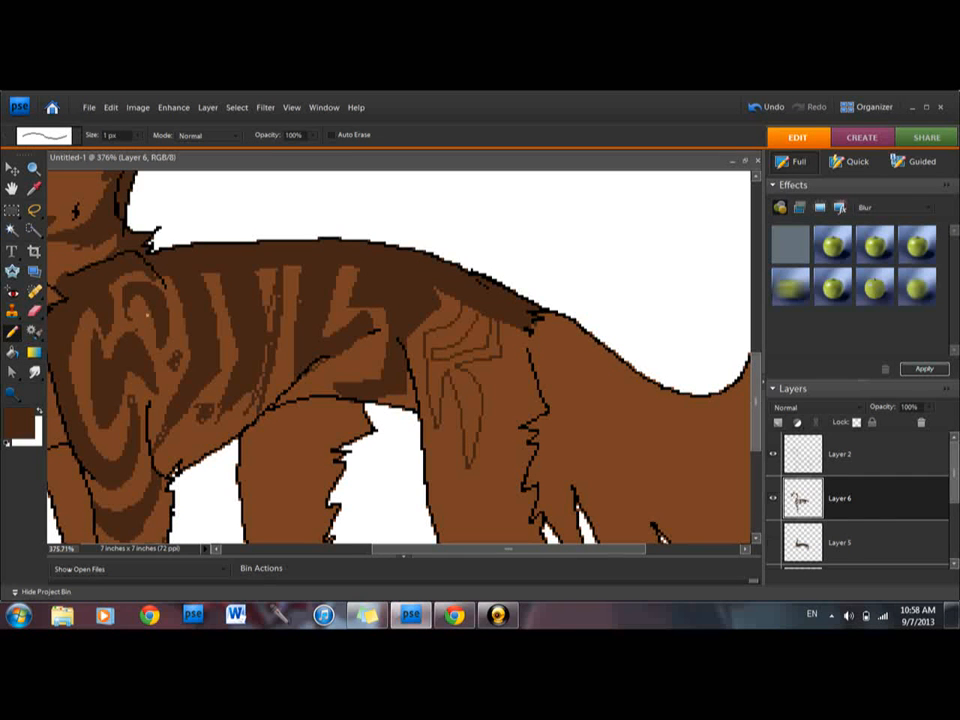
key("k")
left_click(455, 378)
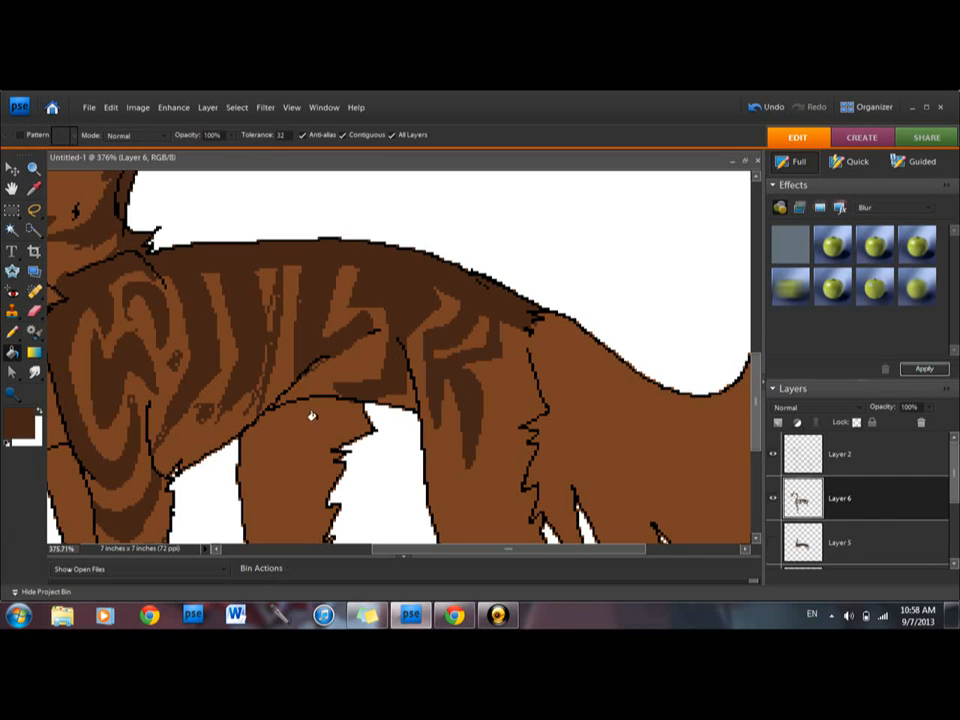
- Draw a jagged marking and a thin slanted stripe along the thigh's rear edge, and fill the marking with dark brown
left_click(12, 332)
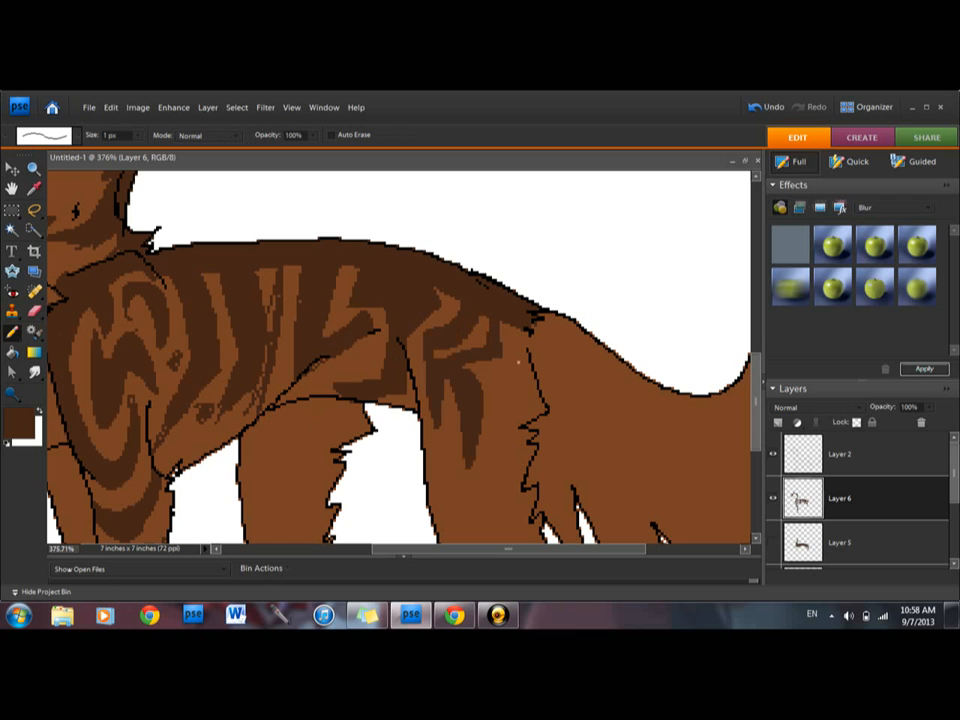
mouse_move(529, 366)
left_mouse_down()
mouse_move(508, 401)
mouse_move(489, 490)
mouse_move(525, 389)
left_mouse_up()
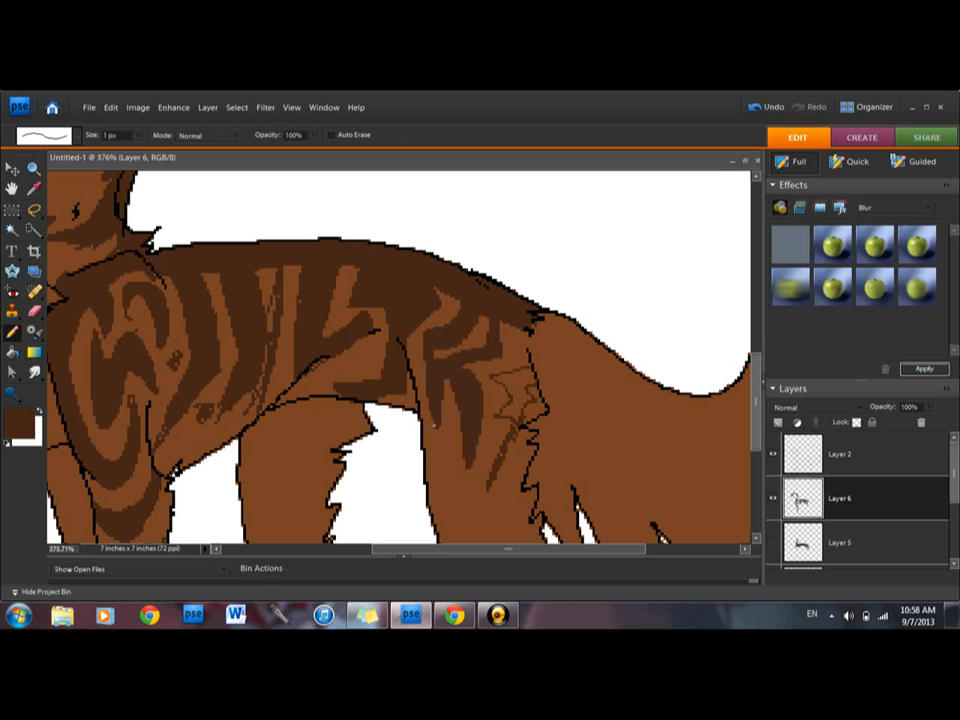
left_click(12, 352)
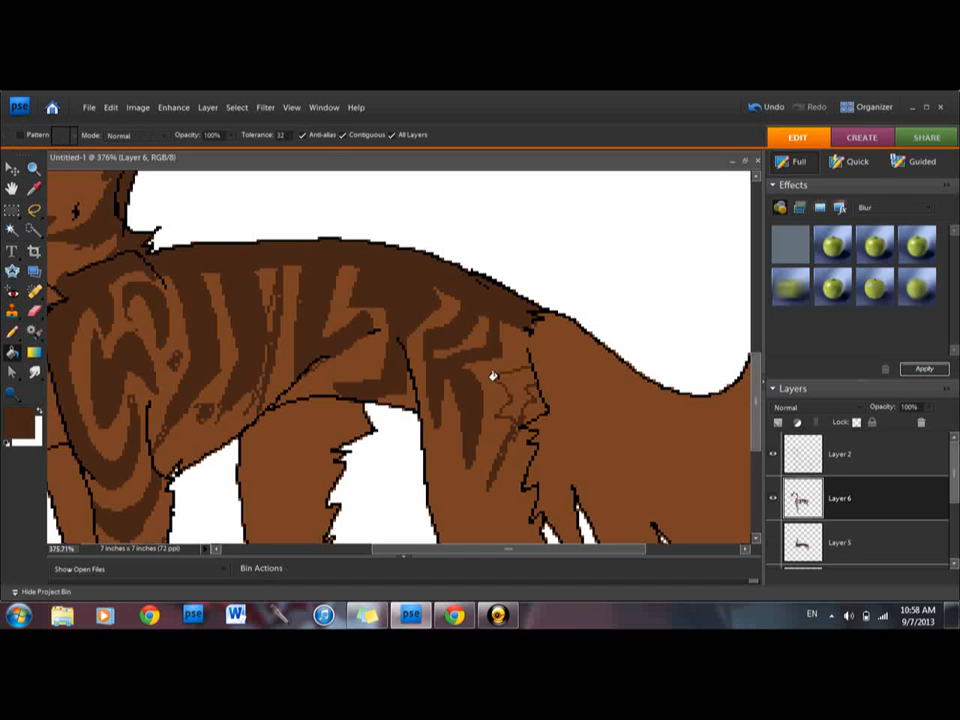
left_click(523, 384)
- Outline an irregular pointed patch across the middle of the near hind thigh and fill it with dark brown
scroll(625, 383, "down", 5)
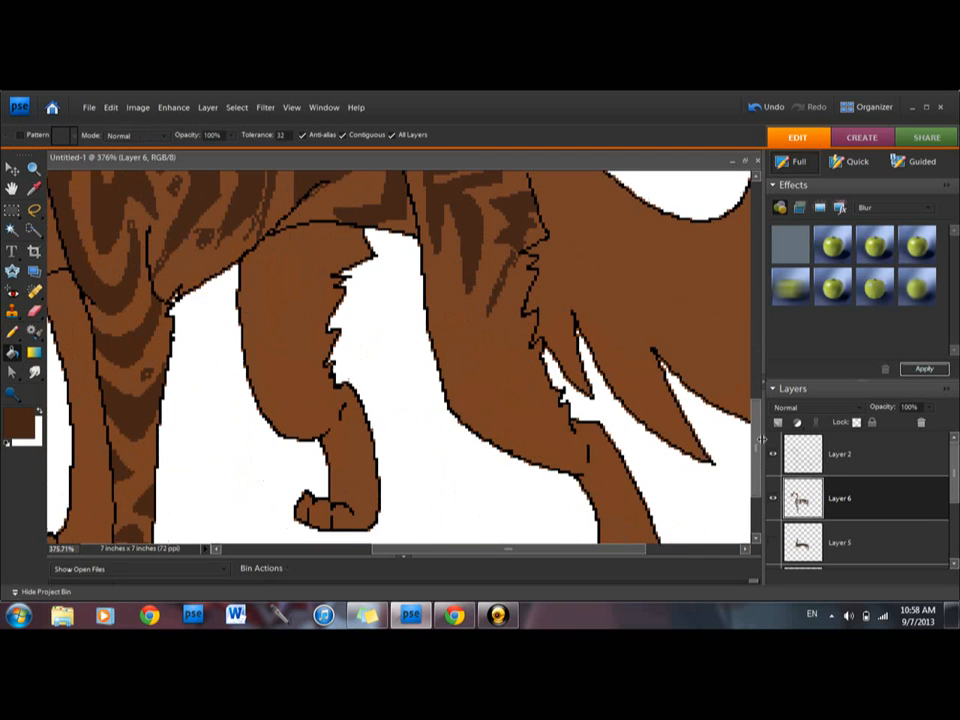
key("n")
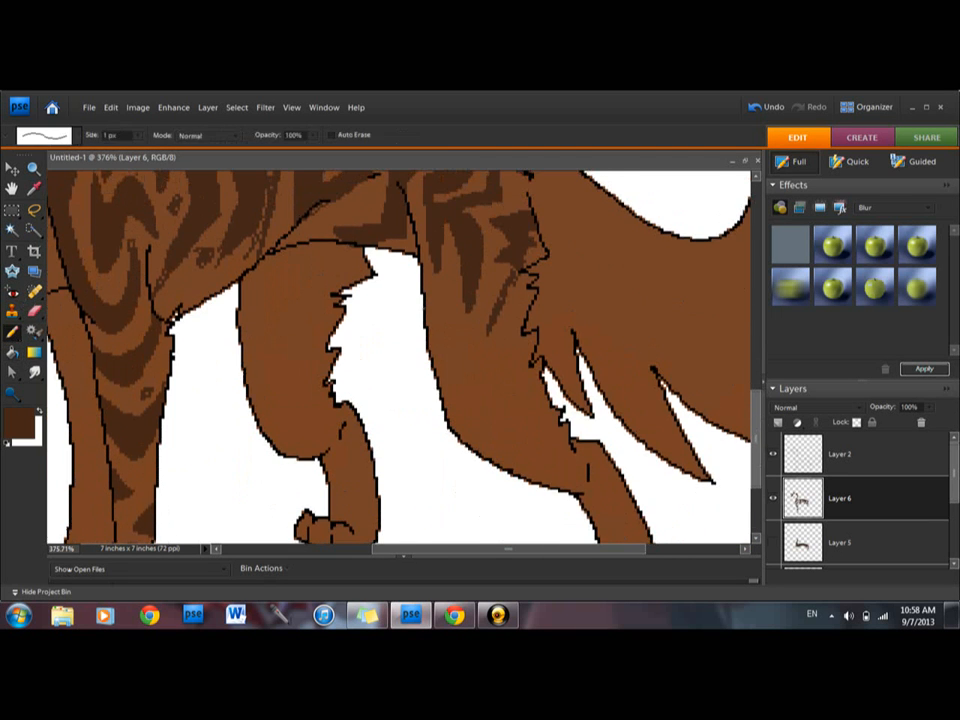
mouse_move(433, 292)
left_mouse_down()
mouse_move(461, 363)
mouse_move(479, 384)
mouse_move(504, 380)
mouse_move(475, 350)
left_mouse_up()
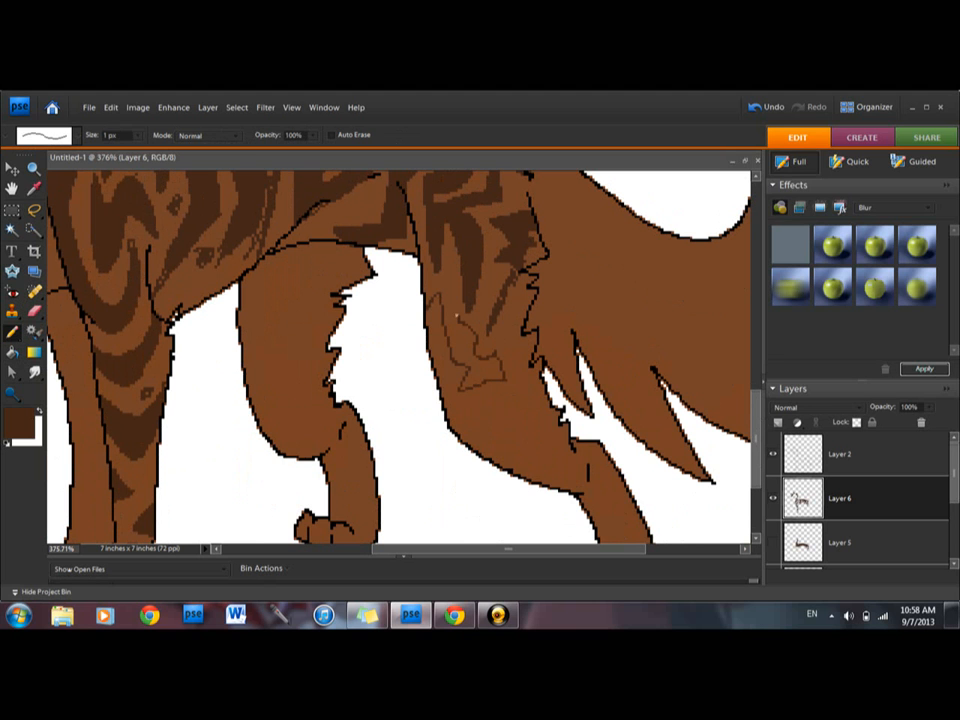
key("k")
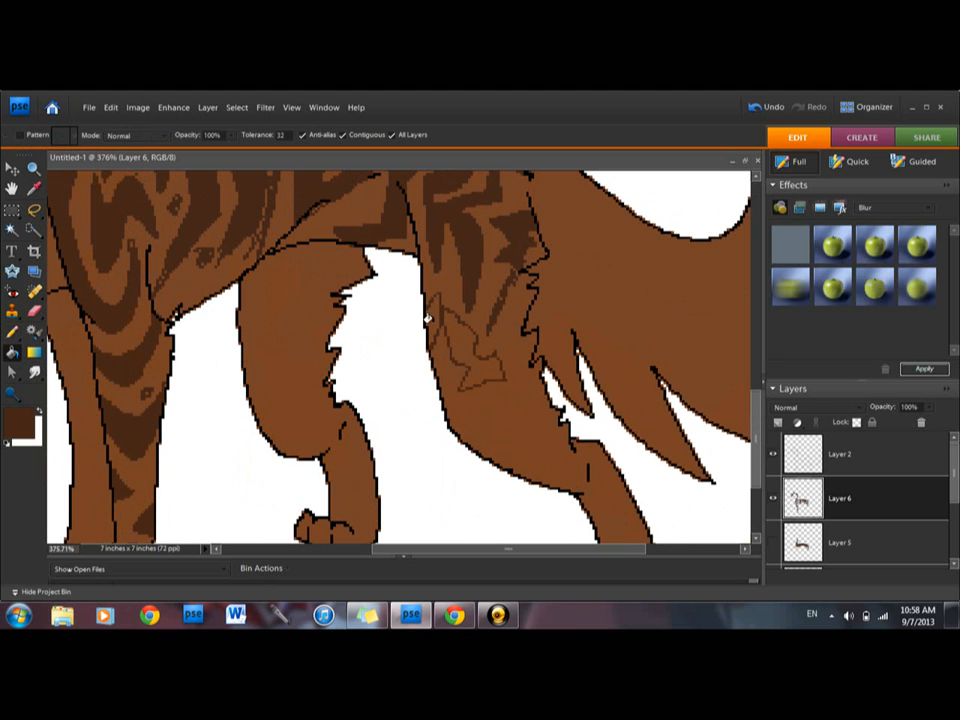
left_click(461, 343)
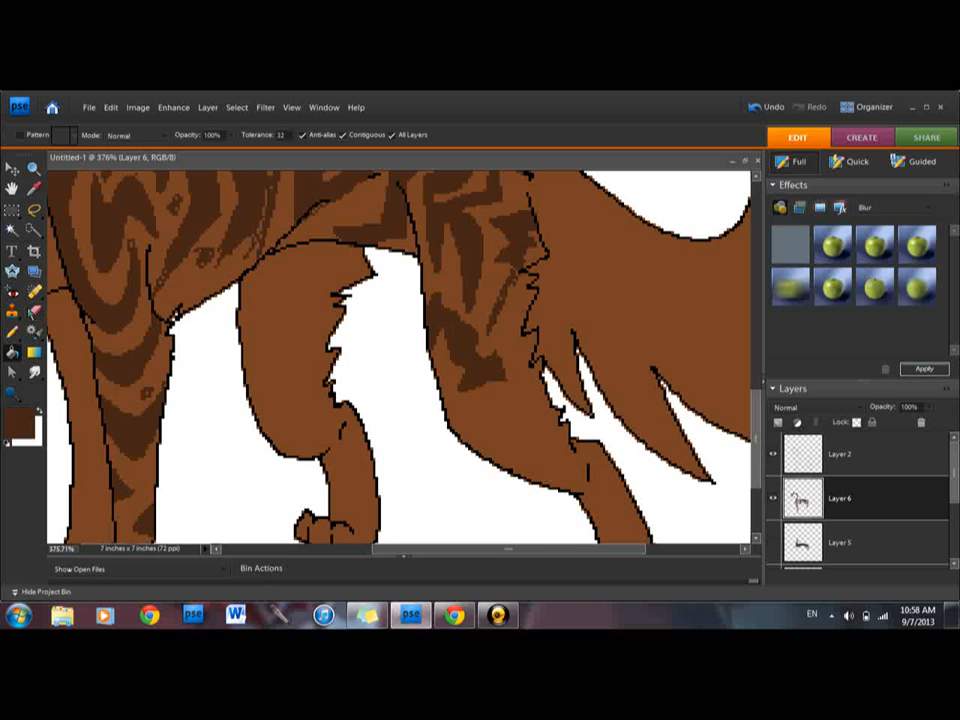
- Outline a curved band around the lower thigh of the near hind leg, up to its rear edge, and fill it with dark brown
key("n")
mouse_move(510, 340)
left_mouse_down()
mouse_move(521, 381)
mouse_move(470, 420)
left_mouse_up()
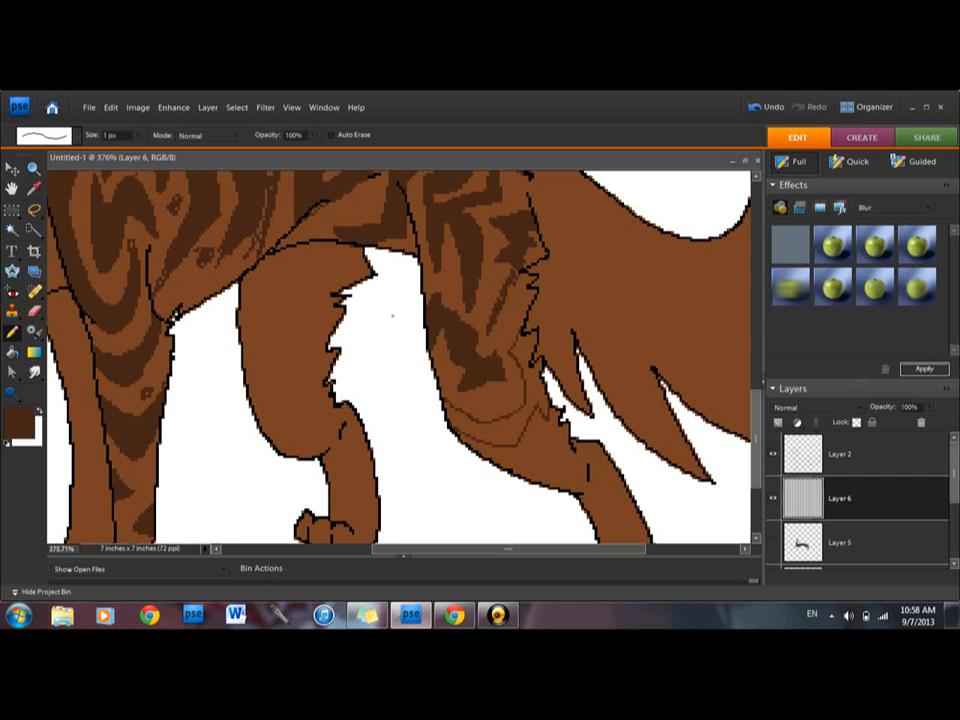
key("k")
left_click(541, 386)
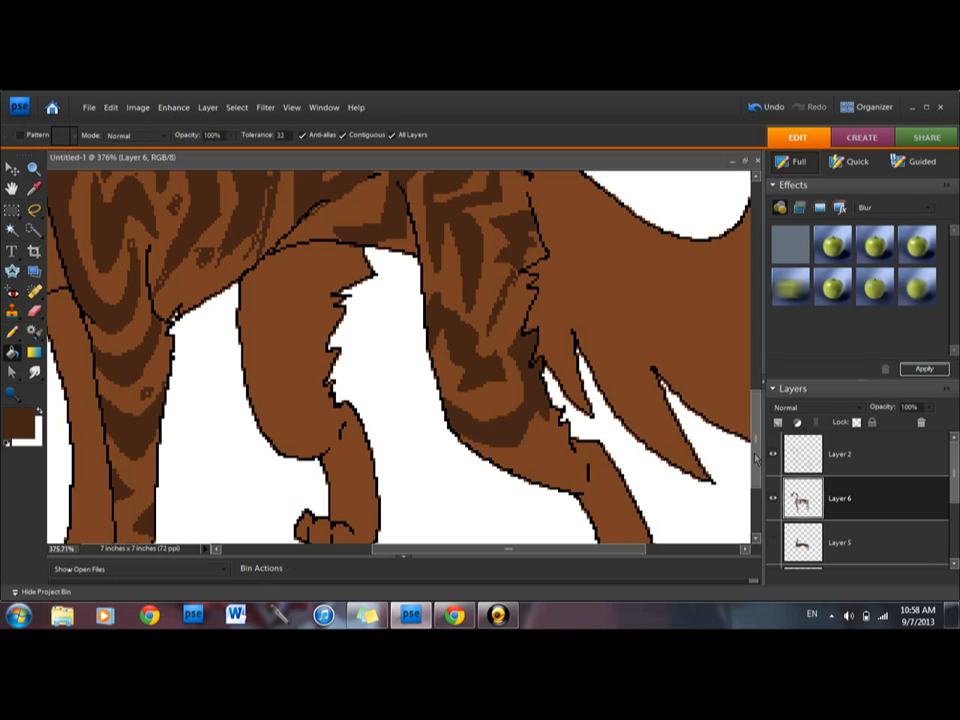
- Set the eraser size to 6 px and erase the stray thin line between the middle flank stripes
mouse_move(757, 462)
left_mouse_down()
mouse_move(760, 404)
mouse_move(759, 475)
mouse_move(759, 443)
left_mouse_up()
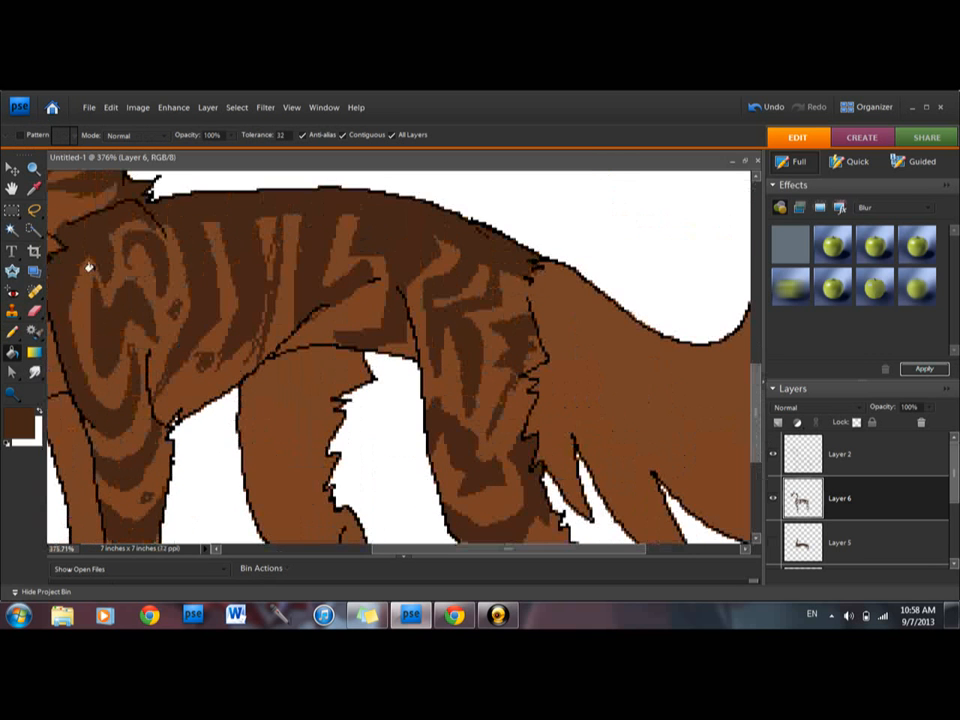
left_click(34, 312)
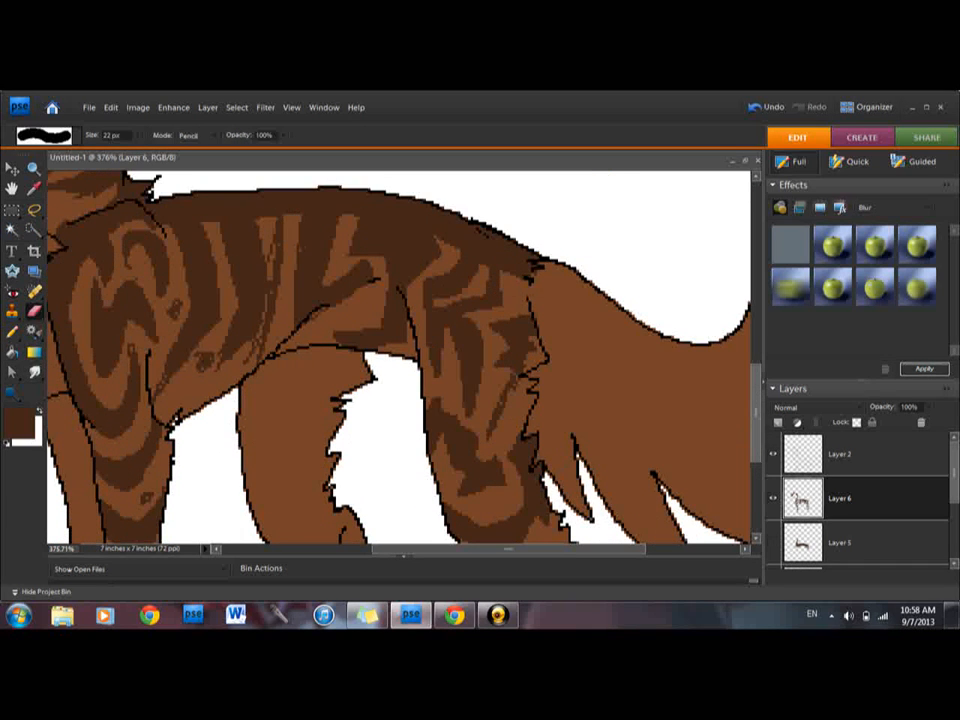
left_click(138, 135)
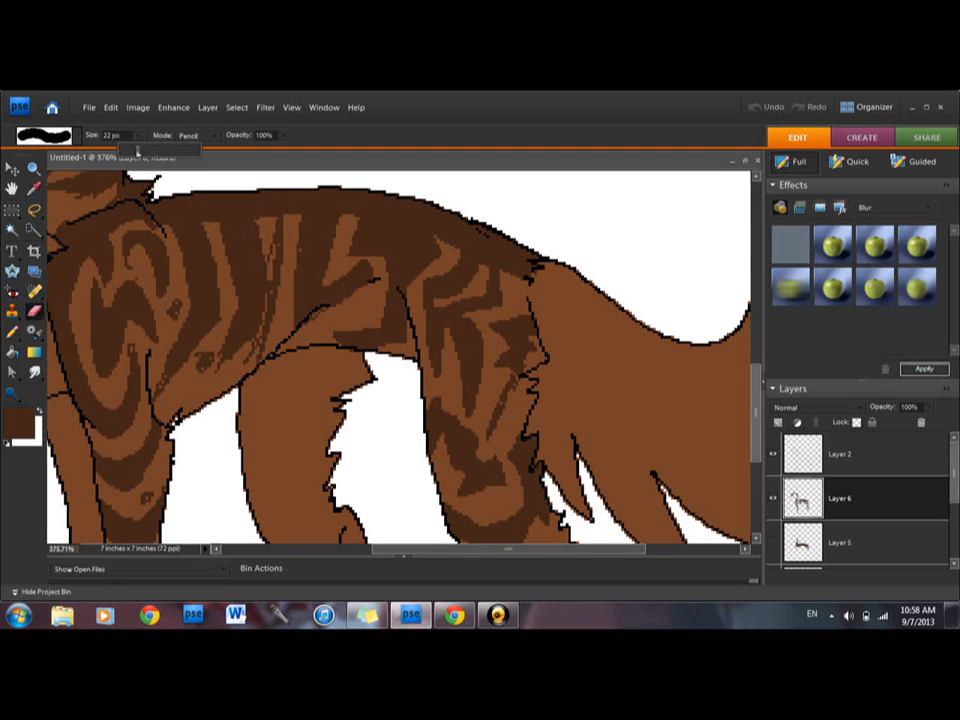
left_click_drag(137, 151, 127, 151)
left_click_drag(267, 243, 277, 264)
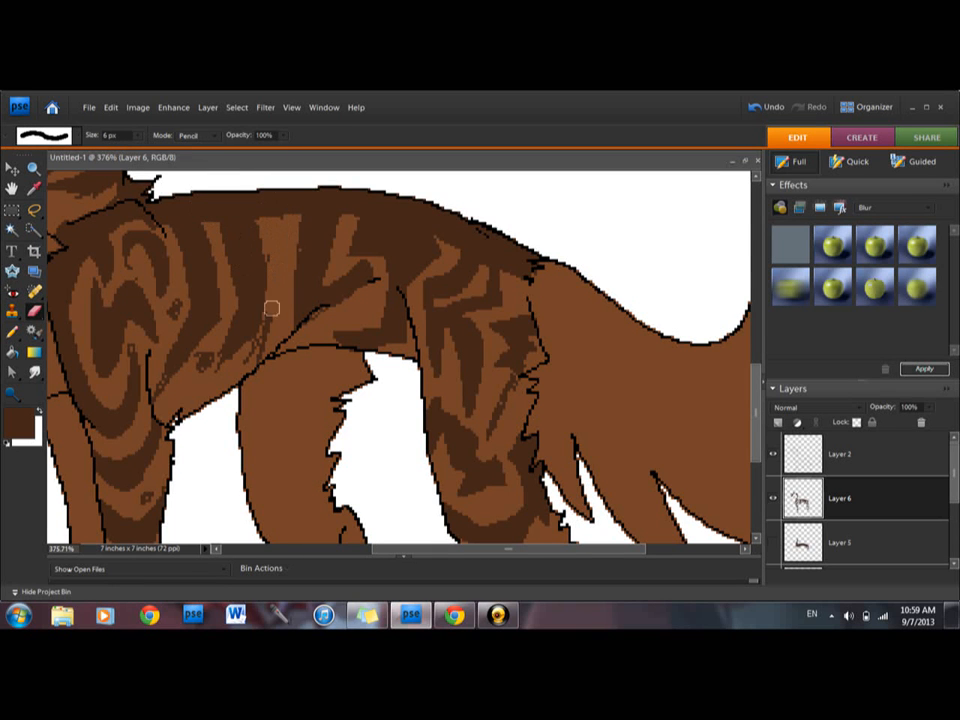
- Draw a long curved dark brown line through the tail from its base up to the tip
left_click(33, 168)
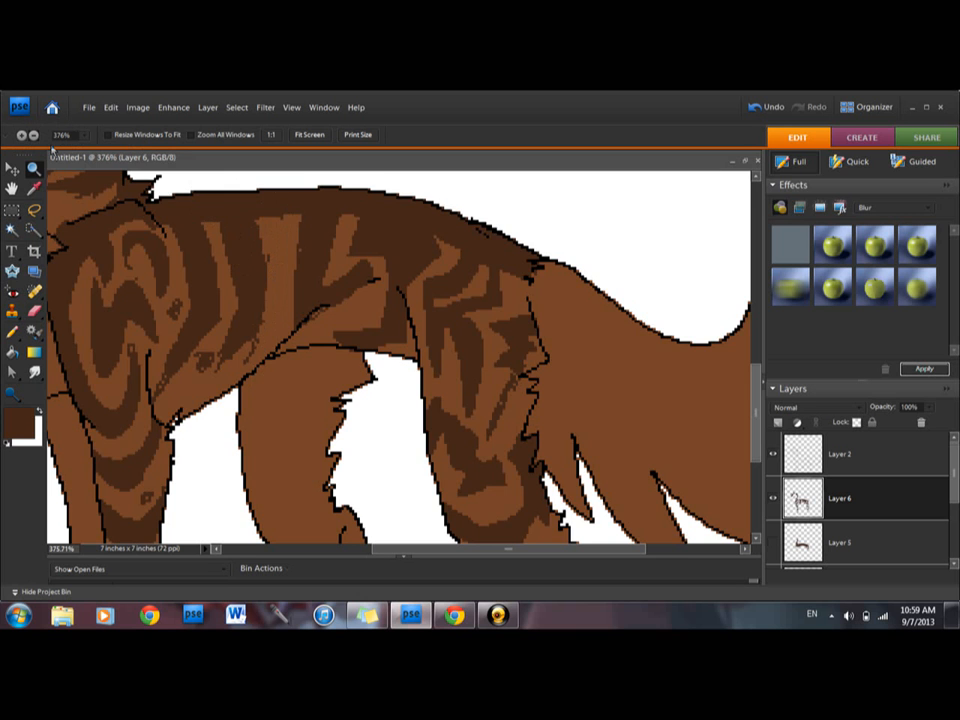
left_click(343, 420, "alt")
left_click(350, 430, "alt")
left_click(350, 430, "alt")
left_click(352, 434, "alt")
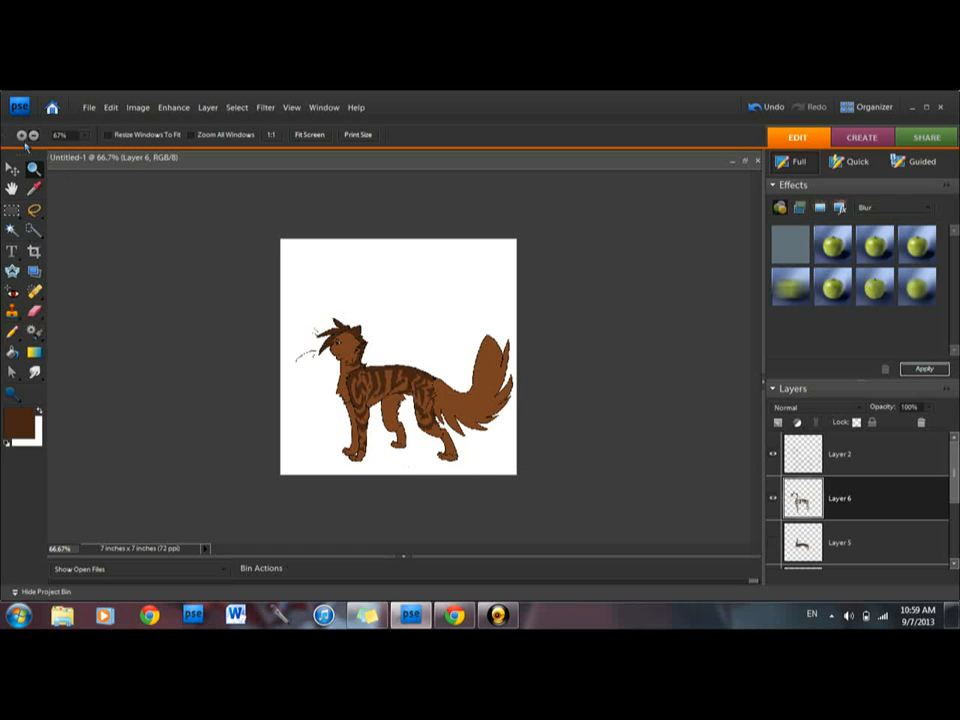
left_click_drag(433, 332, 590, 470)
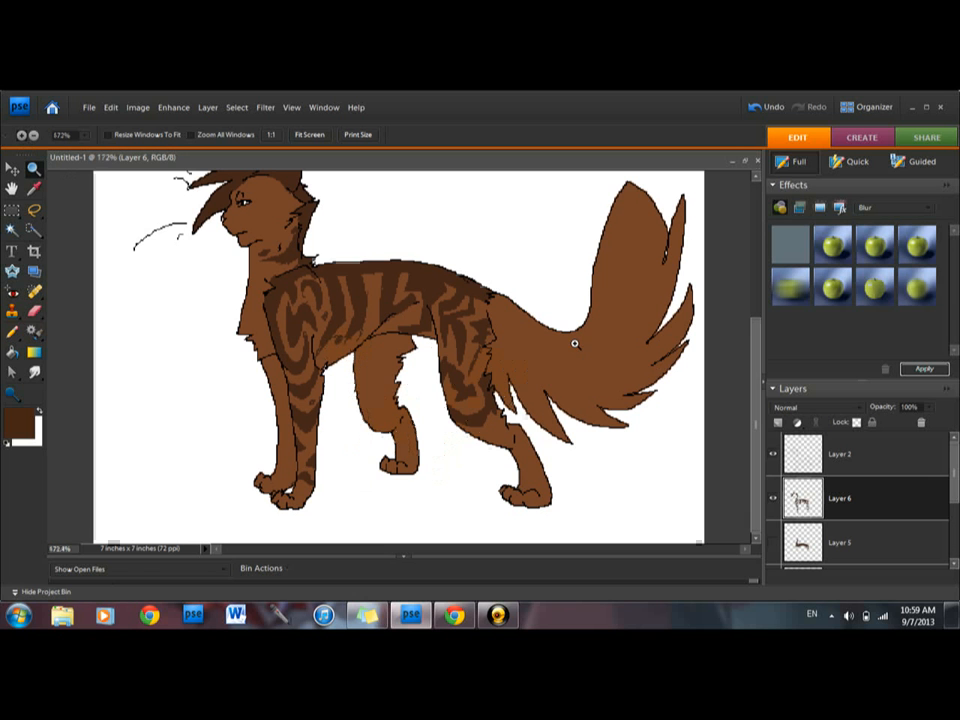
left_click_drag(499, 186, 724, 470)
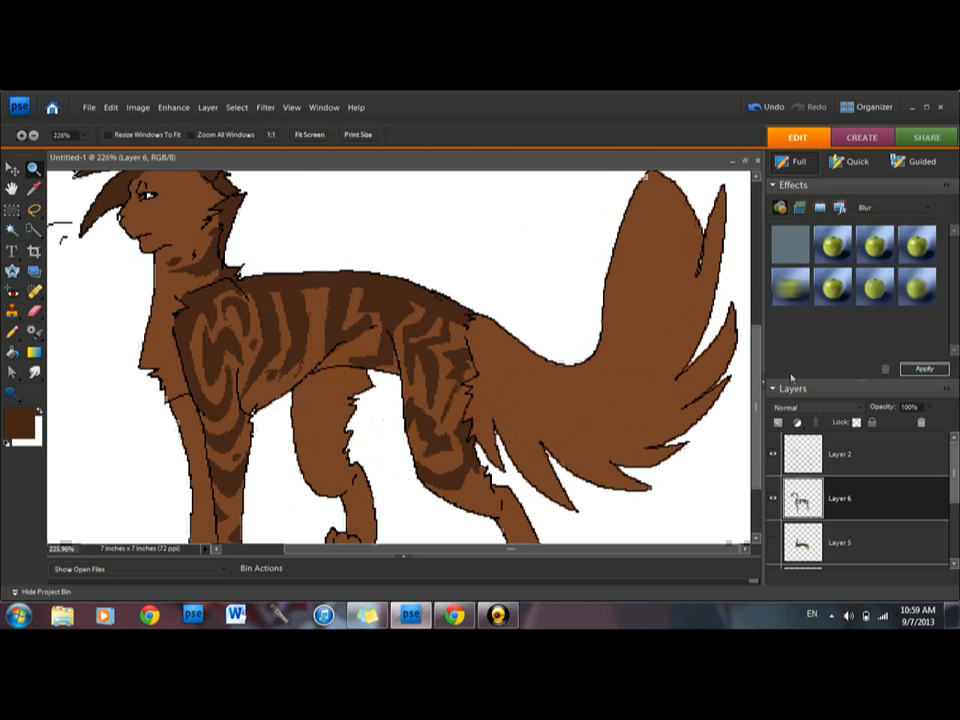
key("Tab")
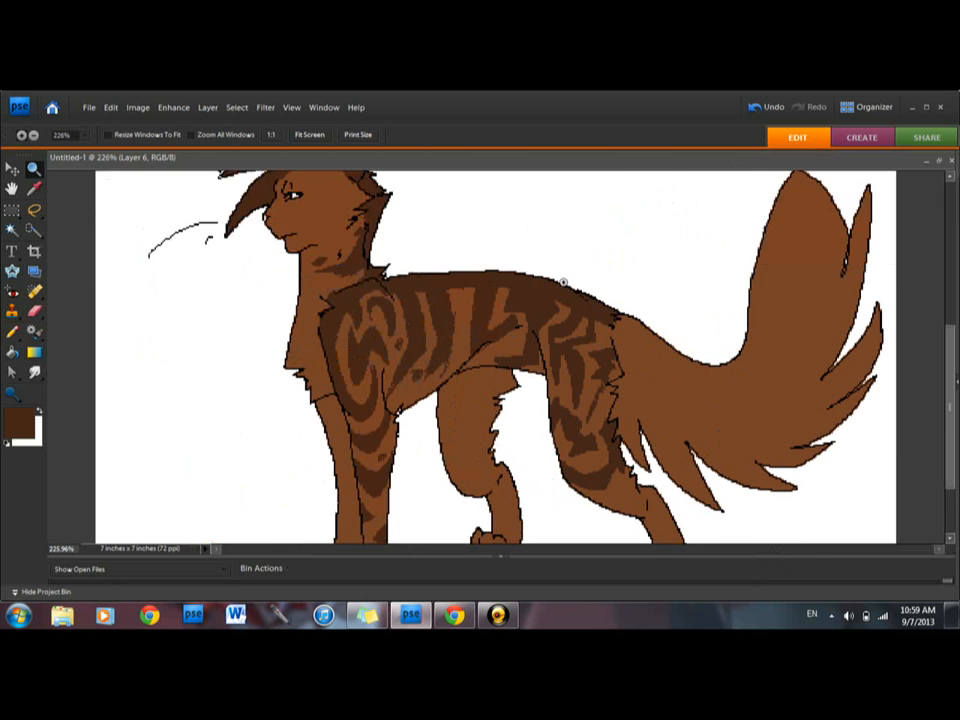
key("Tab")
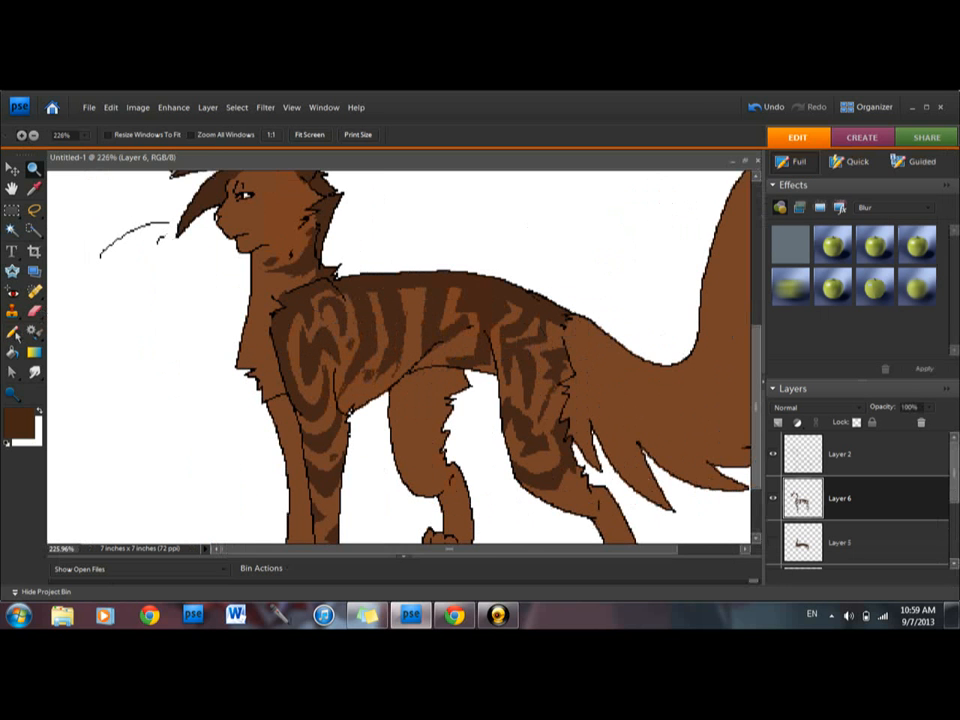
key("n")
left_click_drag(495, 555, 601, 543)
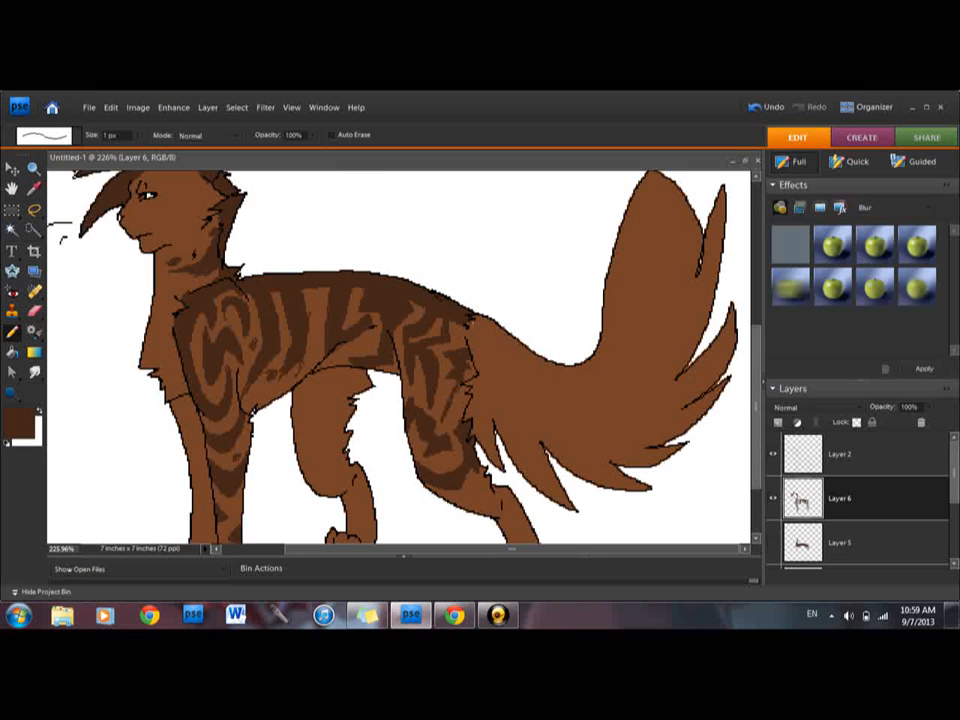
left_click_drag(472, 340, 640, 271)
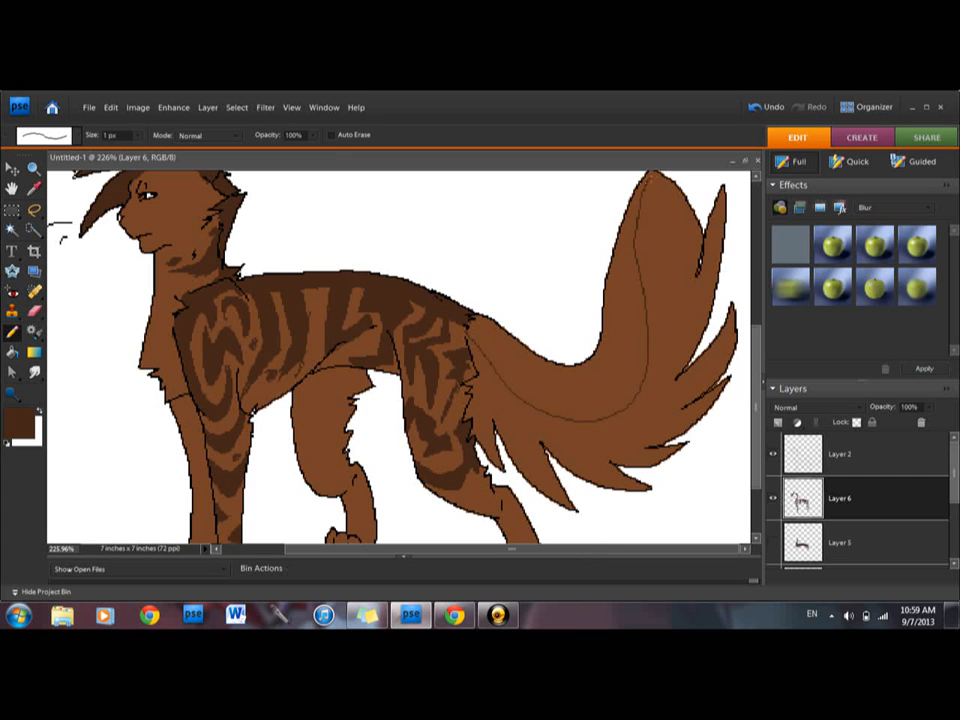
- Draw curved stripe edges from the tail line to the lower fringe and fill the band nearest the hind leg with dark brown
left_click_drag(509, 387, 521, 446)
left_click_drag(608, 420, 612, 463)
left_click_drag(636, 398, 667, 440)
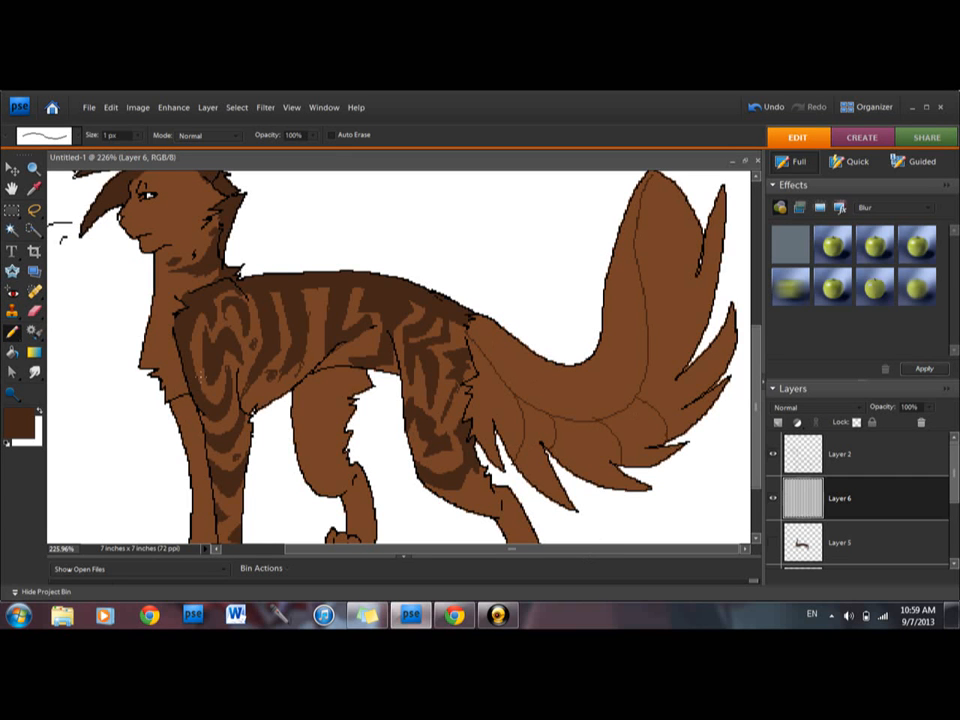
left_click(14, 352)
left_click(531, 444)
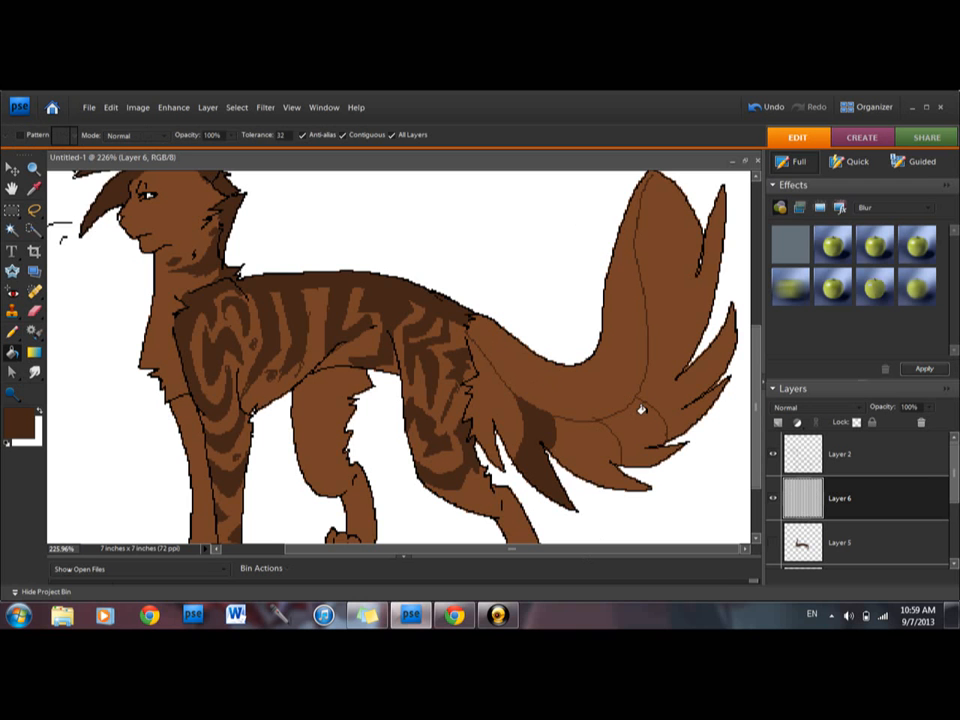
left_click(641, 409)
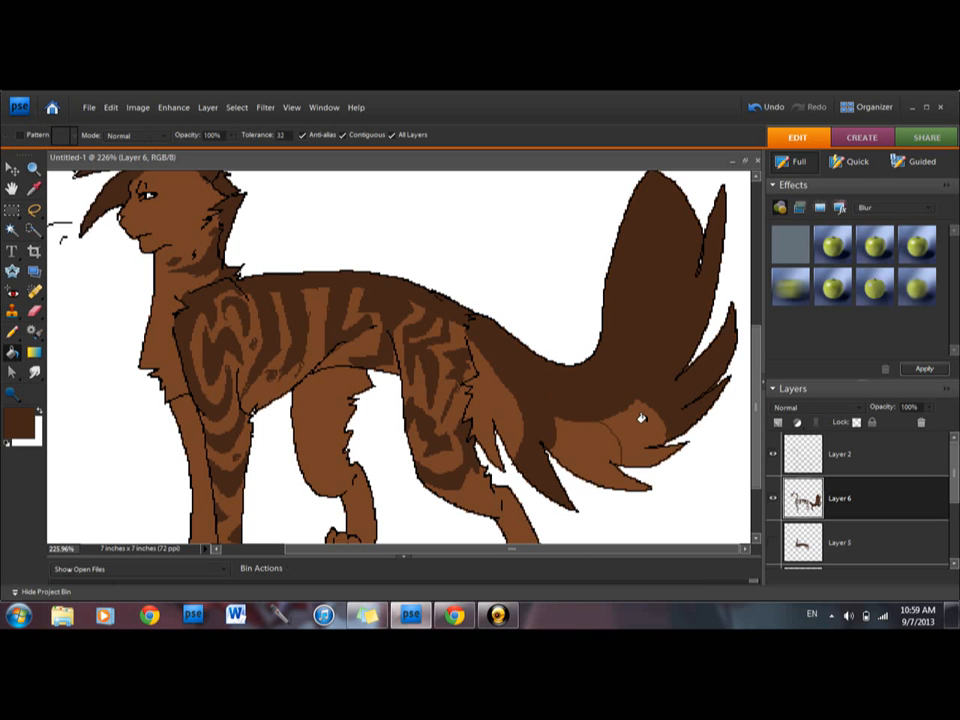
left_click(769, 107)
left_click(769, 107)
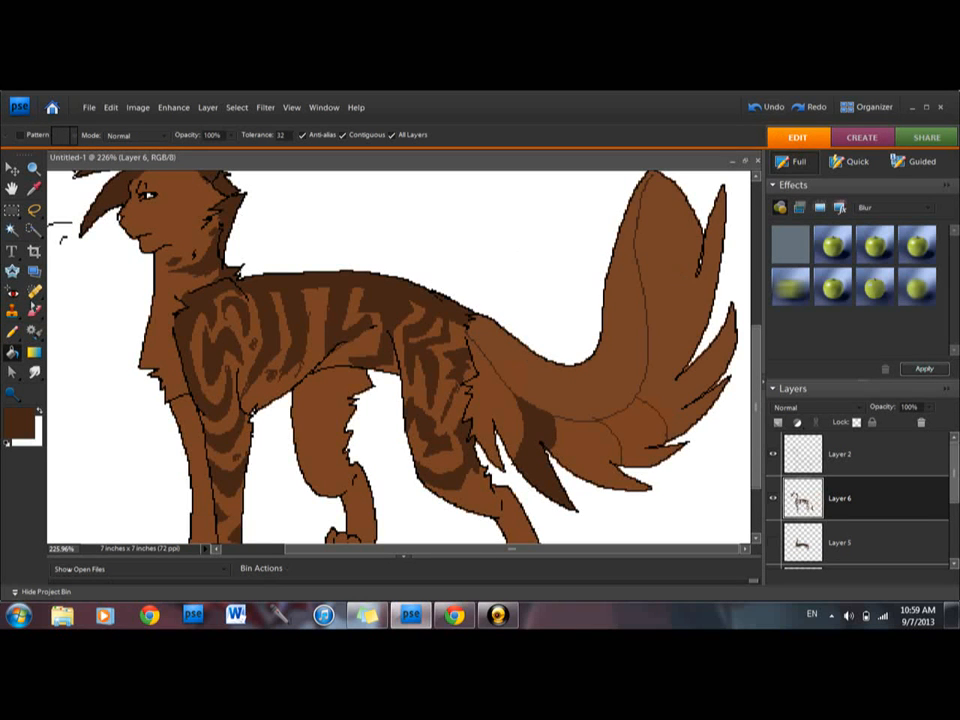
- Fill the upper side of the tail along the long curved line and the band beside the rear fringe with dark brown
left_click(14, 332)
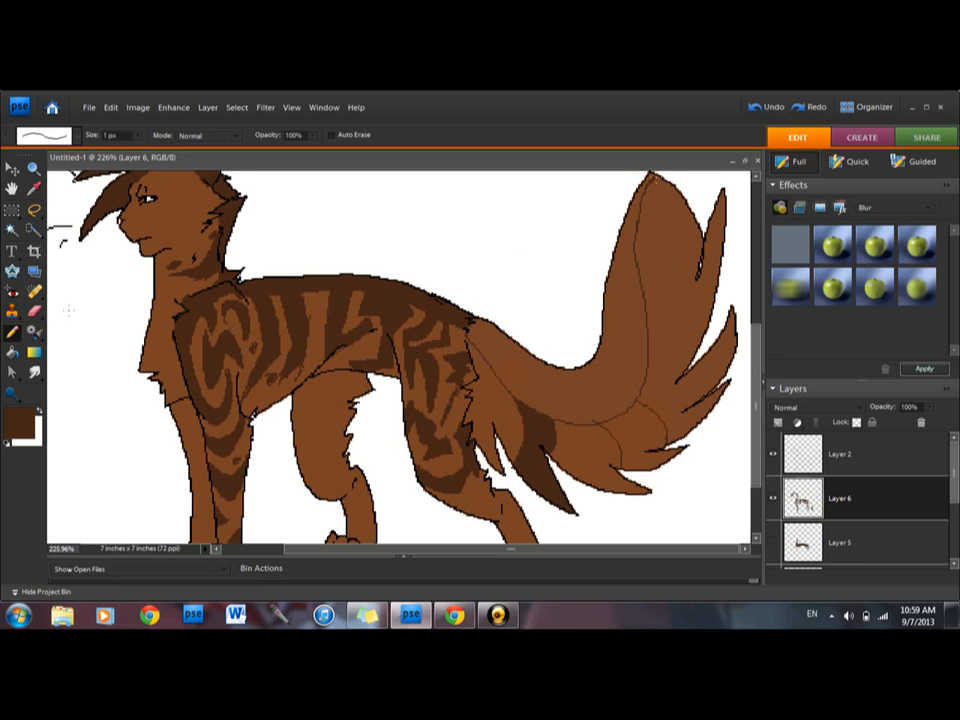
key("k")
left_click(618, 398)
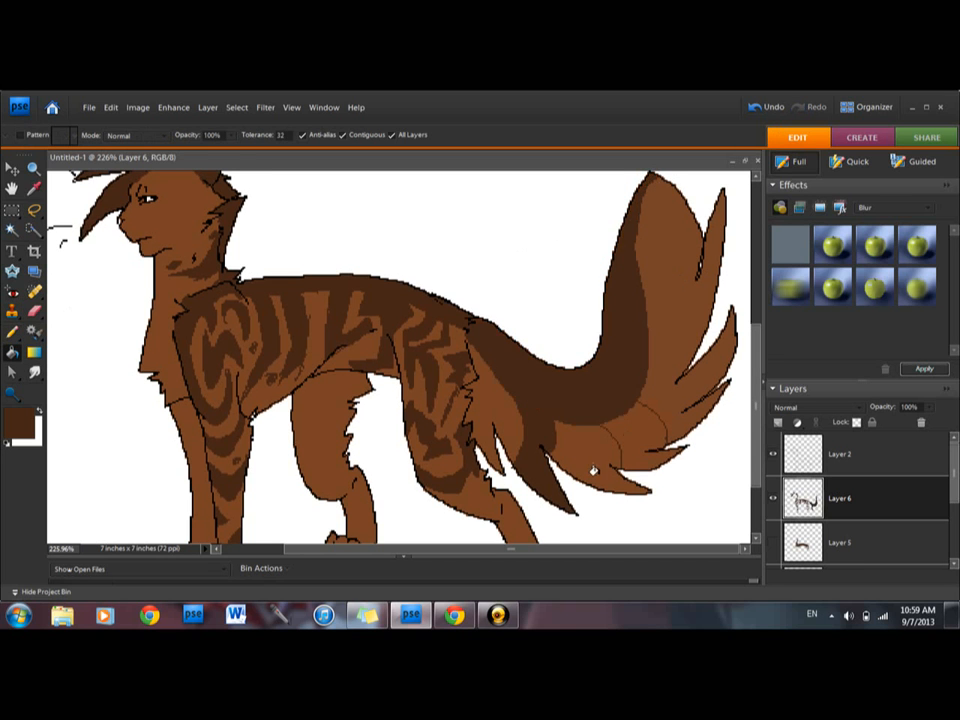
left_click(640, 436)
left_click_drag(759, 429, 759, 383)
scroll(759, 383, "down", 2)
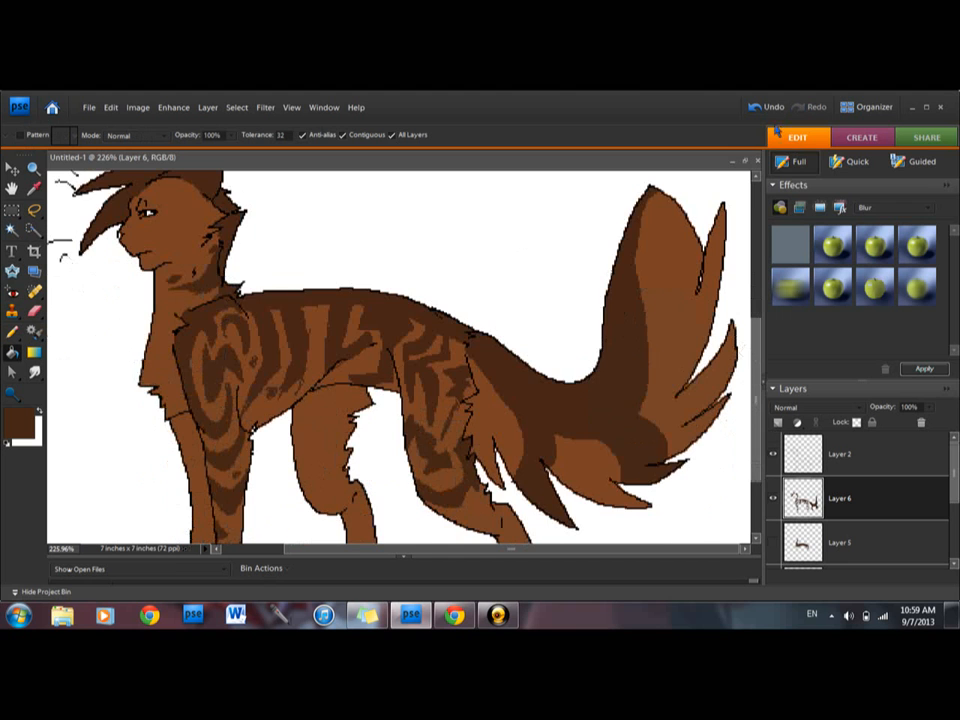
- Undo all the tail fills, stripe edges and the long curved line, back to the plain brown tail
left_click(770, 110)
left_click(773, 110)
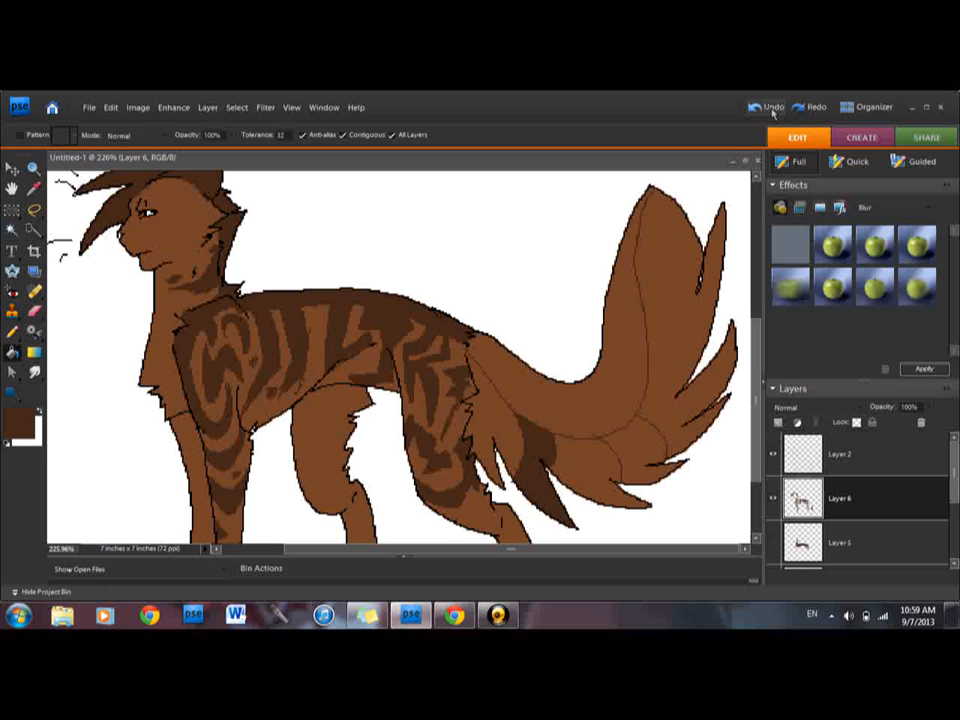
left_click(773, 110)
left_click(769, 111)
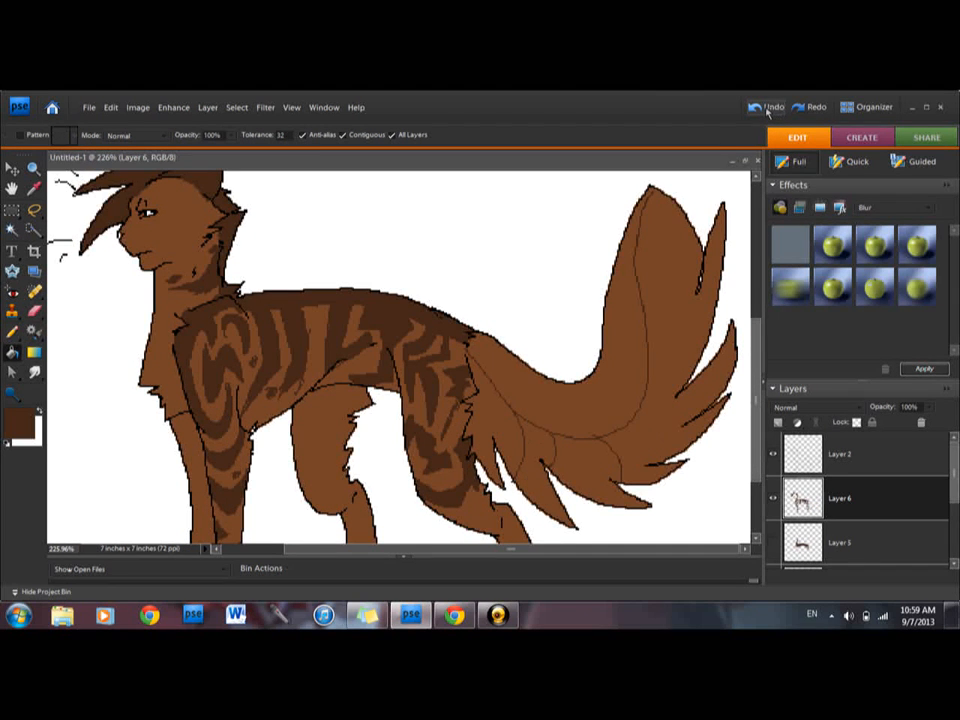
left_click(769, 111)
left_click(766, 111)
left_click(766, 111)
left_click(766, 111)
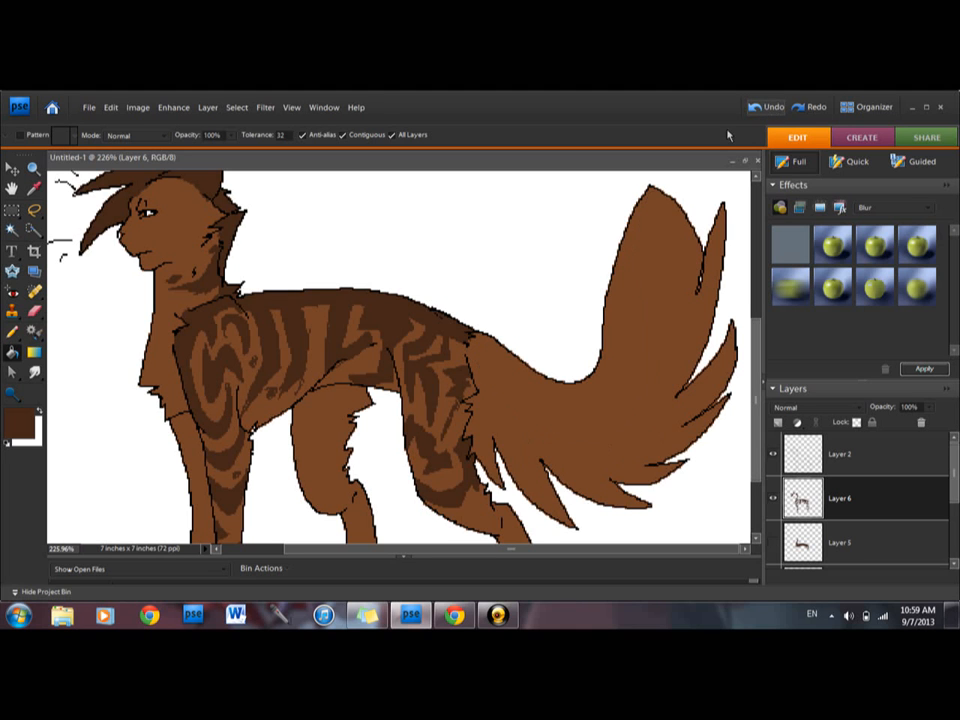
- Try two 1 px curved stripe edges across the upper tail, and undo both
left_click(14, 331)
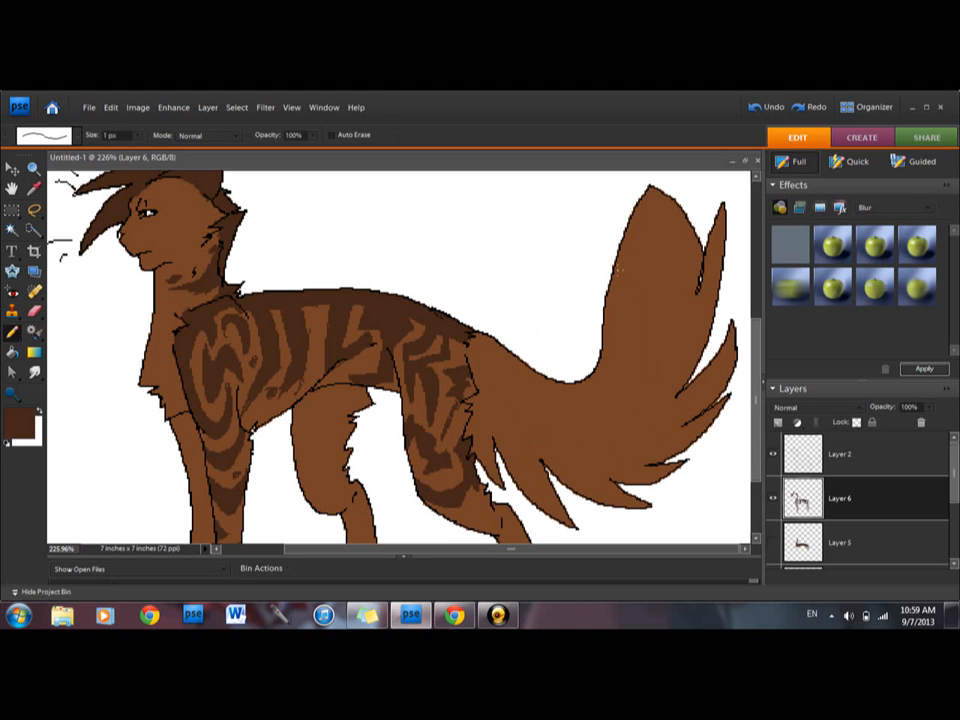
mouse_move(619, 270)
left_mouse_down()
mouse_move(664, 316)
mouse_move(699, 299)
left_mouse_up()
left_click_drag(604, 325, 677, 367)
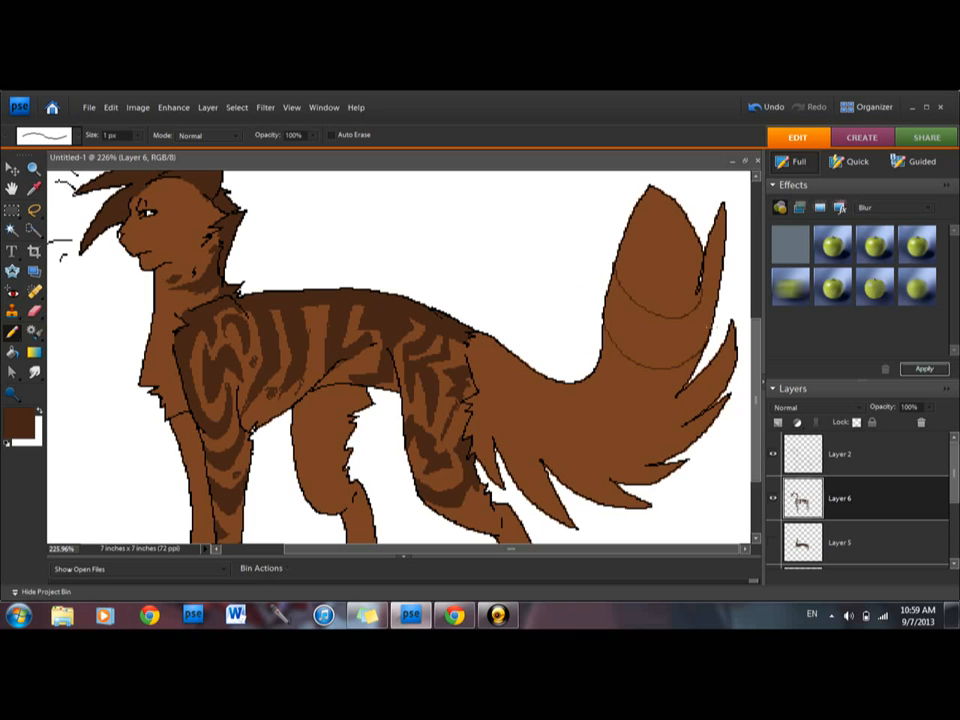
left_click(768, 108)
left_click(768, 112)
- Draw a zigzag edge across the upper tail and fill the tip above it with dark brown
mouse_move(619, 264)
left_mouse_down()
mouse_move(628, 320)
mouse_move(697, 292)
left_mouse_up()
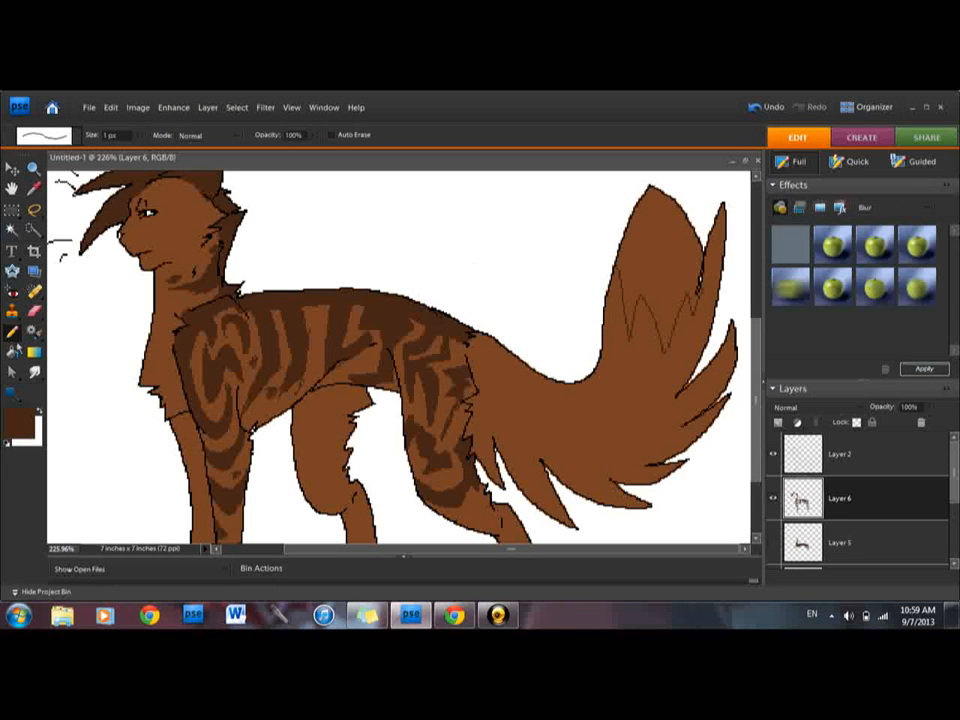
left_click(12, 351)
left_click(666, 270)
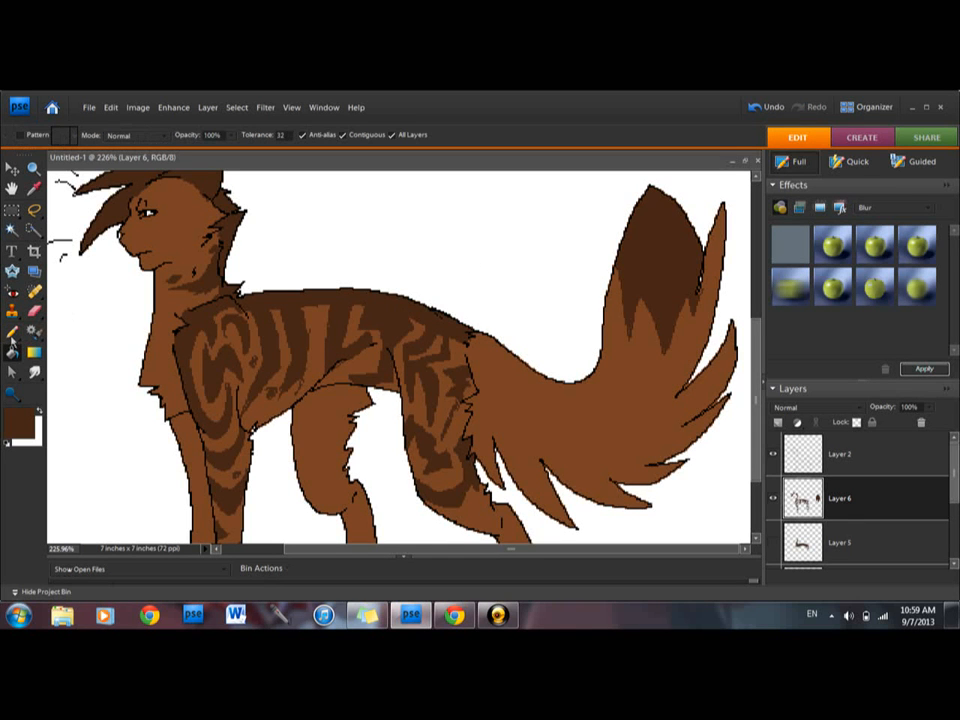
- Outline three jagged bands across the middle, lower part and base of the tail and fill them with dark brown
left_click(12, 332)
mouse_move(601, 352)
left_mouse_down()
mouse_move(644, 358)
mouse_move(656, 403)
mouse_move(677, 368)
left_mouse_up()
left_click_drag(580, 382, 594, 442)
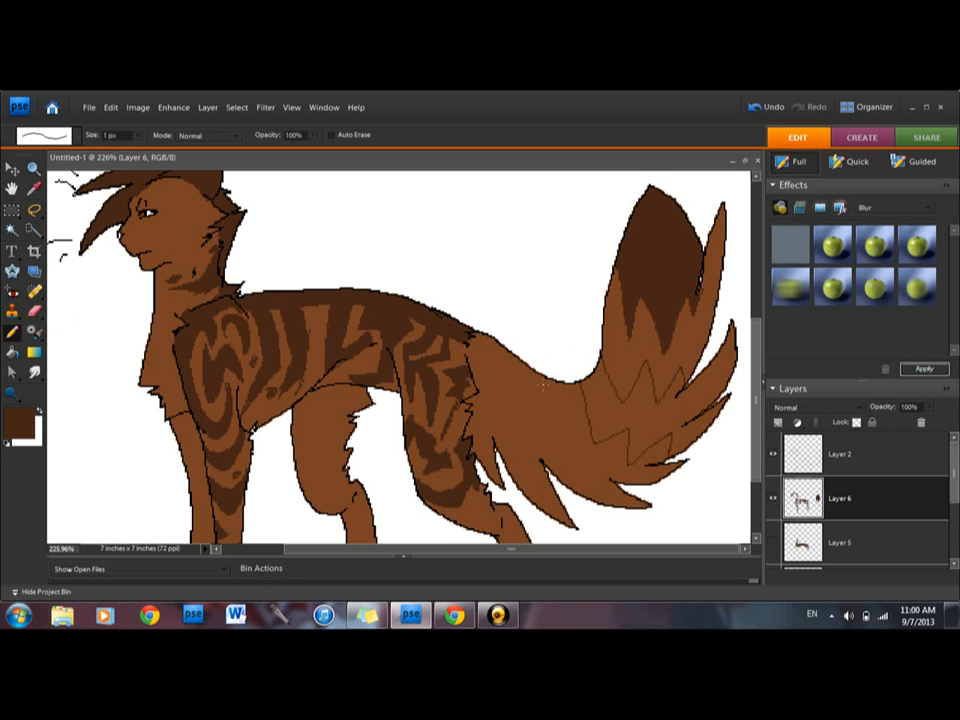
left_click_drag(549, 410, 541, 461)
mouse_move(505, 358)
left_mouse_down()
mouse_move(496, 421)
mouse_move(513, 452)
left_mouse_up()
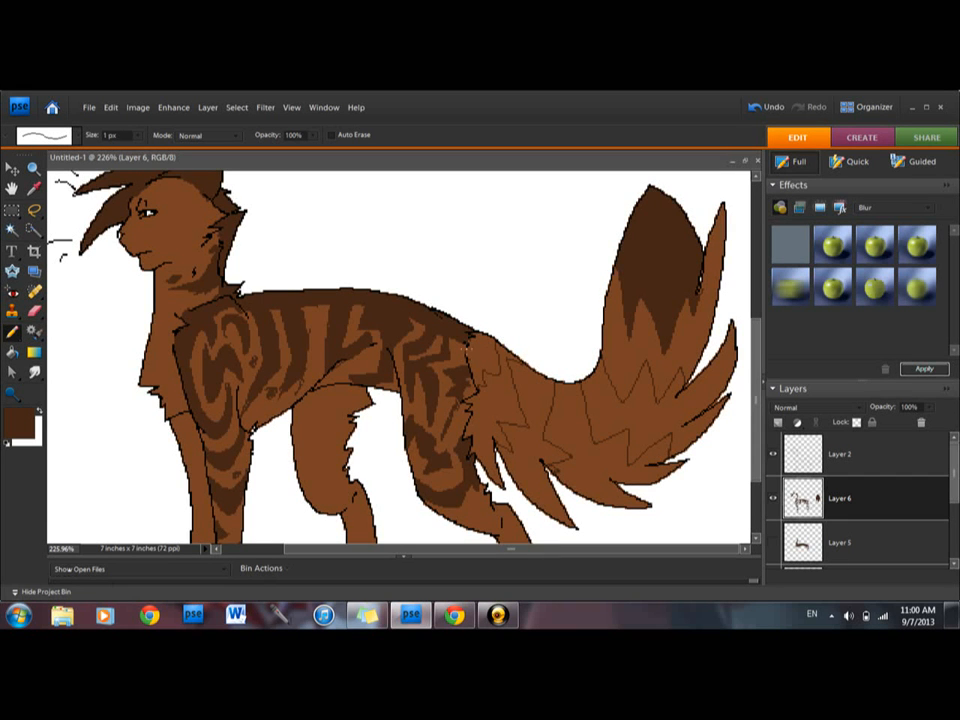
key("k")
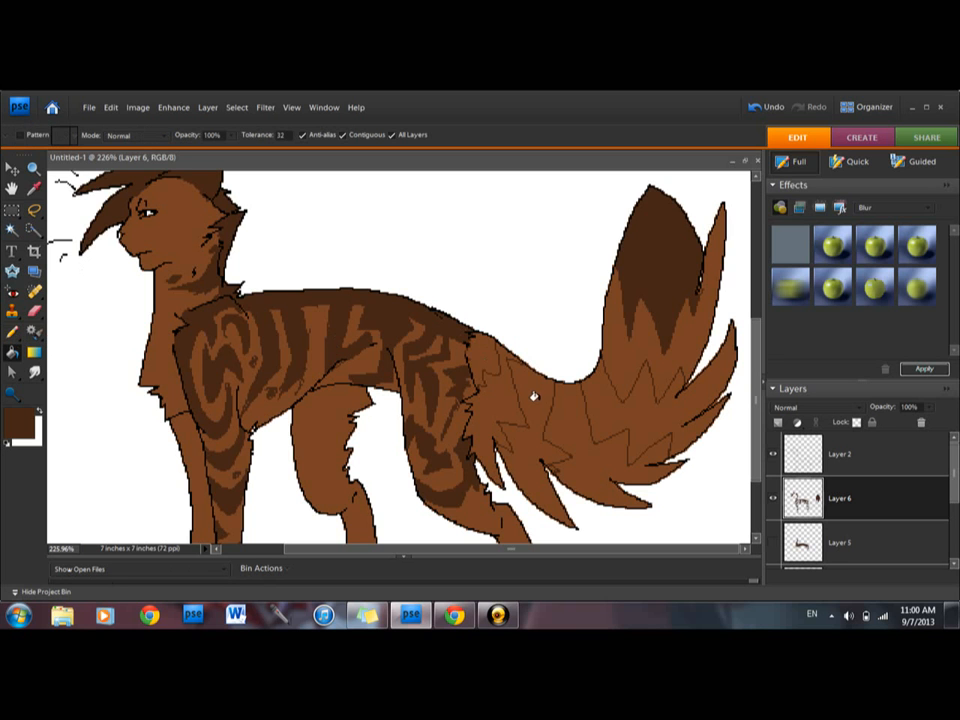
left_click(636, 413)
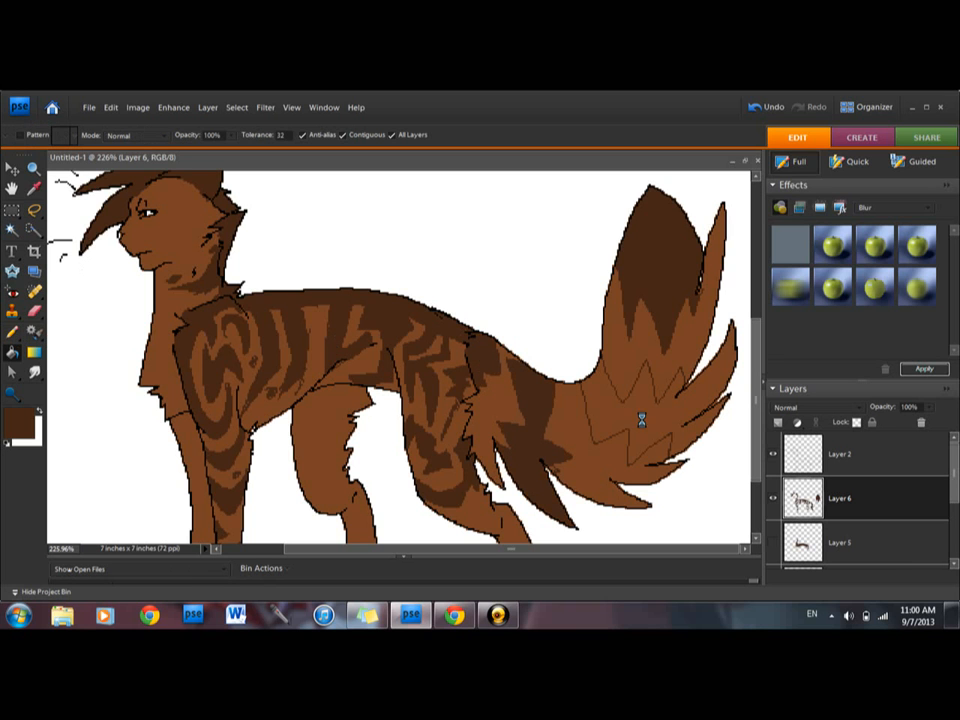
- Review the whole striped cat at 100% zoom and get a close view of its head
key("z")
left_click(33, 136)
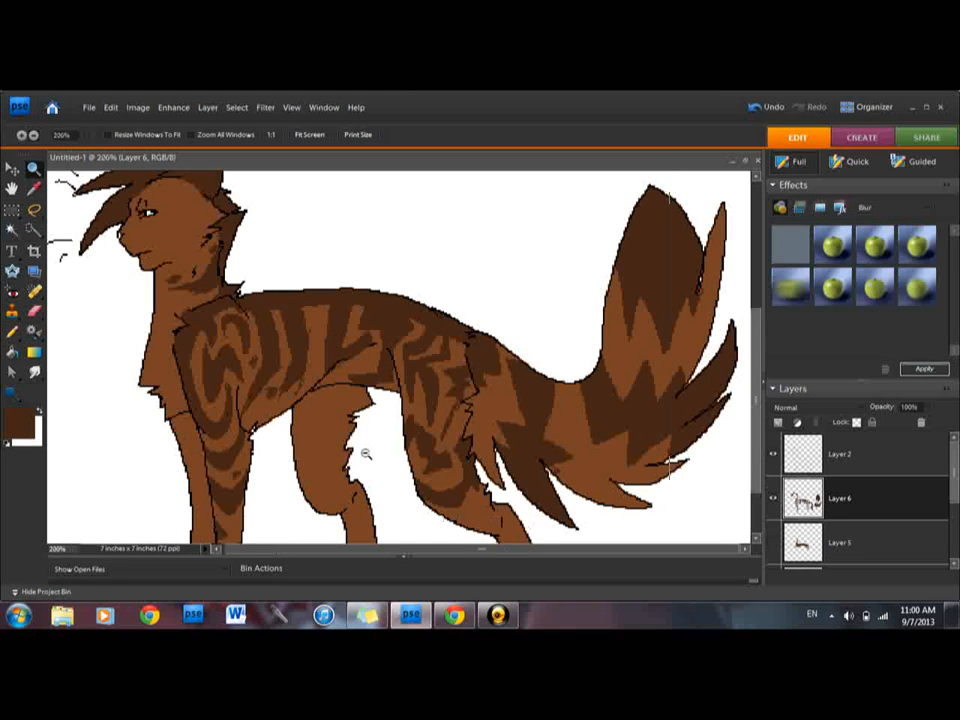
left_click(382, 483)
left_click(383, 484)
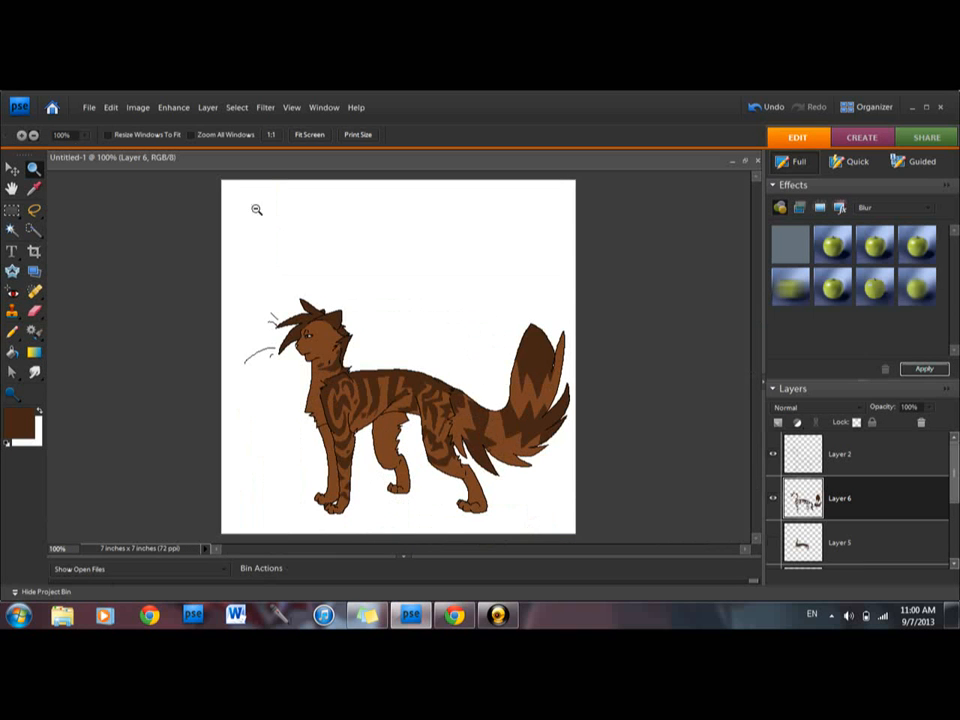
left_click(22, 136)
left_click_drag(283, 299, 391, 407)
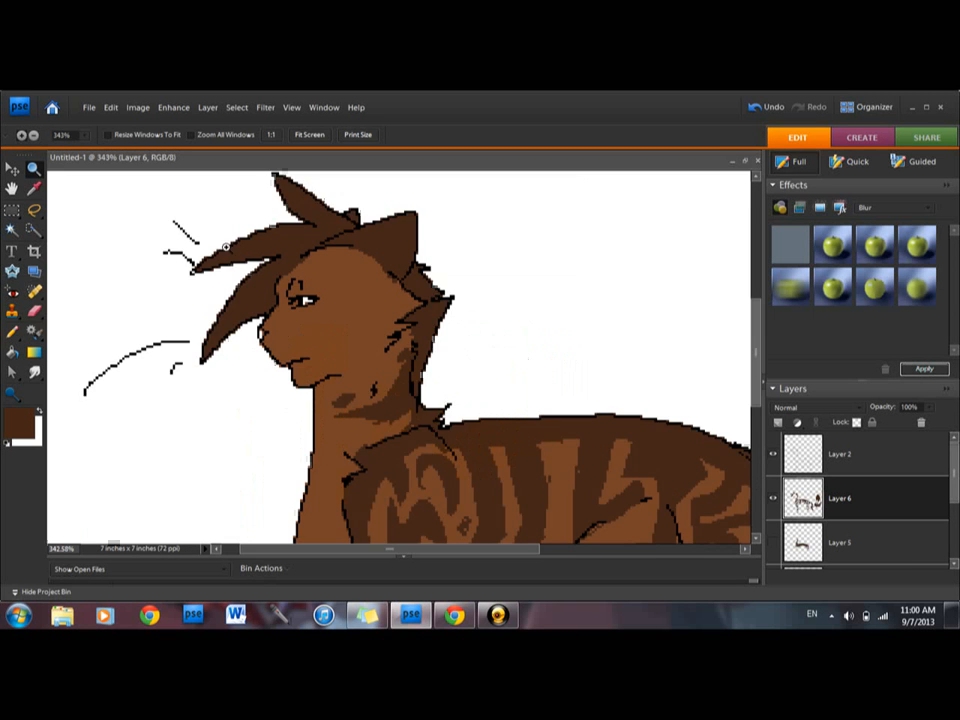
left_click_drag(215, 223, 513, 485)
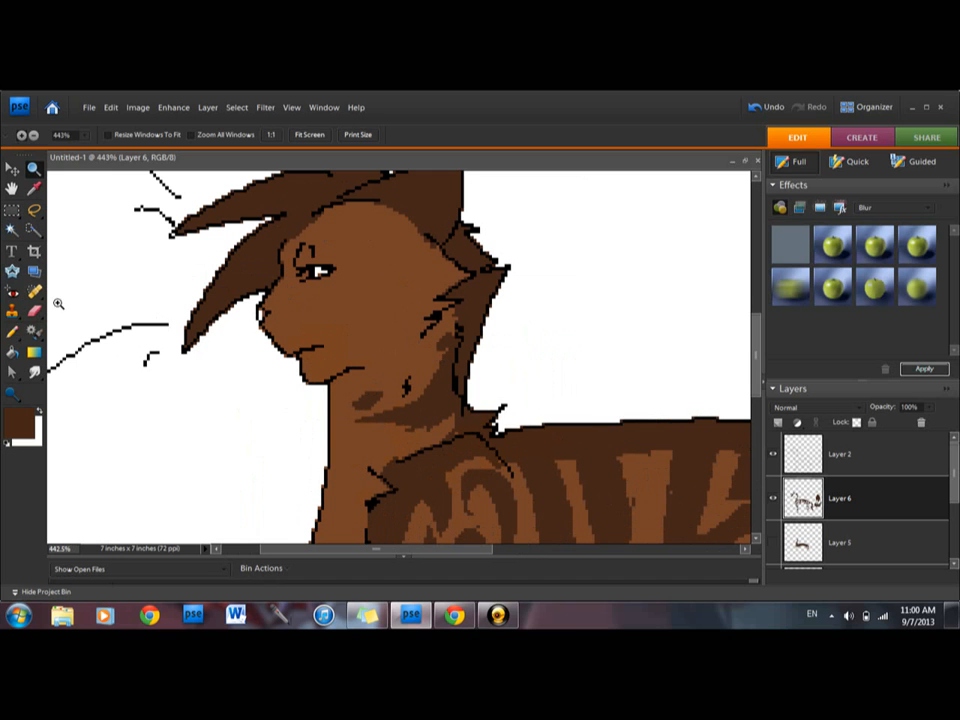
- Try dark brown marks around the brow and a stripe across the forehead, and undo them
left_click(12, 331)
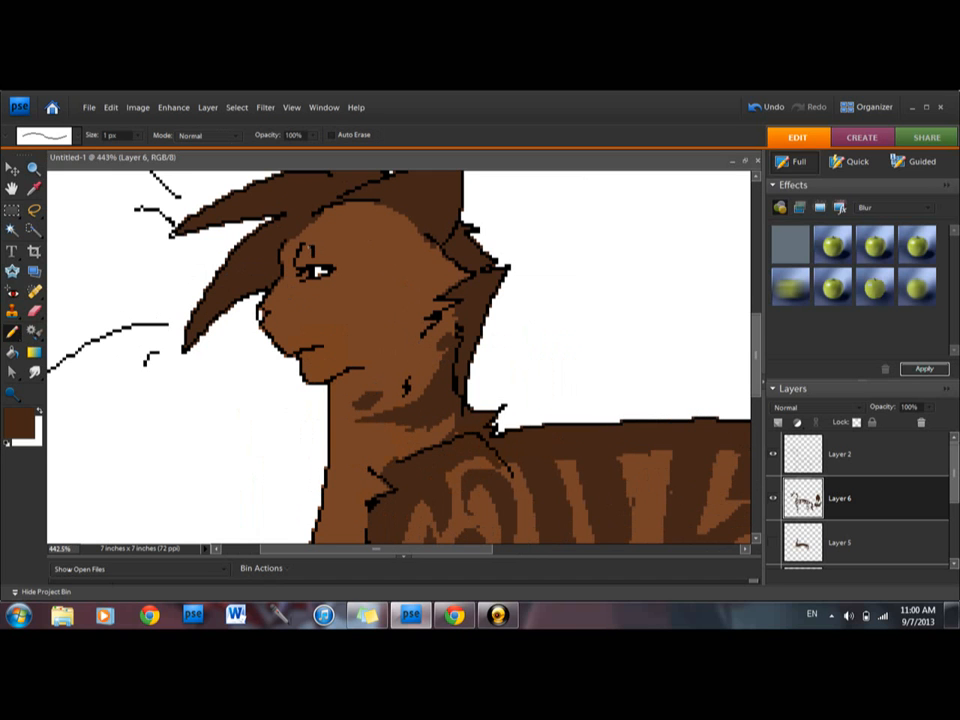
left_click_drag(300, 250, 305, 258)
left_click_drag(313, 240, 370, 214)
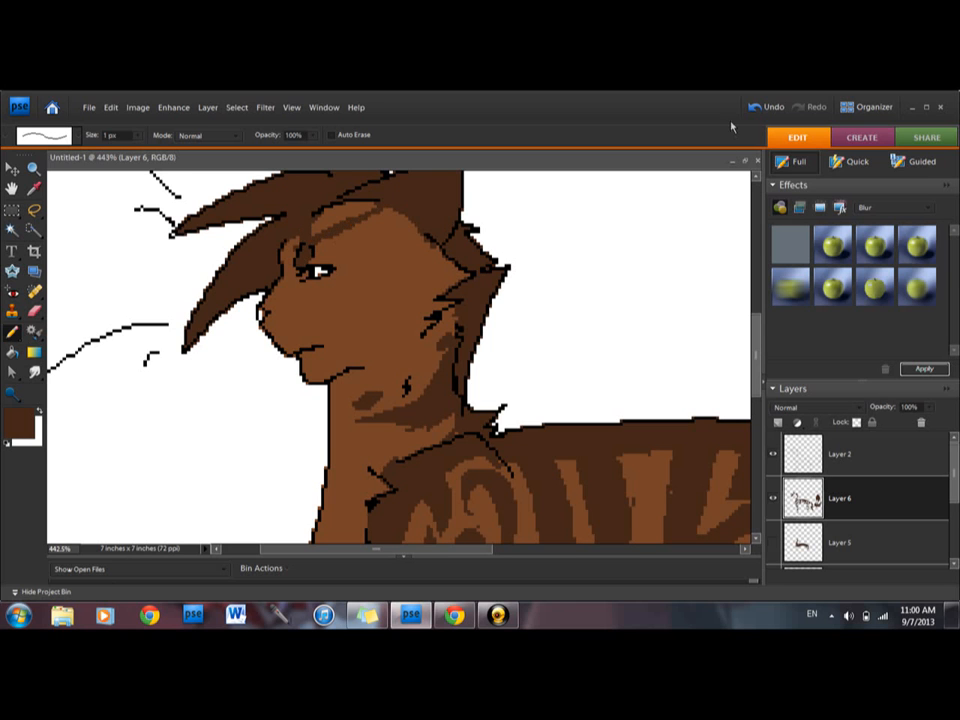
left_click(762, 108)
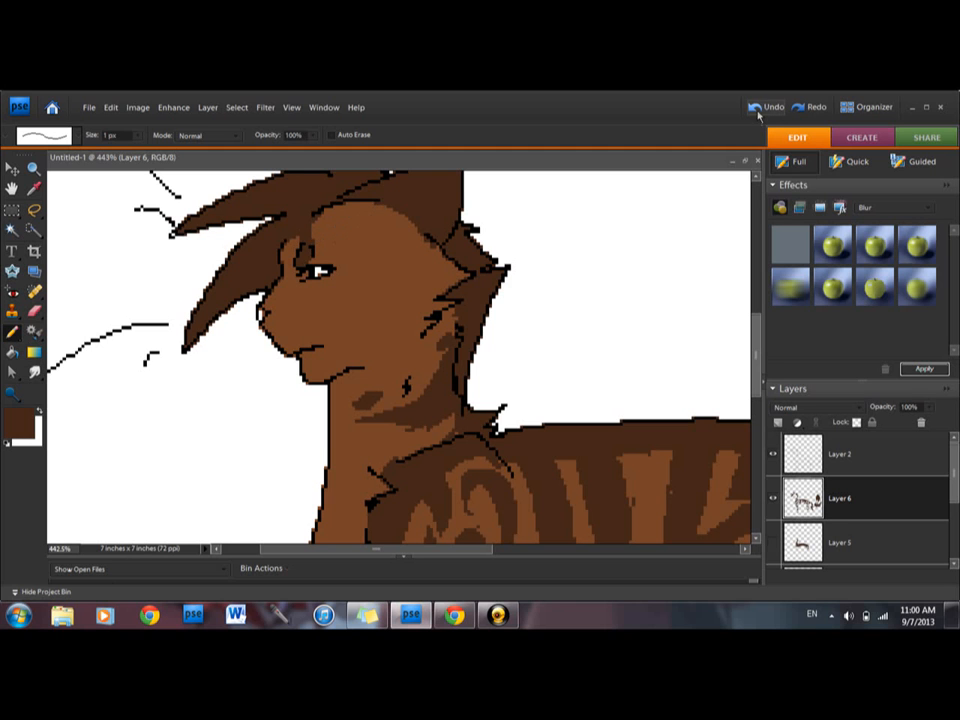
left_click(767, 110)
left_click(767, 109)
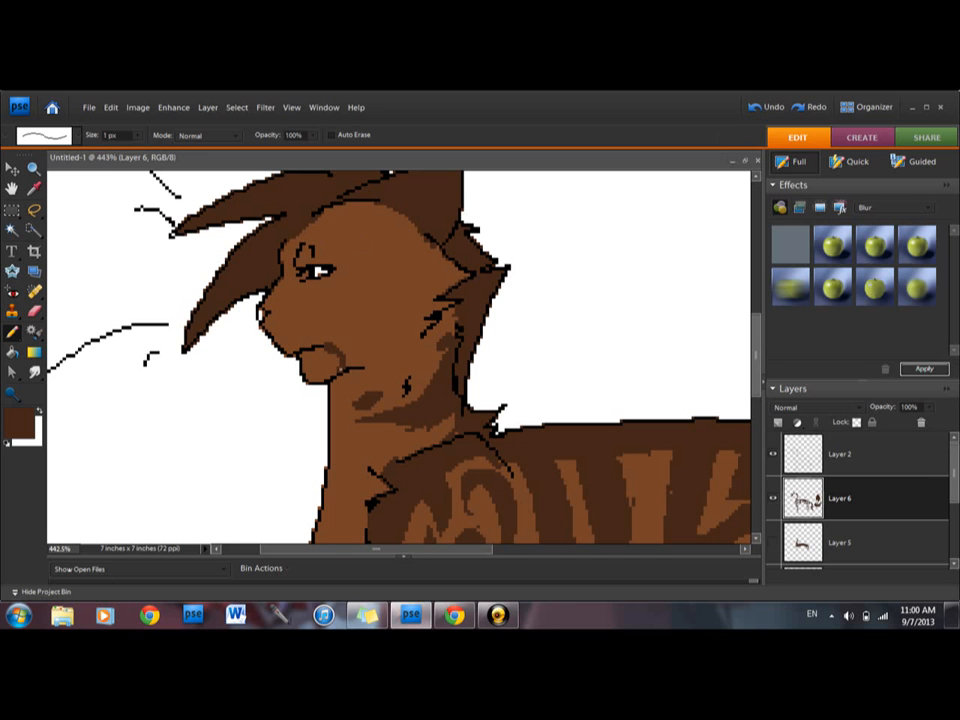
- Show and hide Layer 5 and Layer 4 in turn to compare their markings on the head
left_click(773, 543)
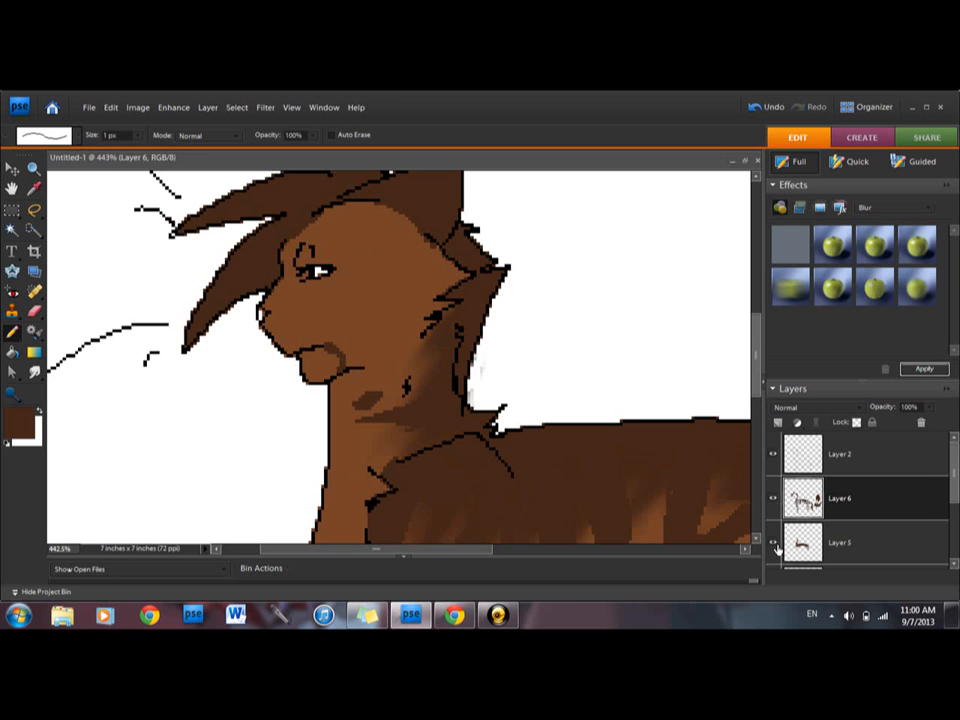
left_click(776, 546)
left_click_drag(956, 467, 955, 523)
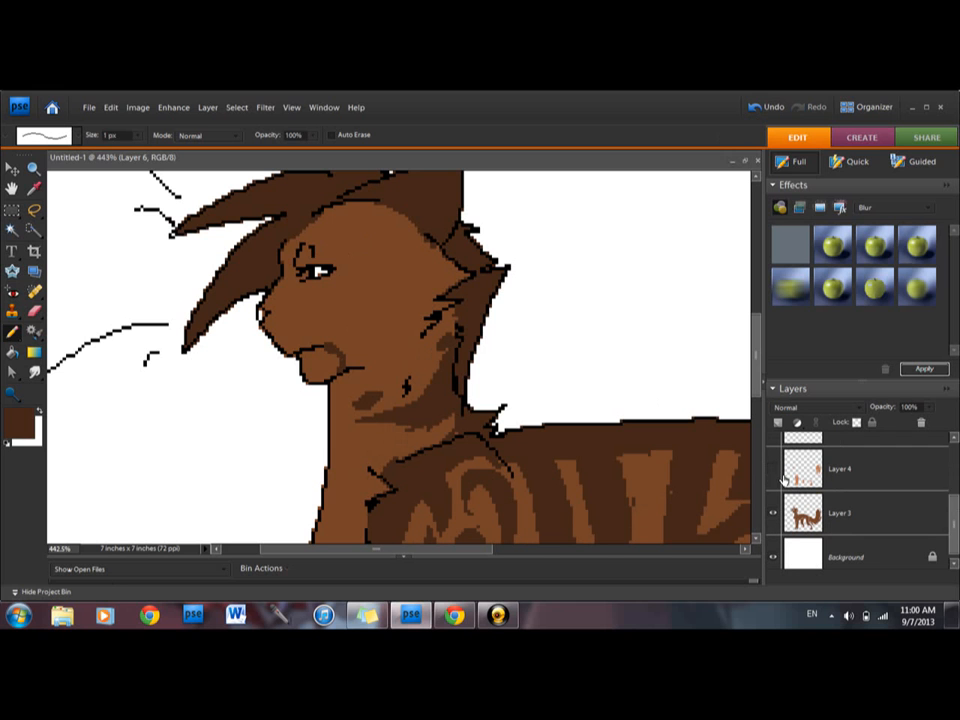
left_click(773, 477)
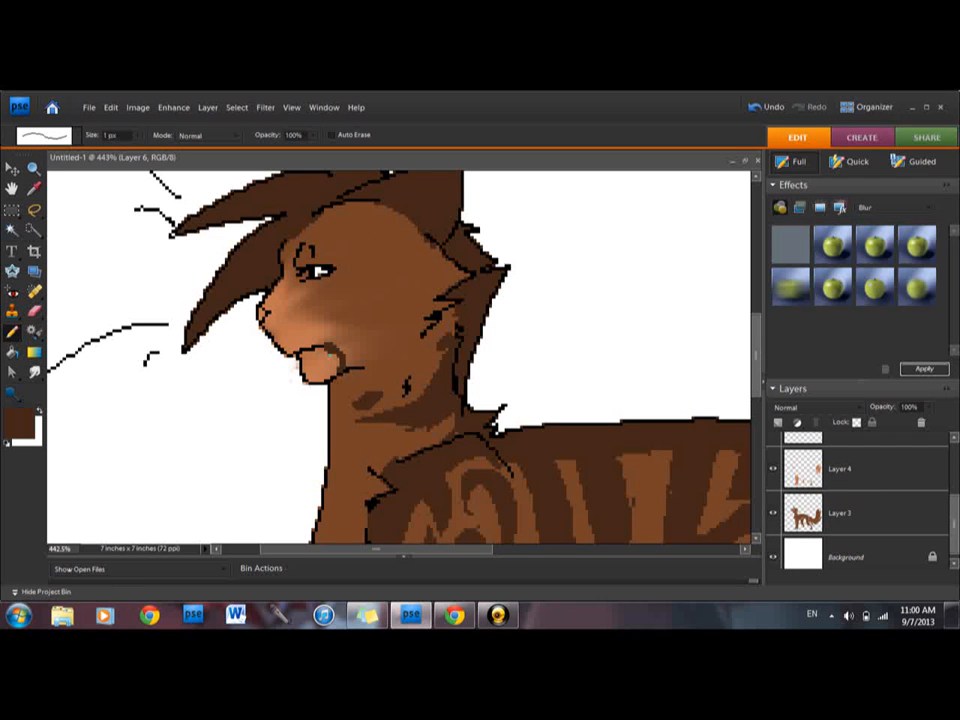
left_click(773, 469)
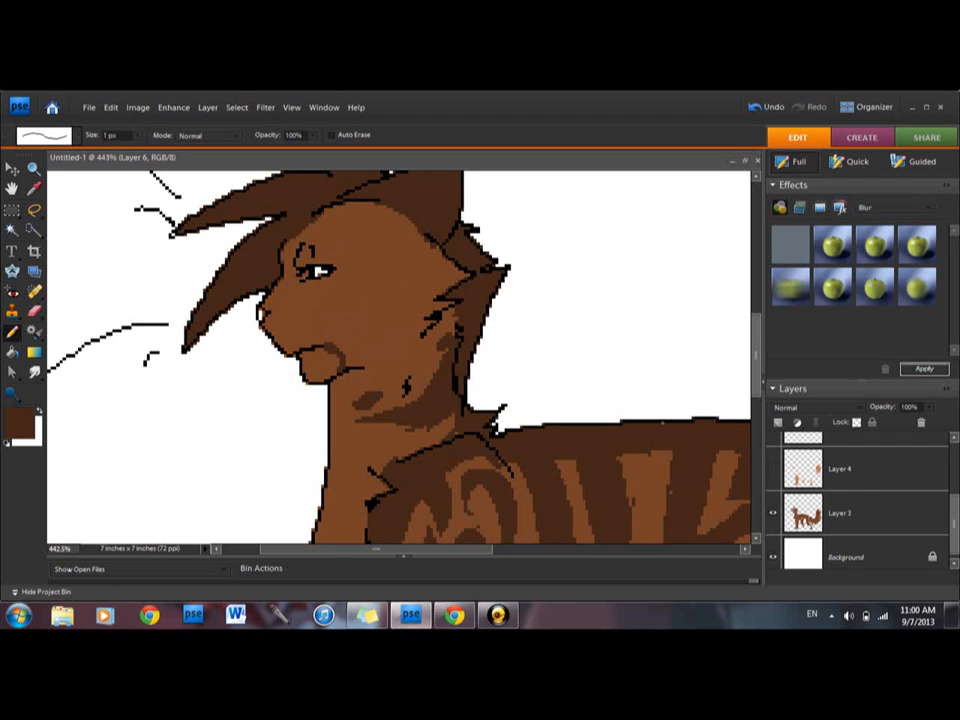
- Try a tapered dark brown patch running down the cheek from the eye, and undo it
left_click_drag(758, 346, 759, 340)
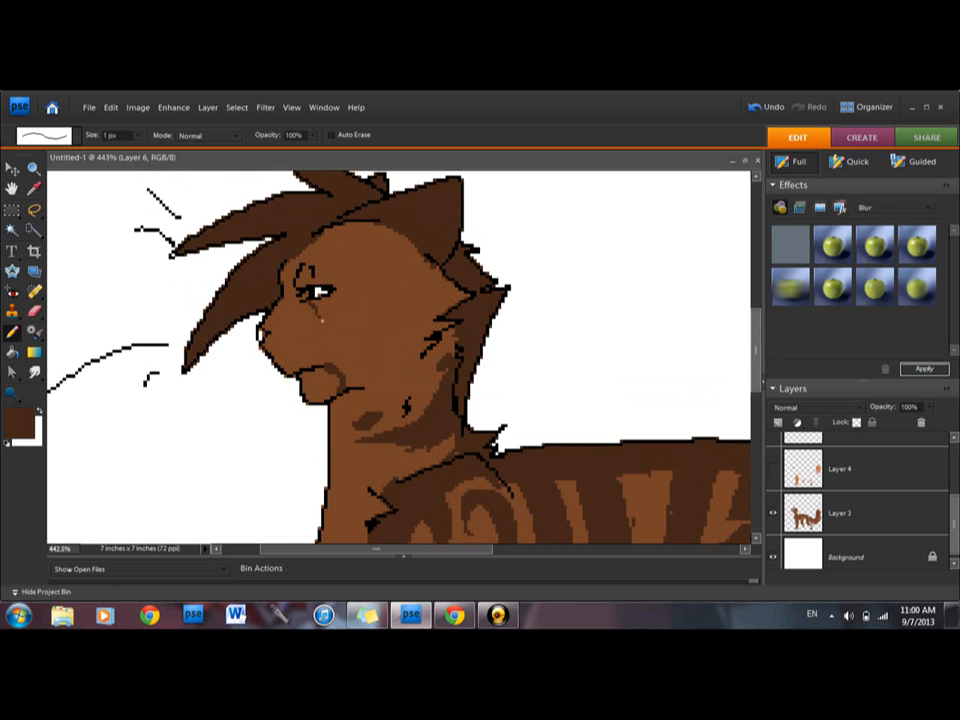
left_click_drag(321, 320, 336, 352)
left_click_drag(342, 348, 335, 294)
left_click(16, 352)
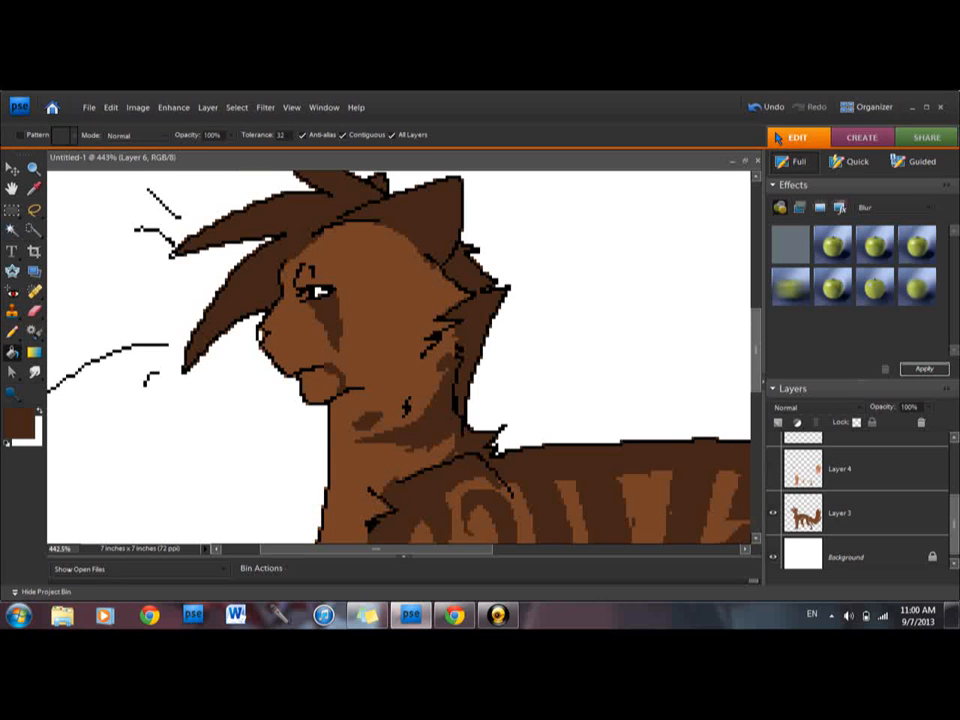
left_click(770, 107)
left_click(774, 108)
left_click(775, 109)
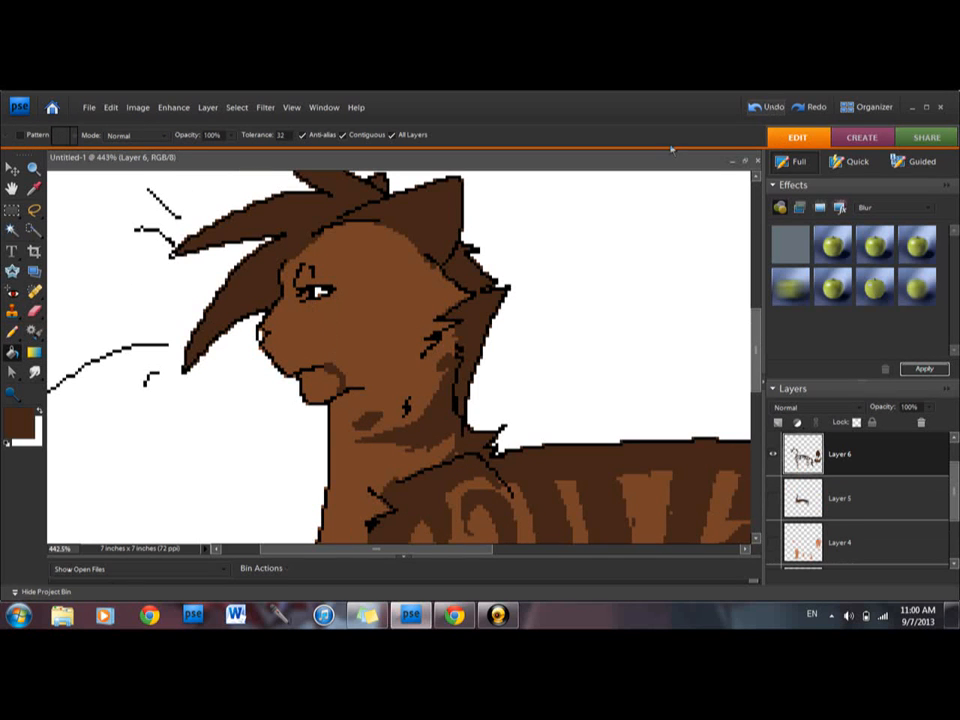
- Try a jagged dark brown patch below the eye, and erase it together with the curve at the mouth corner
left_click(11, 331)
mouse_move(305, 299)
left_mouse_down()
mouse_move(343, 302)
mouse_move(361, 345)
mouse_move(333, 296)
left_mouse_up()
left_click(12, 352)
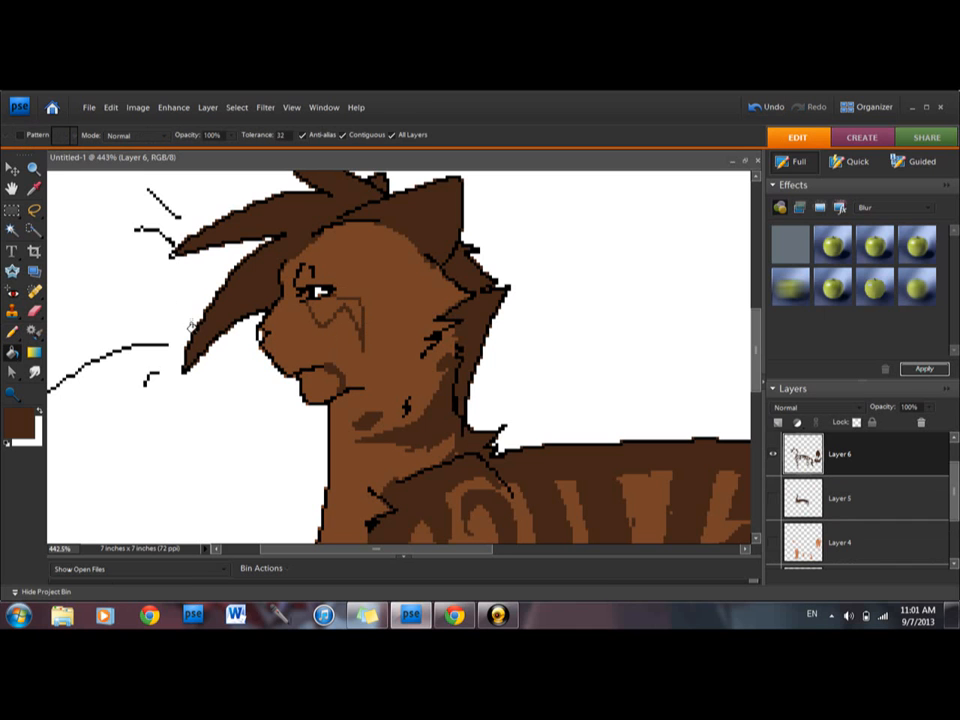
left_click(327, 311)
left_click(12, 333)
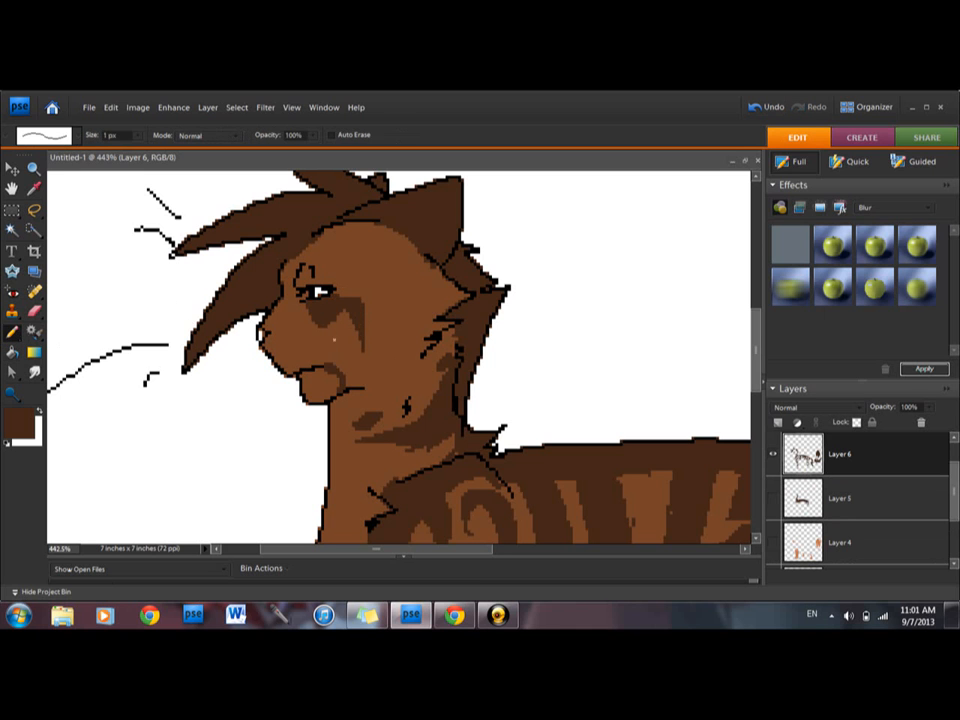
left_click(35, 311)
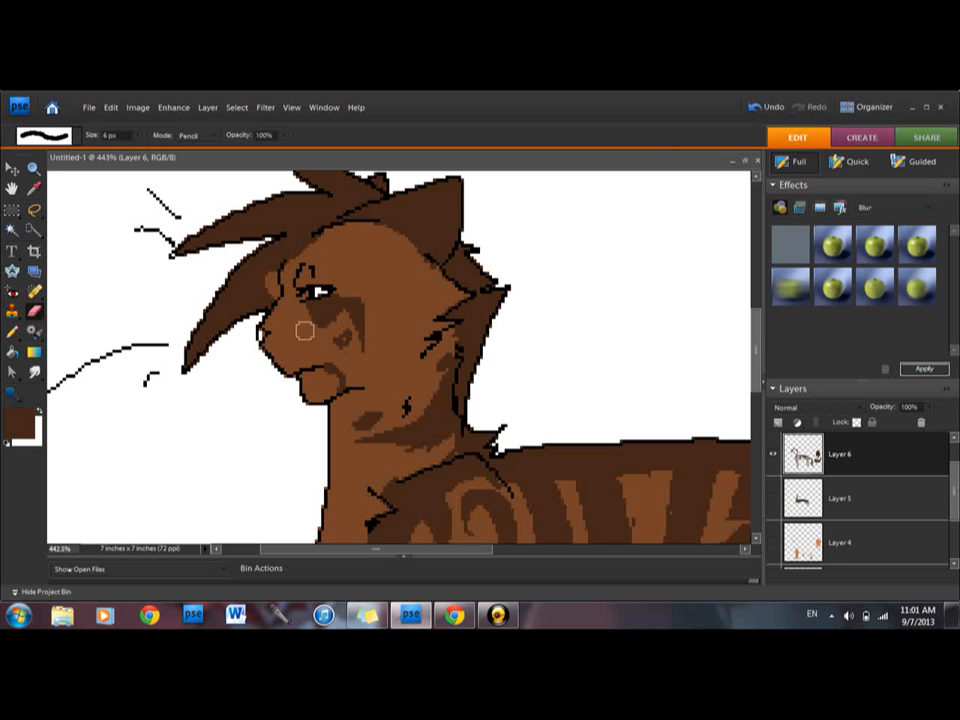
mouse_move(305, 331)
left_mouse_down()
mouse_move(327, 370)
mouse_move(339, 296)
mouse_move(352, 332)
left_mouse_up()
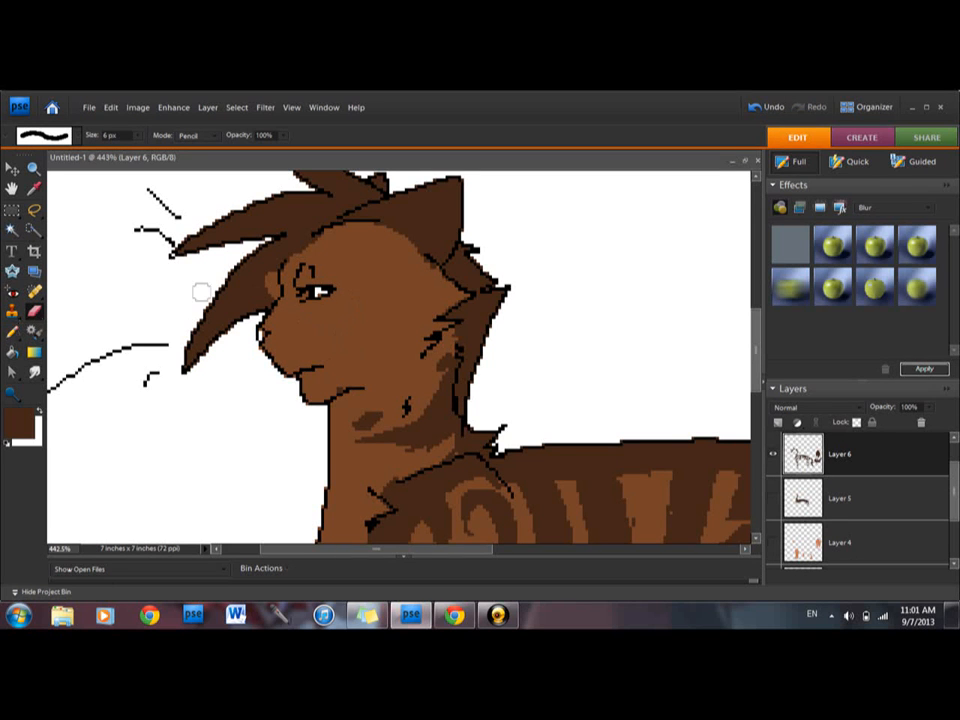
- Try small dark brown spots in a row below the eye, and erase them
left_click(12, 333)
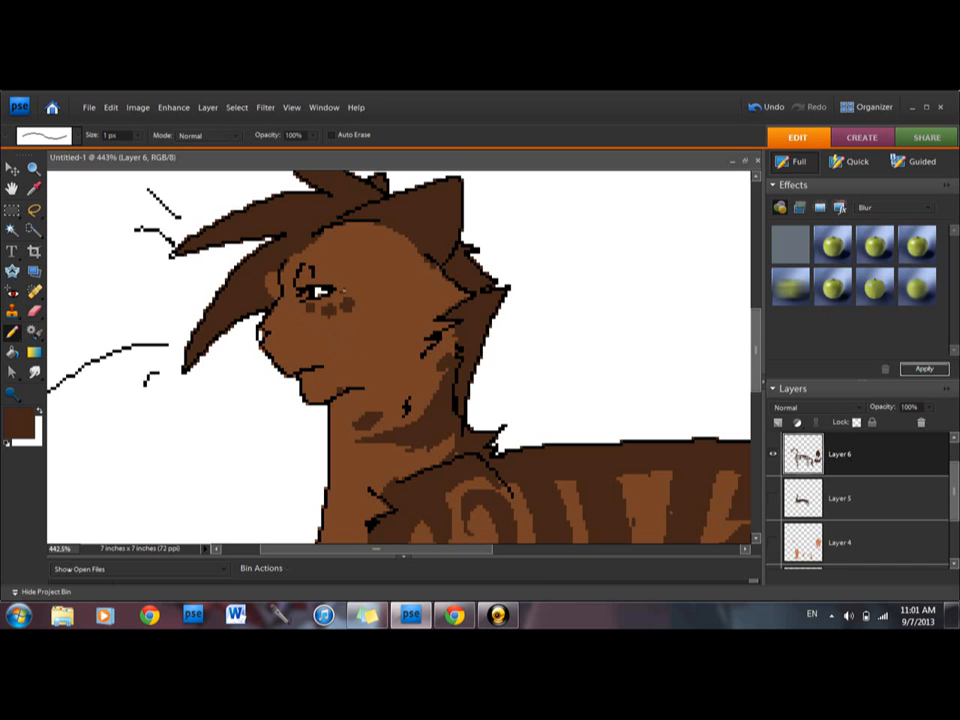
key("e")
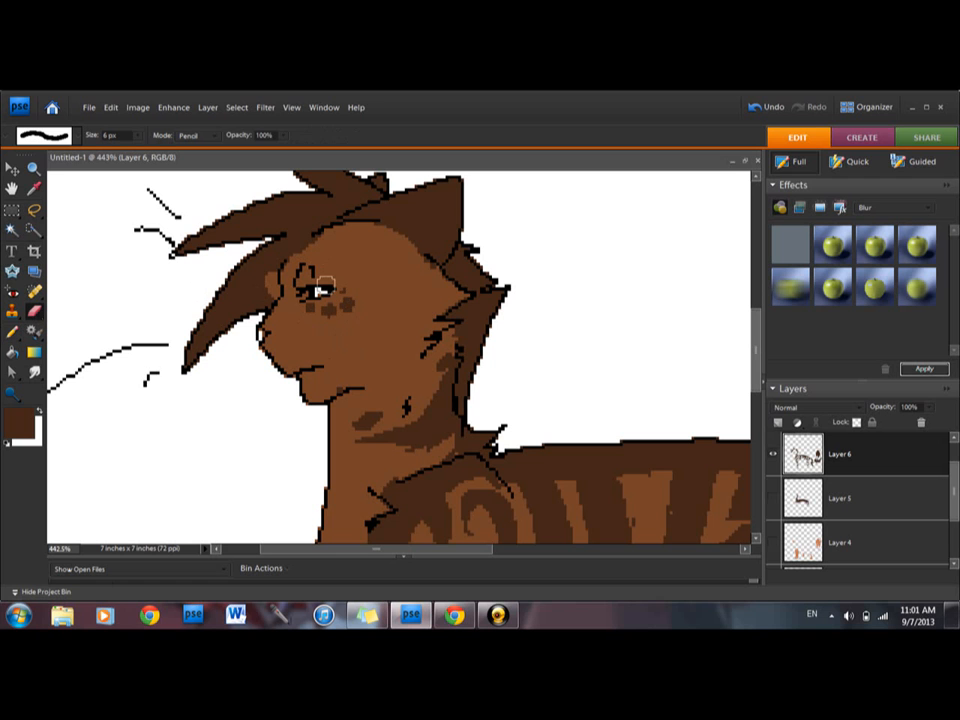
left_click(12, 333)
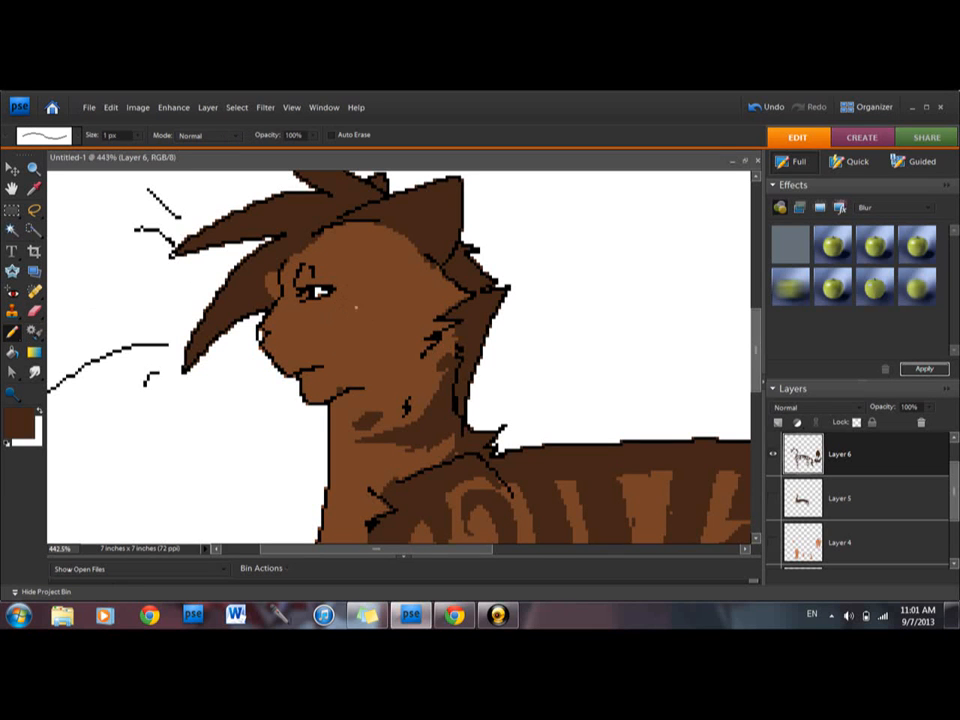
mouse_move(356, 304)
left_mouse_down()
mouse_move(332, 300)
mouse_move(358, 300)
mouse_move(330, 310)
left_mouse_up()
left_click(37, 316)
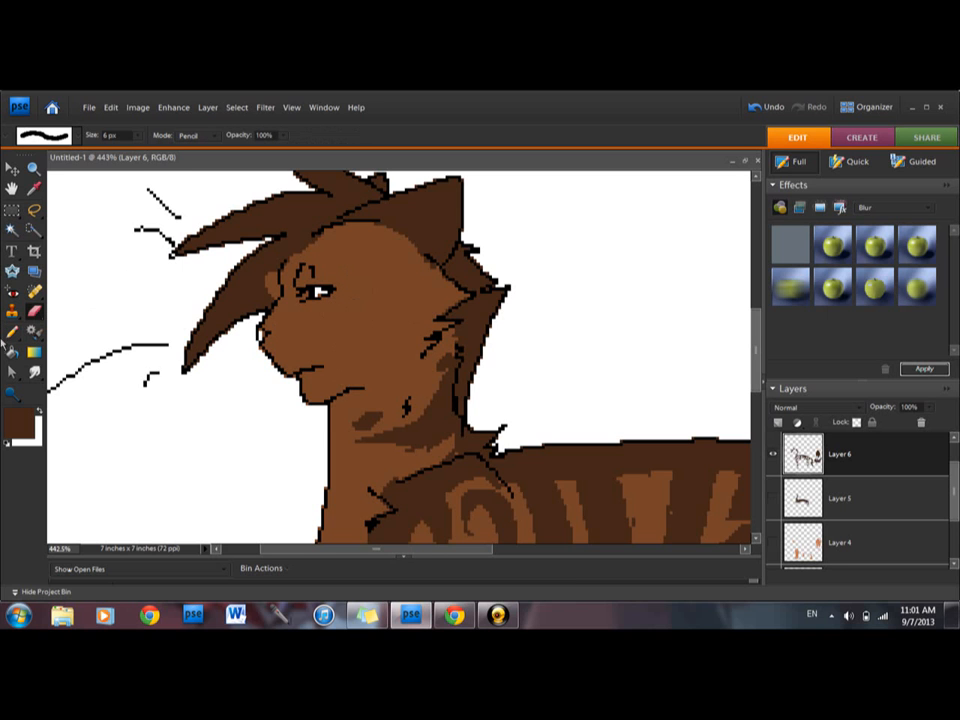
- Fill the light gap between the hanging hair strand and the forehead with dark brown
left_click(12, 333)
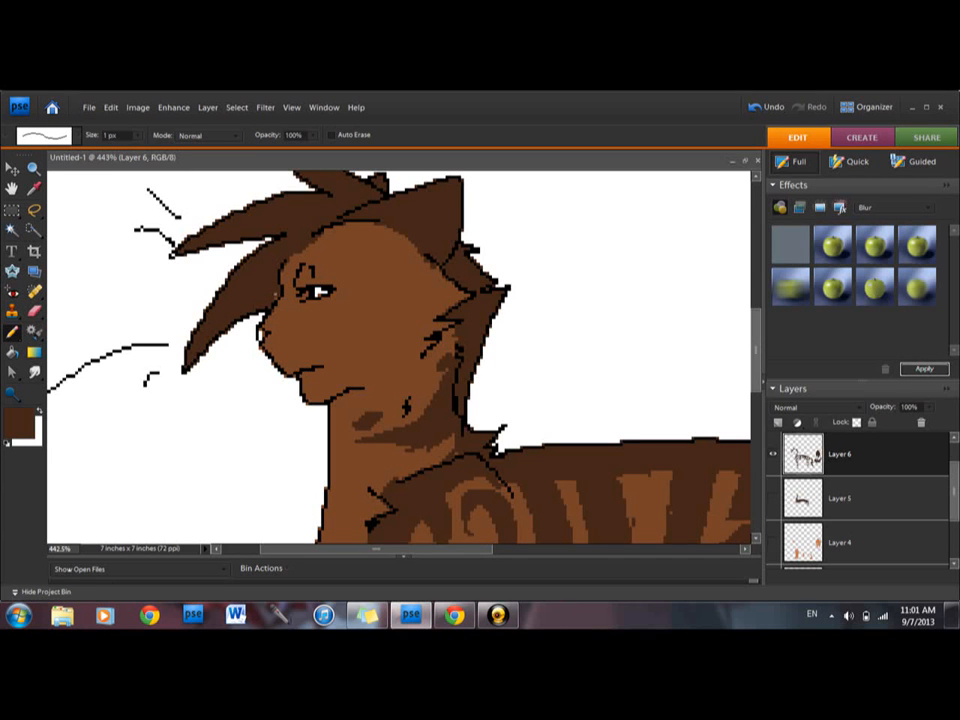
left_click(276, 296)
mouse_move(757, 352)
left_mouse_down()
mouse_move(761, 407)
mouse_move(763, 356)
left_mouse_up()
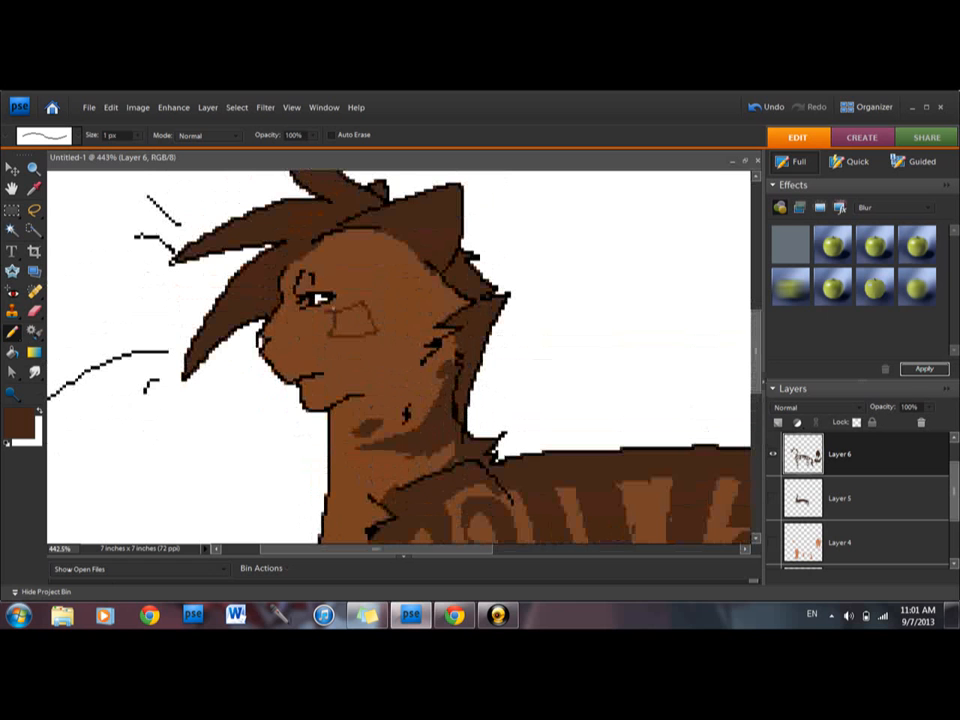
- Try a dark brown angular outline and round spots on the cheek, and erase them
left_click_drag(381, 362, 410, 308)
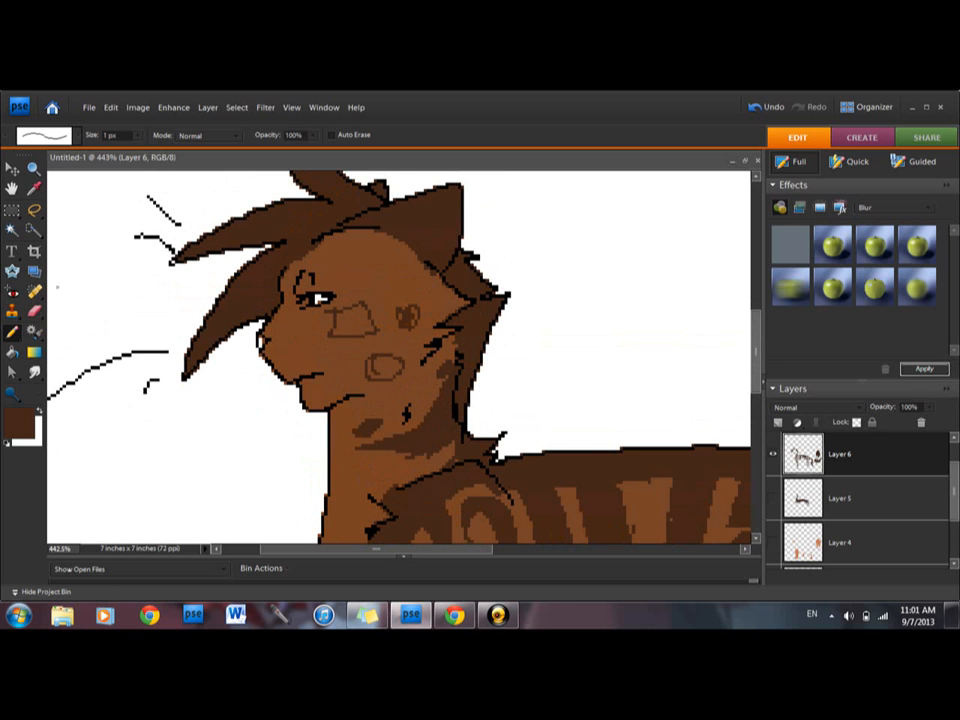
left_click(35, 312)
mouse_move(345, 321)
left_mouse_down()
mouse_move(362, 286)
mouse_move(399, 324)
mouse_move(414, 313)
left_mouse_up()
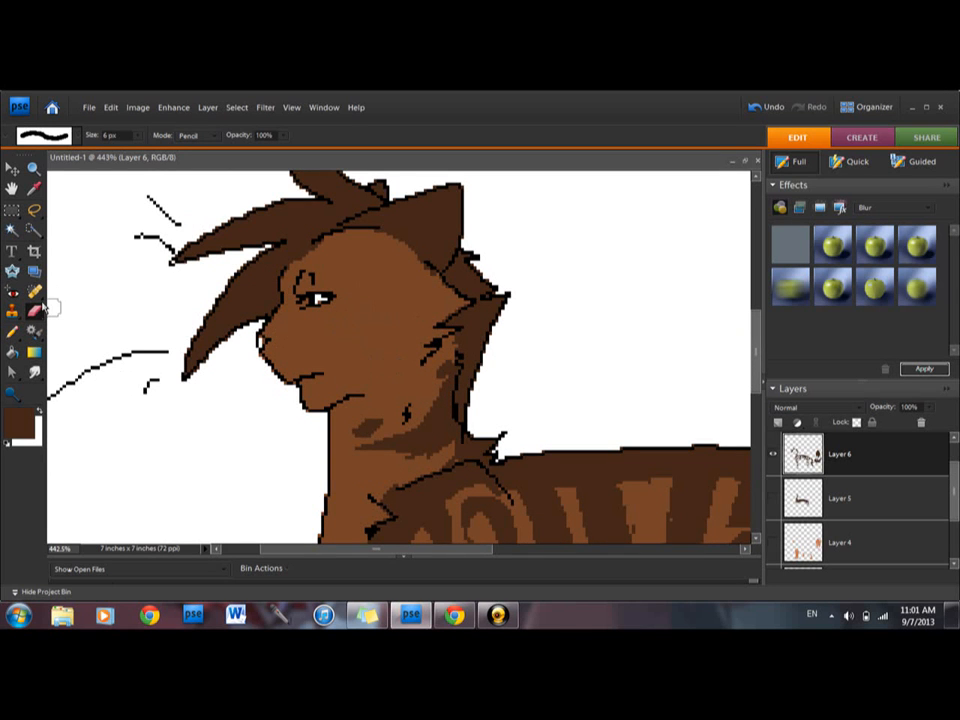
- Try a long curved dark brown stripe from the eye corner down to the jaw, and erase it
left_click(12, 331)
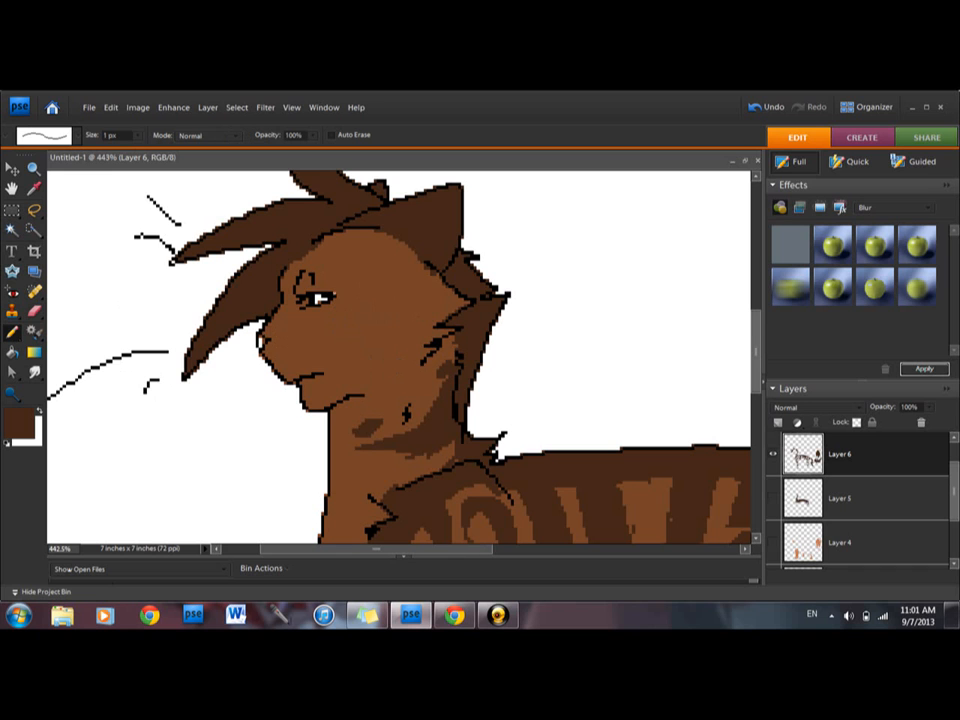
left_click_drag(373, 301, 375, 395)
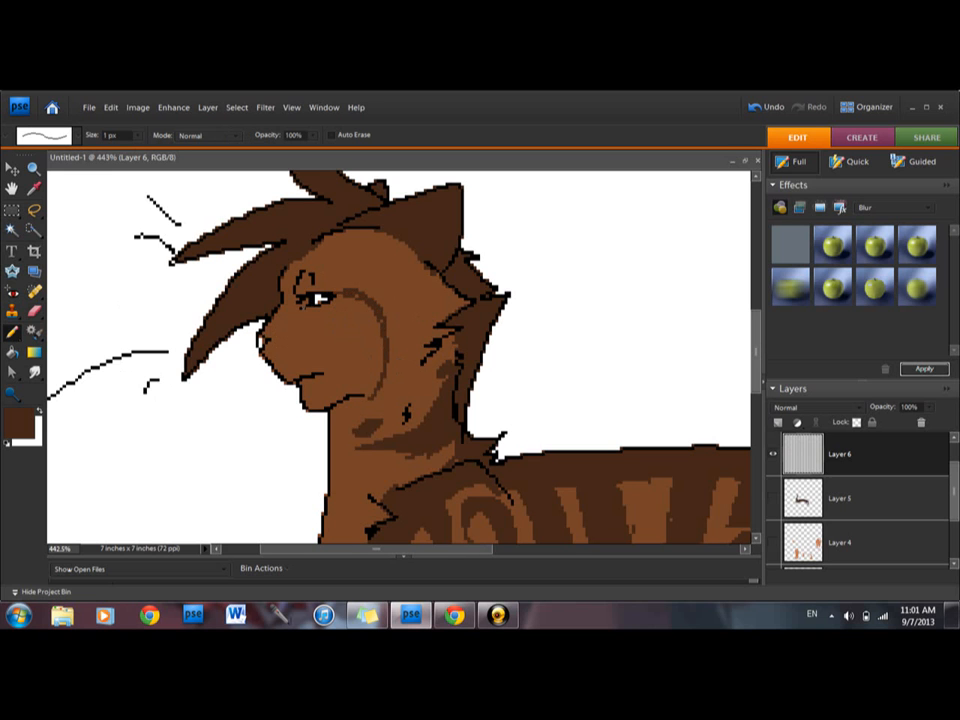
mouse_move(332, 302)
left_mouse_down()
mouse_move(353, 381)
mouse_move(350, 353)
mouse_move(318, 298)
mouse_move(302, 311)
mouse_move(371, 305)
mouse_move(347, 281)
mouse_move(375, 332)
mouse_move(377, 390)
left_mouse_up()
left_click(35, 311)
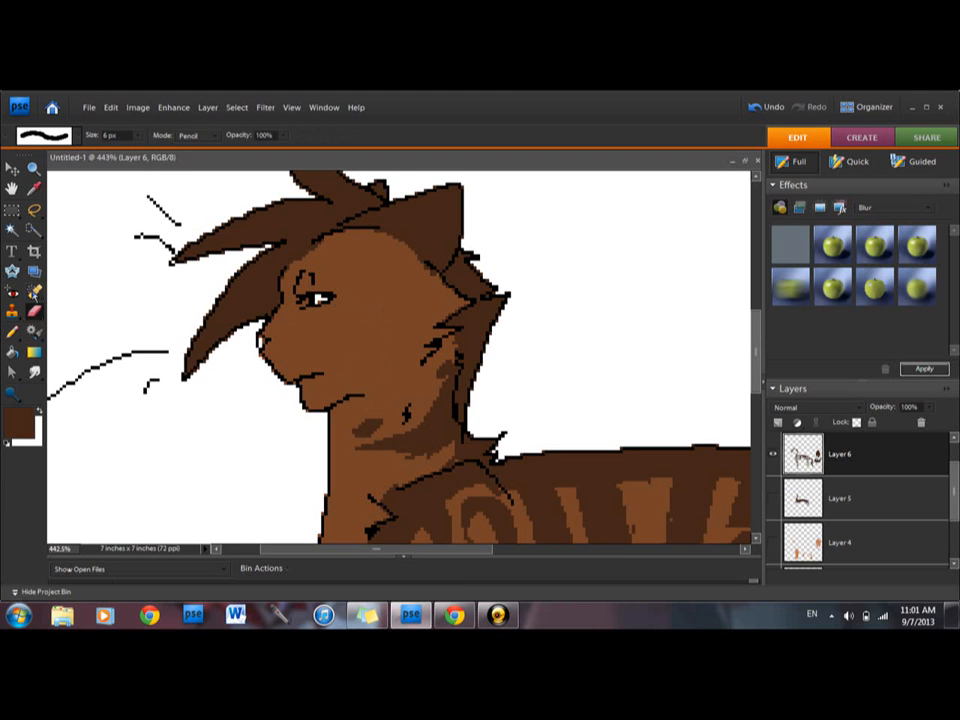
- Paint a short dark brown stripe from the eye corner down the cheek, a spot below the eye, and a filled brow mark
left_click(12, 331)
left_click_drag(330, 322, 331, 357)
left_click_drag(338, 354, 344, 313)
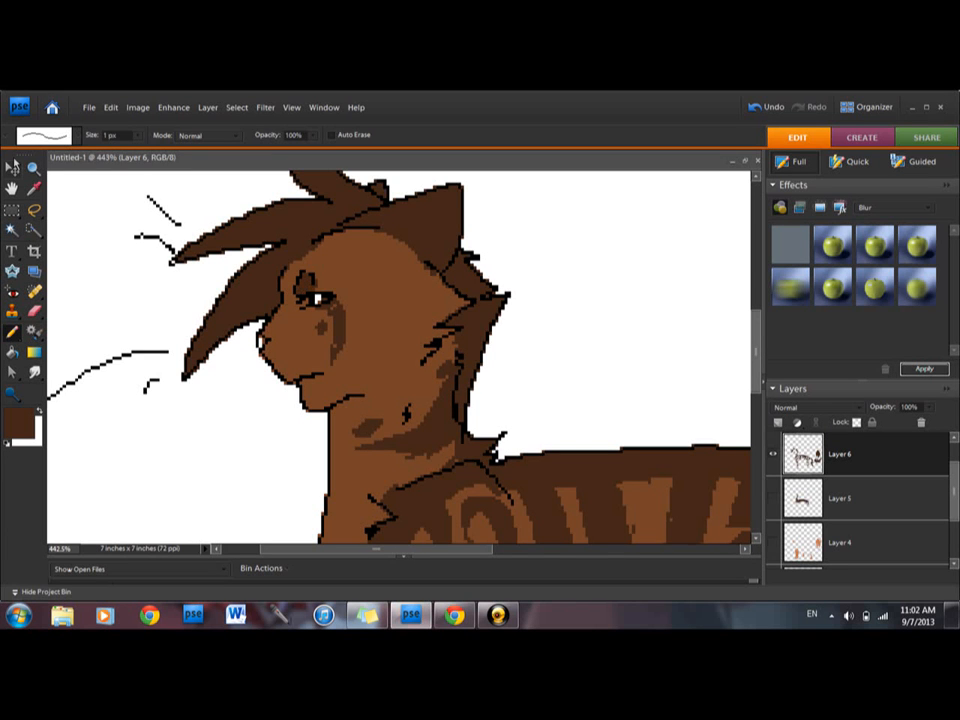
- Set the foreground color to orange ff9c00 and paint a round swatch with a 25 px pencil on the white area below the muzzle
left_click(33, 168)
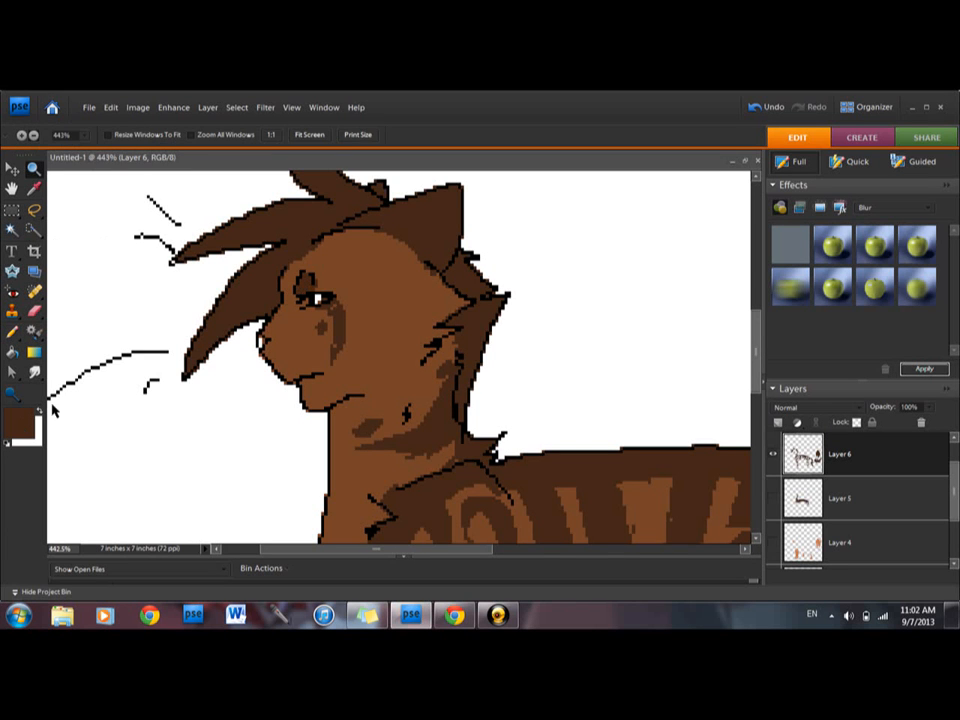
left_click(20, 423)
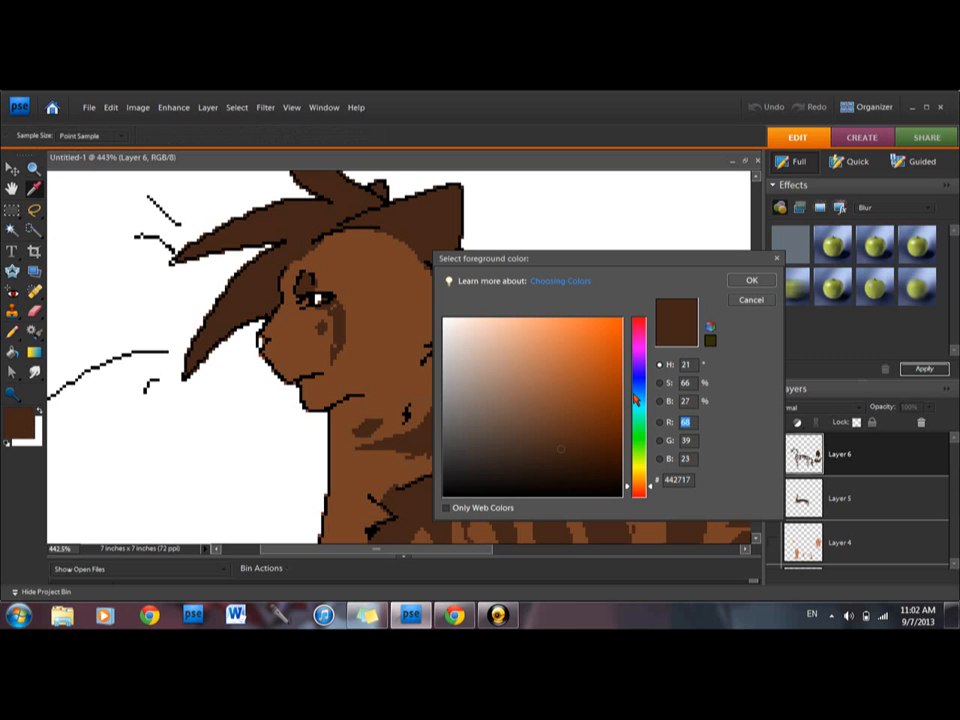
left_click_drag(639, 471, 640, 479)
left_click(621, 319)
left_click(748, 282)
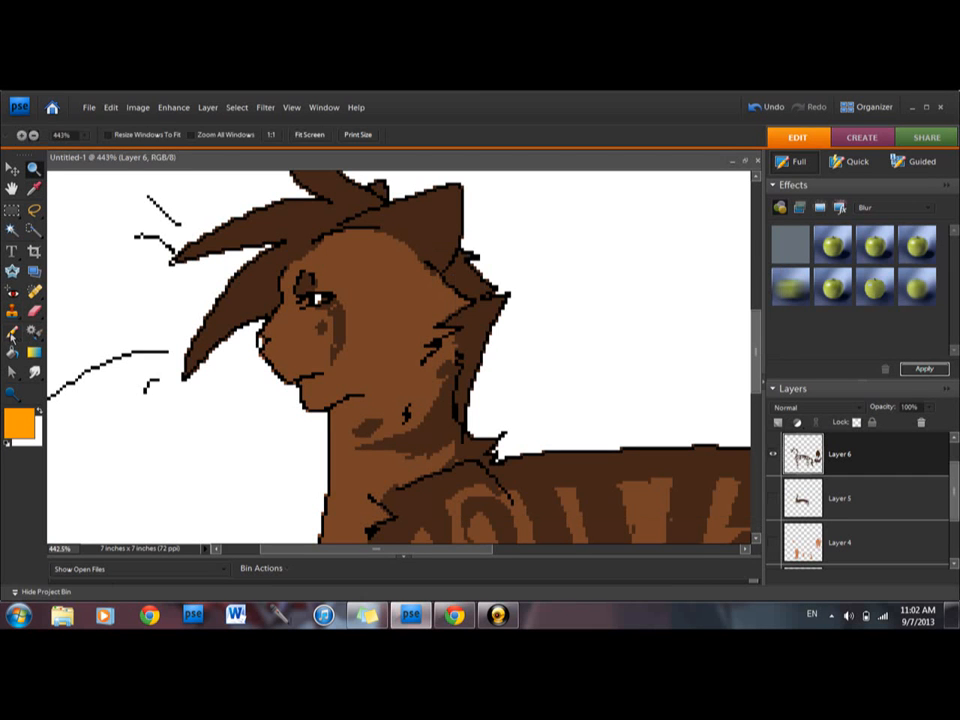
left_click(12, 333)
left_click(138, 136)
left_click_drag(142, 149, 154, 151)
left_click_drag(136, 448, 151, 457)
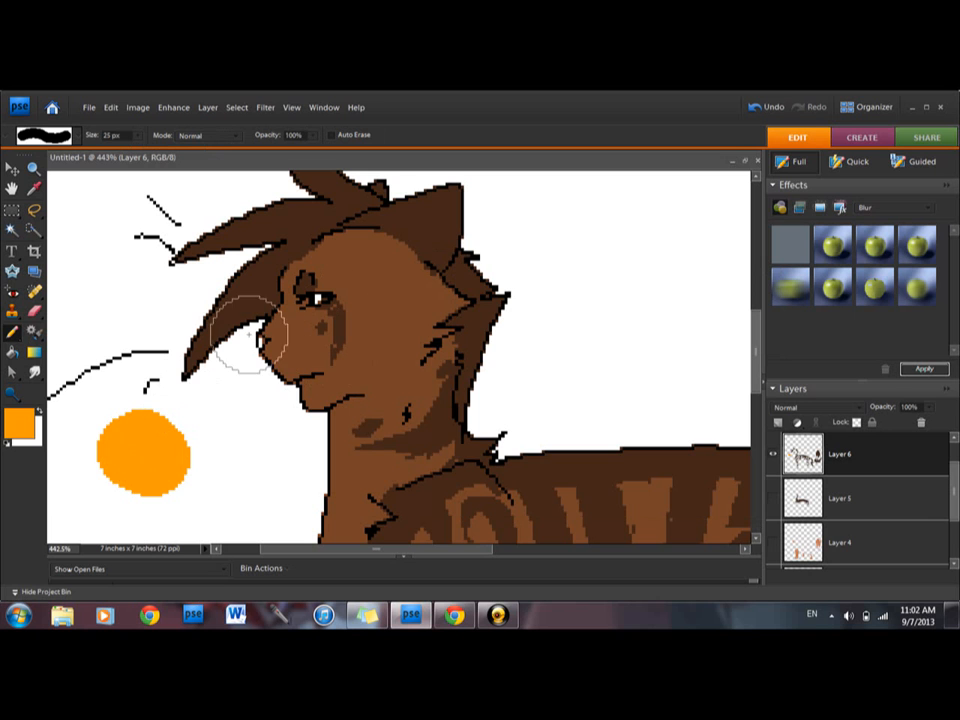
- Color the eye orange with a 1 px pencil, and repaint its rear part white
left_click(34, 418)
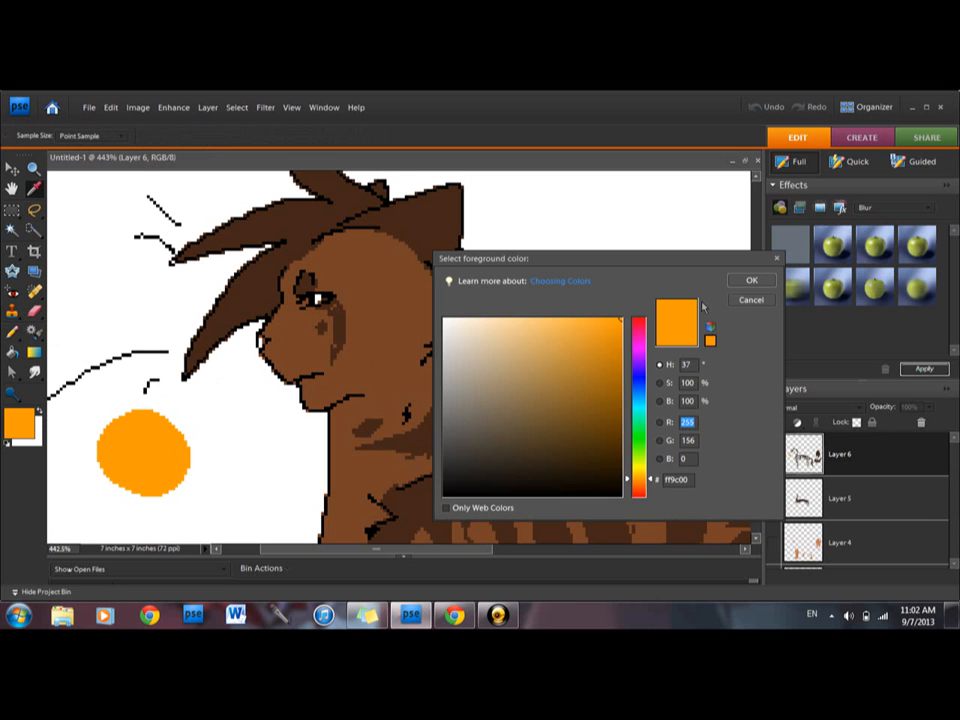
left_click(751, 298)
left_click(138, 136)
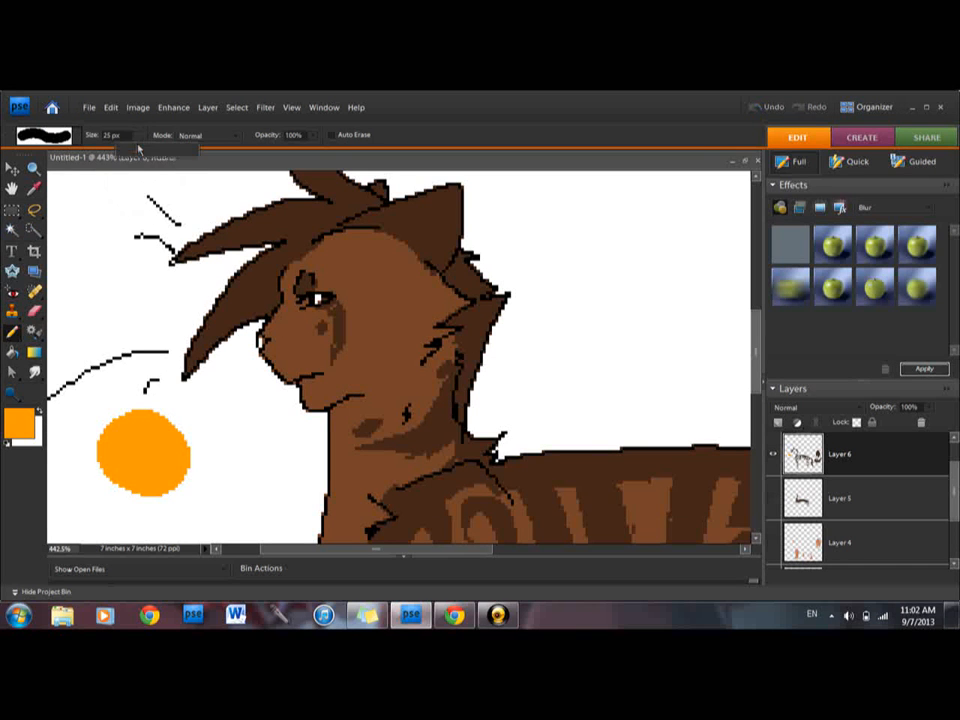
left_click_drag(139, 150, 119, 152)
left_click(306, 300)
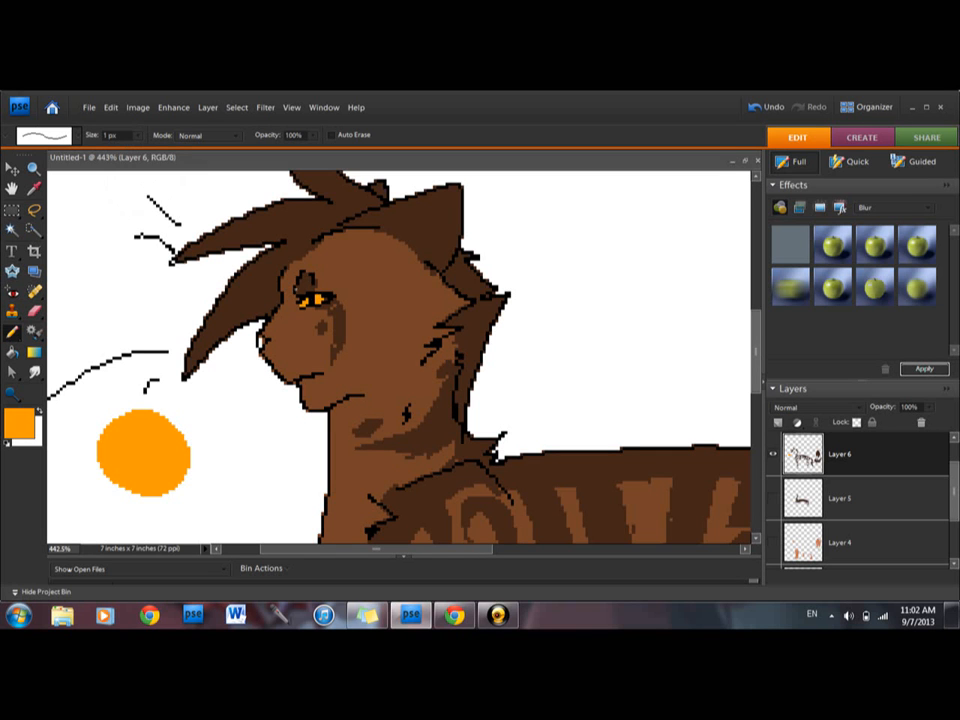
left_click(39, 411)
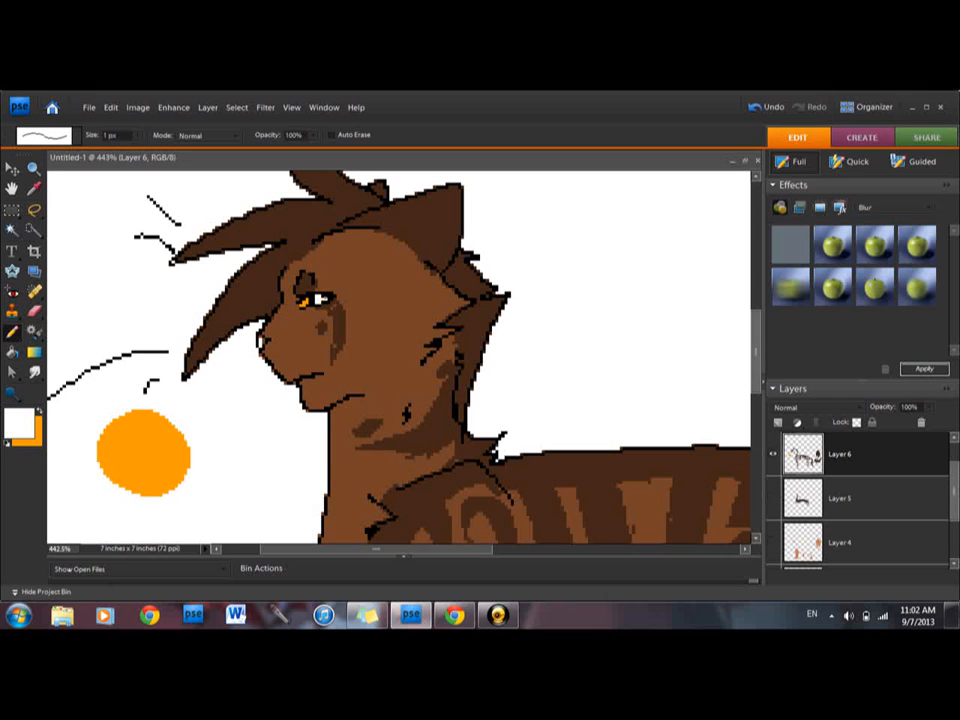
left_click(39, 410)
- Set the foreground color to blue 0042ff and add a 32 px round swatch overlapping the orange one
left_click(20, 422)
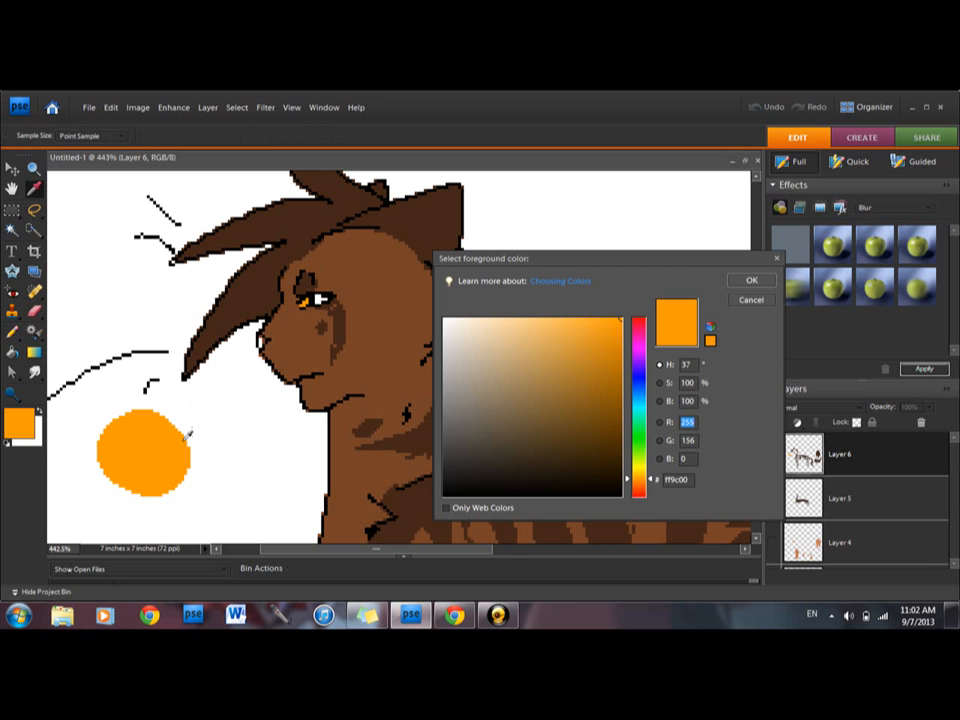
left_click(638, 385)
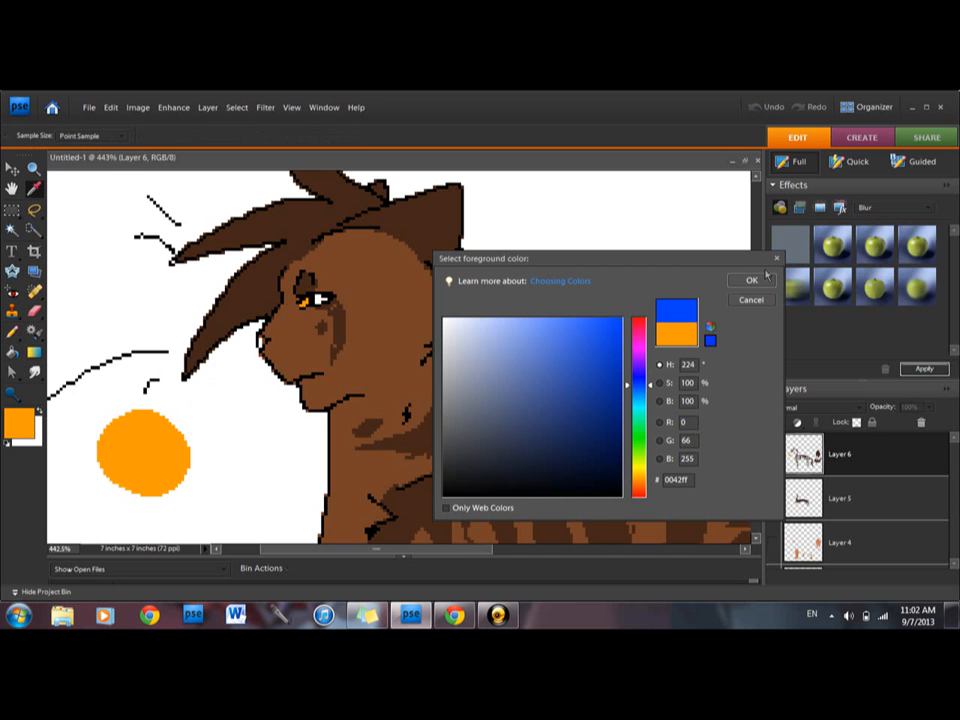
left_click(752, 280)
left_click_drag(135, 137, 159, 151)
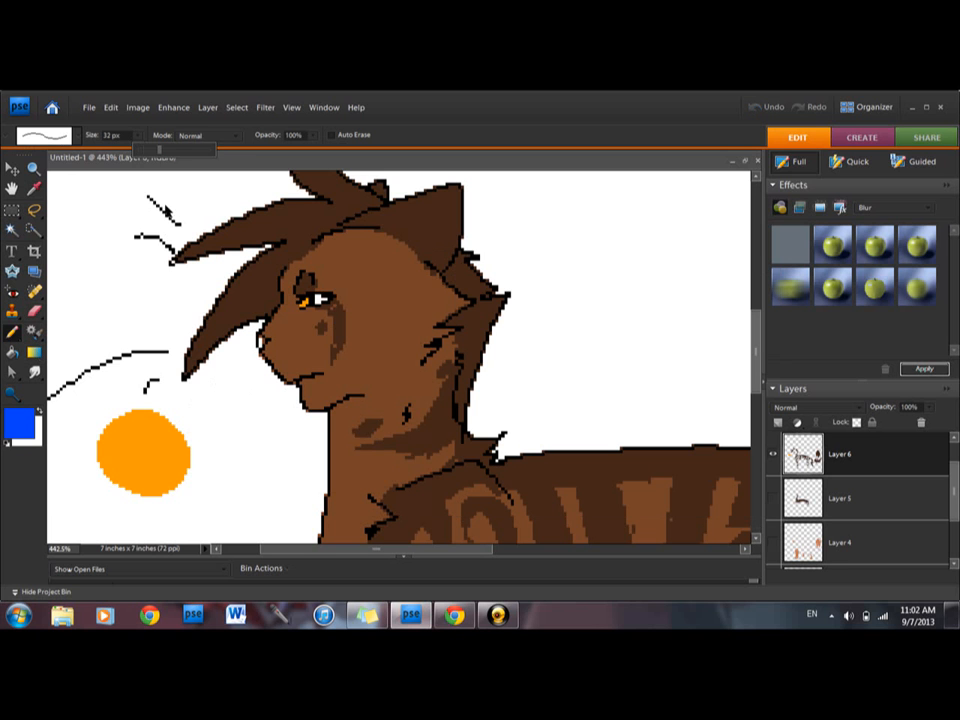
left_click(171, 456)
- Change the foreground color to light blue 00d2ff and add a round swatch overlapping the blue one
left_click(20, 422)
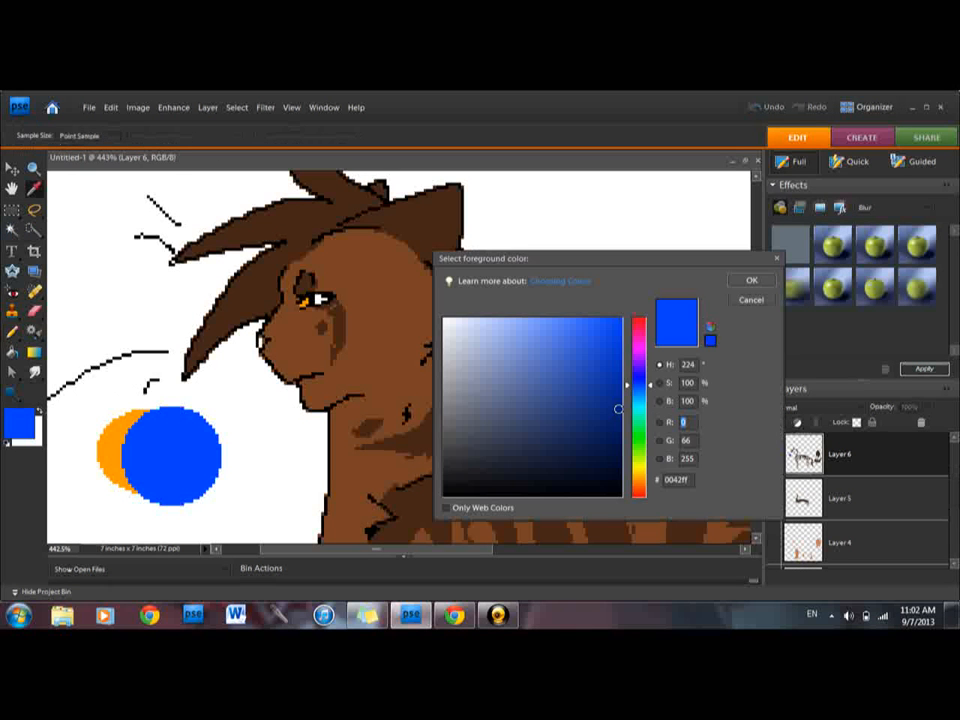
left_click_drag(638, 386, 638, 401)
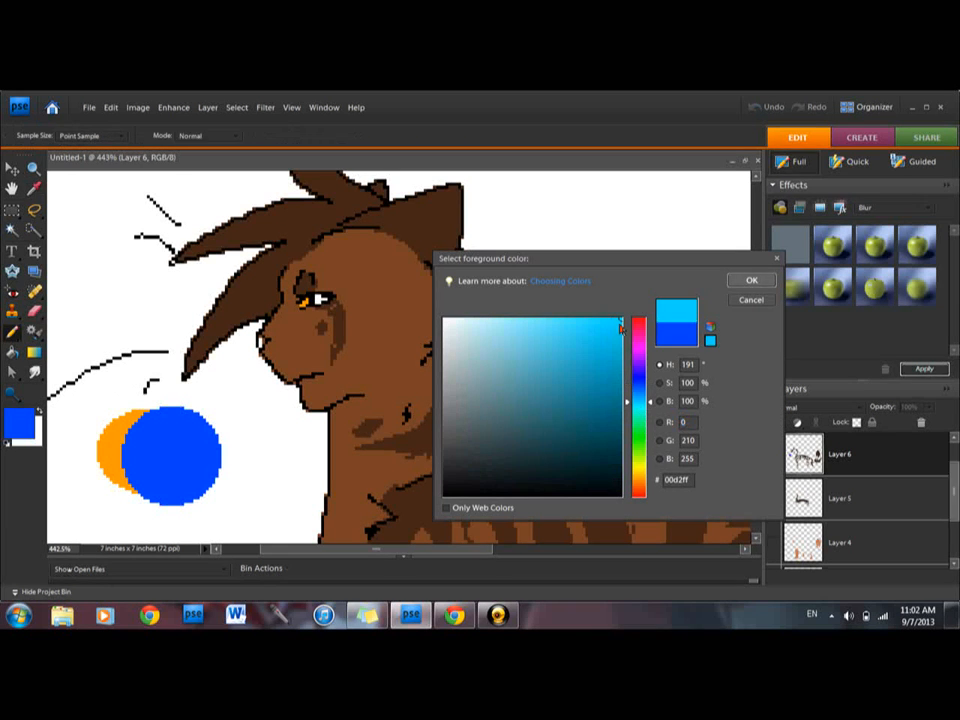
left_click(752, 280)
left_click(218, 462)
- Choose a light purple foreground color with a hue of 270° and add a round swatch over the light blue one
left_click(20, 428)
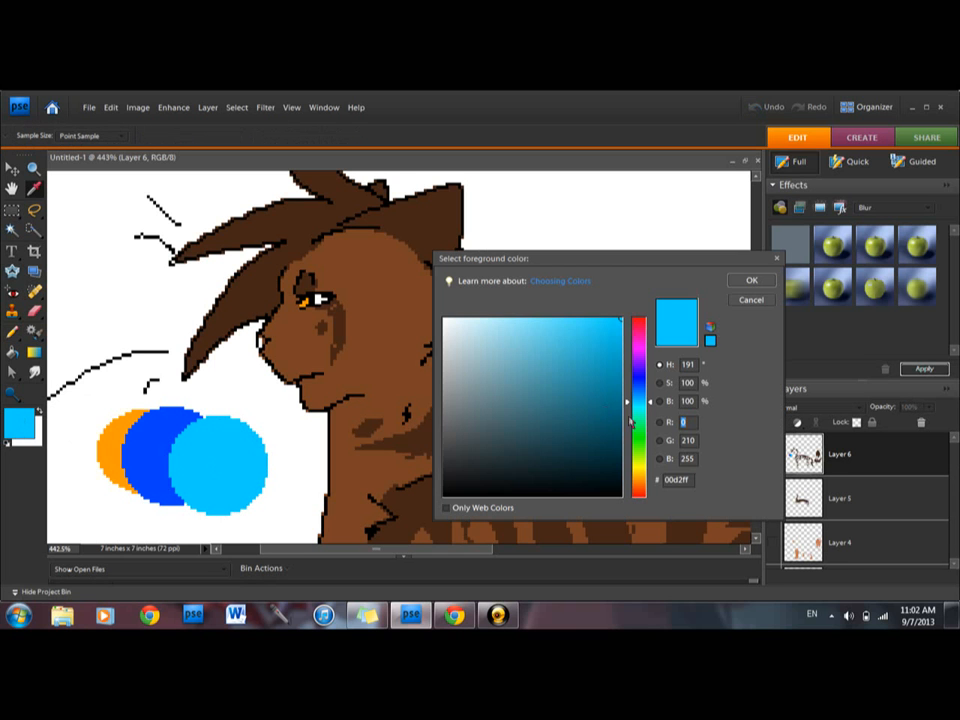
left_click_drag(638, 402, 645, 365)
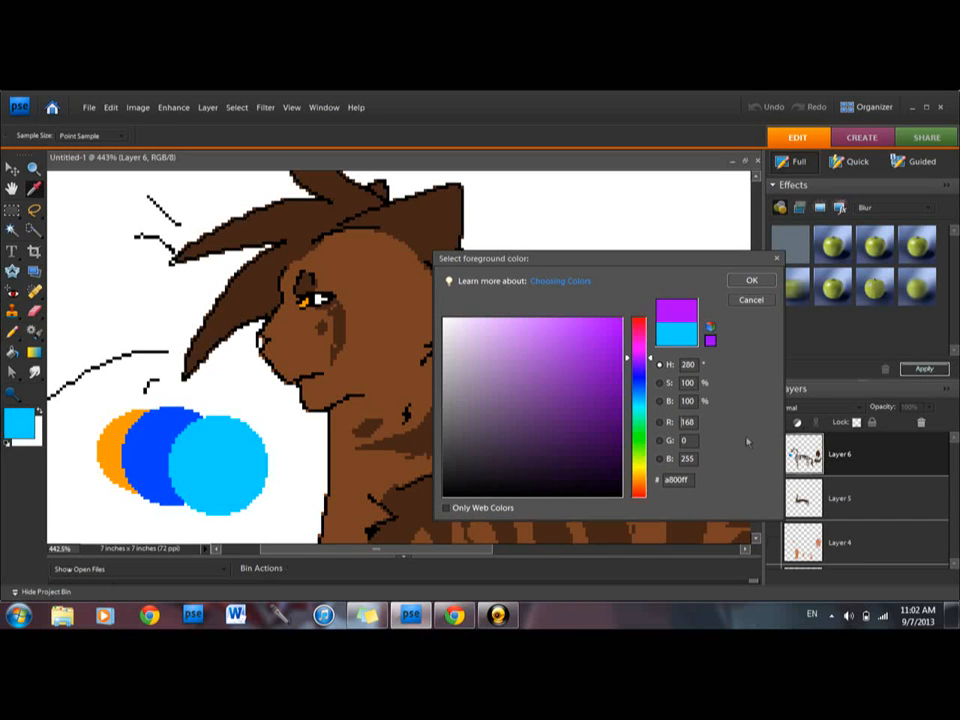
left_click_drag(639, 362, 644, 367)
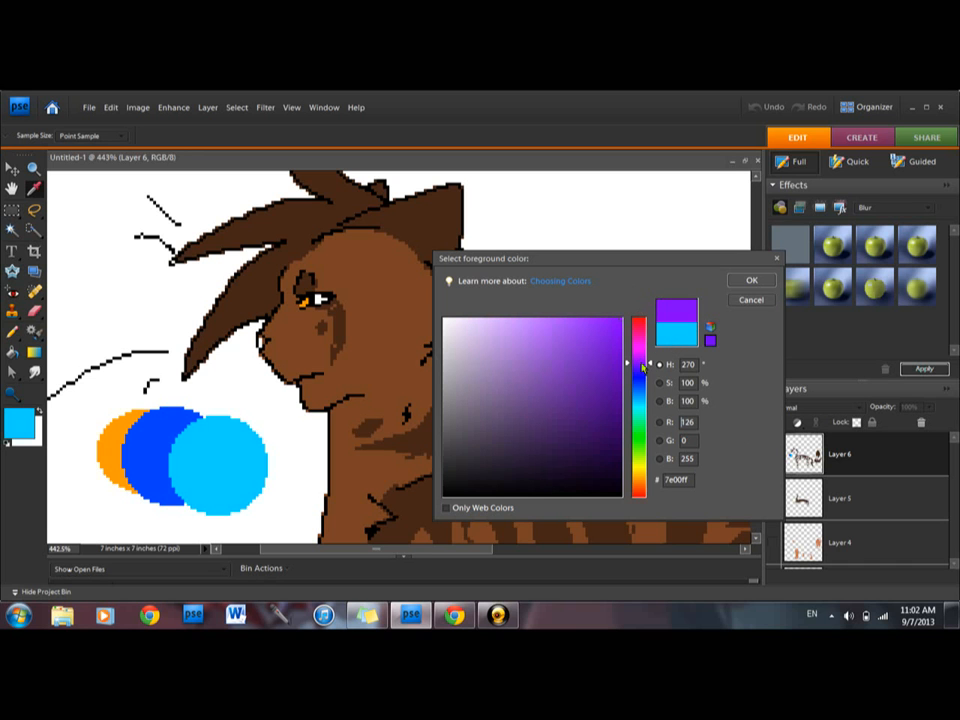
left_click_drag(594, 333, 551, 323)
left_click(753, 281)
left_click(233, 460)
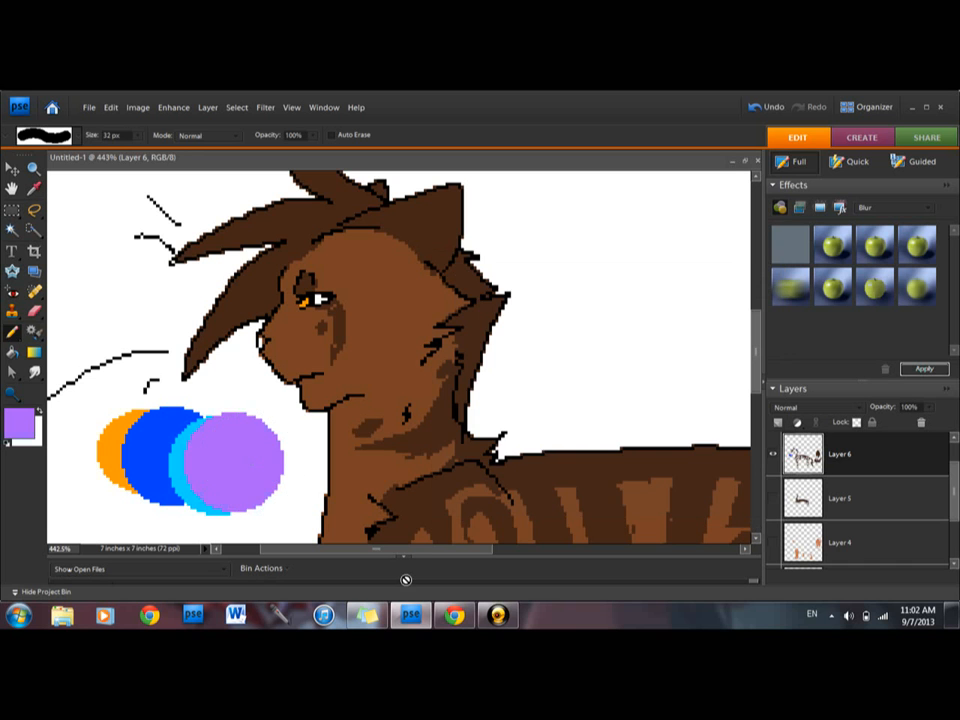
- Darken the foreground color to purple 6c3cce and add a round swatch between the blue and light purple ones
left_click(22, 424)
left_click(571, 353)
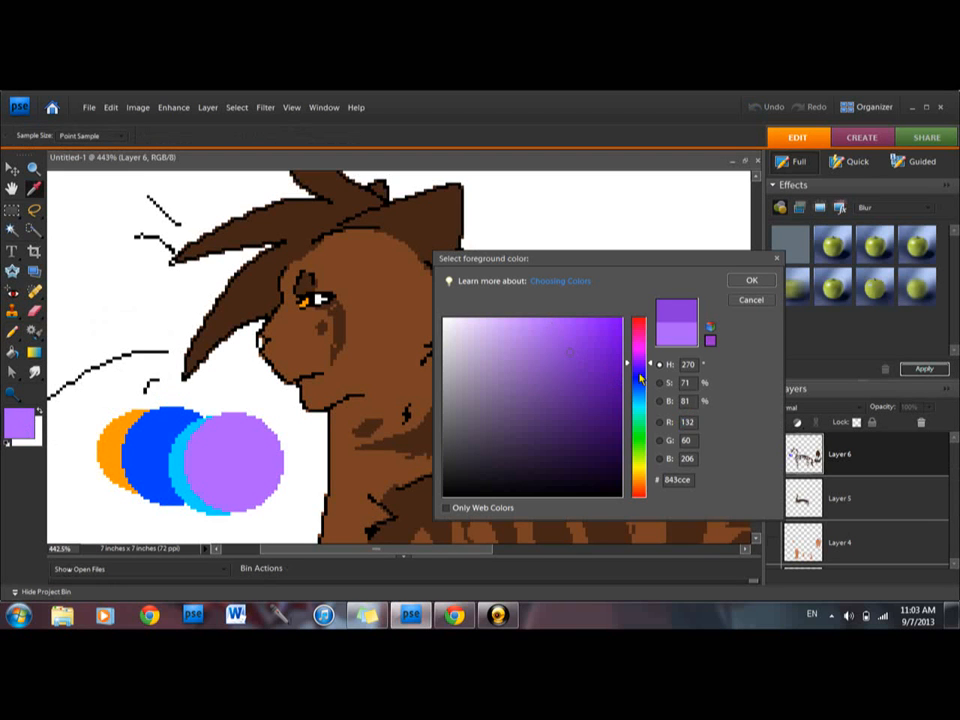
left_click(750, 281)
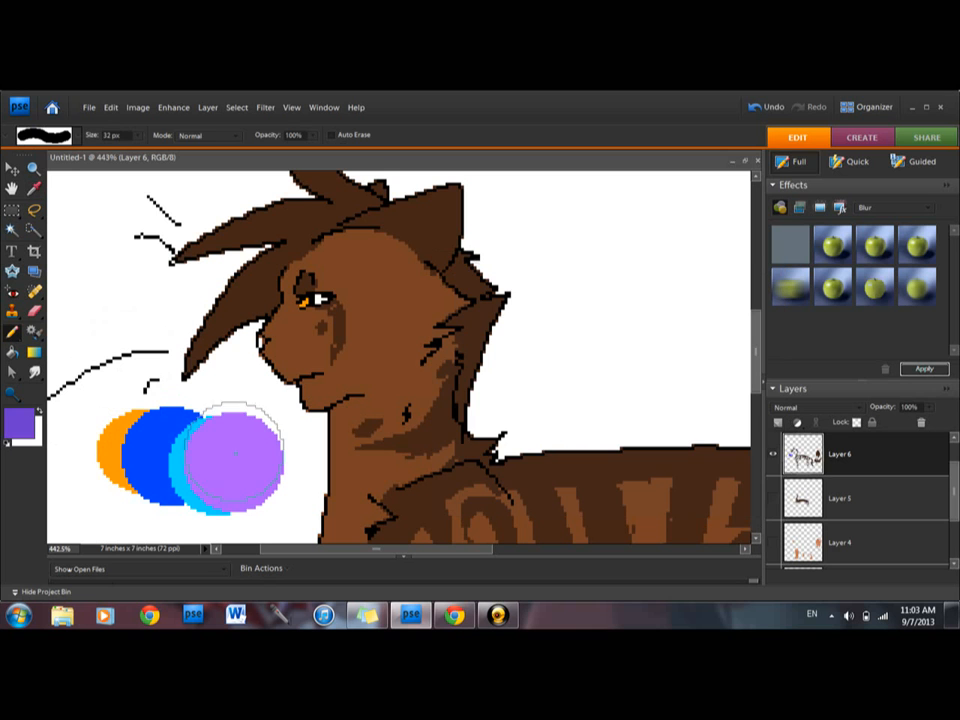
left_click(200, 462)
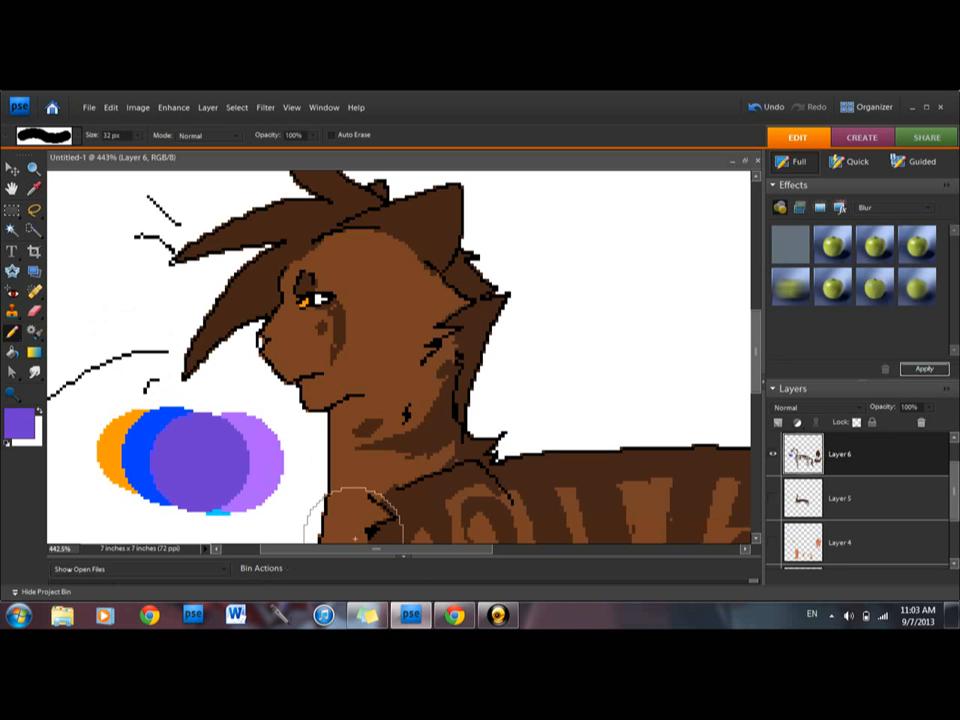
- Choose a dark green foreground color with a hue of about 97° and add a round swatch over the orange and blue ones
left_click(20, 424)
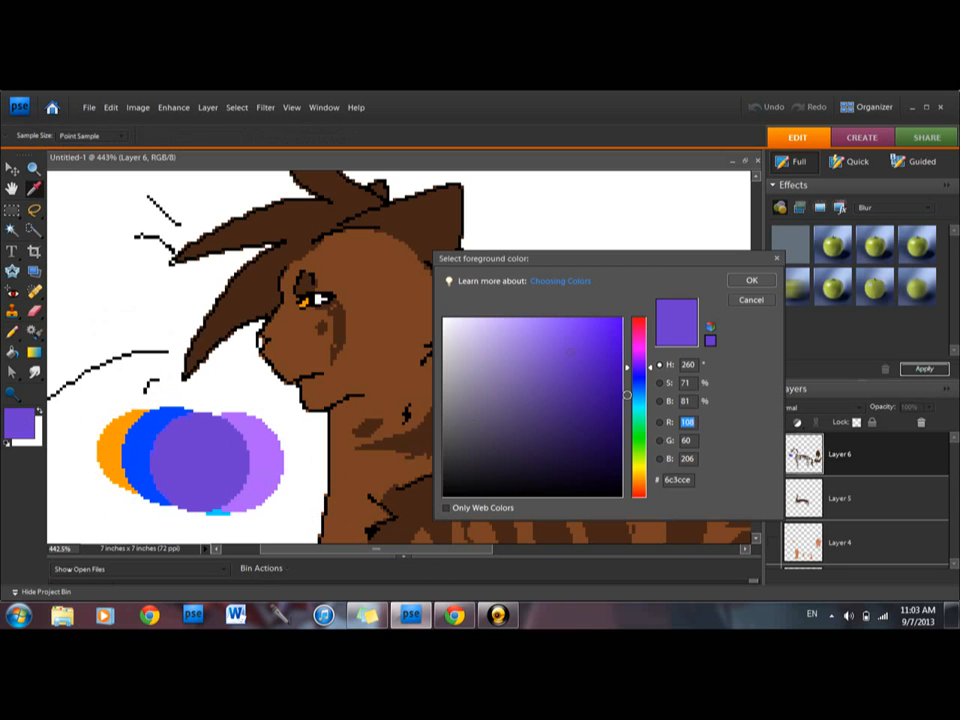
left_click(640, 420)
left_click_drag(640, 420, 640, 447)
left_click(614, 428)
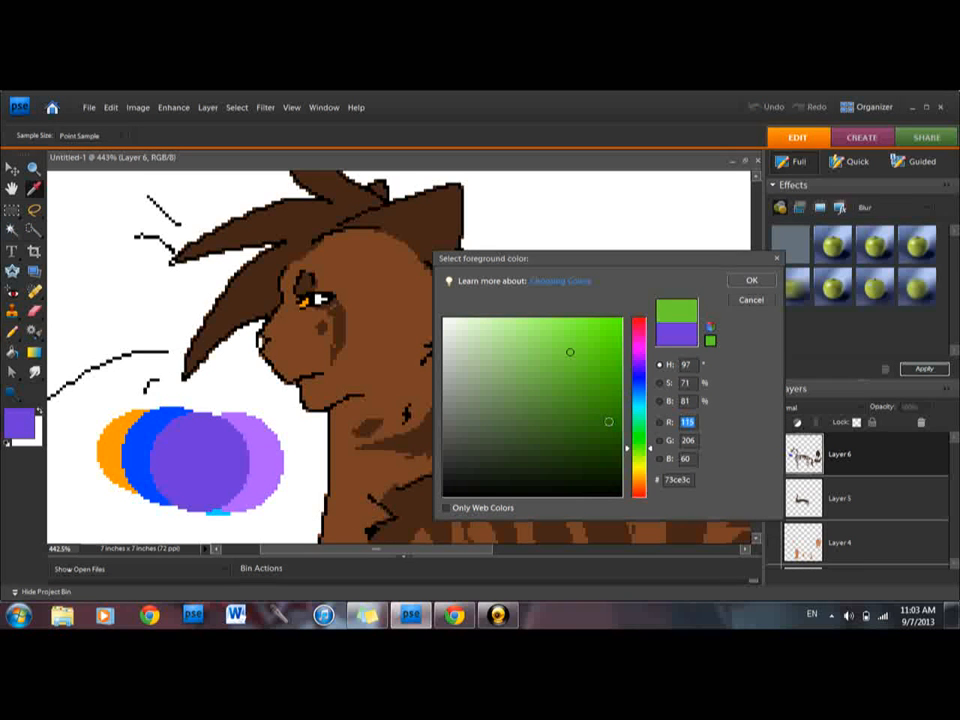
left_click(751, 280)
left_click(165, 440)
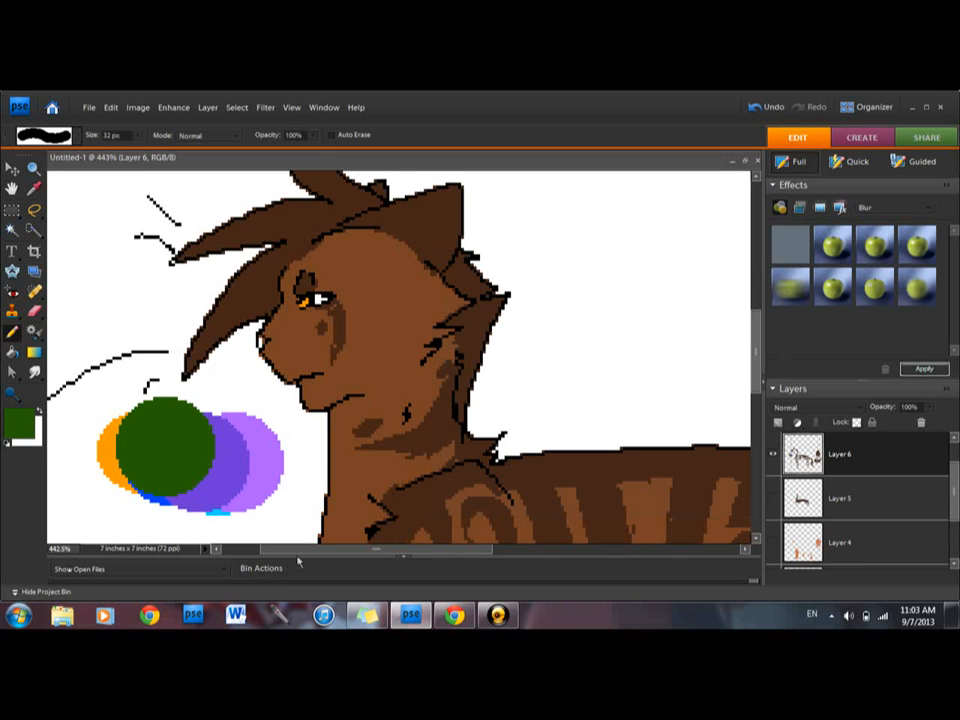
- Change the foreground color to bright green 00ff54 and add a round swatch over the light purple one
left_click(20, 424)
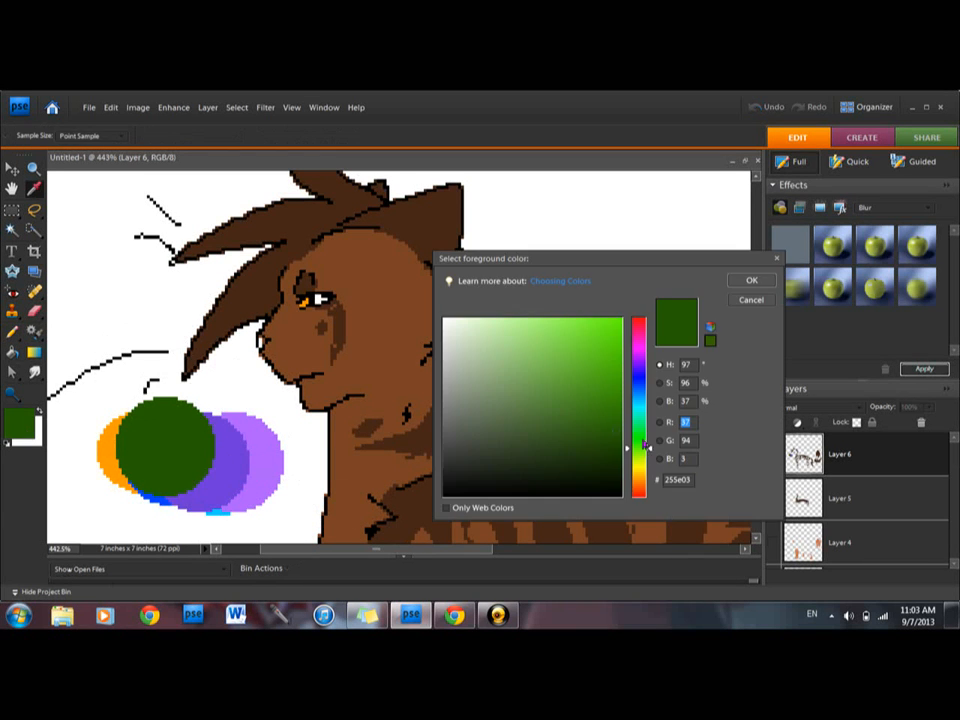
left_click_drag(640, 446, 642, 427)
left_click(620, 319)
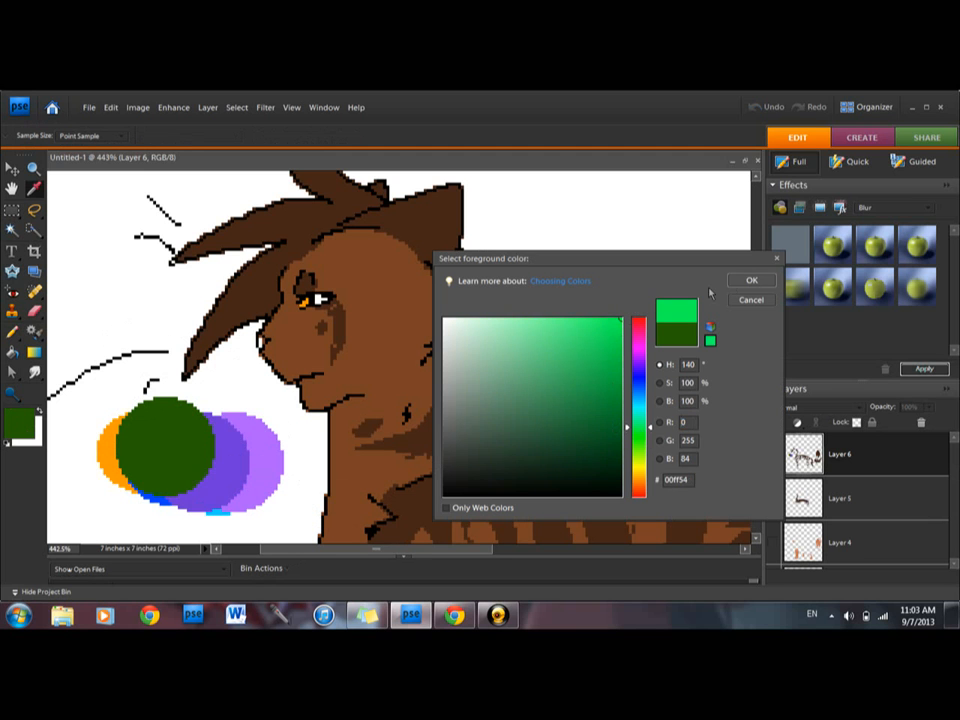
left_click(751, 280)
left_click(236, 445)
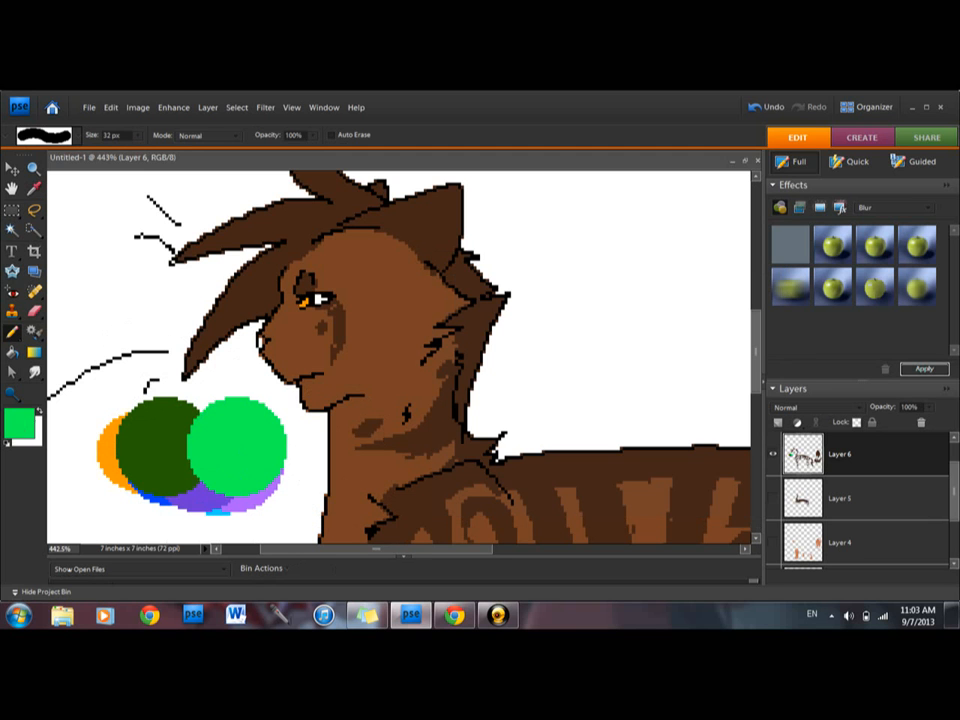
- Change the foreground color to red ff0000 and add a round swatch between the dark green and bright green ones
left_click(20, 424)
mouse_move(646, 434)
left_mouse_down()
mouse_move(641, 381)
mouse_move(642, 496)
left_mouse_up()
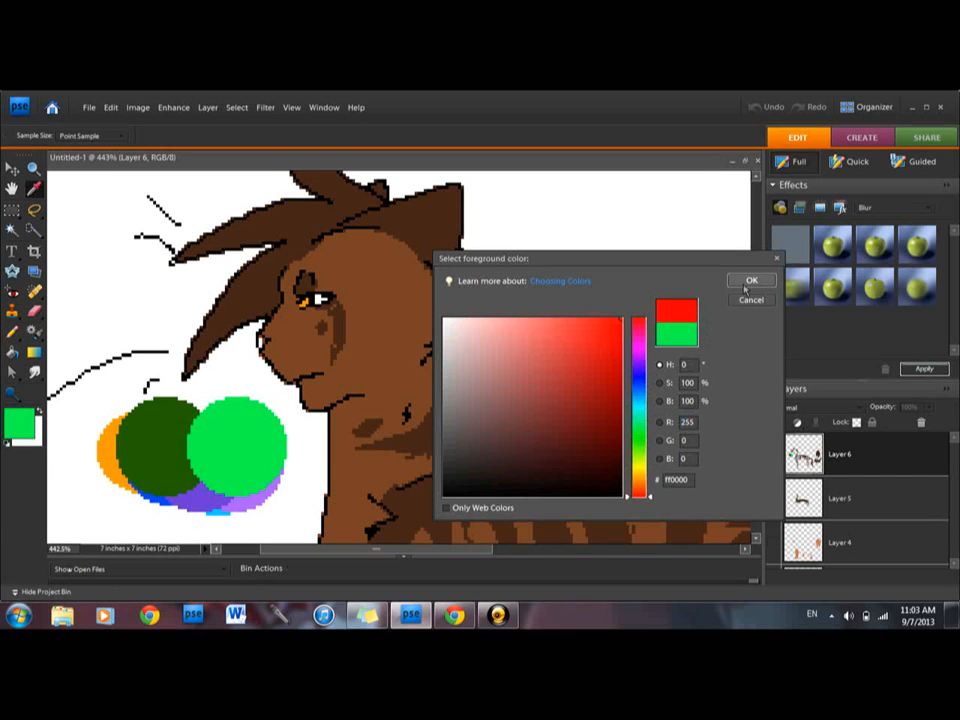
left_click(751, 281)
left_click(202, 452)
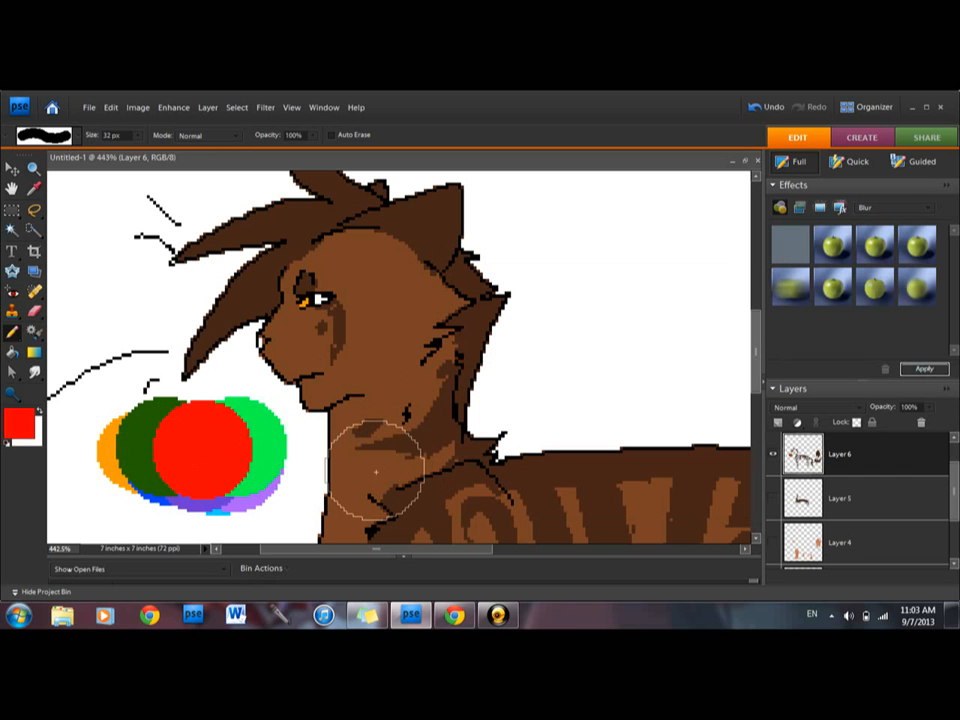
- Examine the whole tabby cat together with the eye color swatches at a magnification that fits the full figure
key("z")
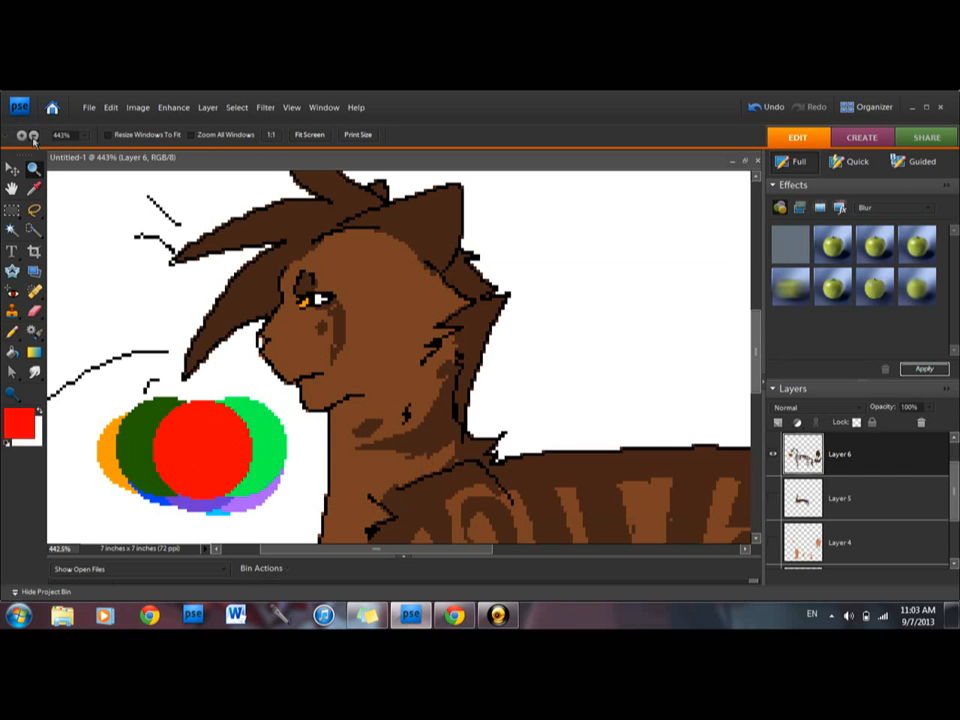
left_click(356, 480)
left_click(357, 480)
left_click(364, 484)
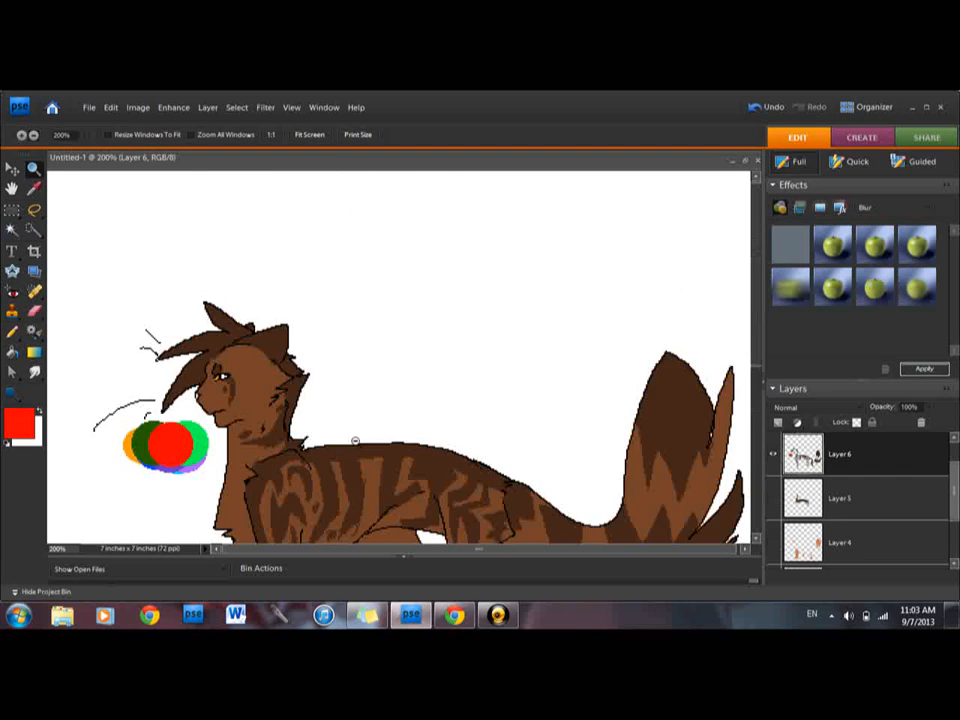
left_click(360, 443)
left_click(396, 450)
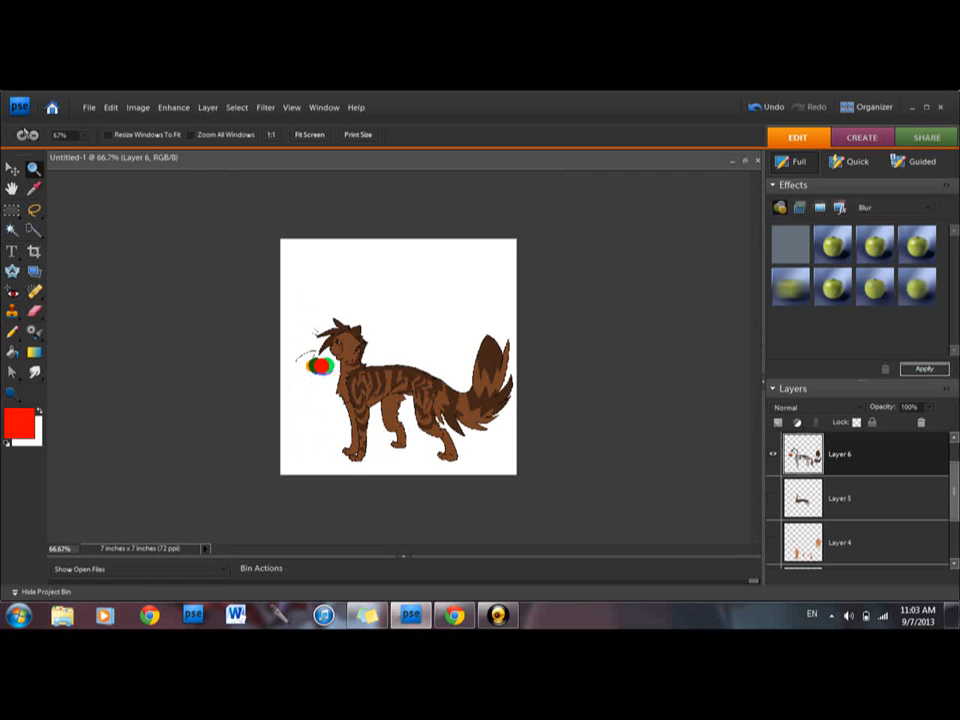
left_click_drag(294, 298, 570, 460)
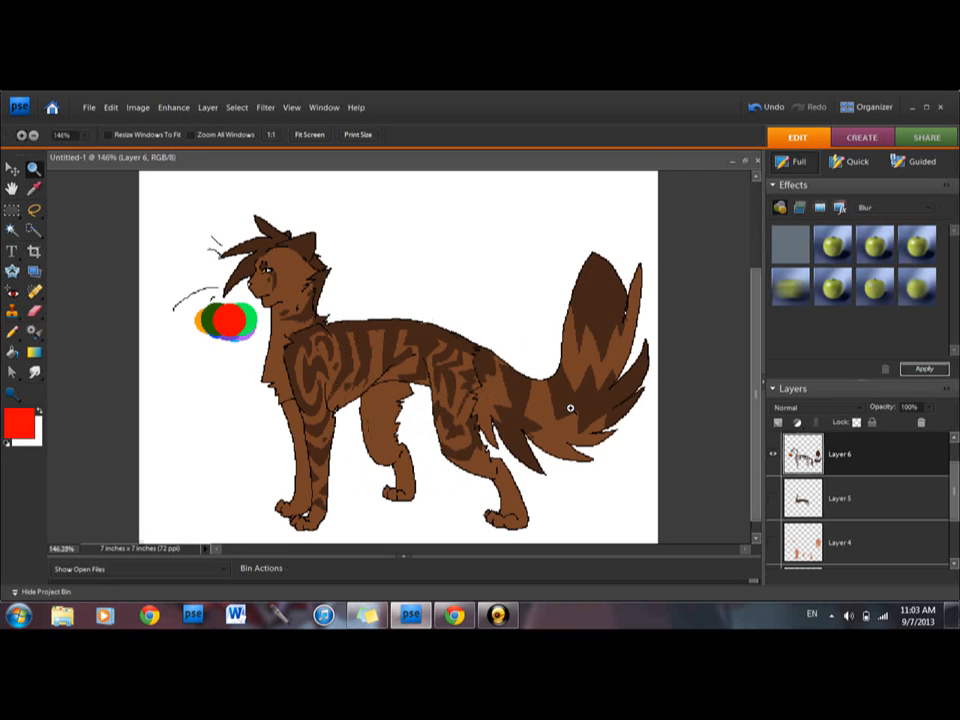